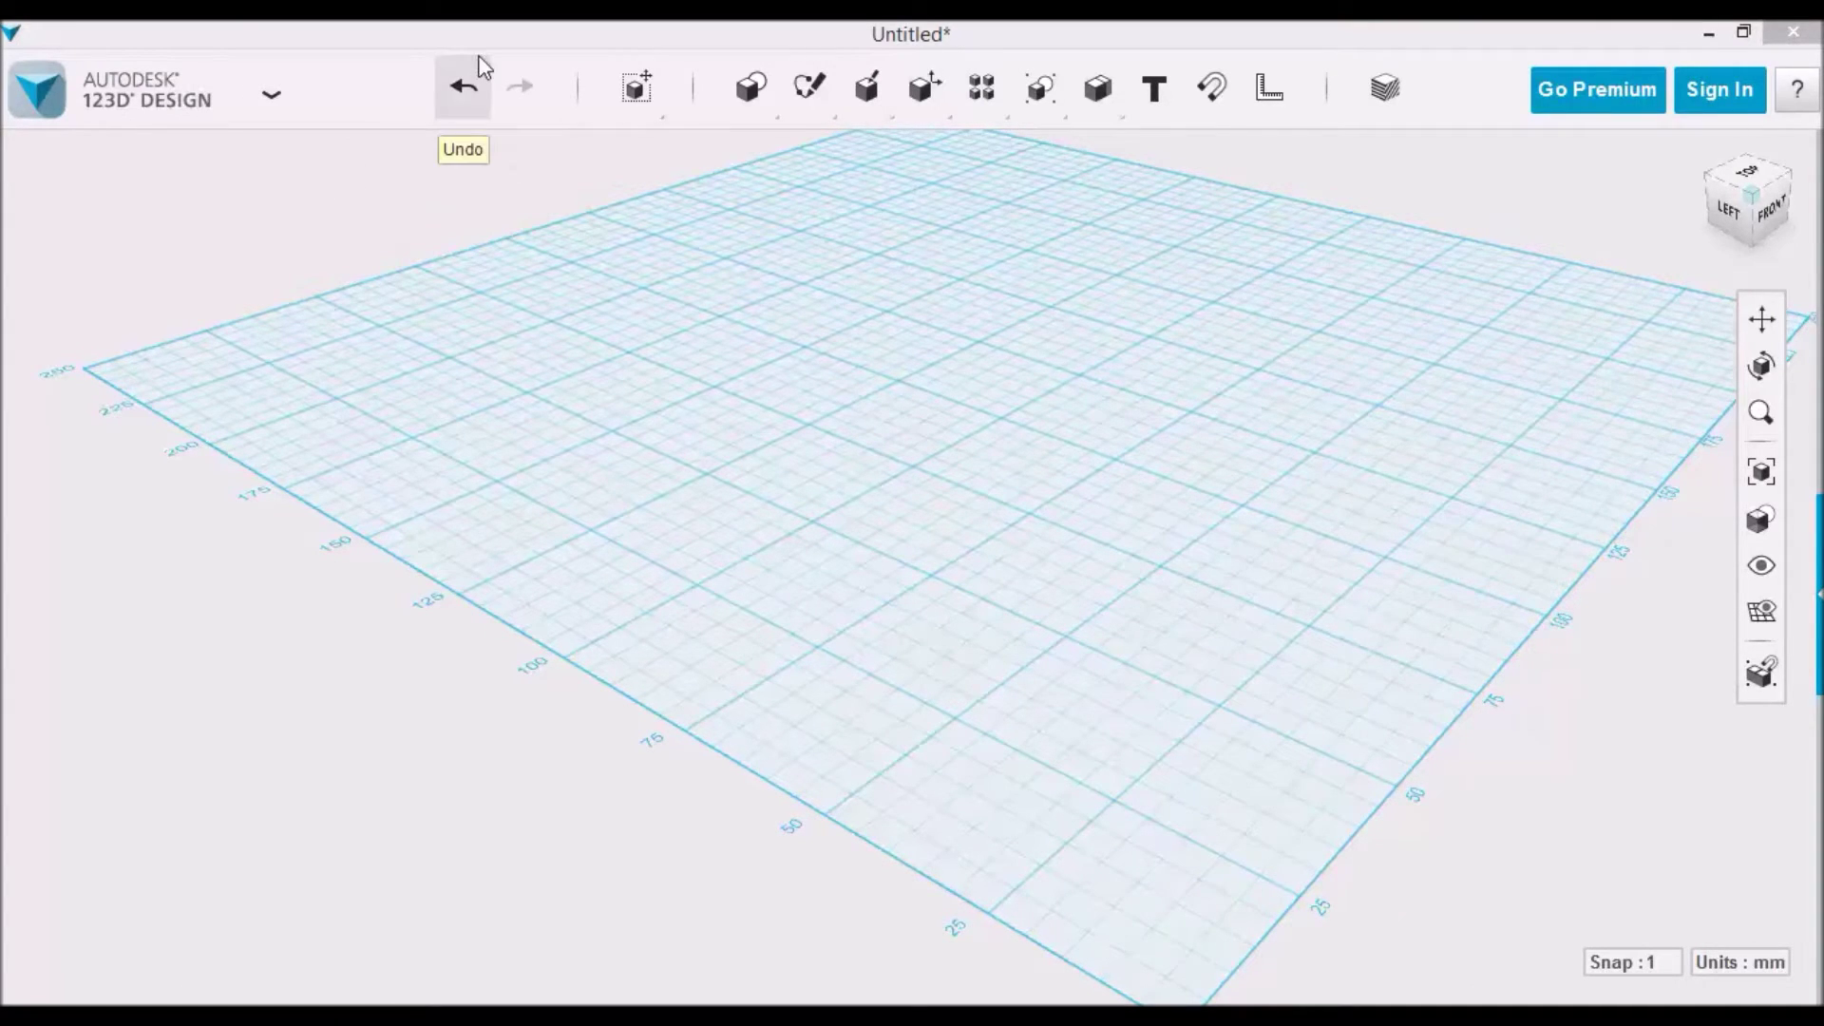
Open the 123D Design file menu and dismiss it without choosing a command.
left_click(237, 57)
left_click(1232, 747)
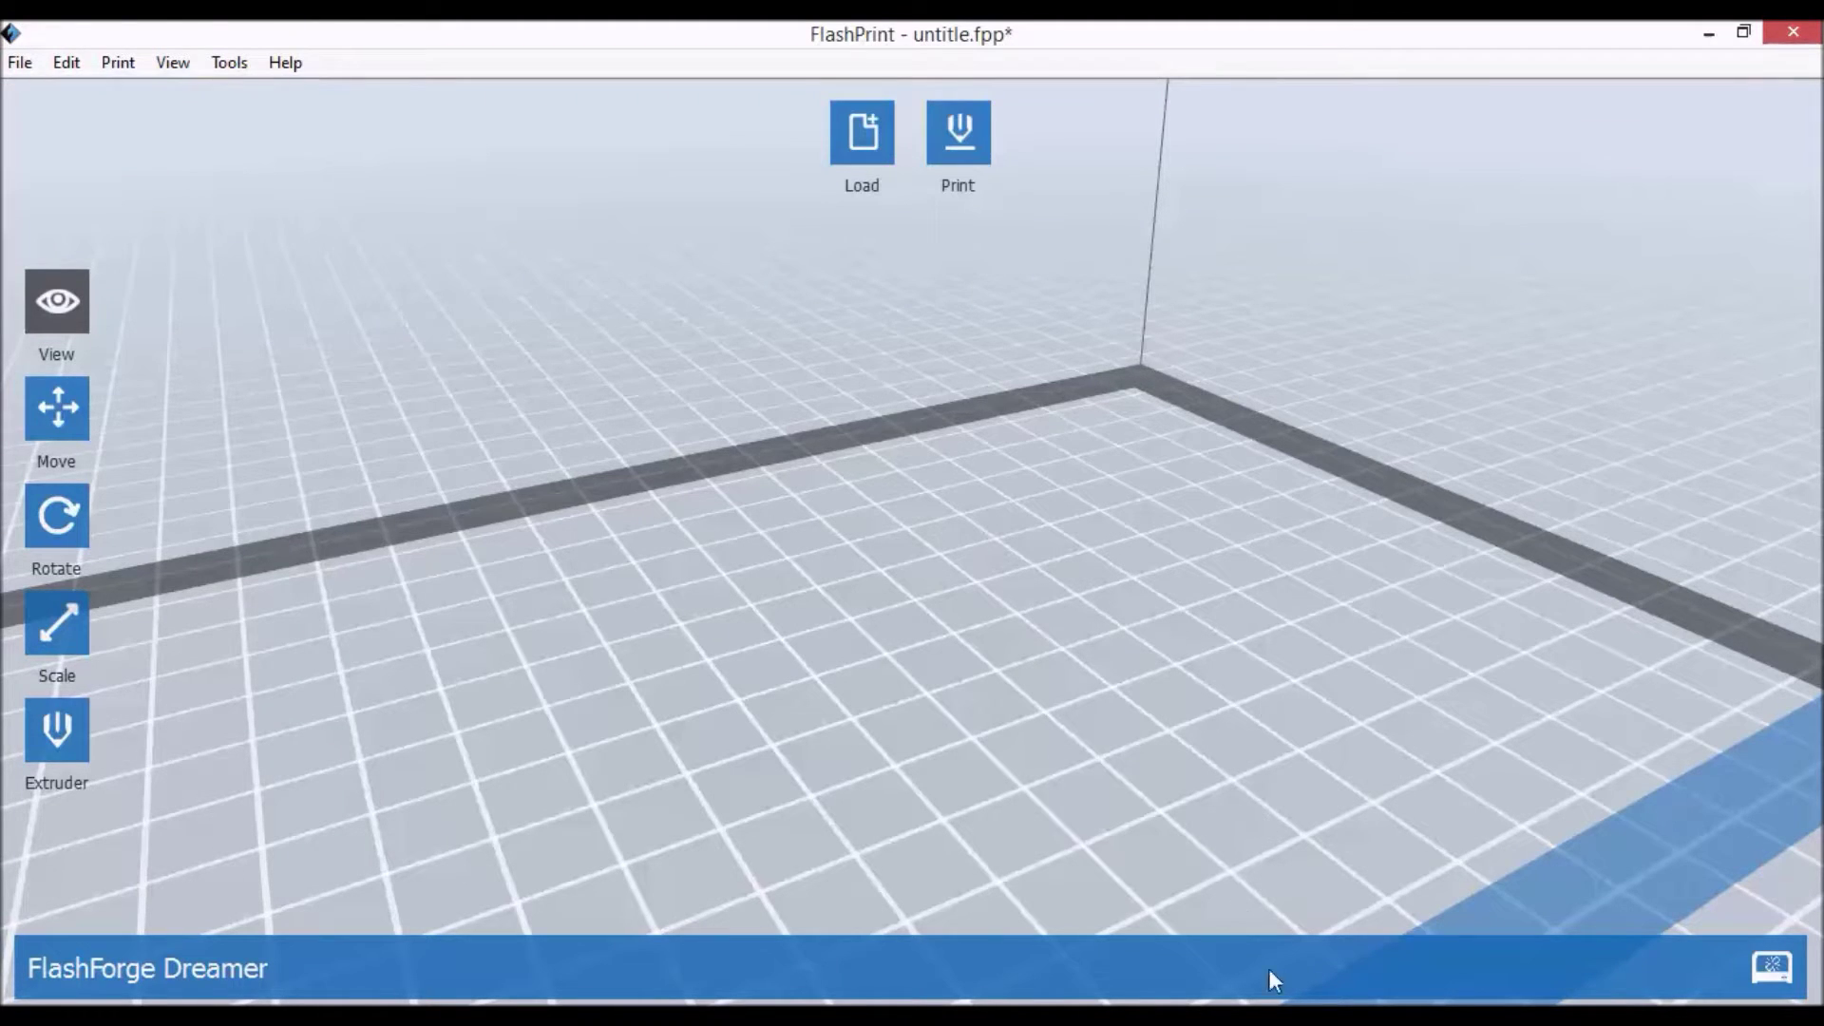
Bring the 123D Design window back to the front from the taskbar.
mouse_move(1277, 1016)
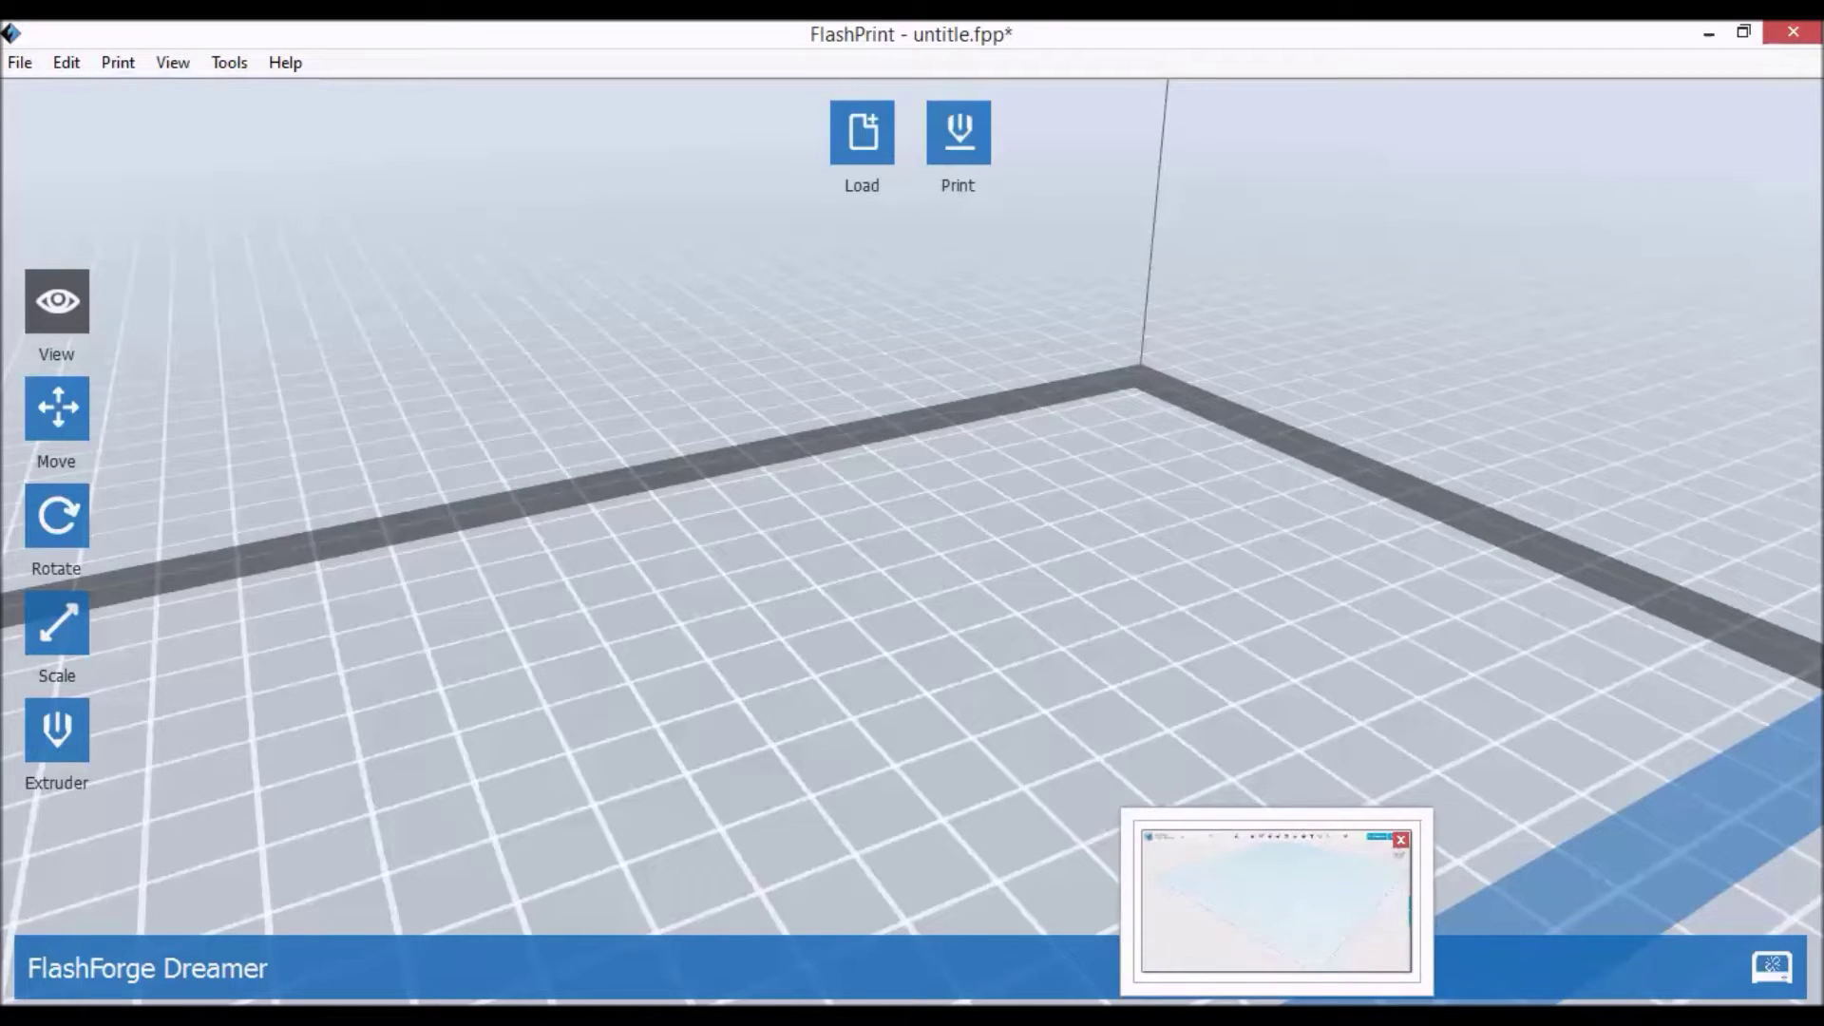
left_click(1277, 897)
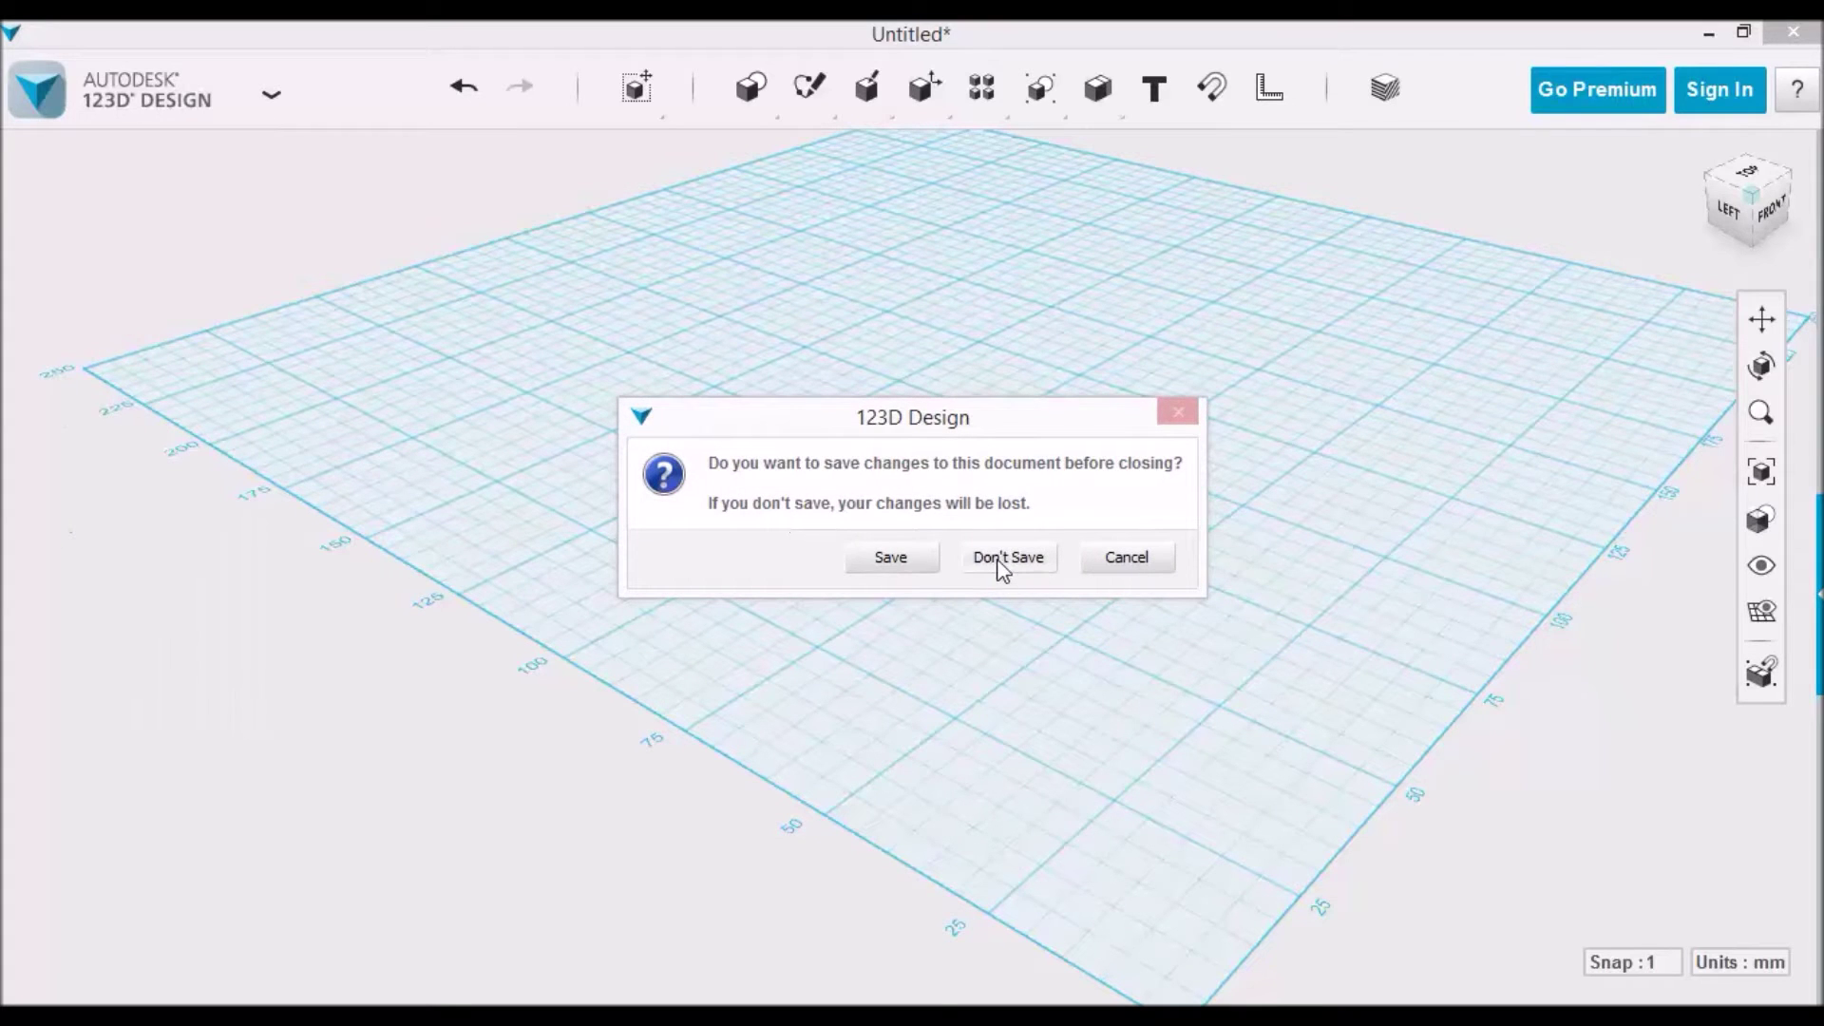
Discard the empty design and open cube.stp from the Desktop as a STEP file.
left_click(987, 562)
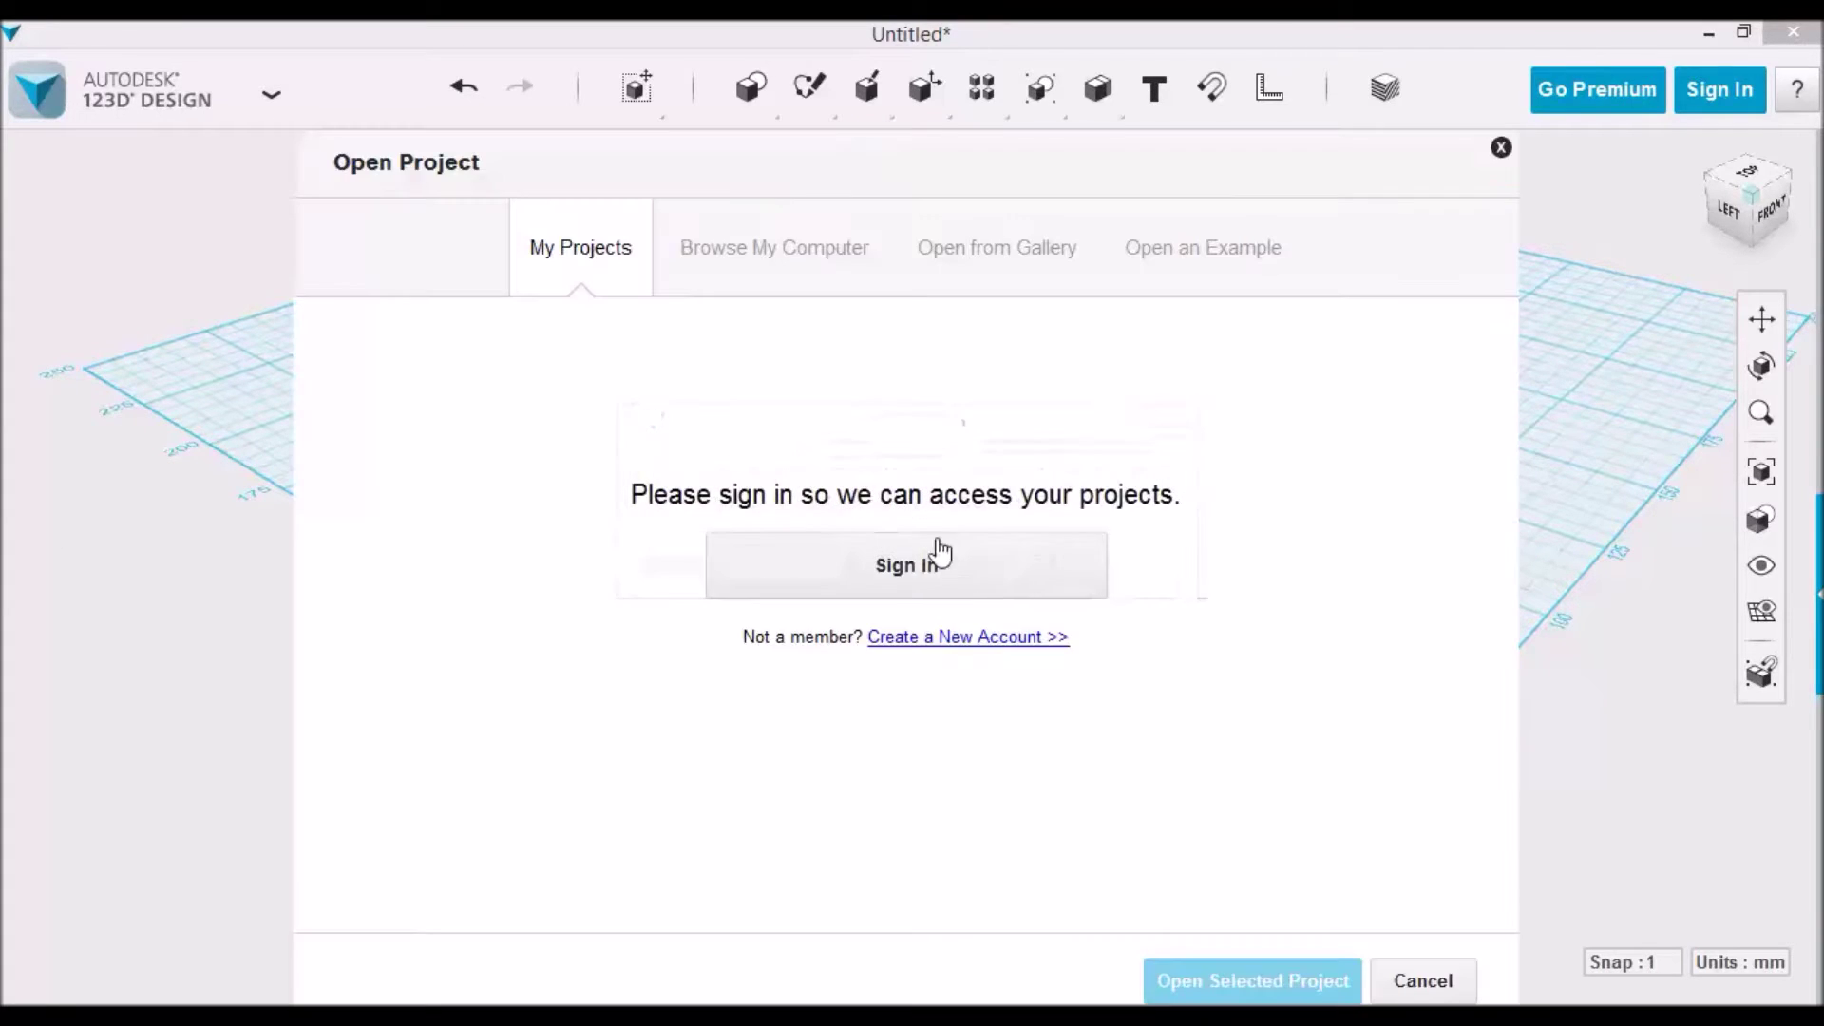
left_click(766, 266)
left_click(884, 630)
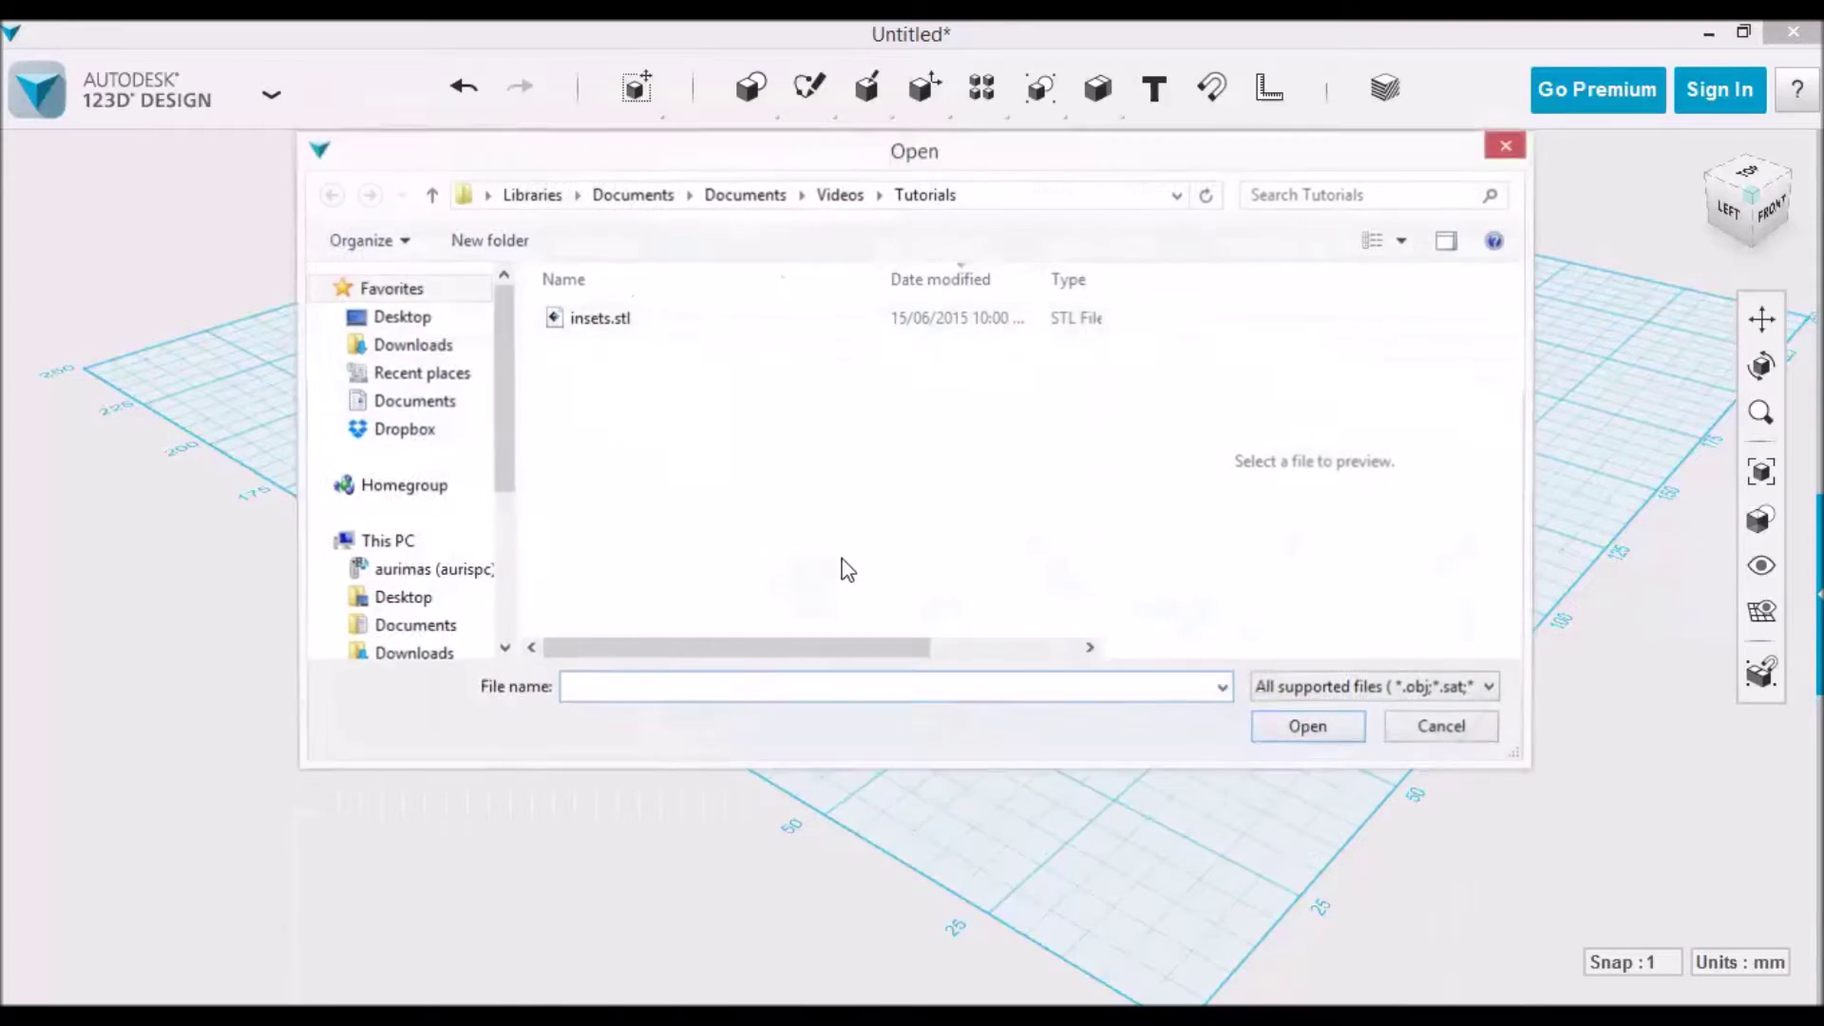
left_click(390, 317)
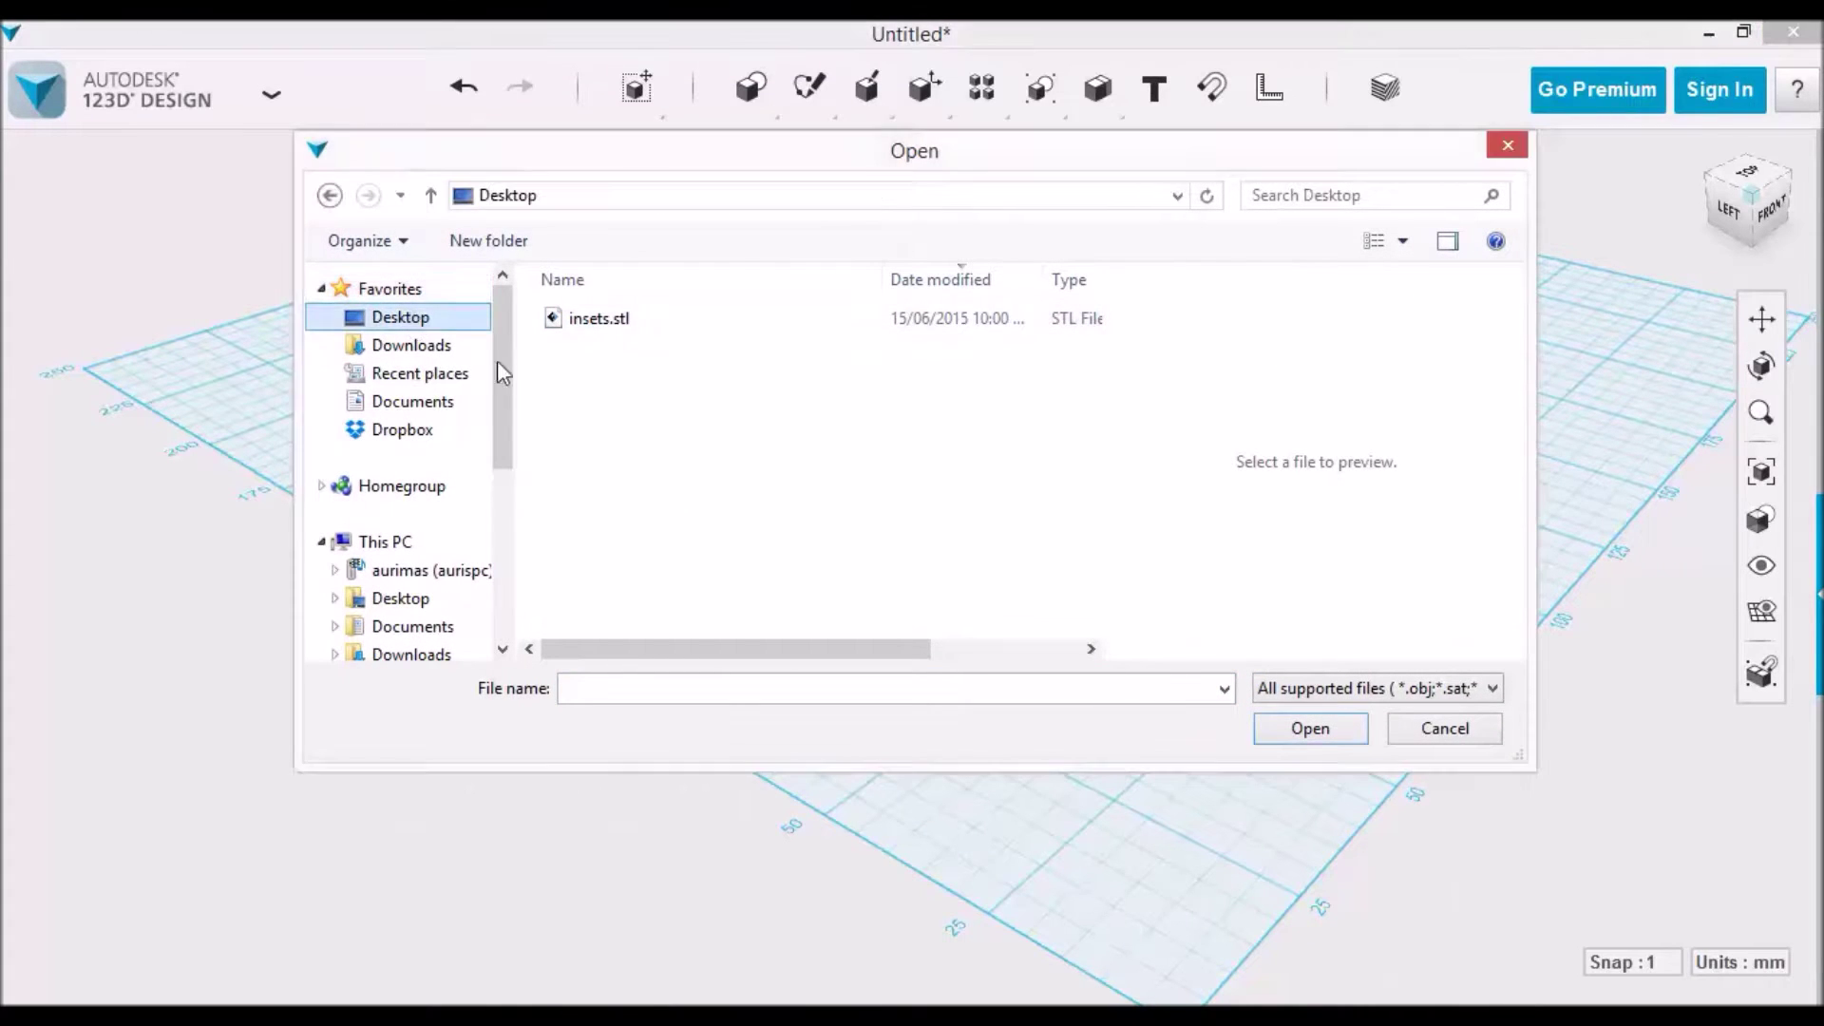
left_click(1359, 688)
left_click(1354, 796)
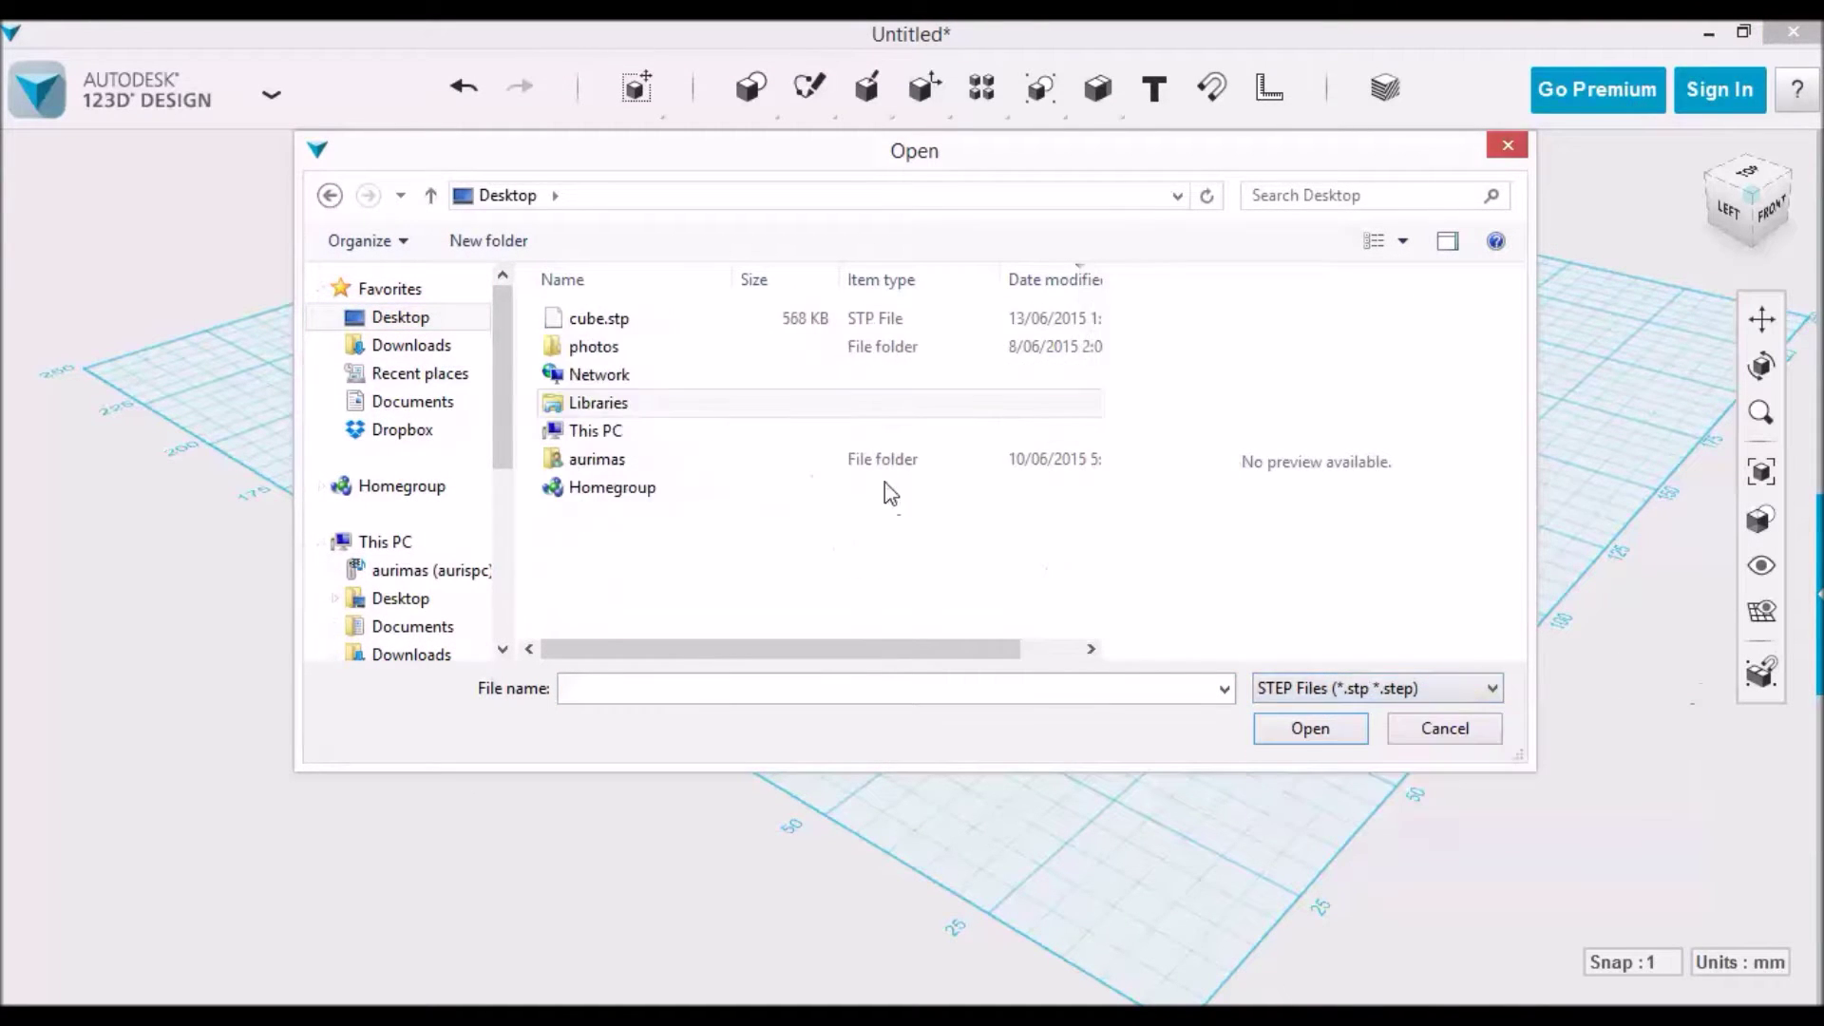
double_click(632, 315)
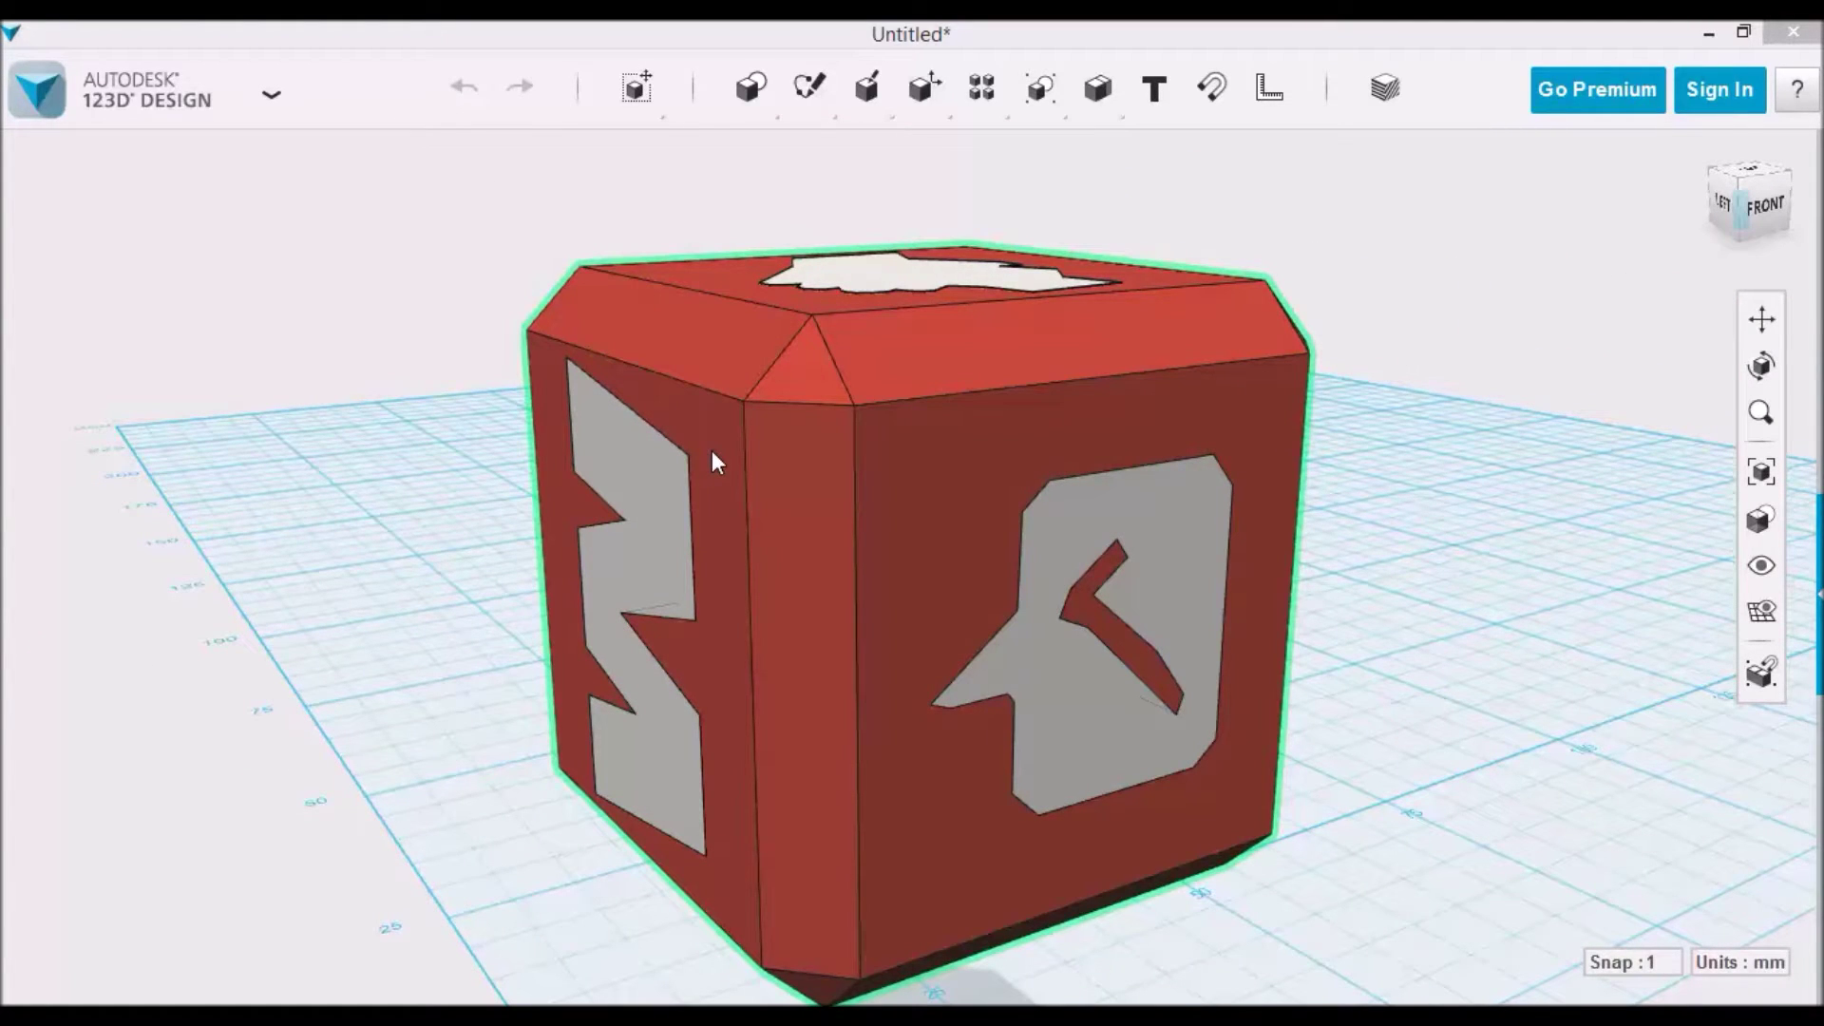
left_click(679, 454)
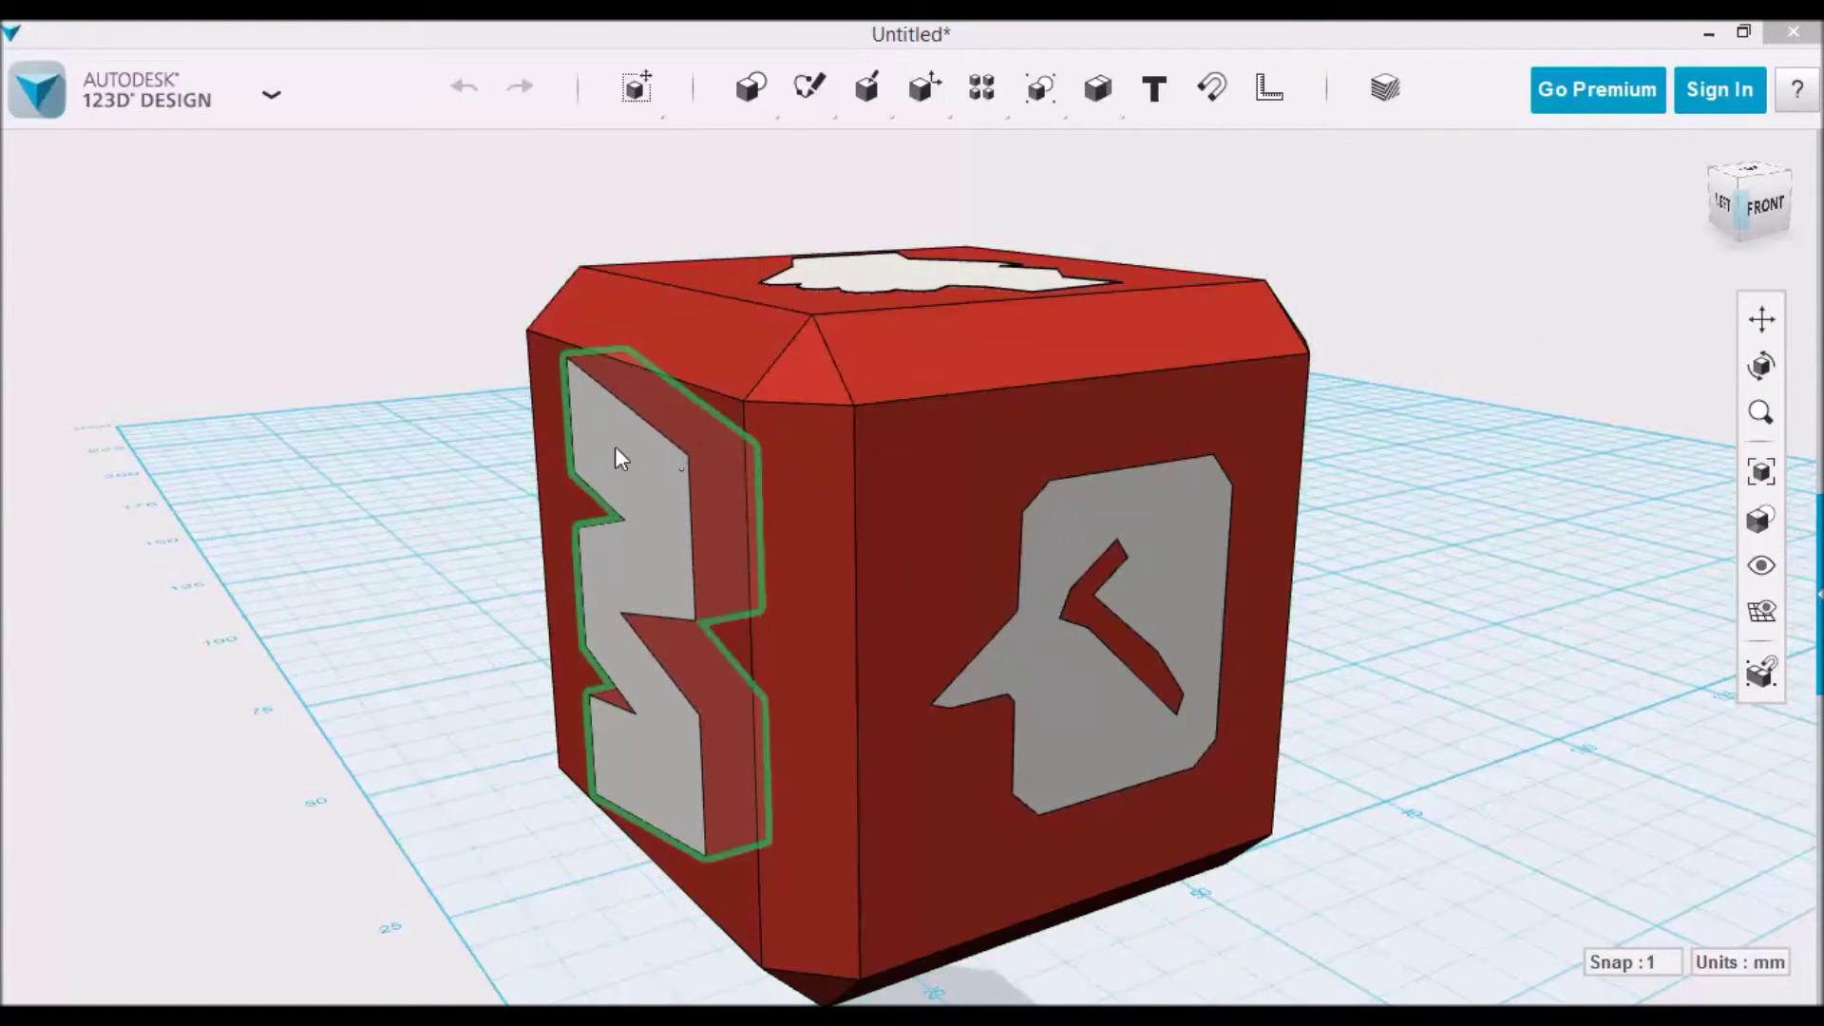
scroll(441, 391, "down", 3)
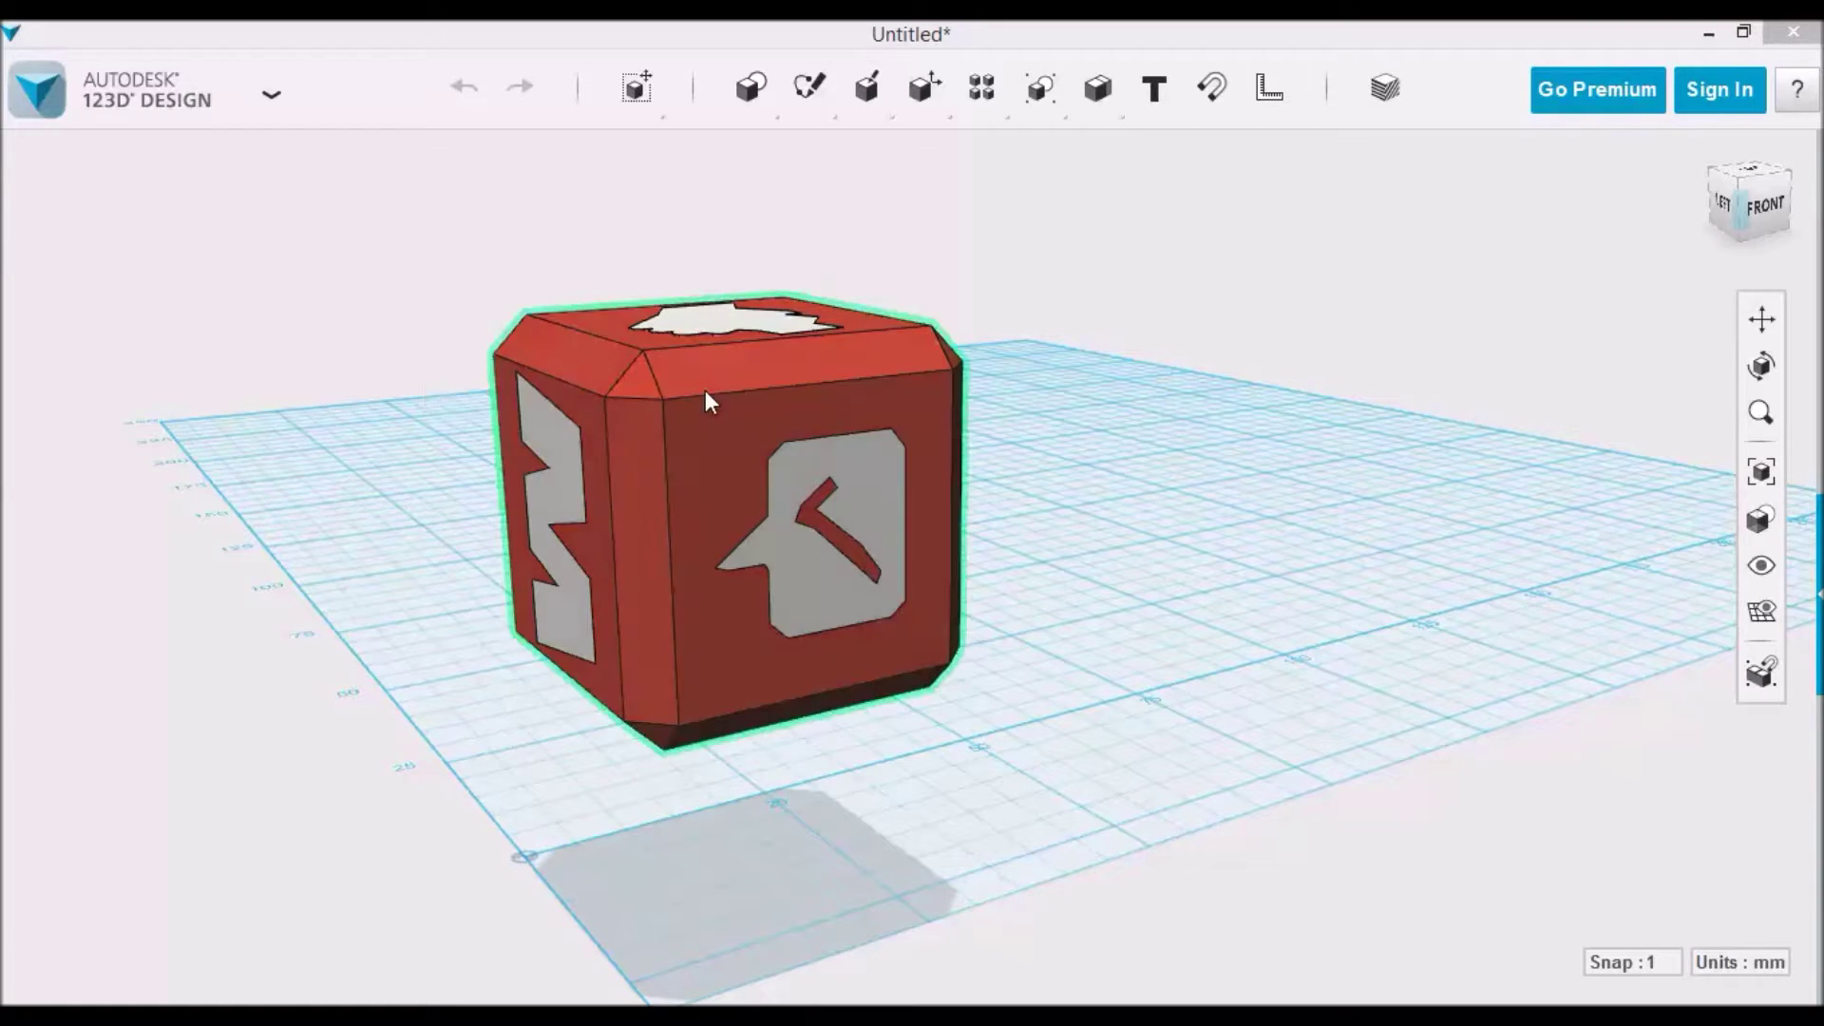
scroll(460, 448, "down", 2)
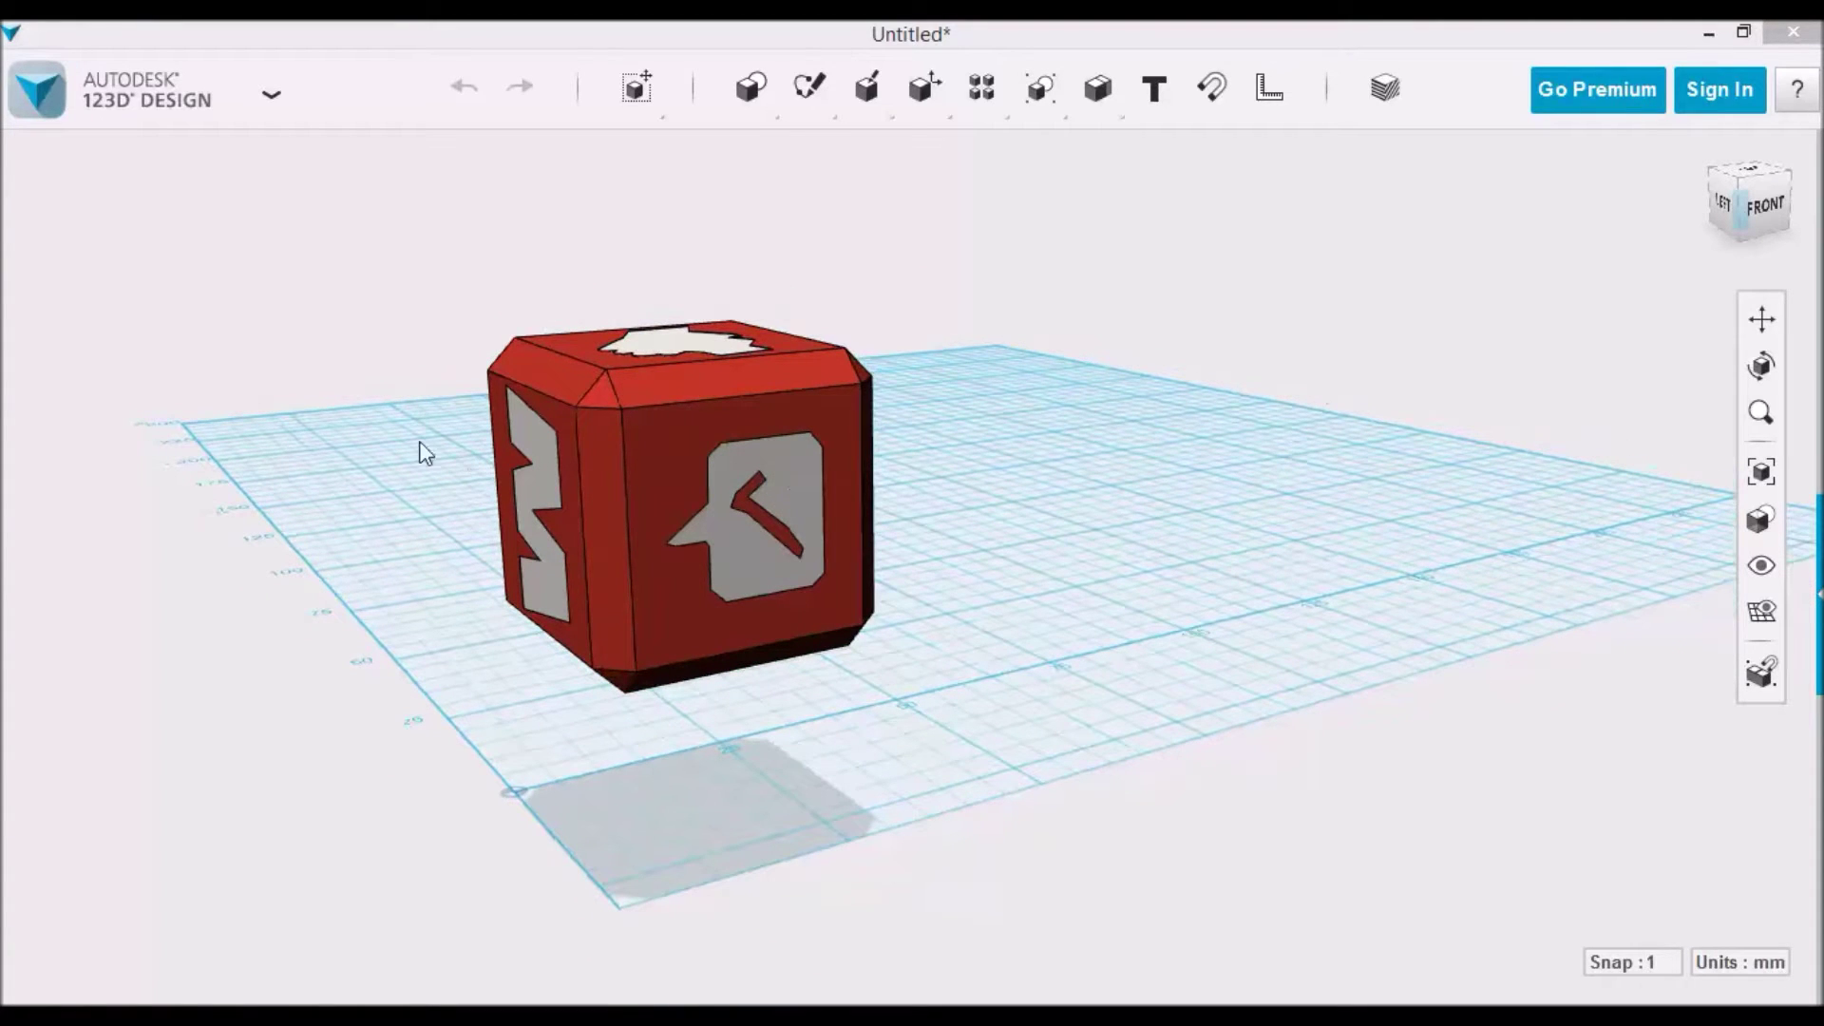
mouse_move(297, 415)
right_mouse_down()
mouse_move(305, 440)
mouse_move(332, 419)
right_mouse_up()
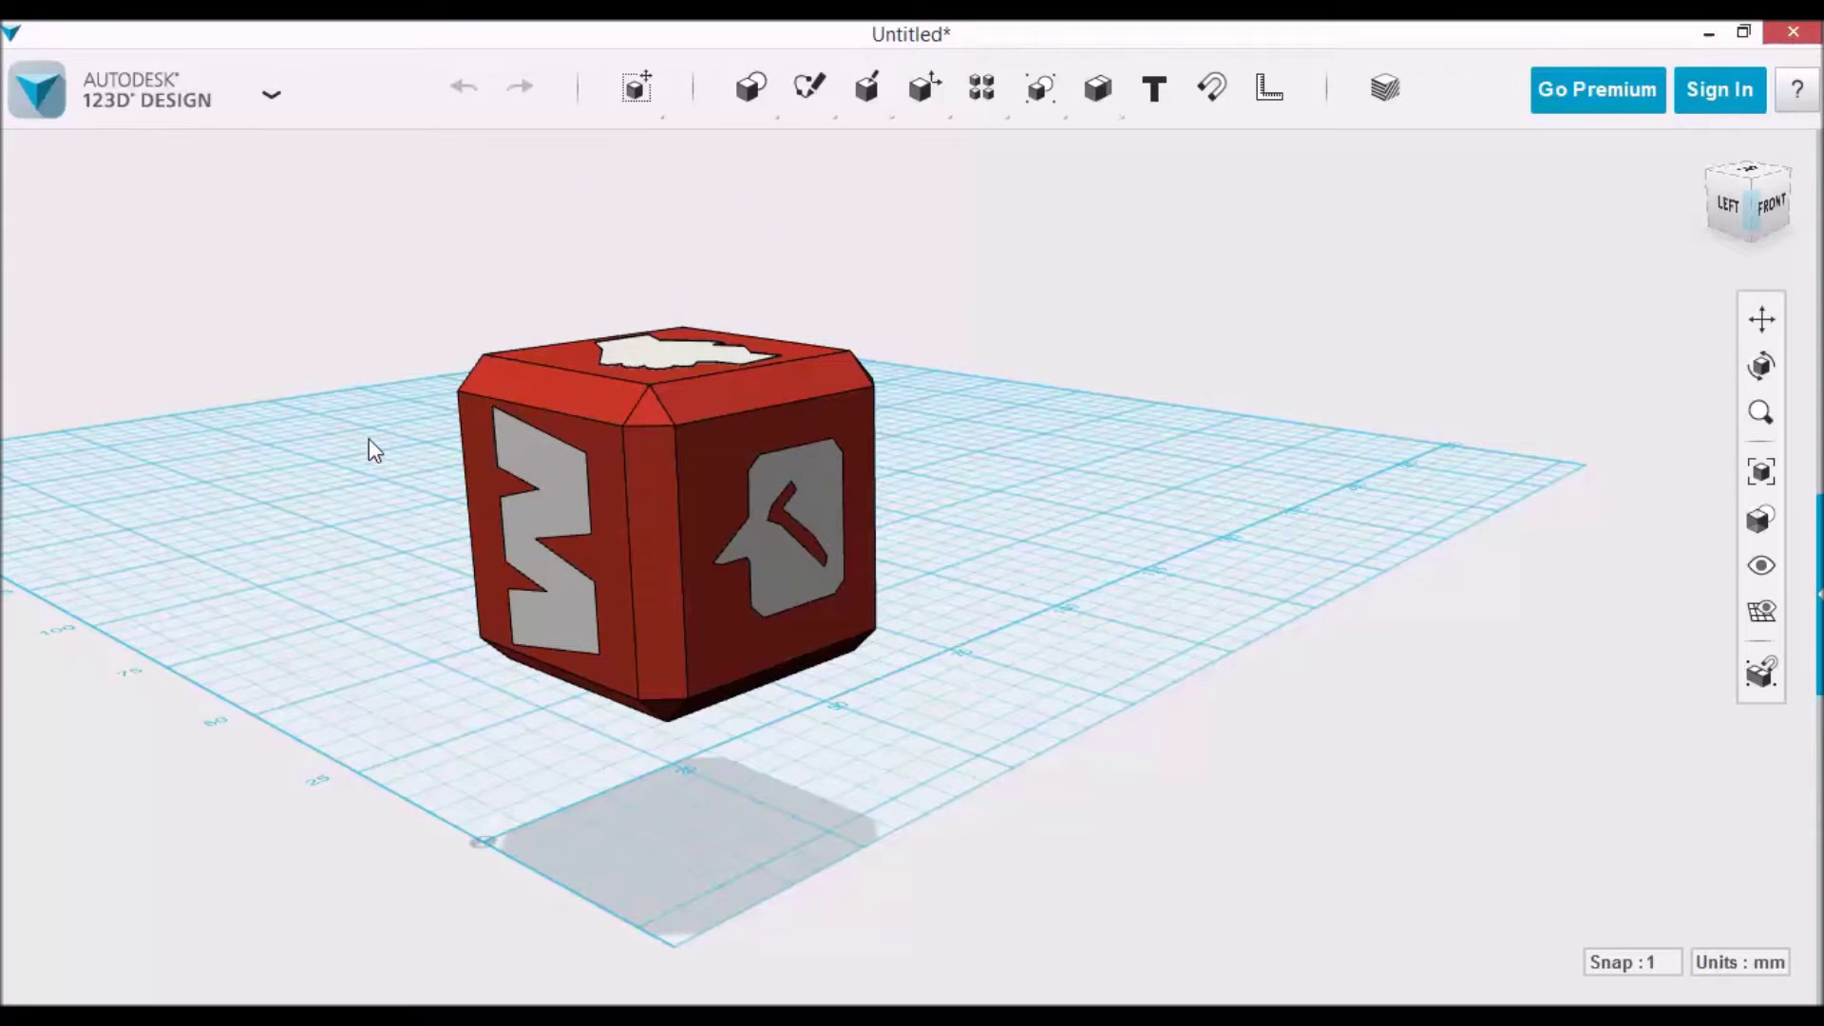
left_click(567, 505)
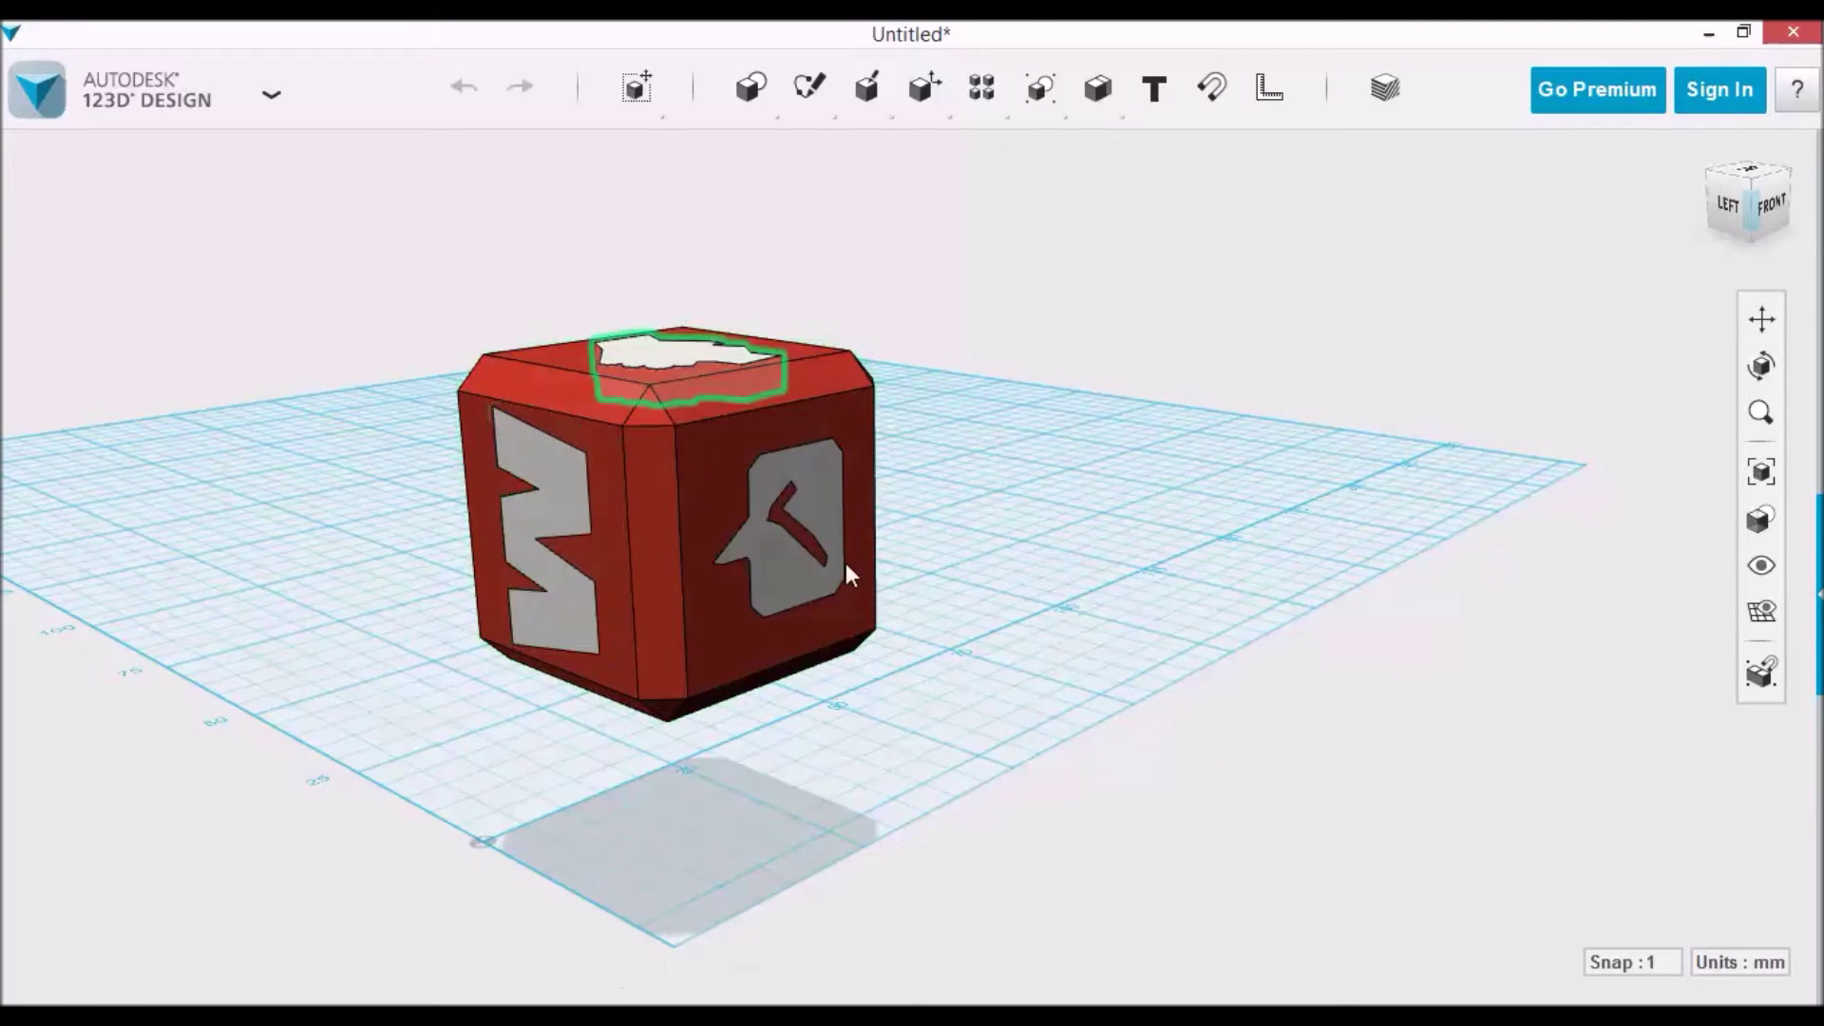
left_click(808, 568)
right_click_drag(802, 570, 956, 487)
right_click_drag(1418, 570, 1209, 516)
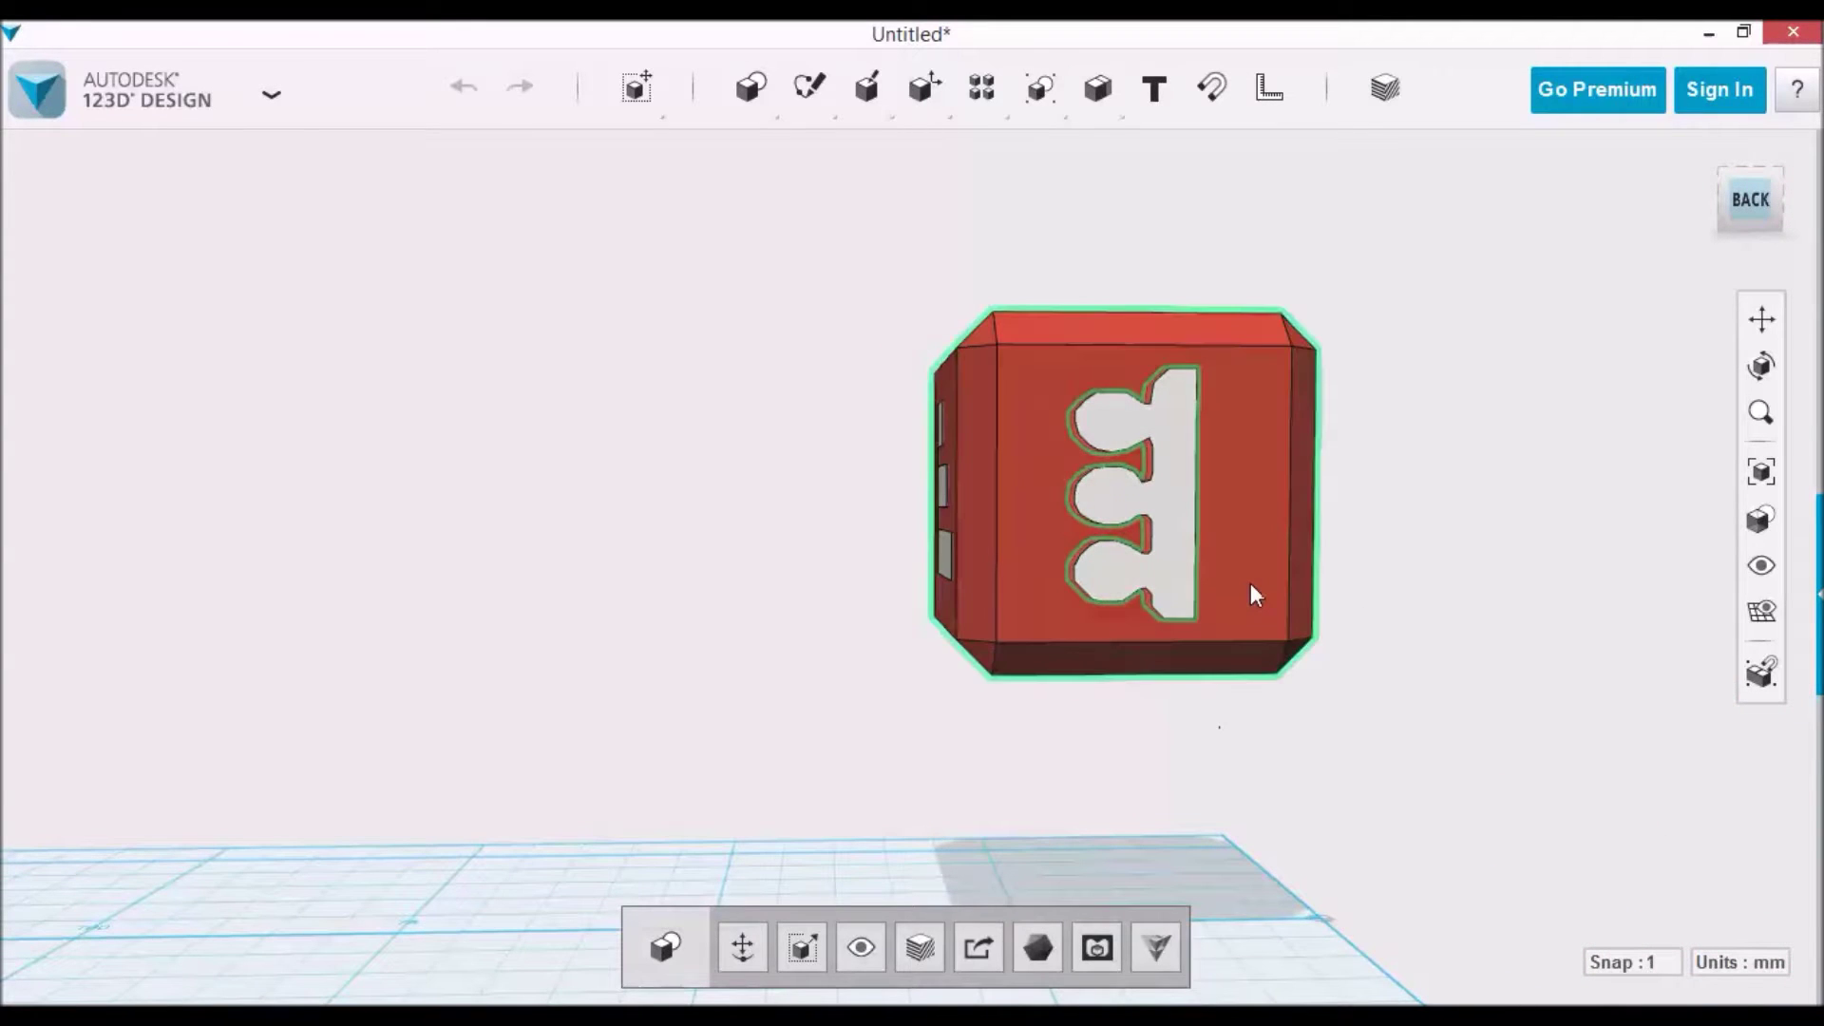
right_click_drag(1514, 374, 1207, 404)
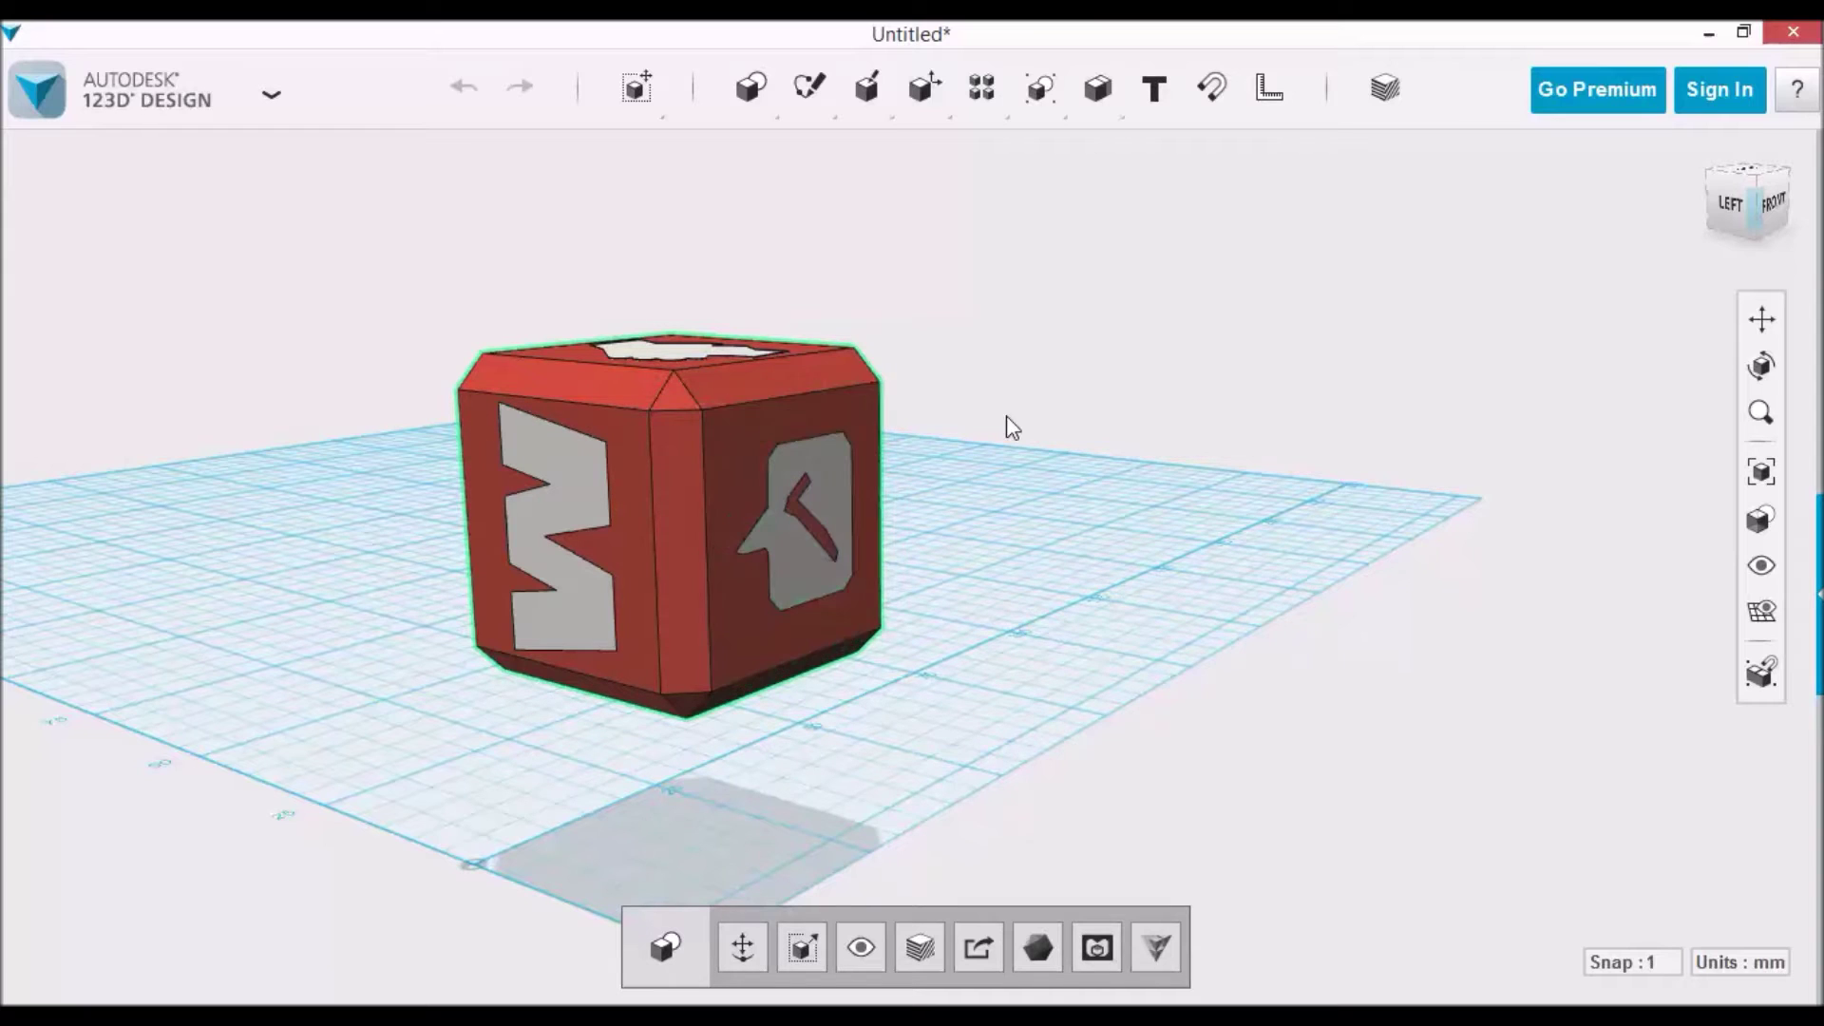
Select the whole cube and hide its outer body, leaving only the insets.
left_click(715, 395)
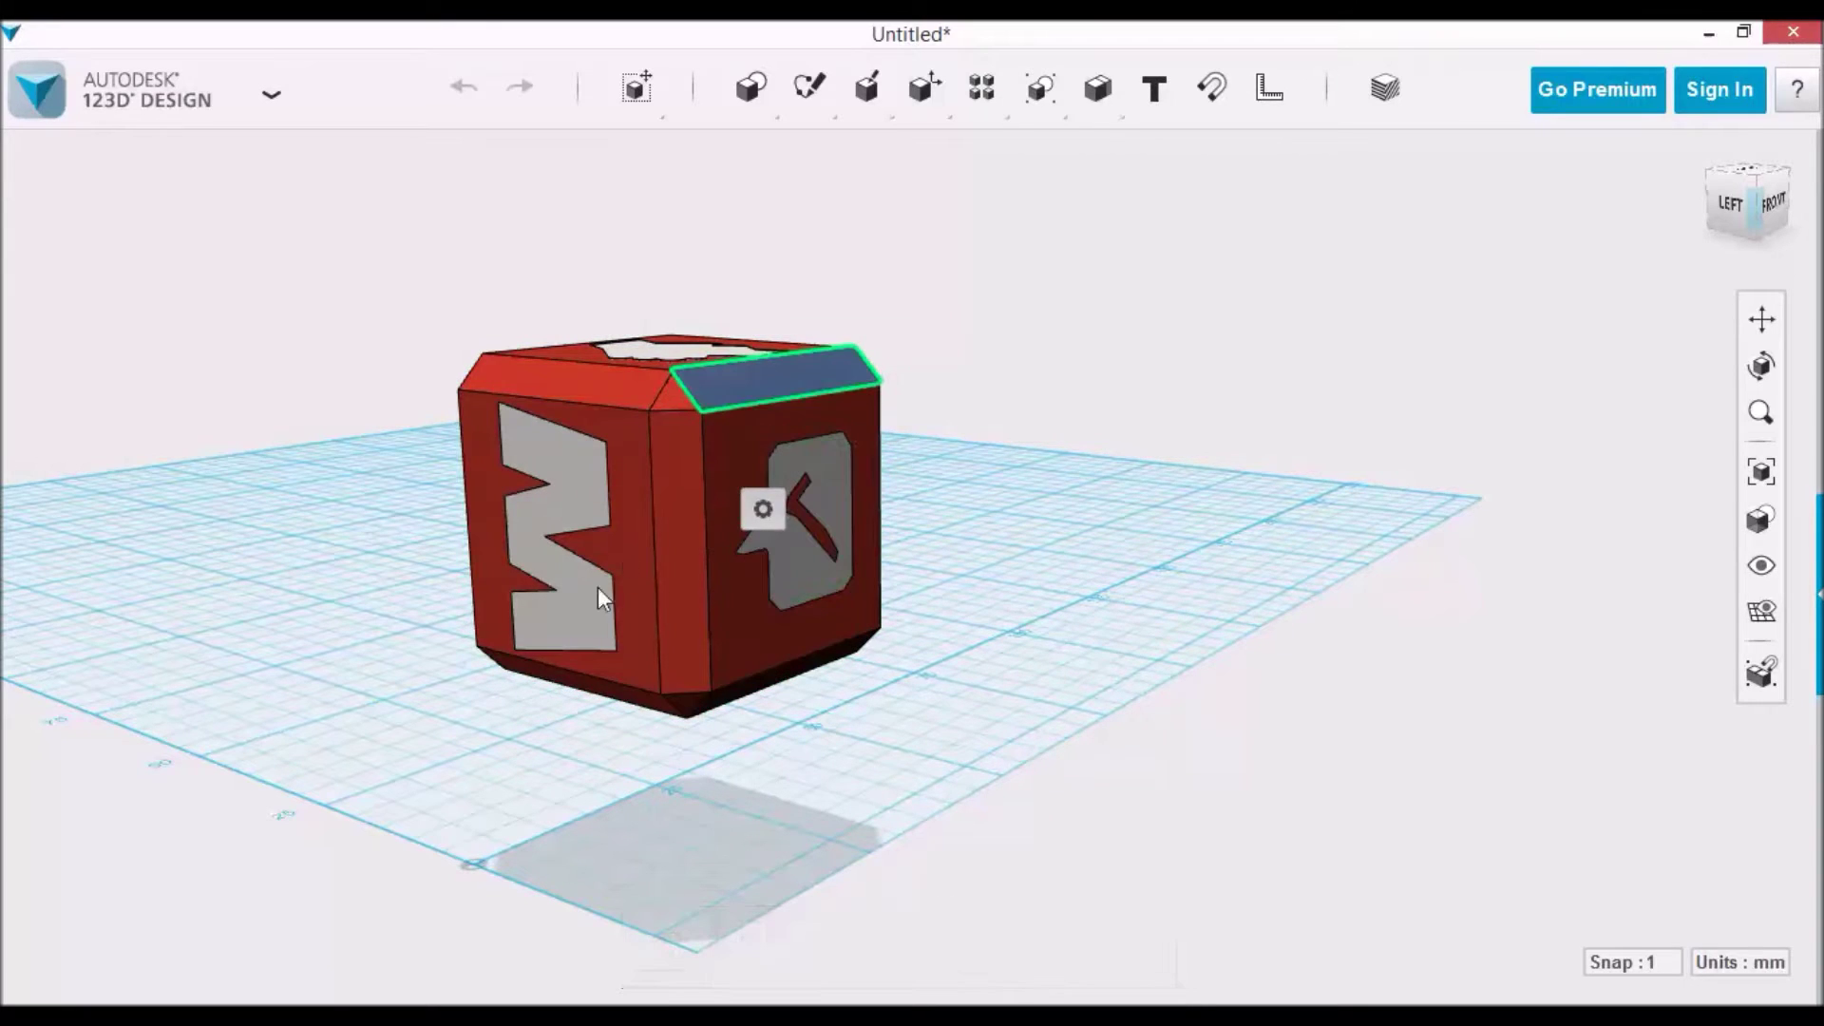
left_click(680, 551)
left_click(1164, 639)
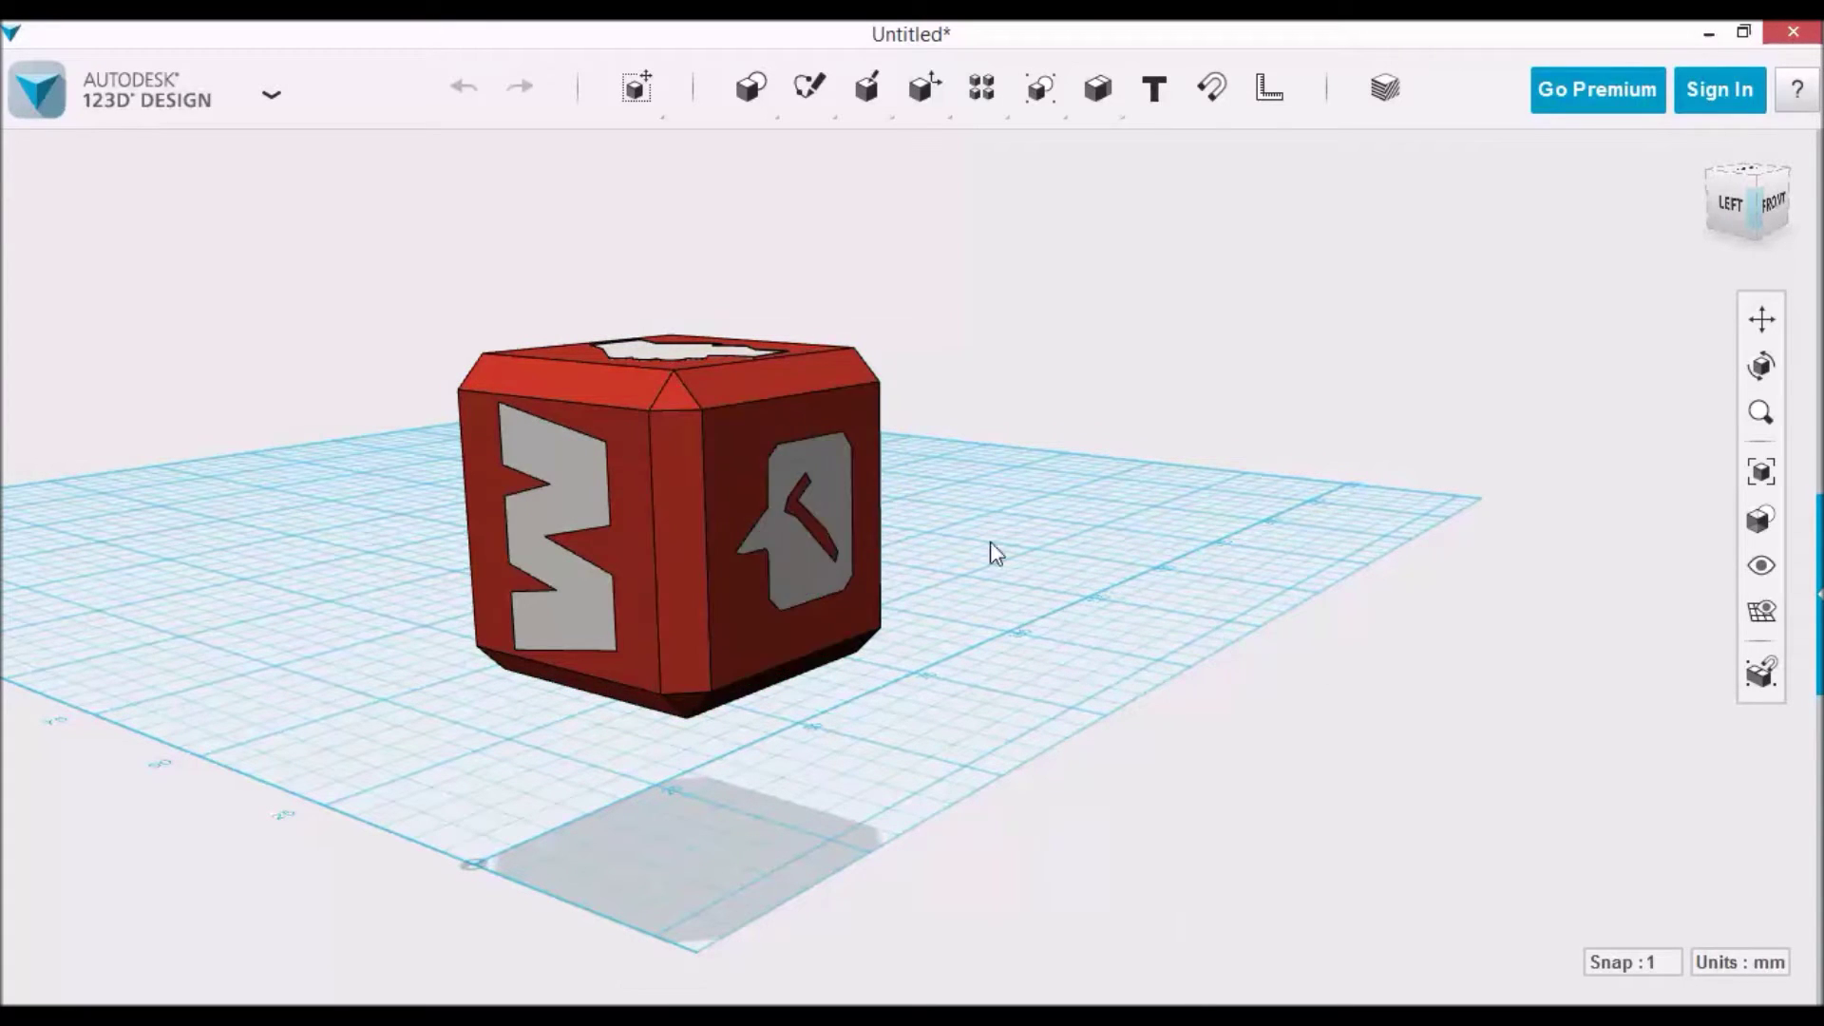
left_click(670, 395)
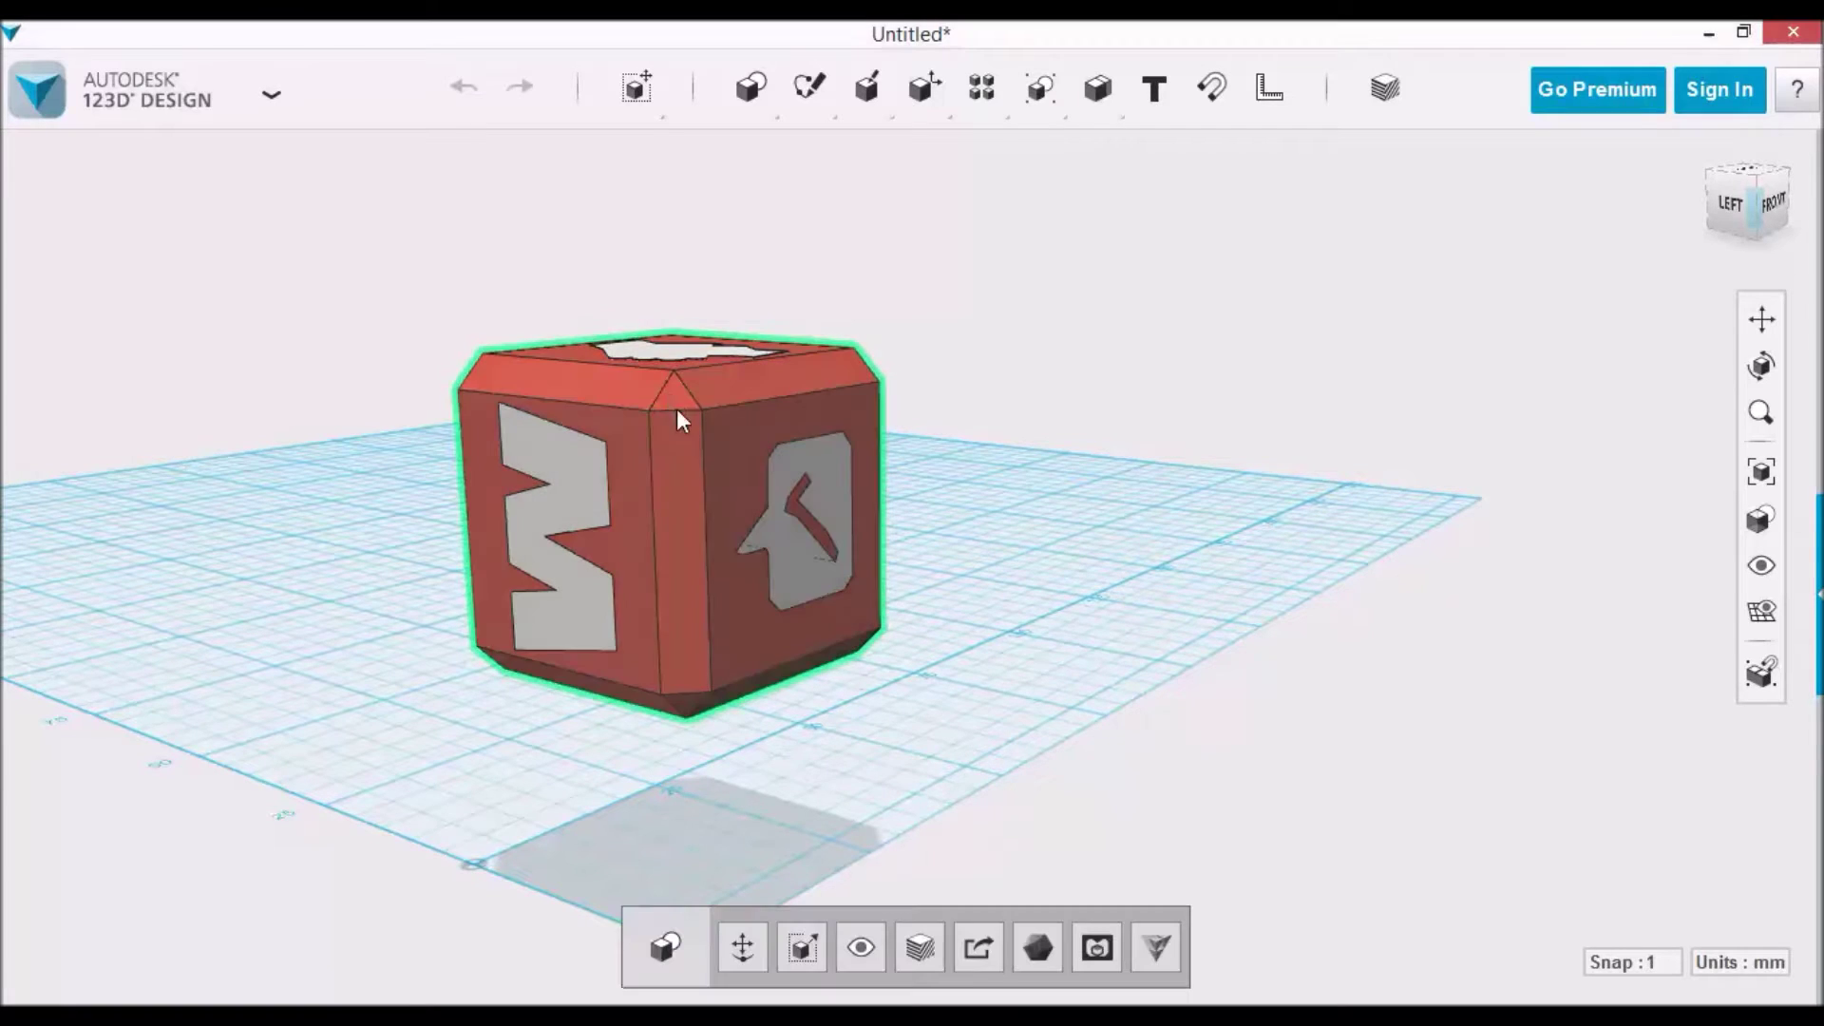
left_click(862, 948)
Export the selected inset pieces to the Videos\Tutorials folder.
left_click_drag(403, 225, 950, 760)
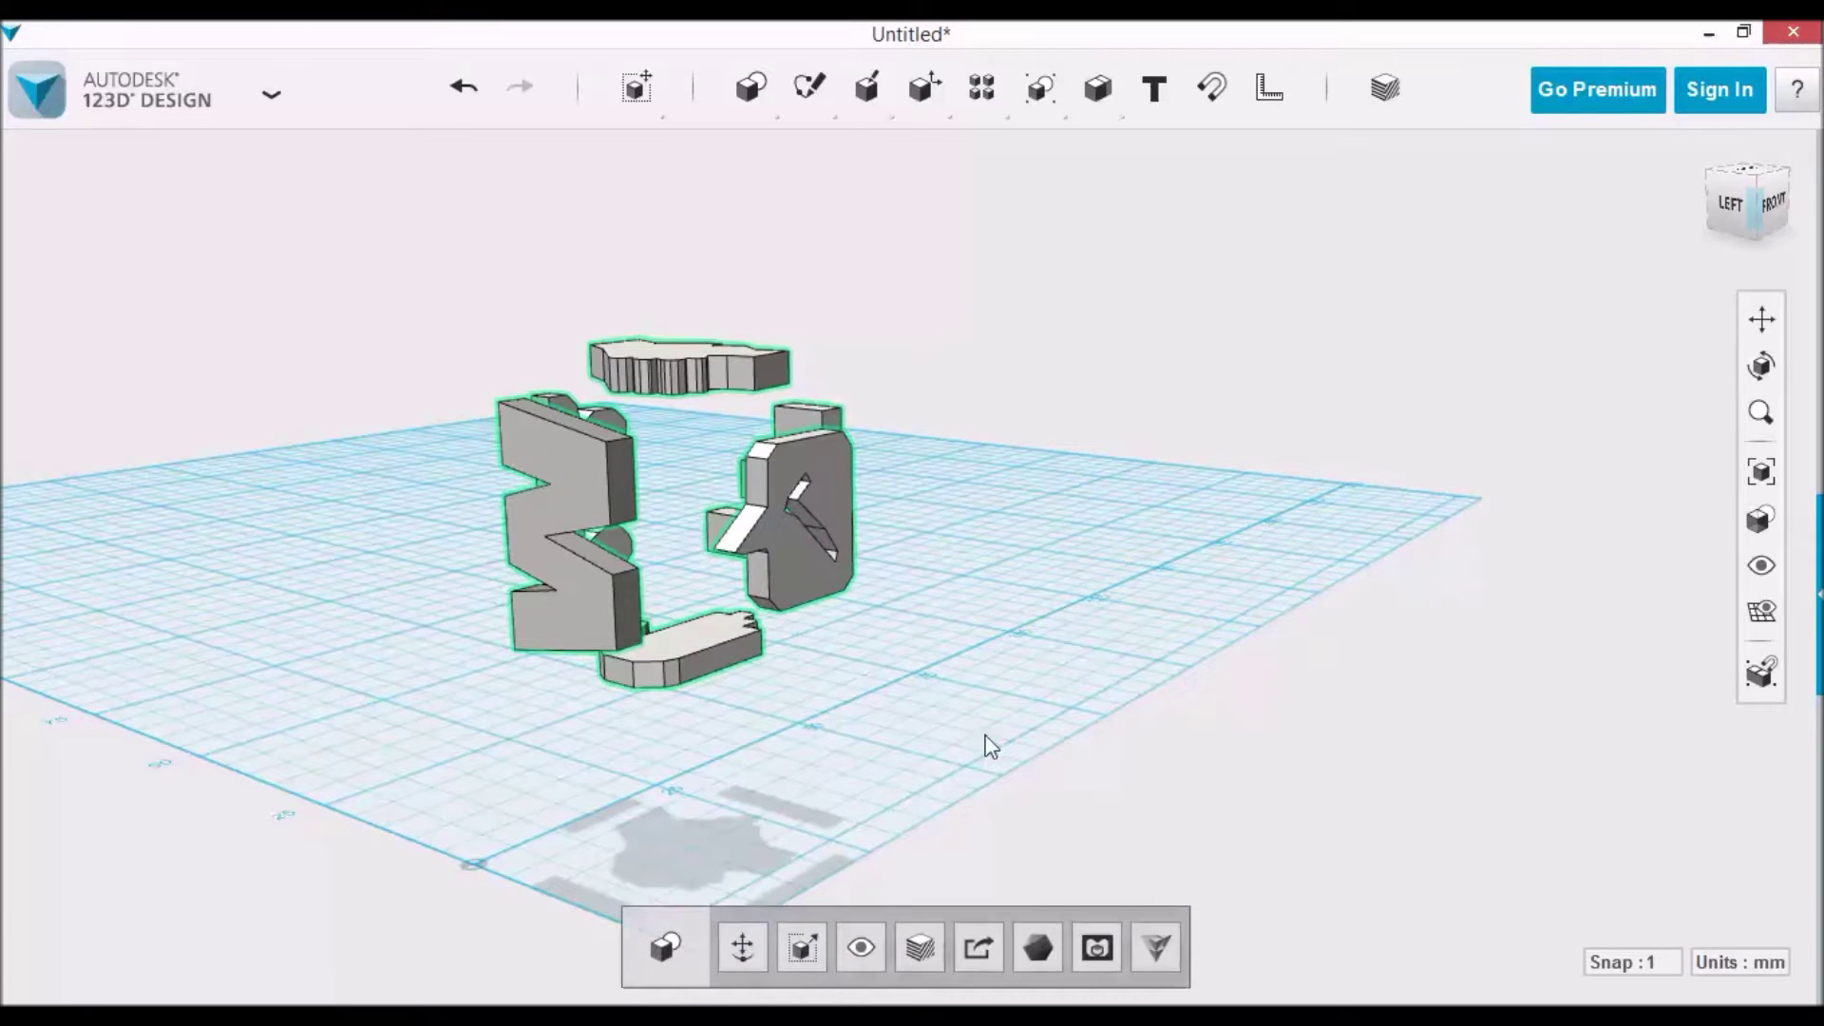
left_click(976, 944)
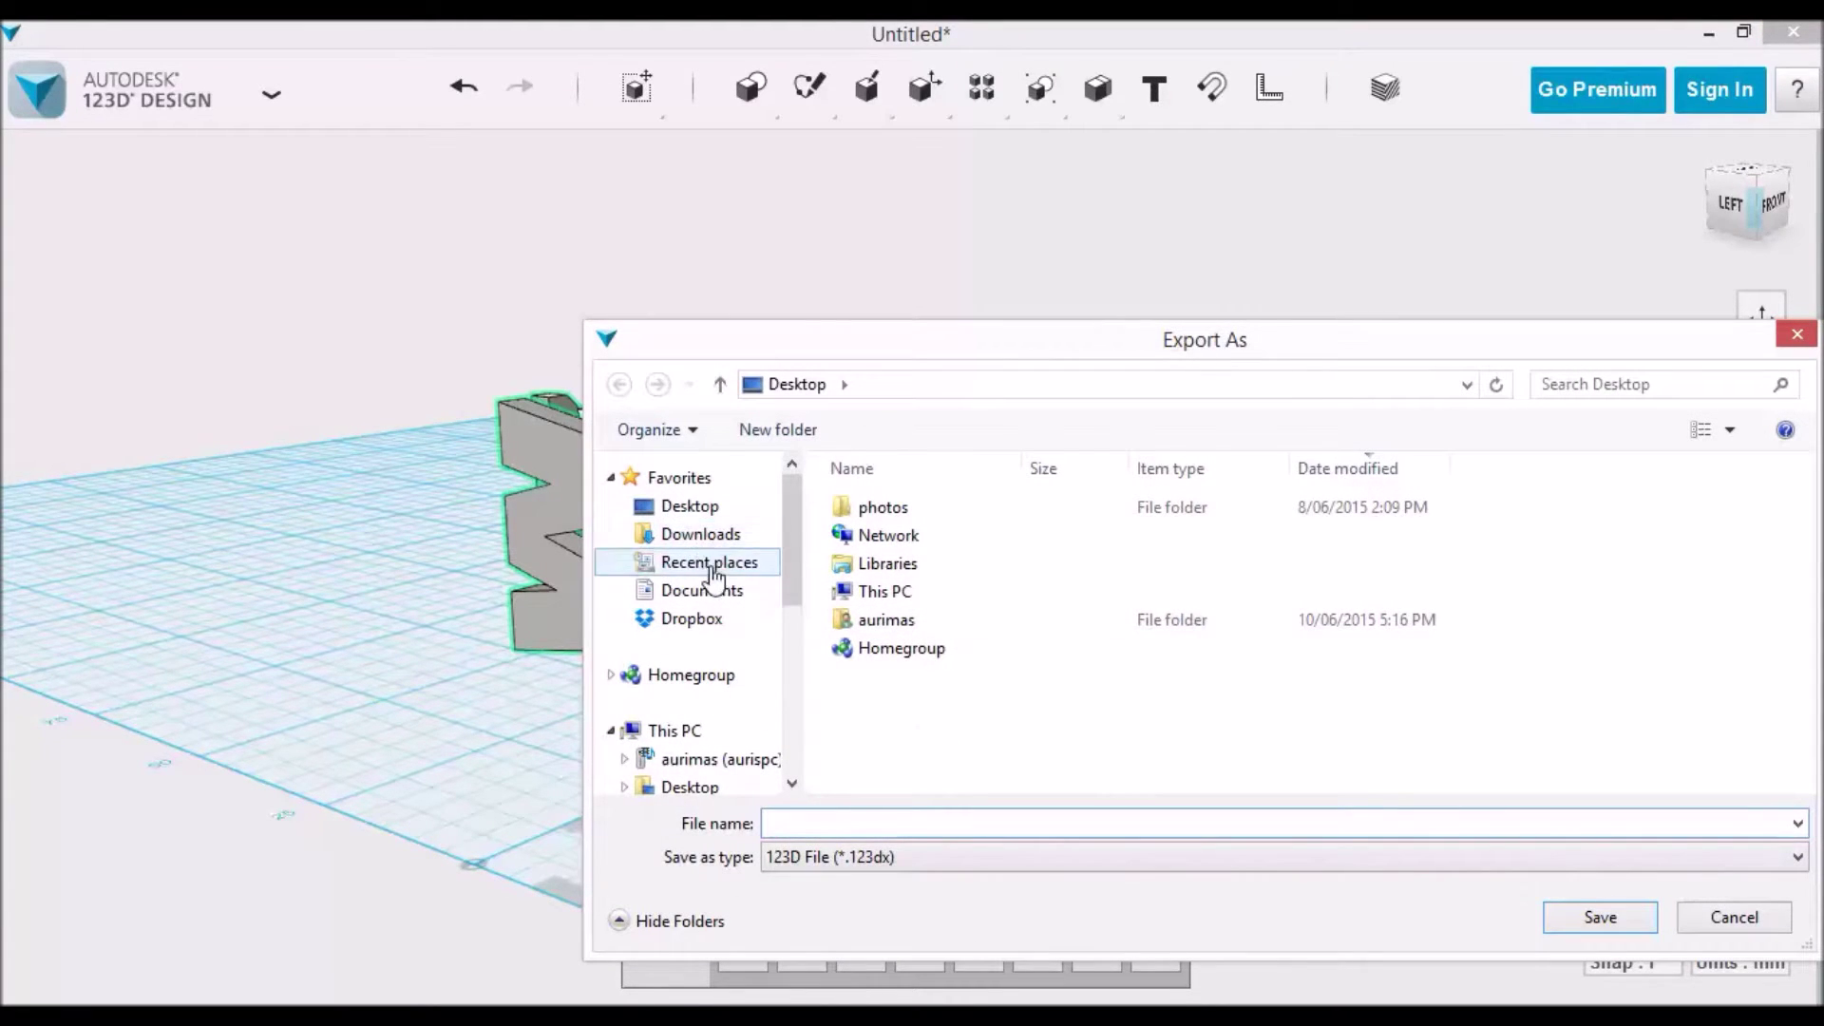
left_click(719, 591)
double_click(883, 530)
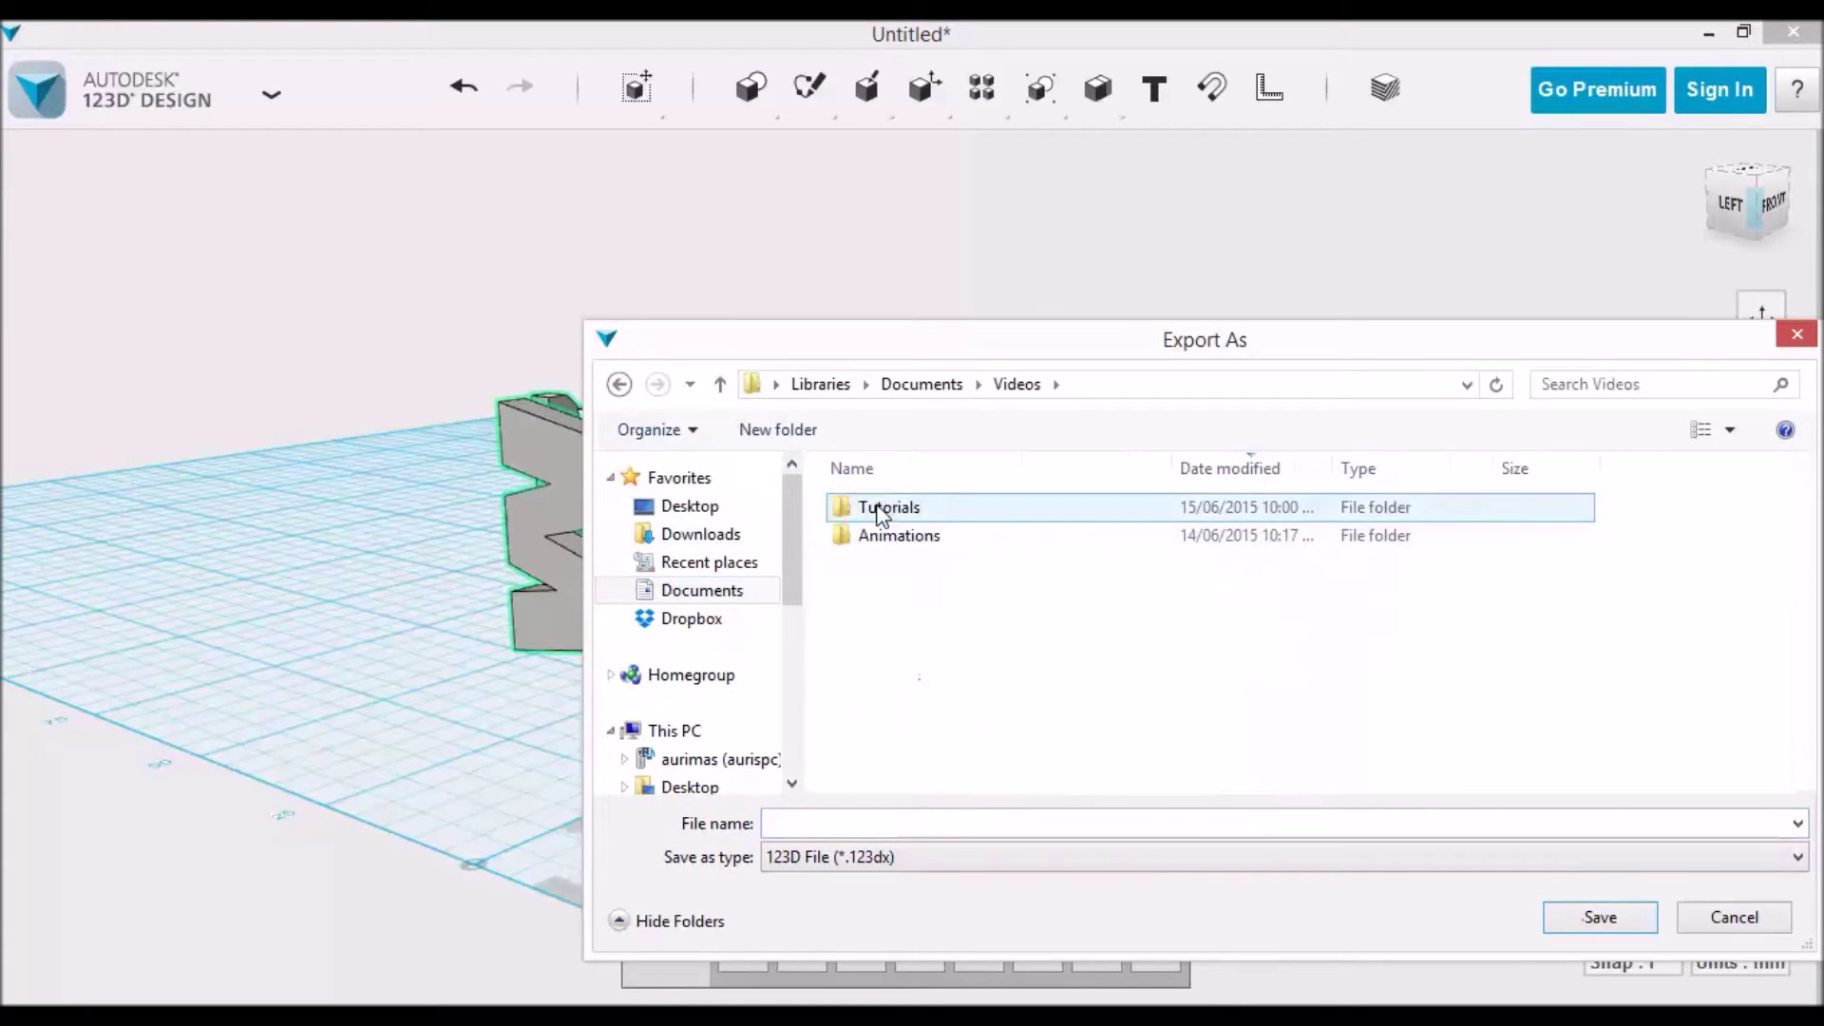
double_click(882, 513)
Save the insets as STL named insets.stl, replacing the existing file.
left_click(927, 857)
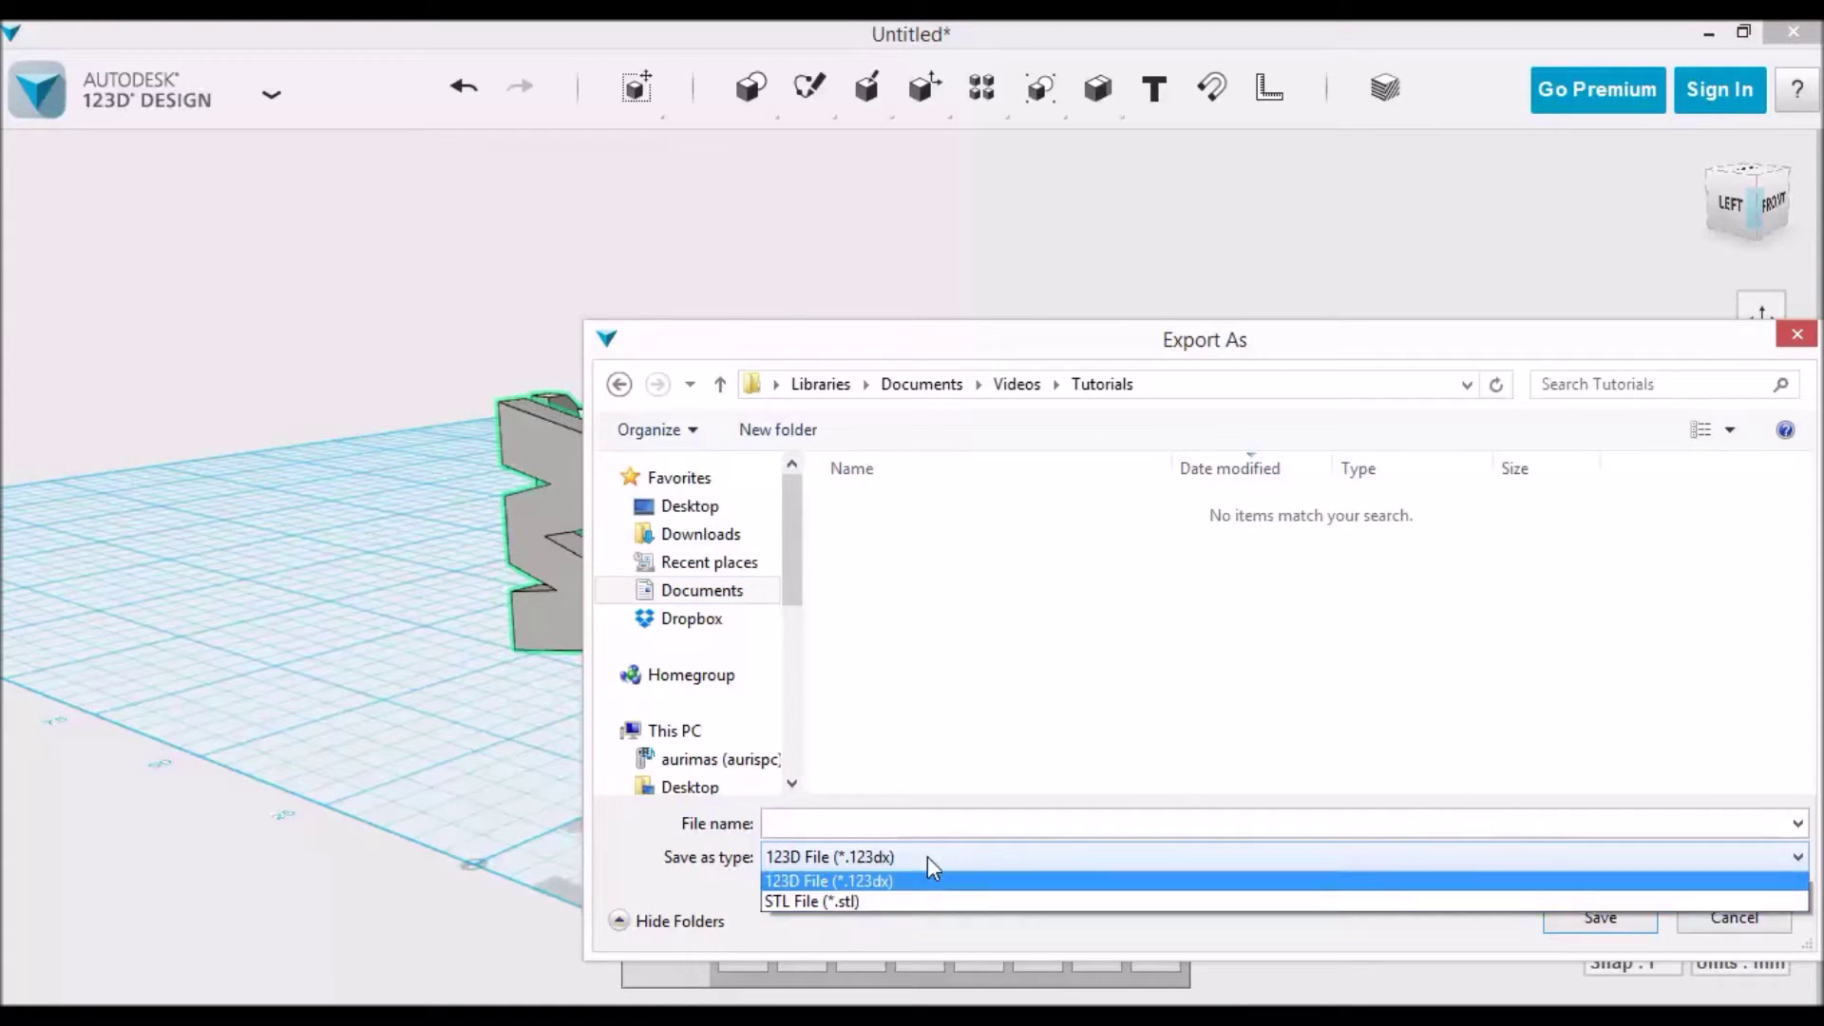
left_click(919, 904)
left_click(911, 821)
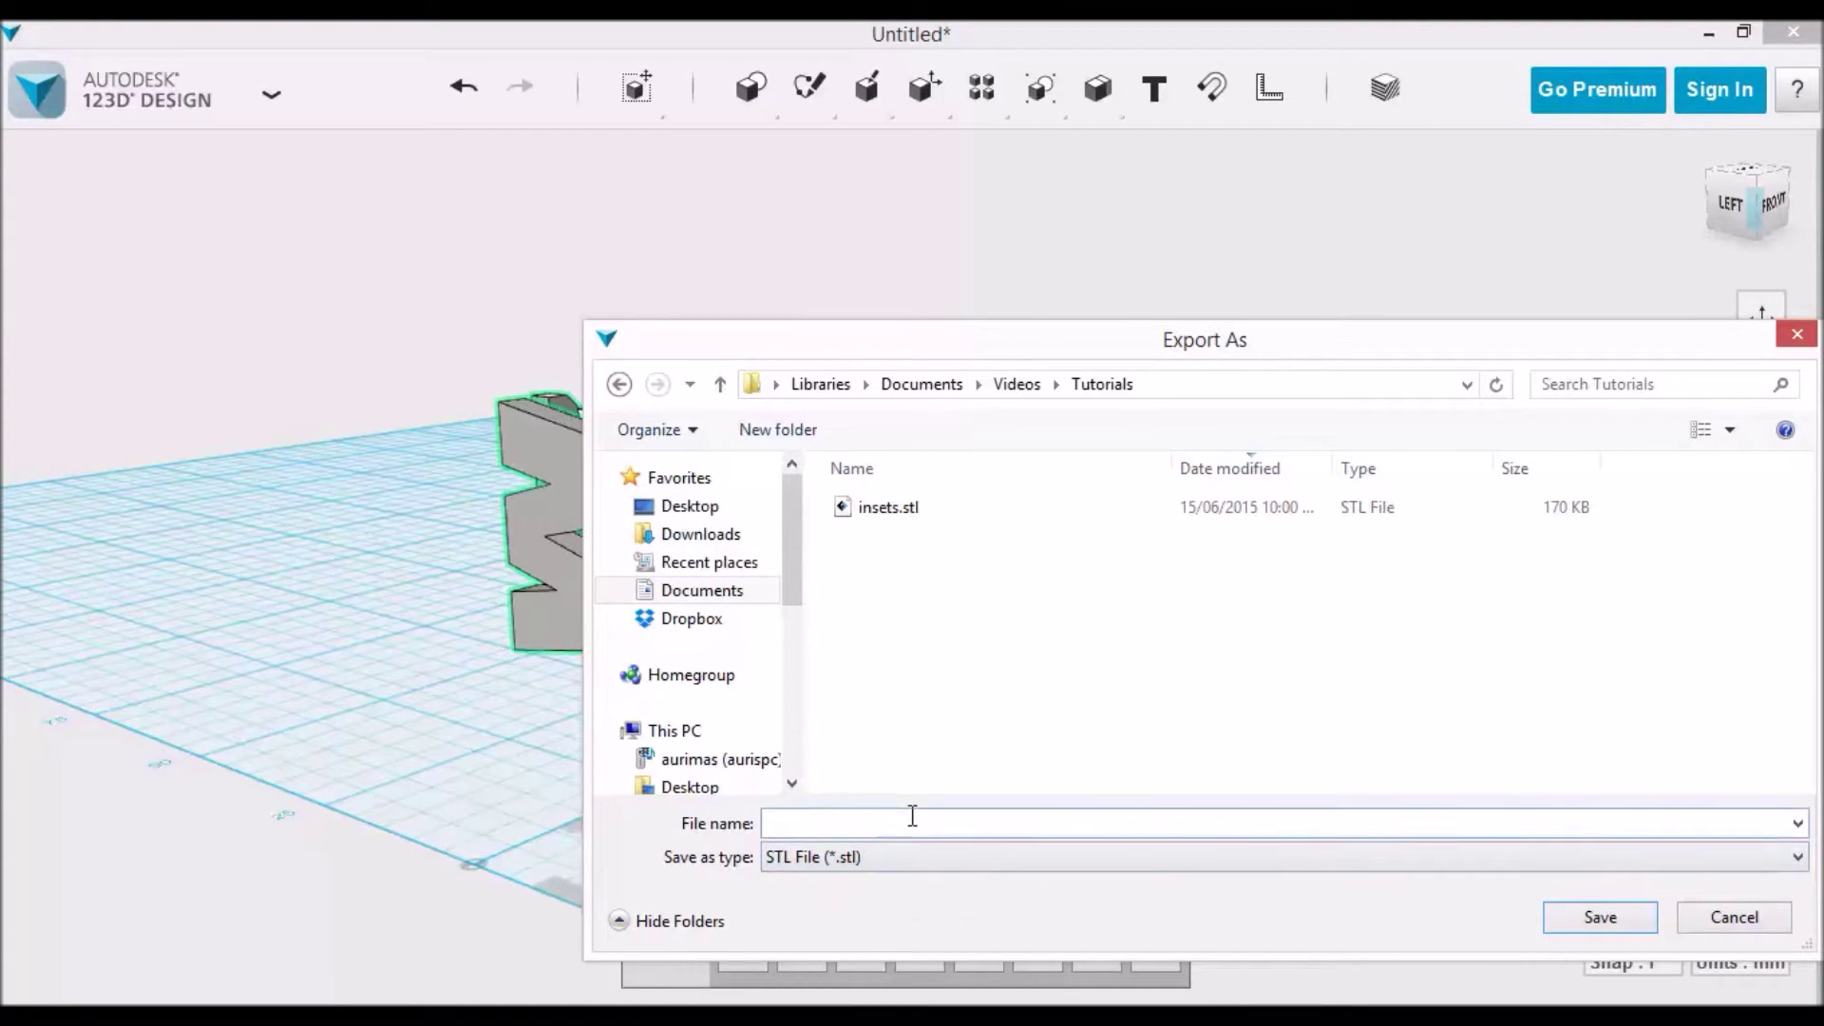
type("insets")
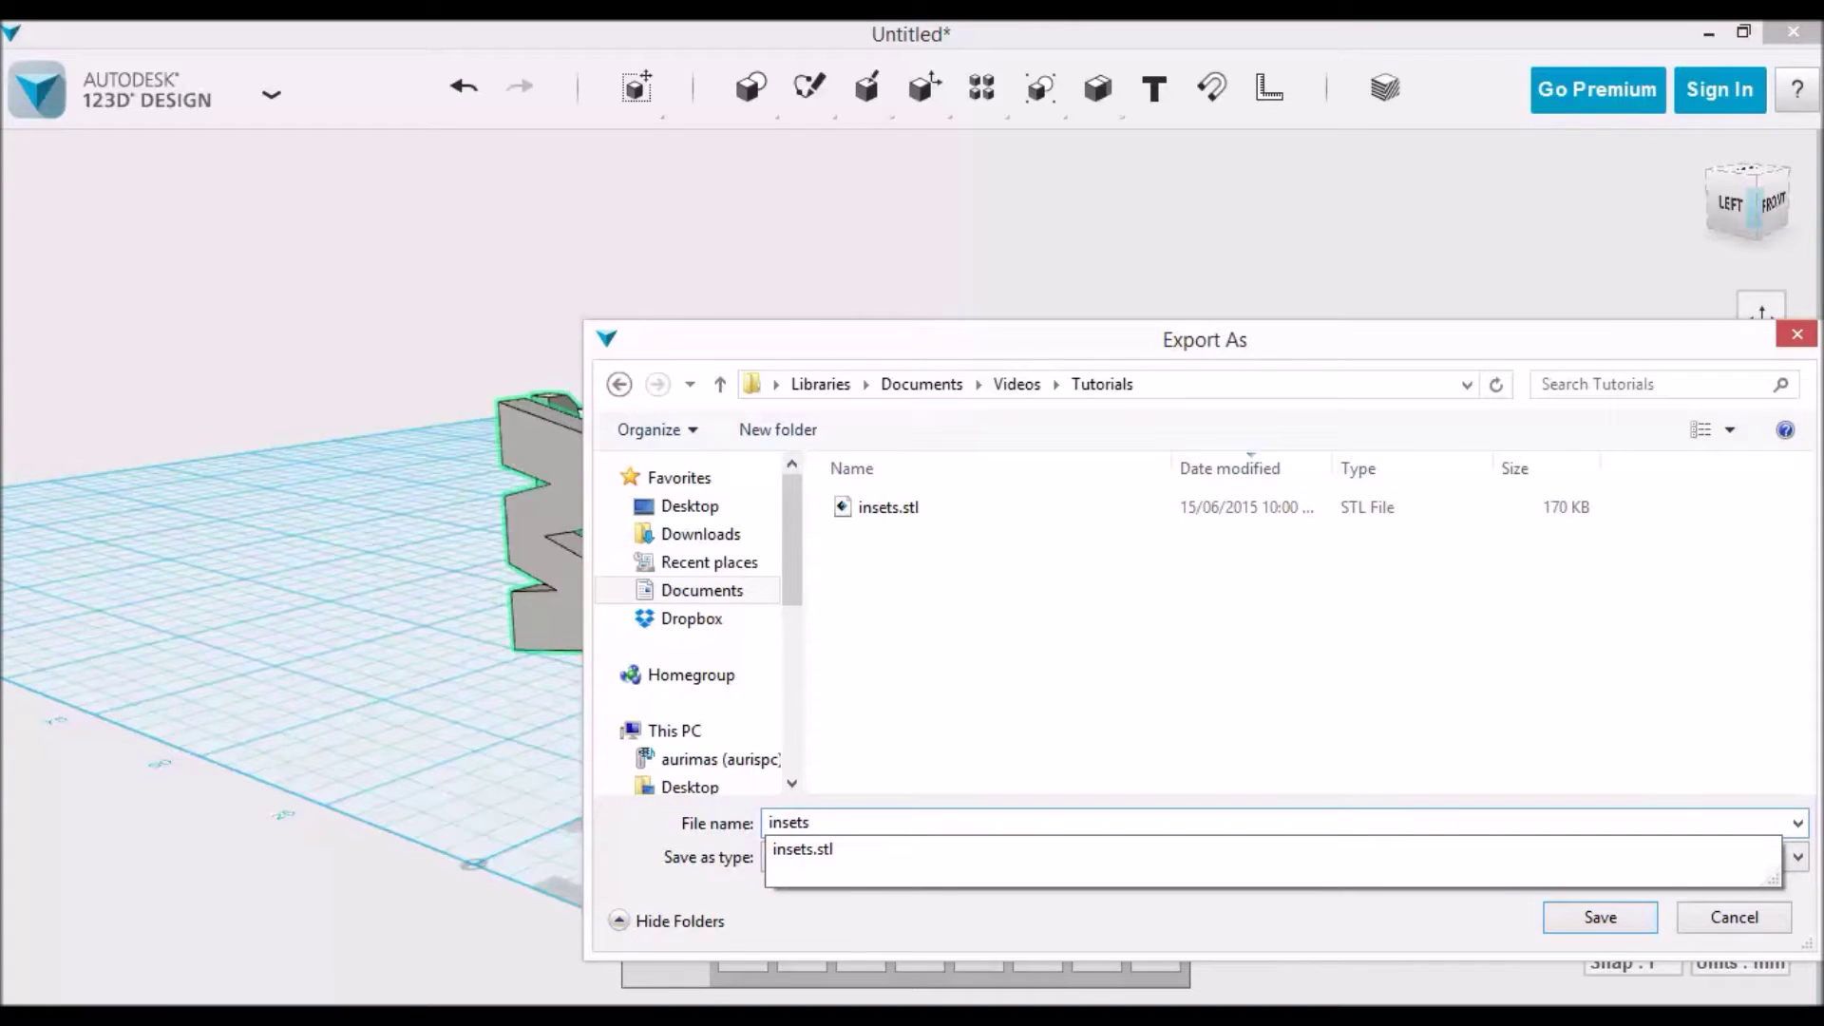
key("Down")
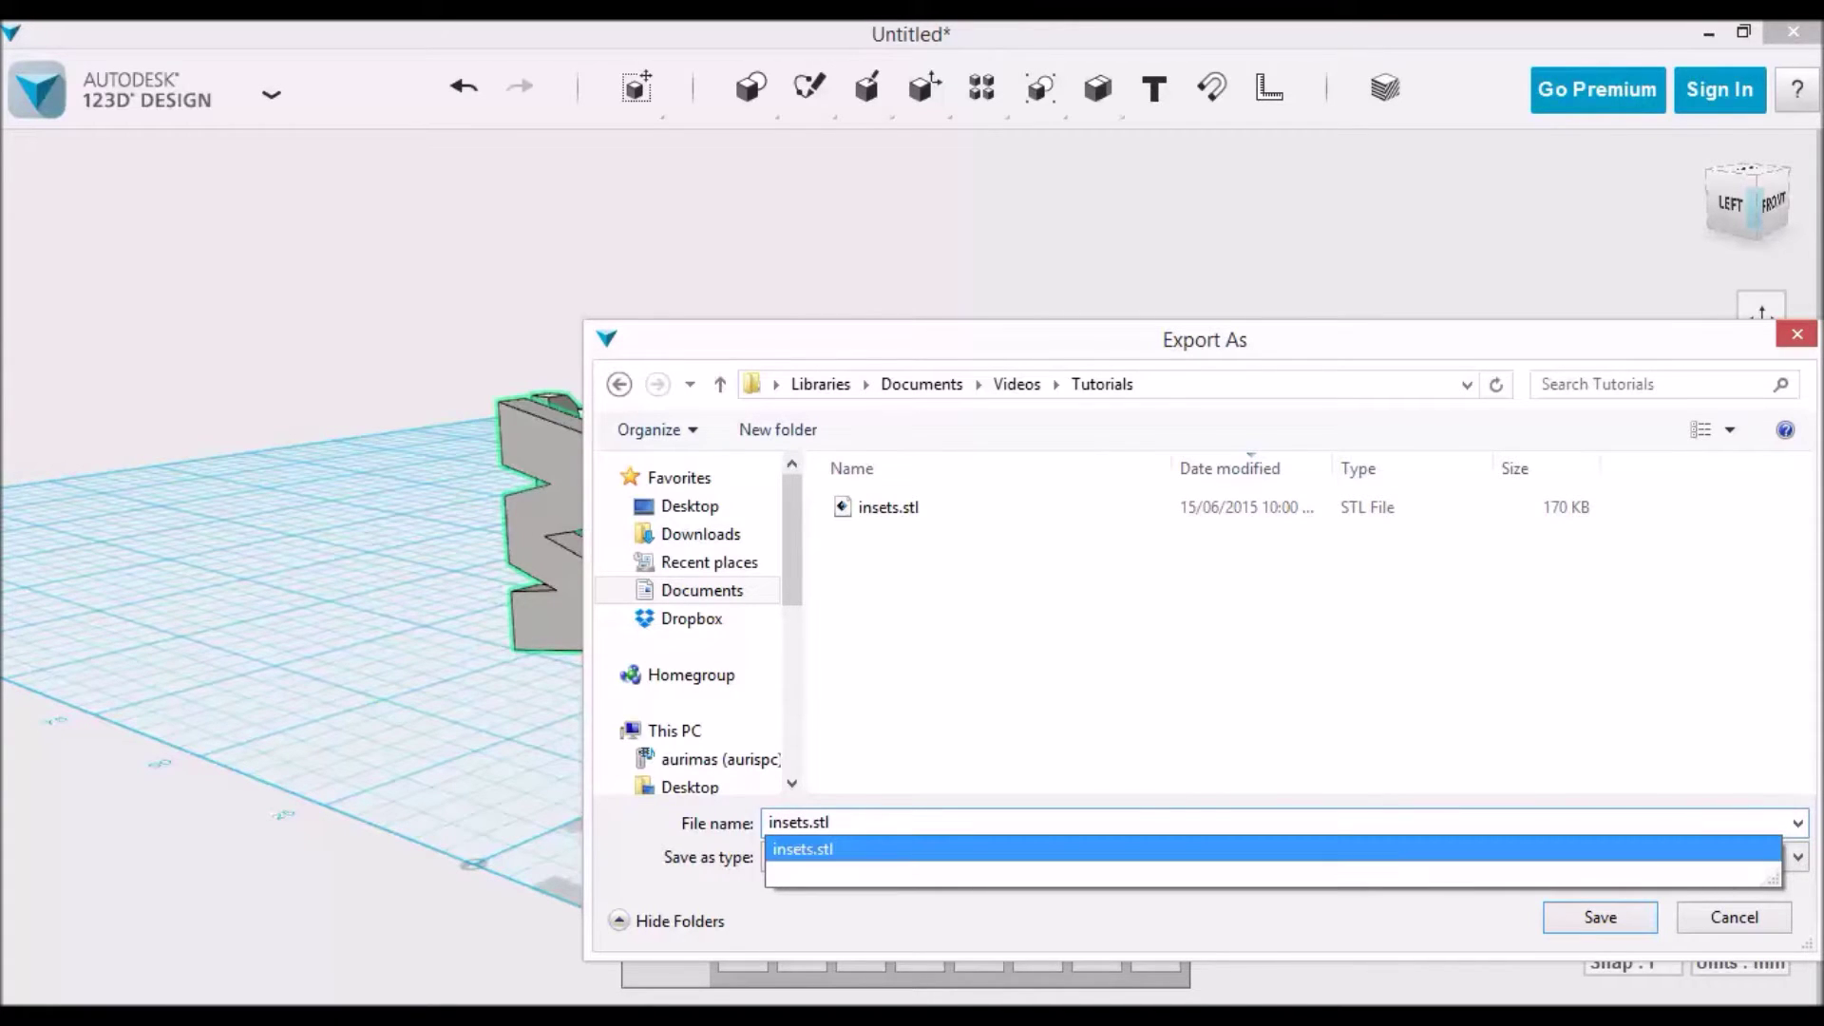
key("Return")
key("Left")
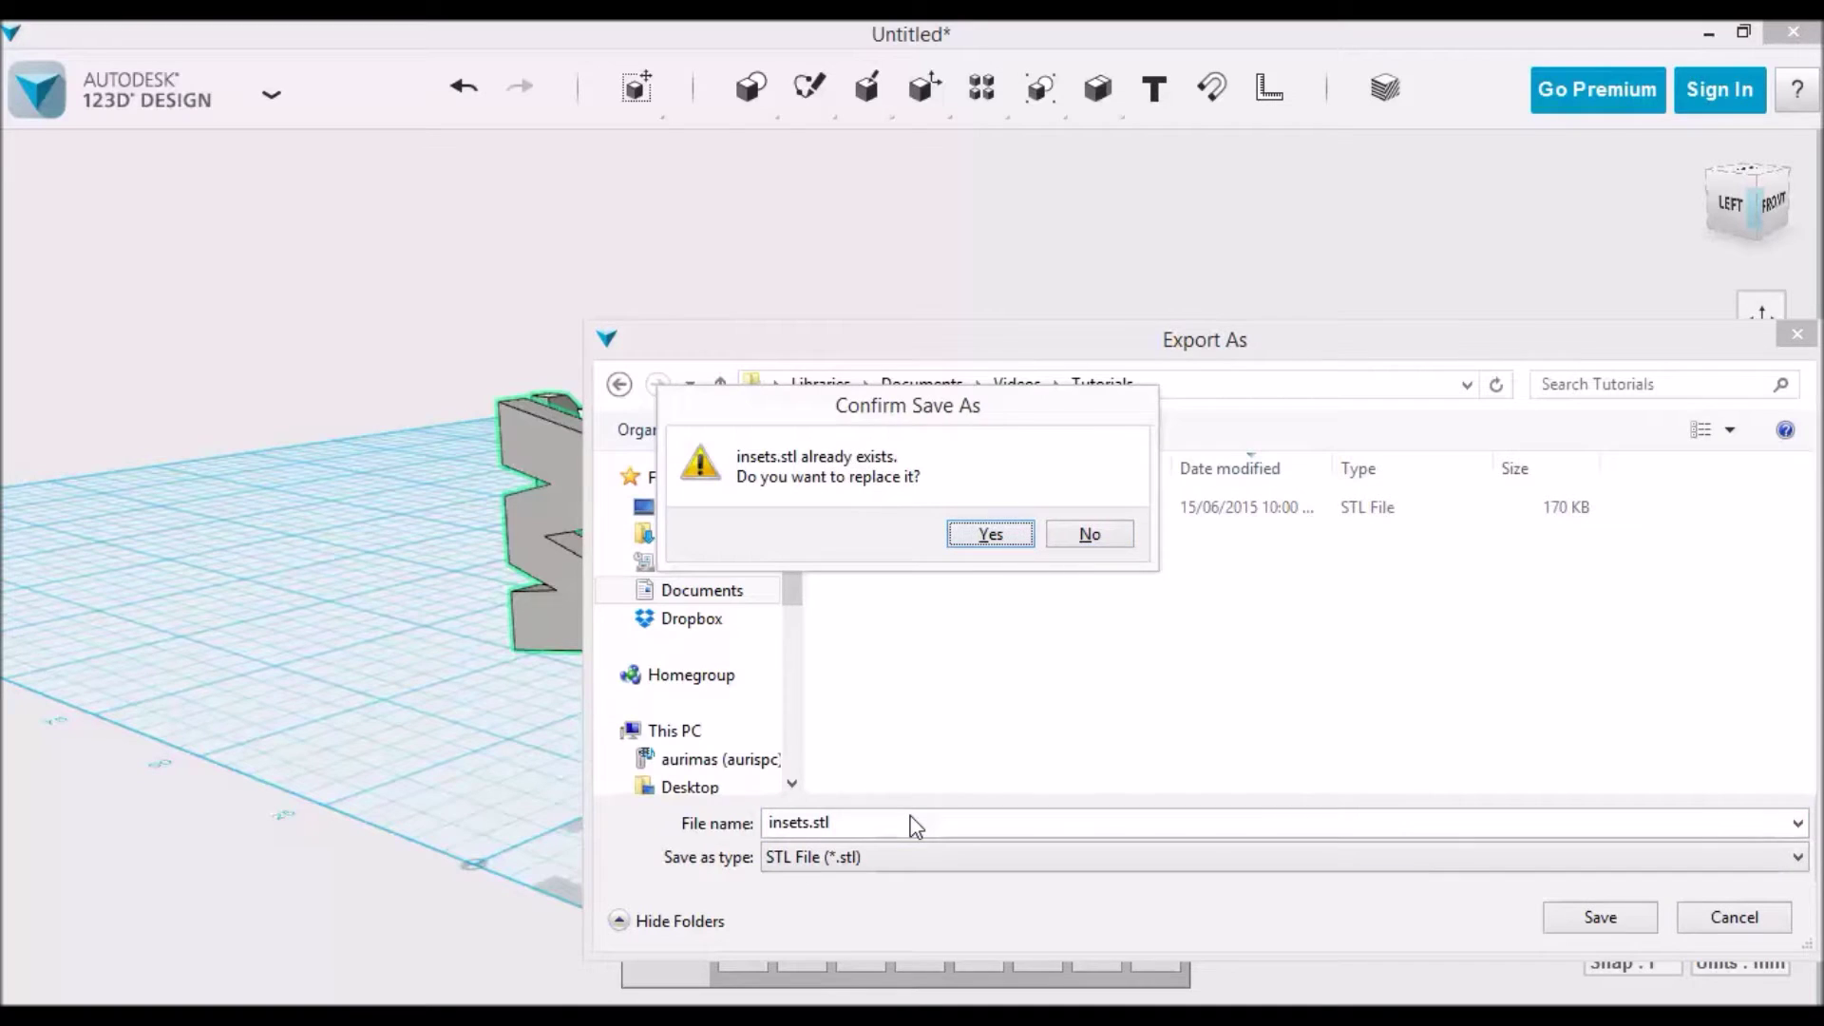
key("Return")
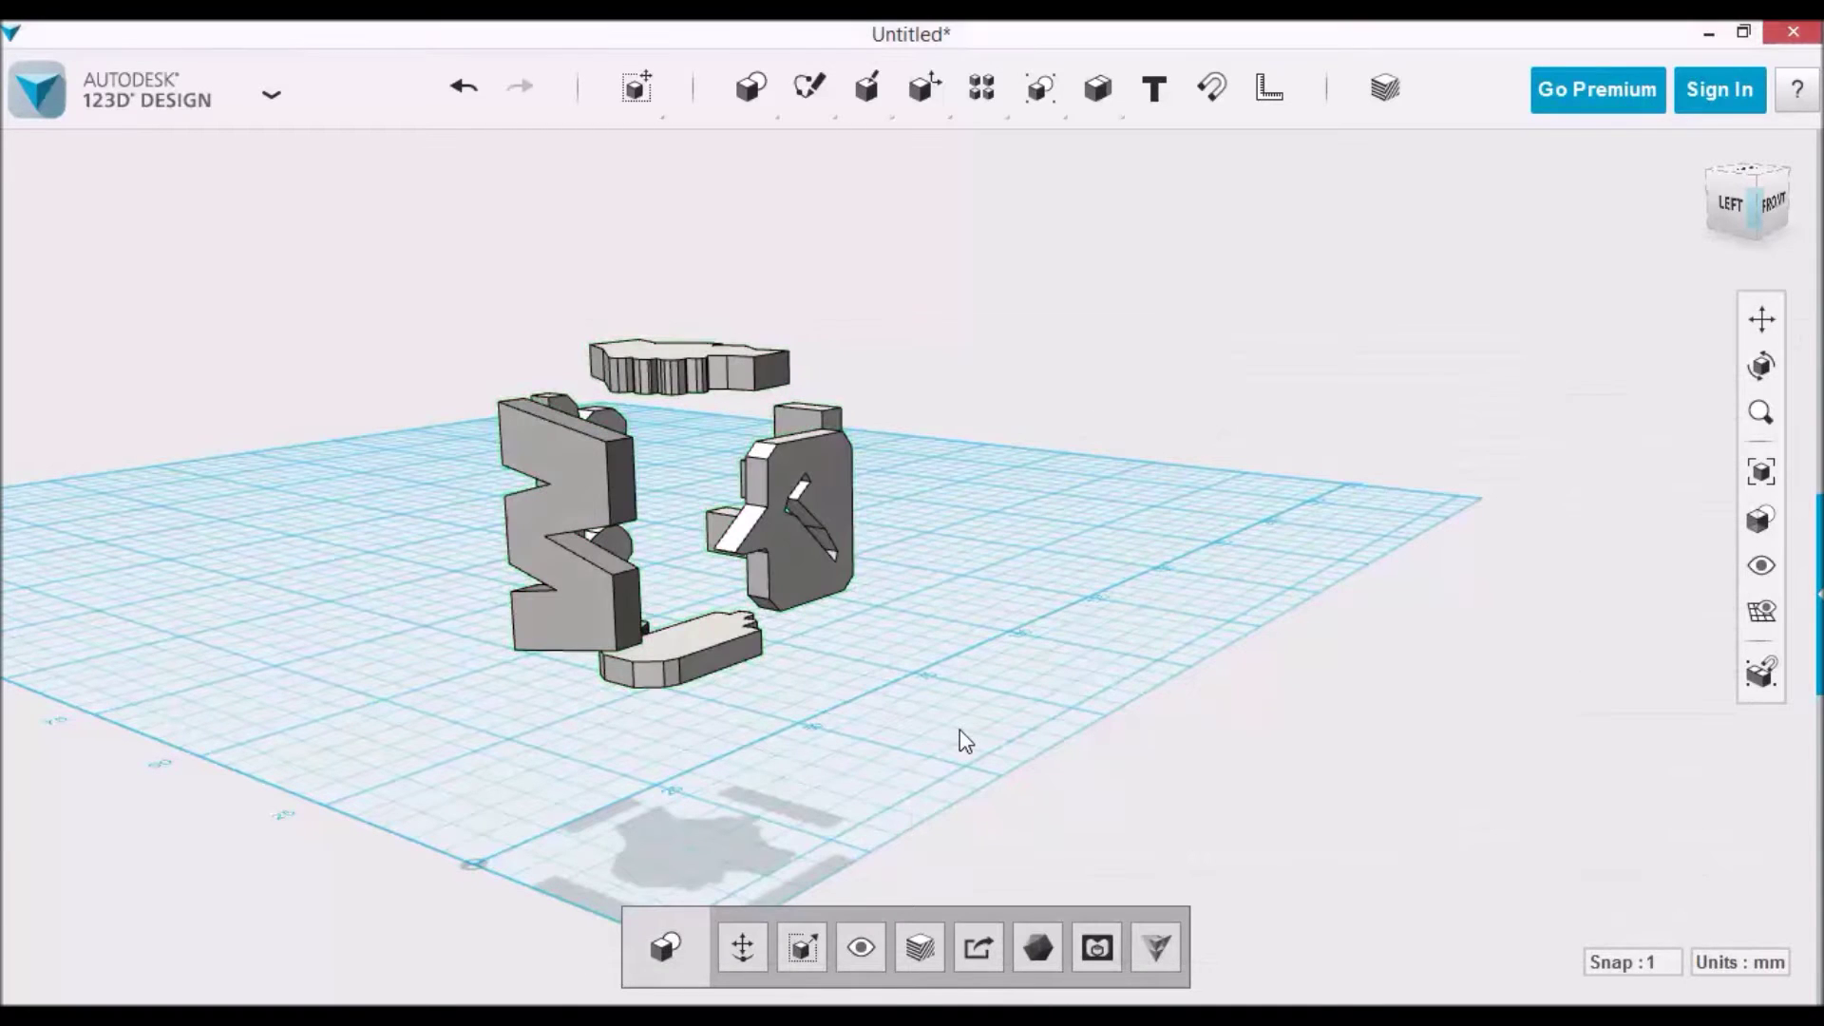
Undo the explode and export the assembled cube as cube.stl.
key("ctrl+z")
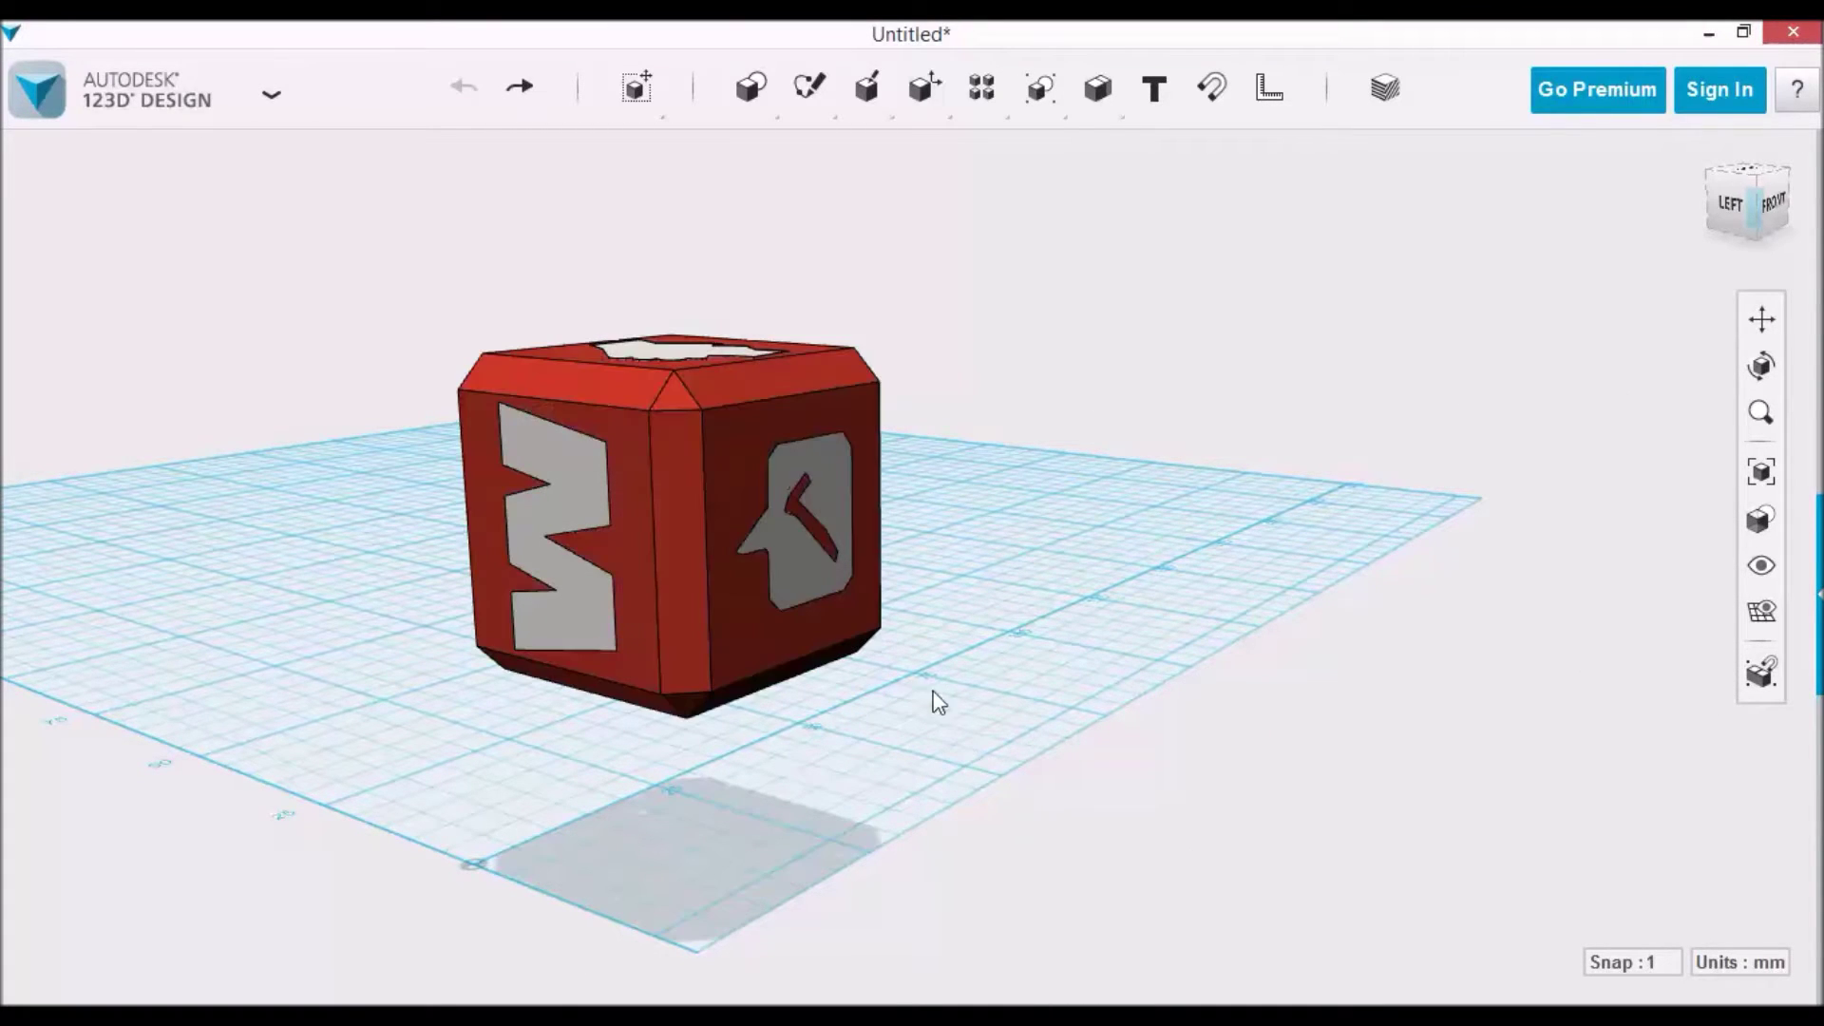
left_click(686, 397)
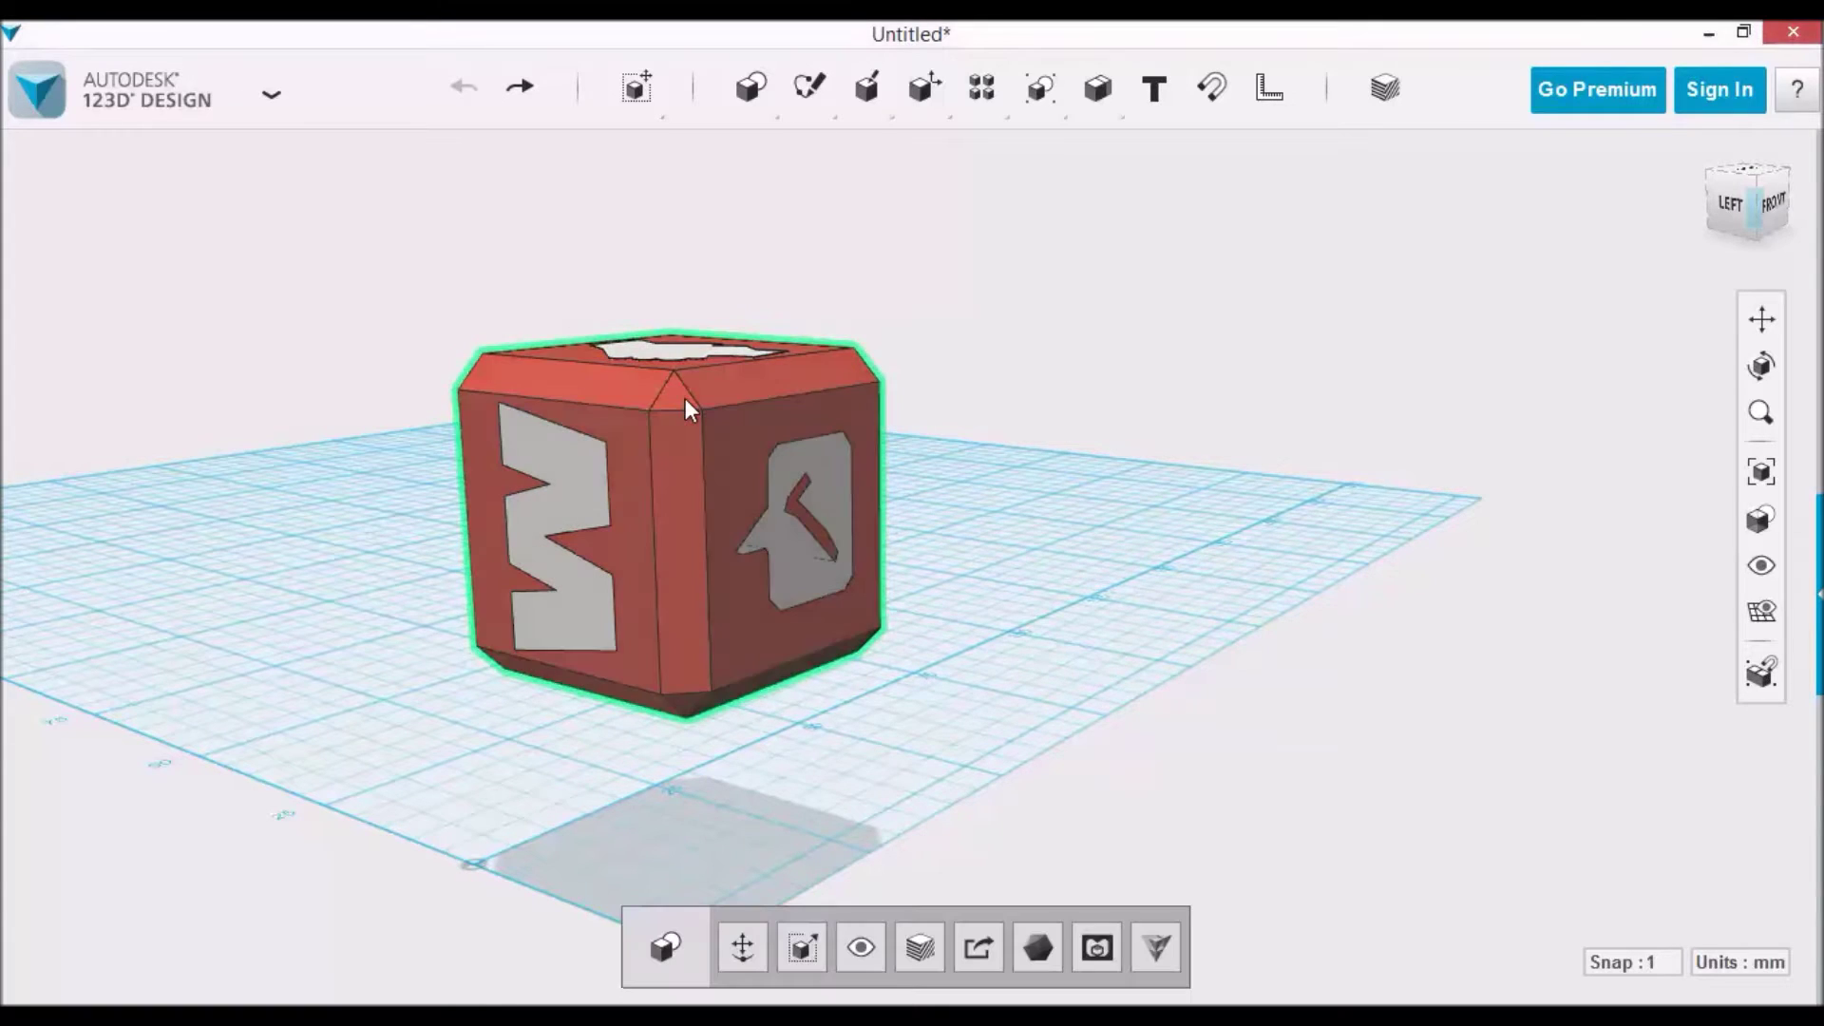
left_click(975, 947)
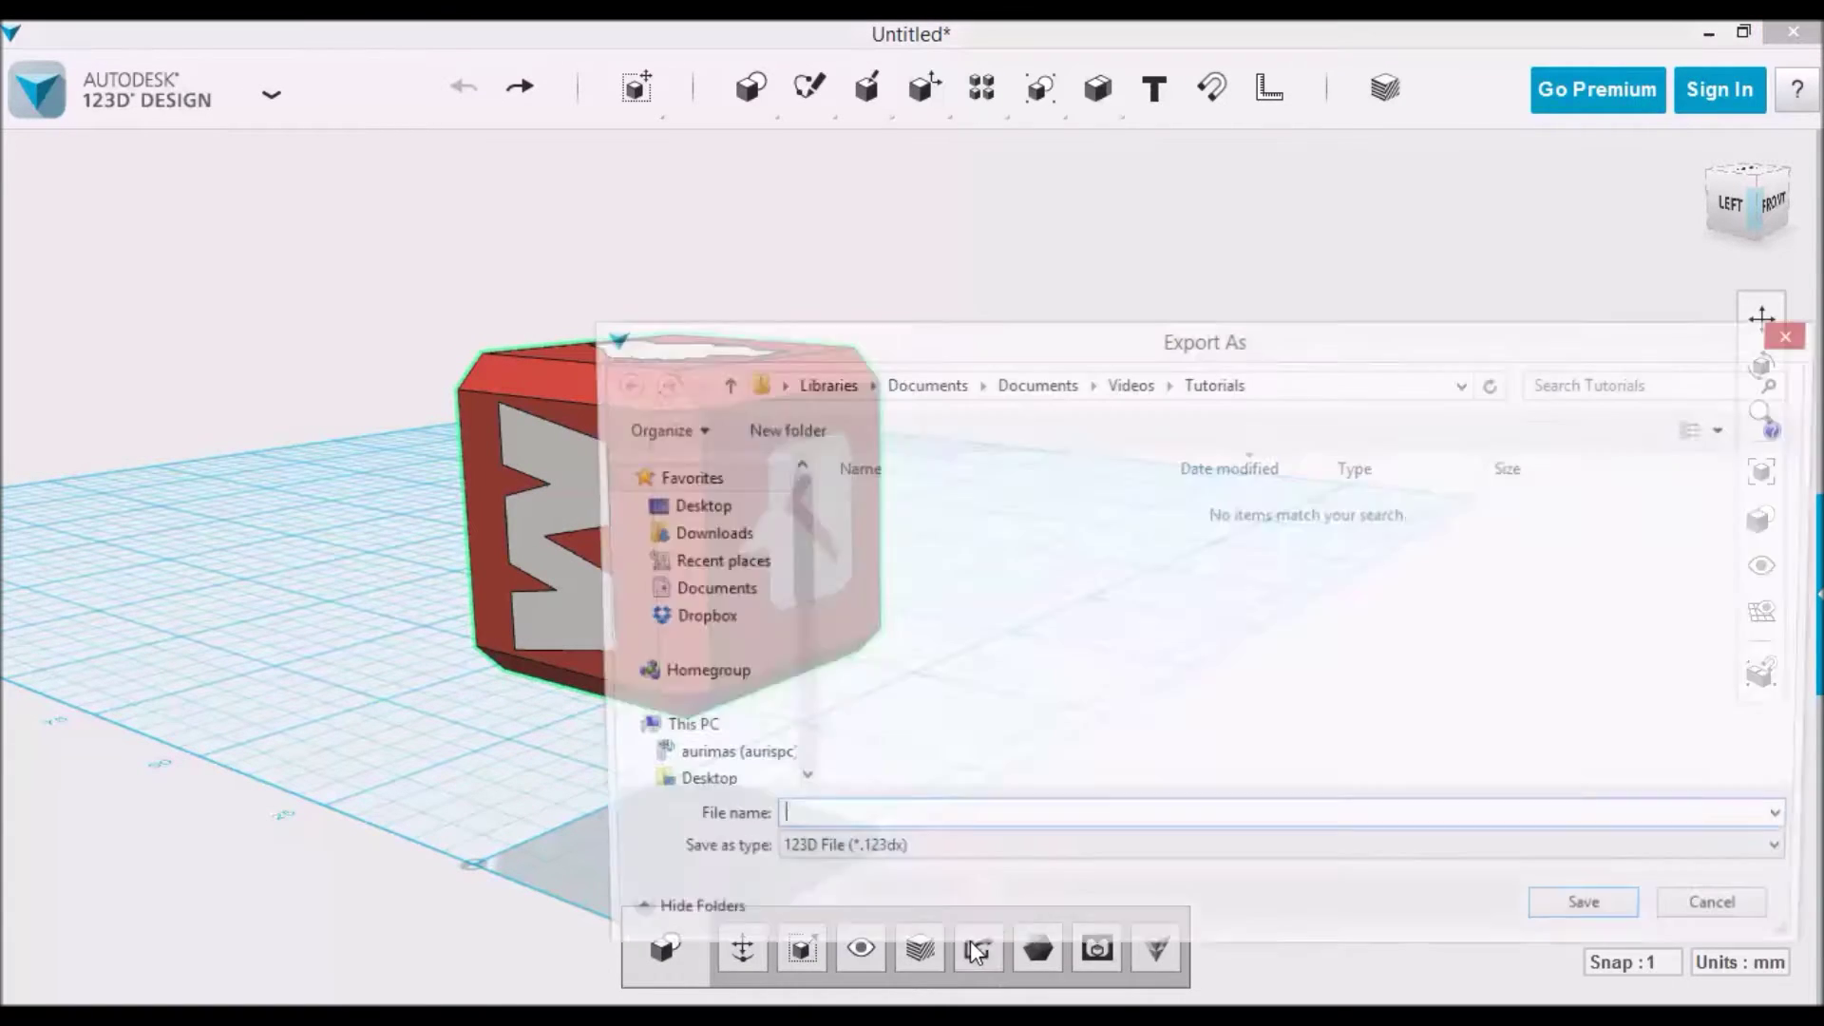
left_click(883, 858)
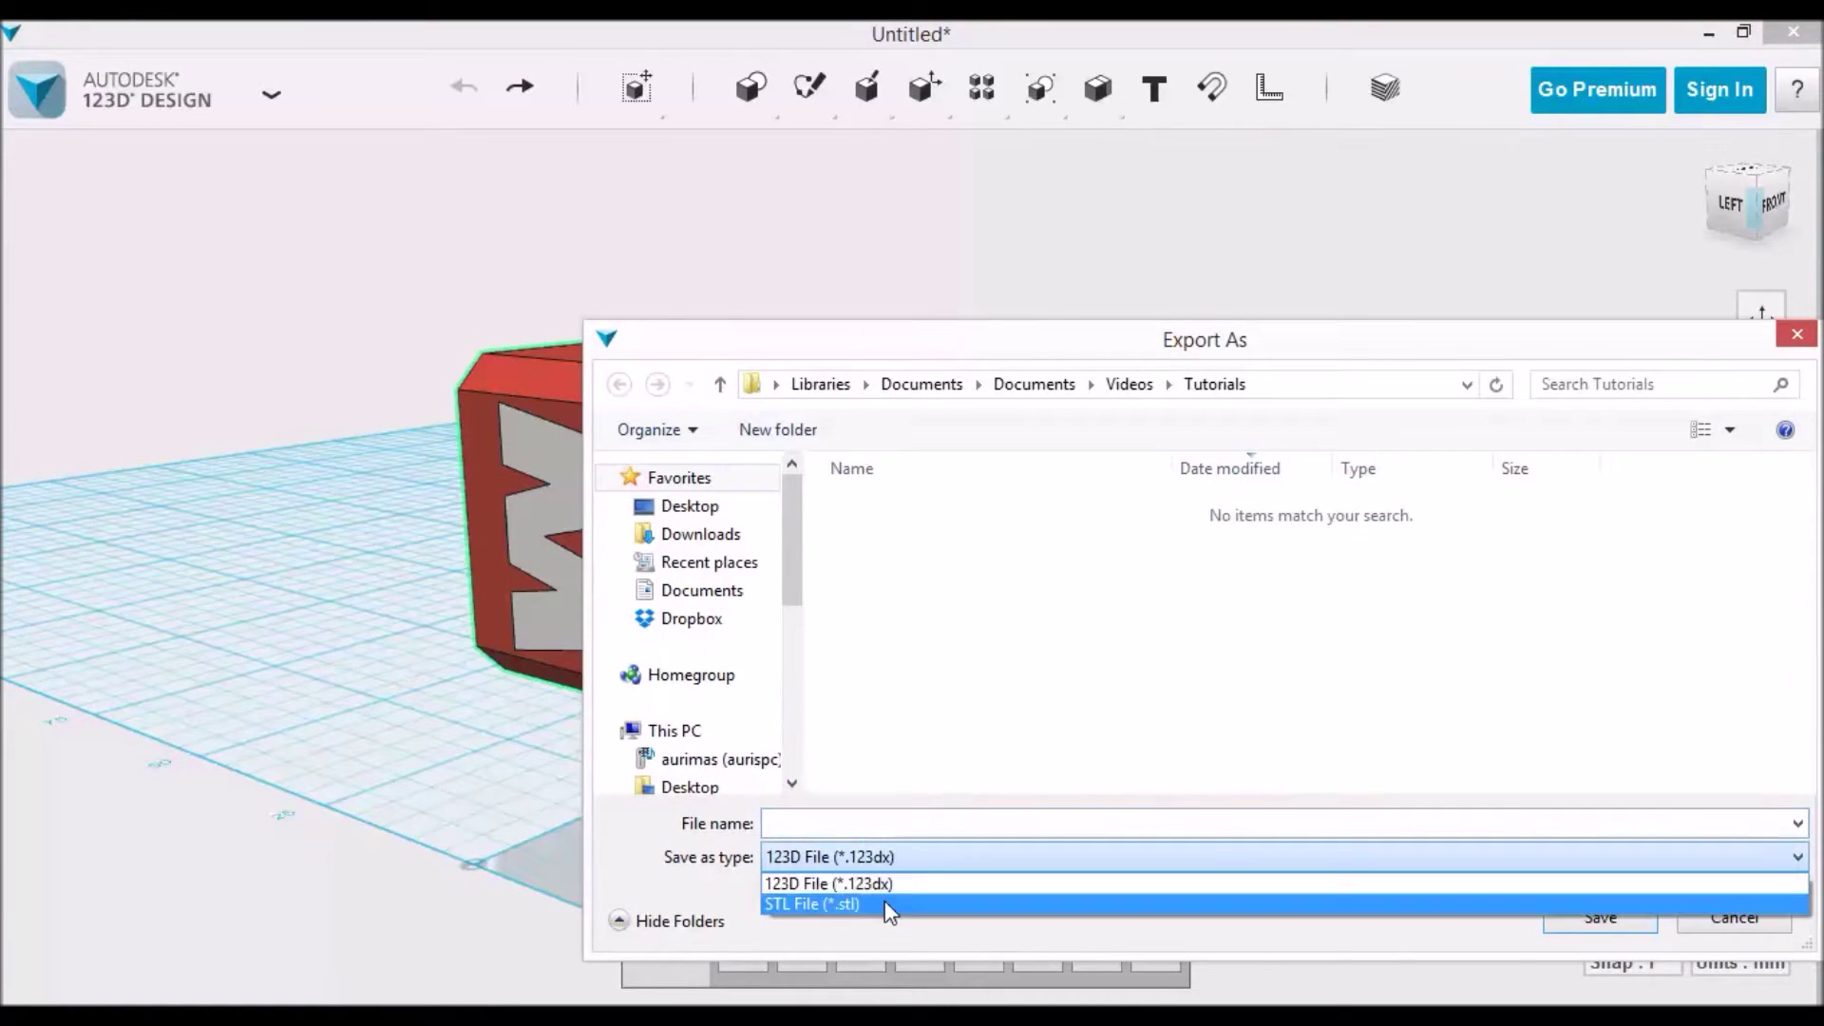
left_click(887, 904)
left_click(873, 823)
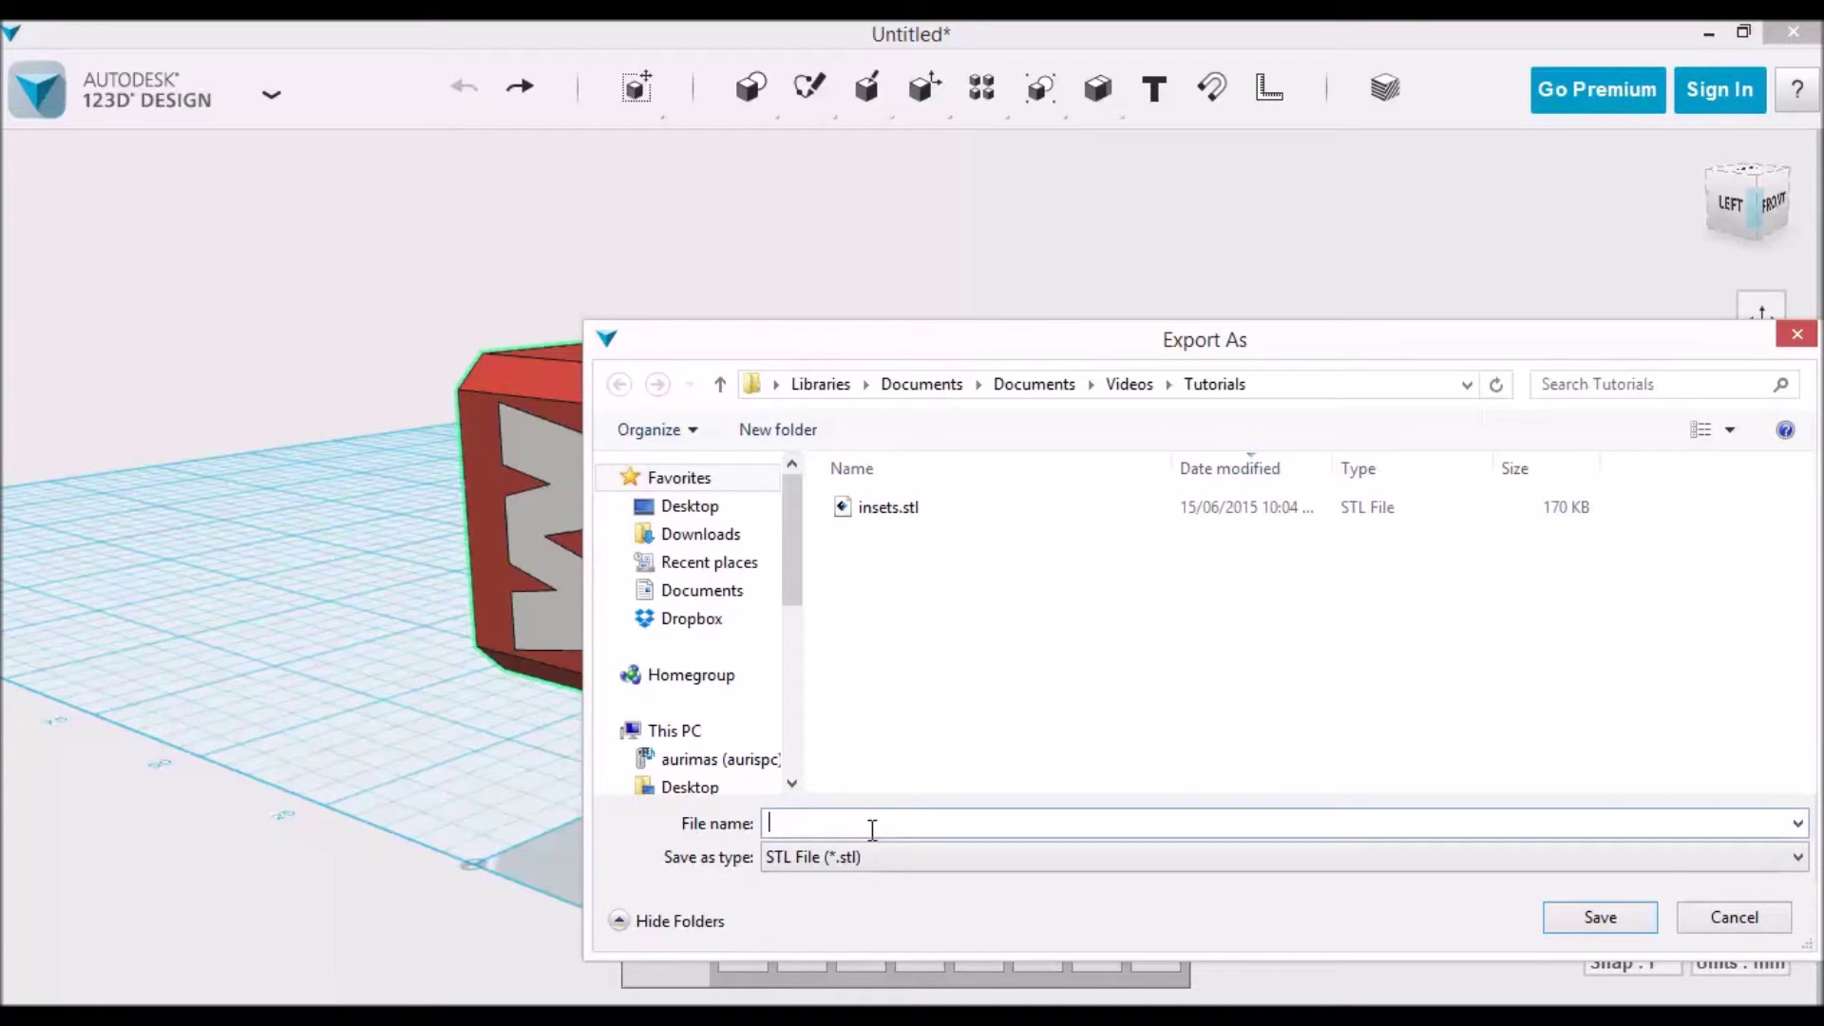
type("cube")
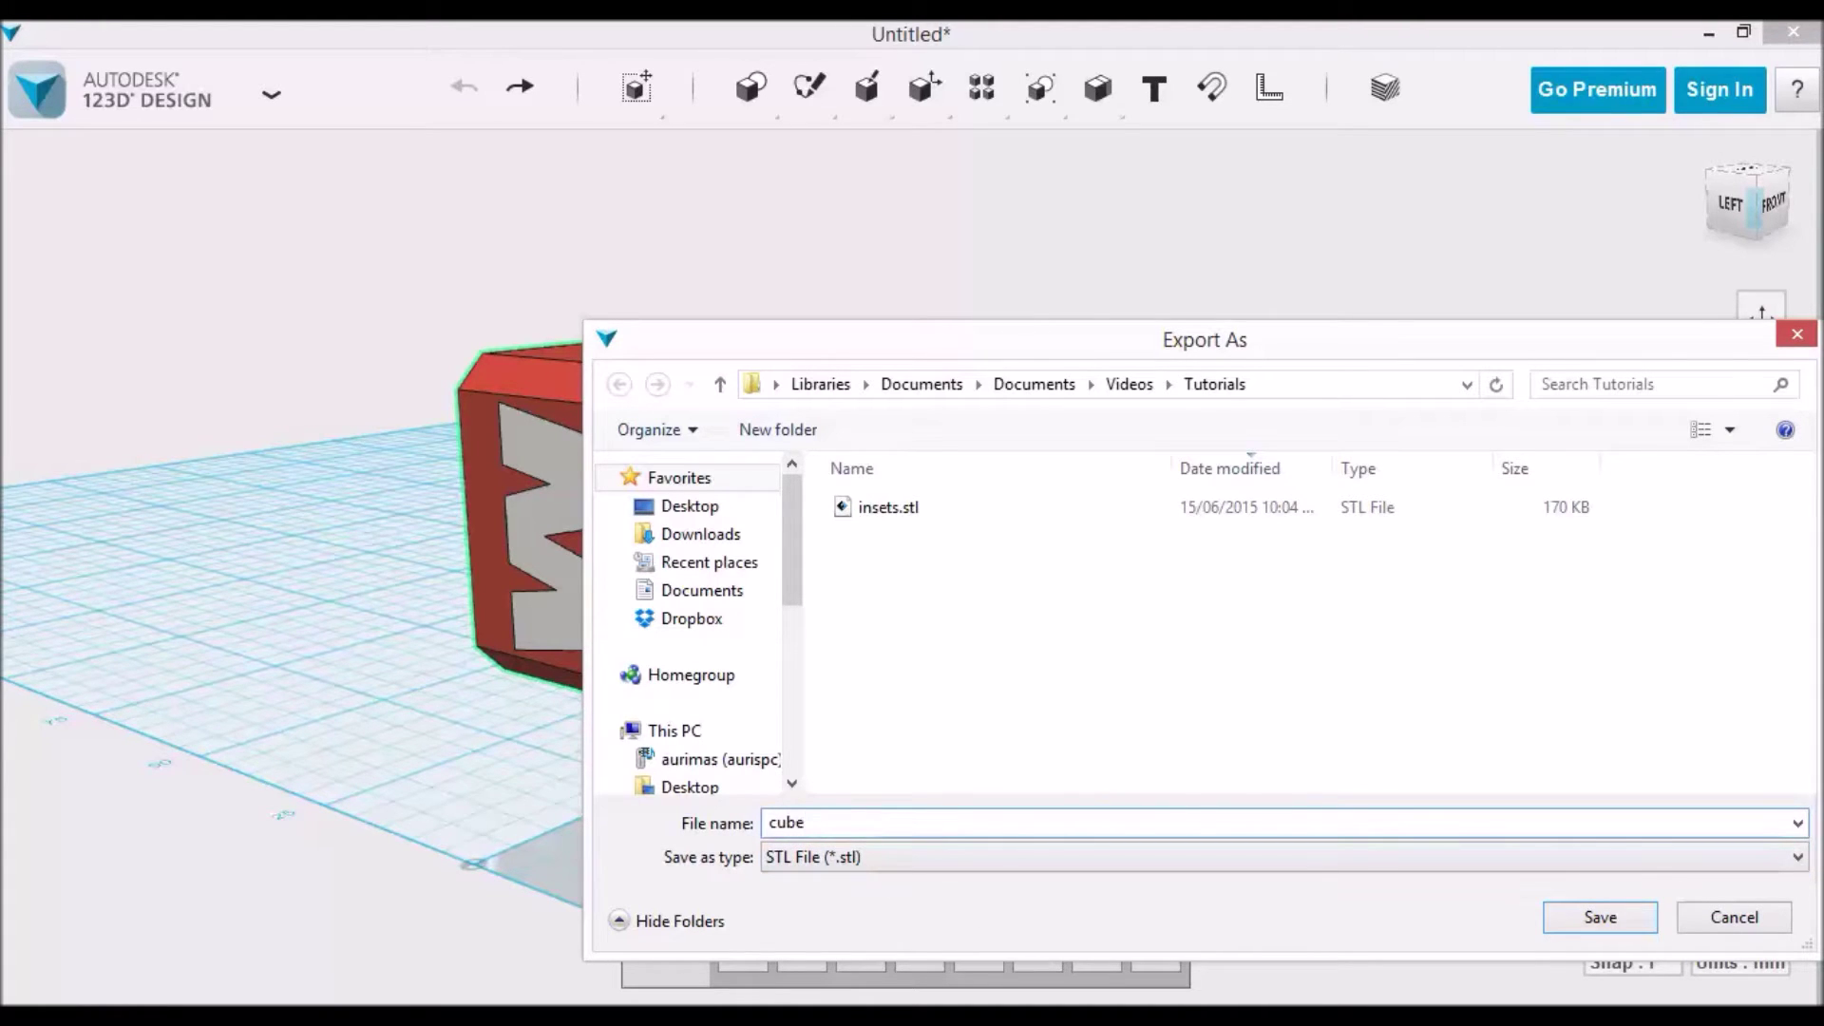
key("Return")
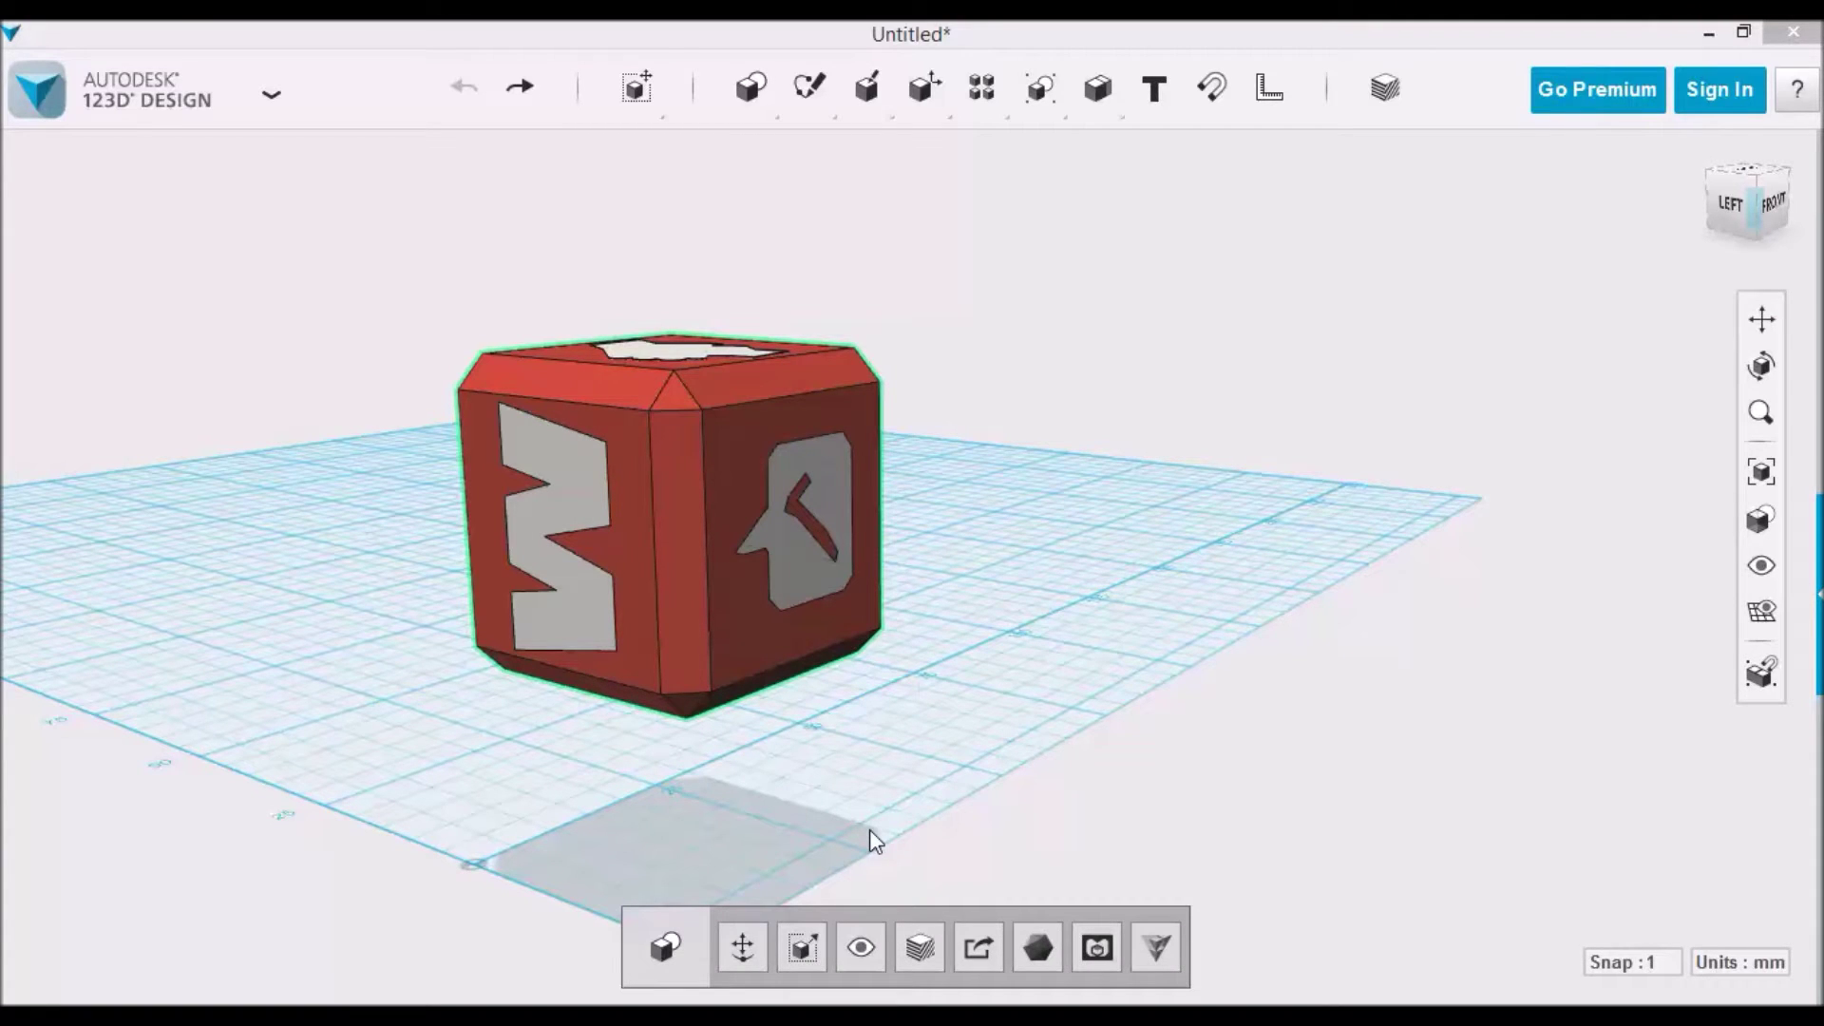
Check cube.stl and insets.stl in the Tutorials folder, then return to the model.
key("alt+Tab")
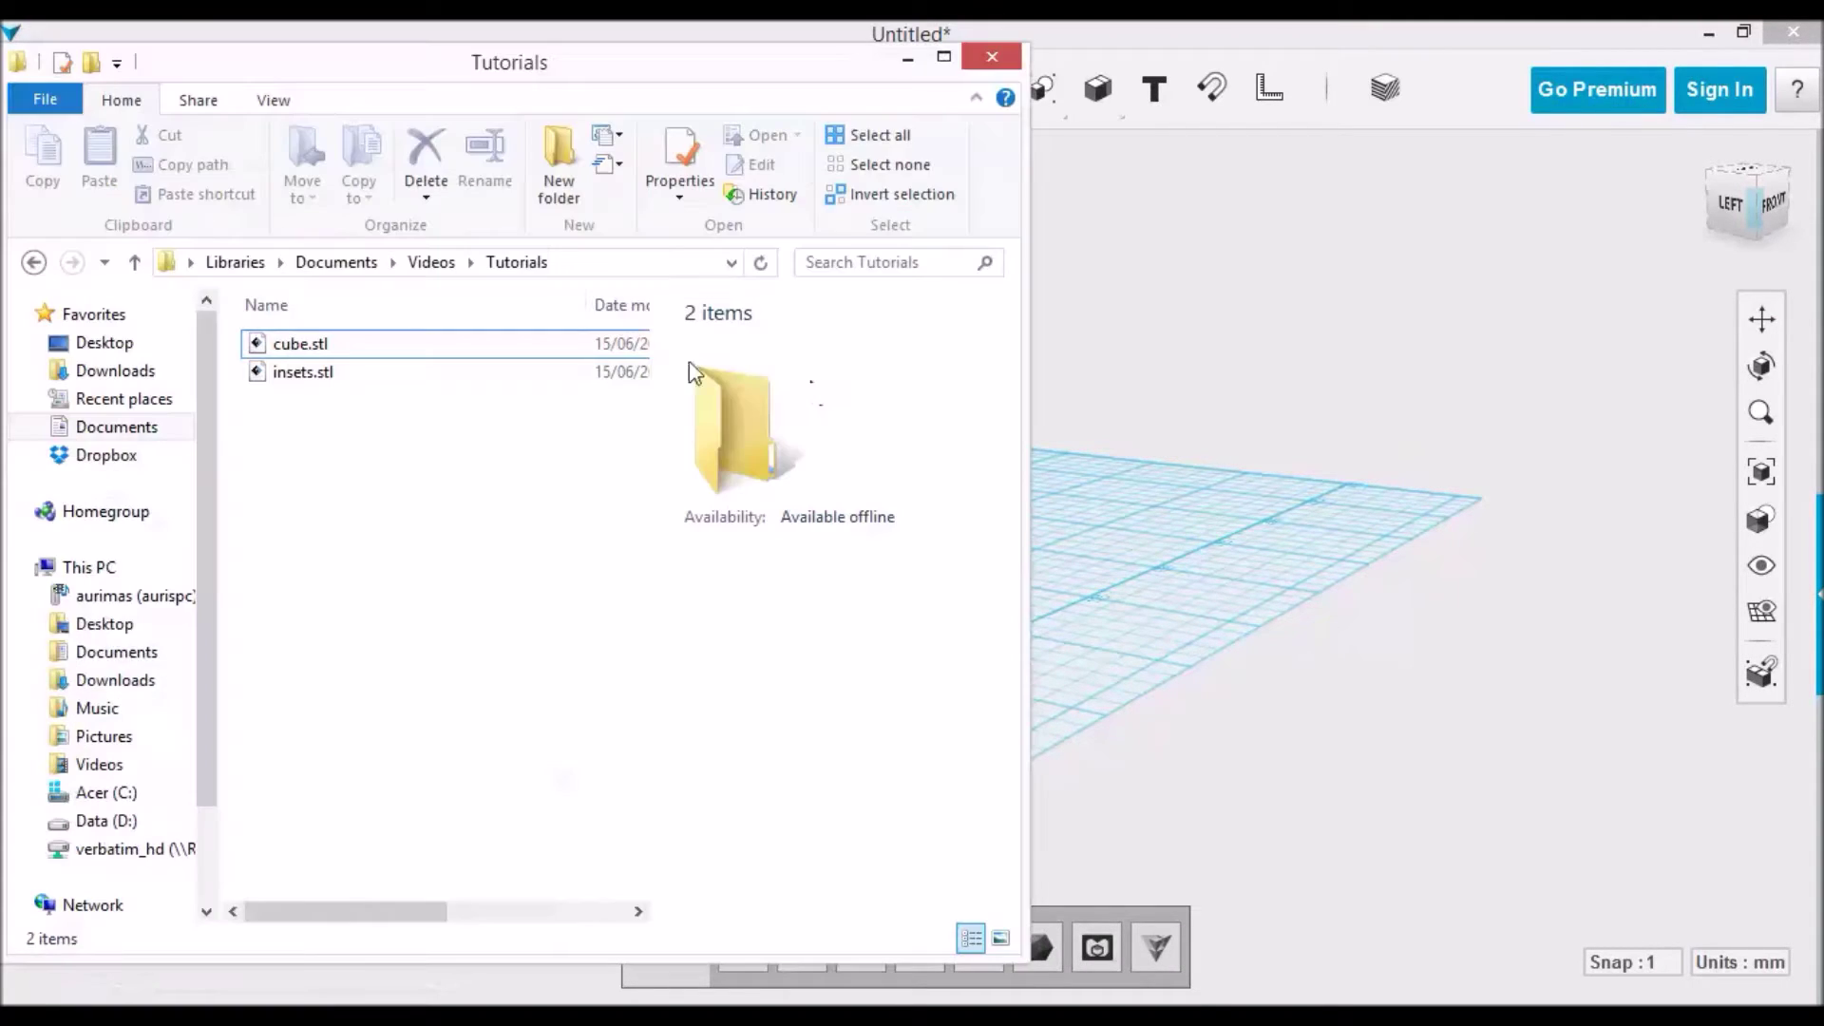
left_click(317, 347)
left_click(321, 374)
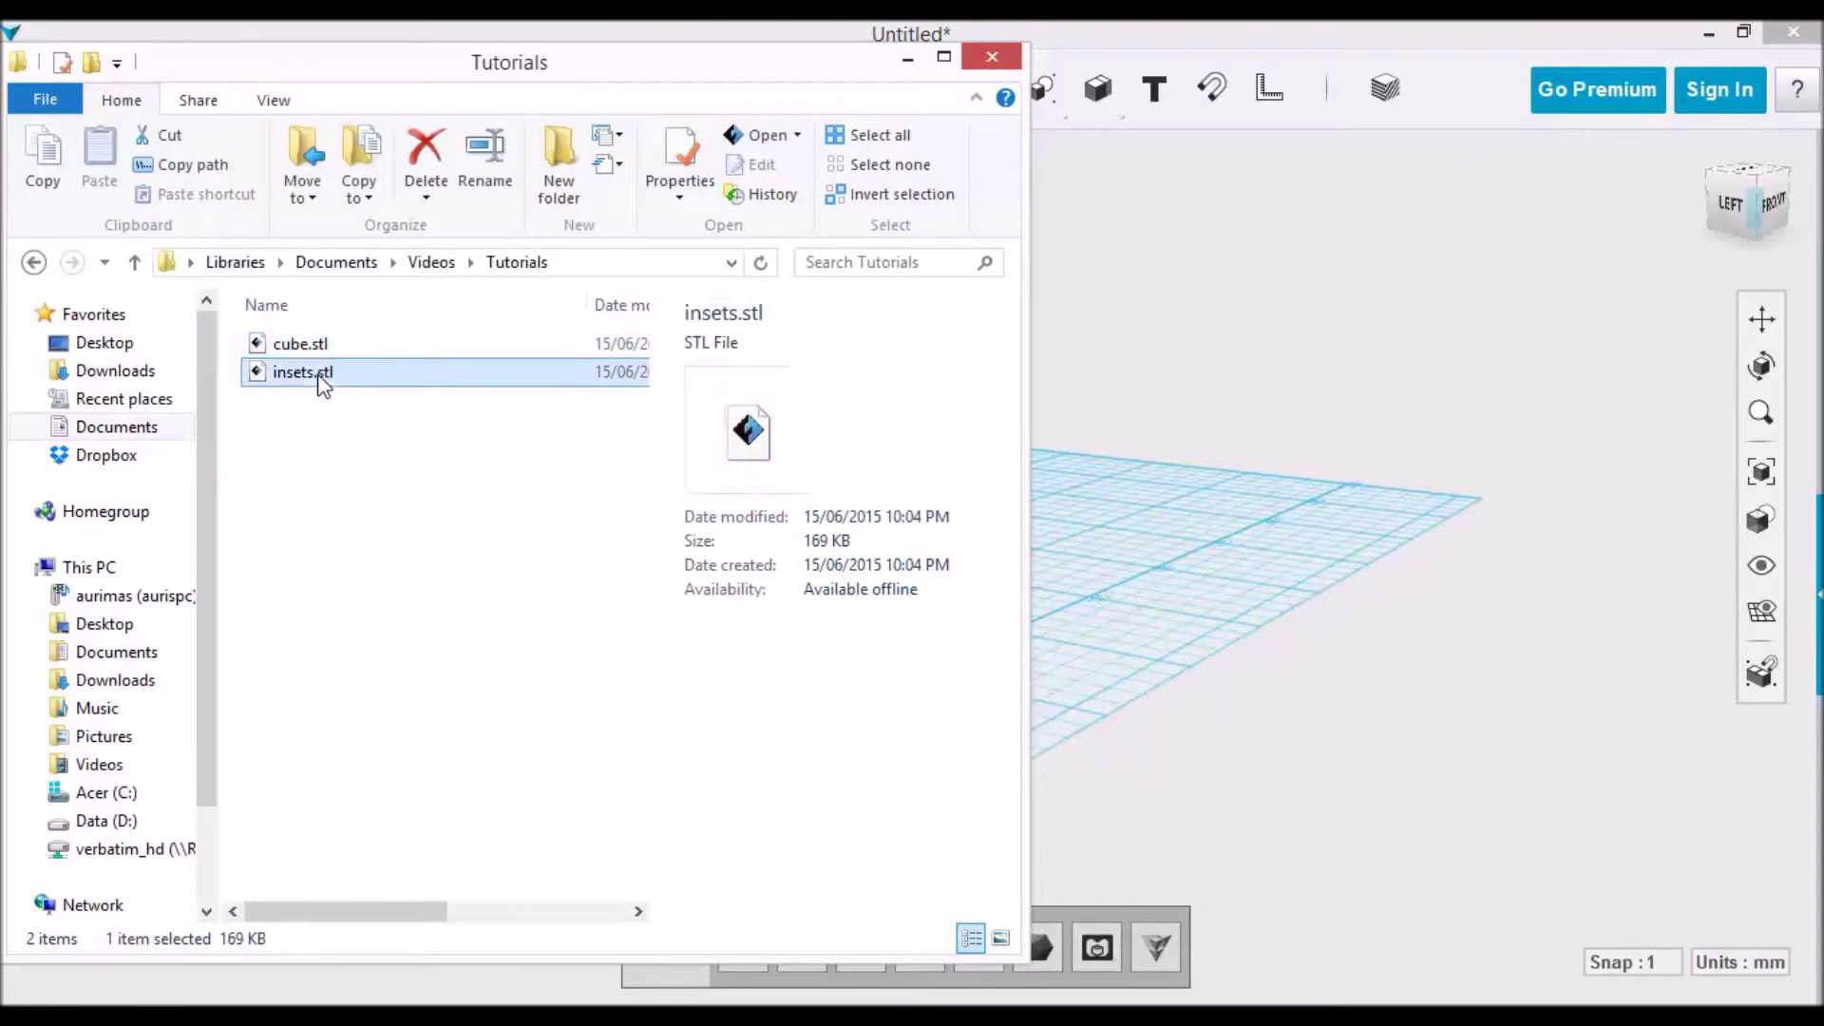
left_click(1288, 608)
Load cube.stl into FlashPrint and set it down on the Dreamer platform.
right_click_drag(1274, 589, 1233, 590)
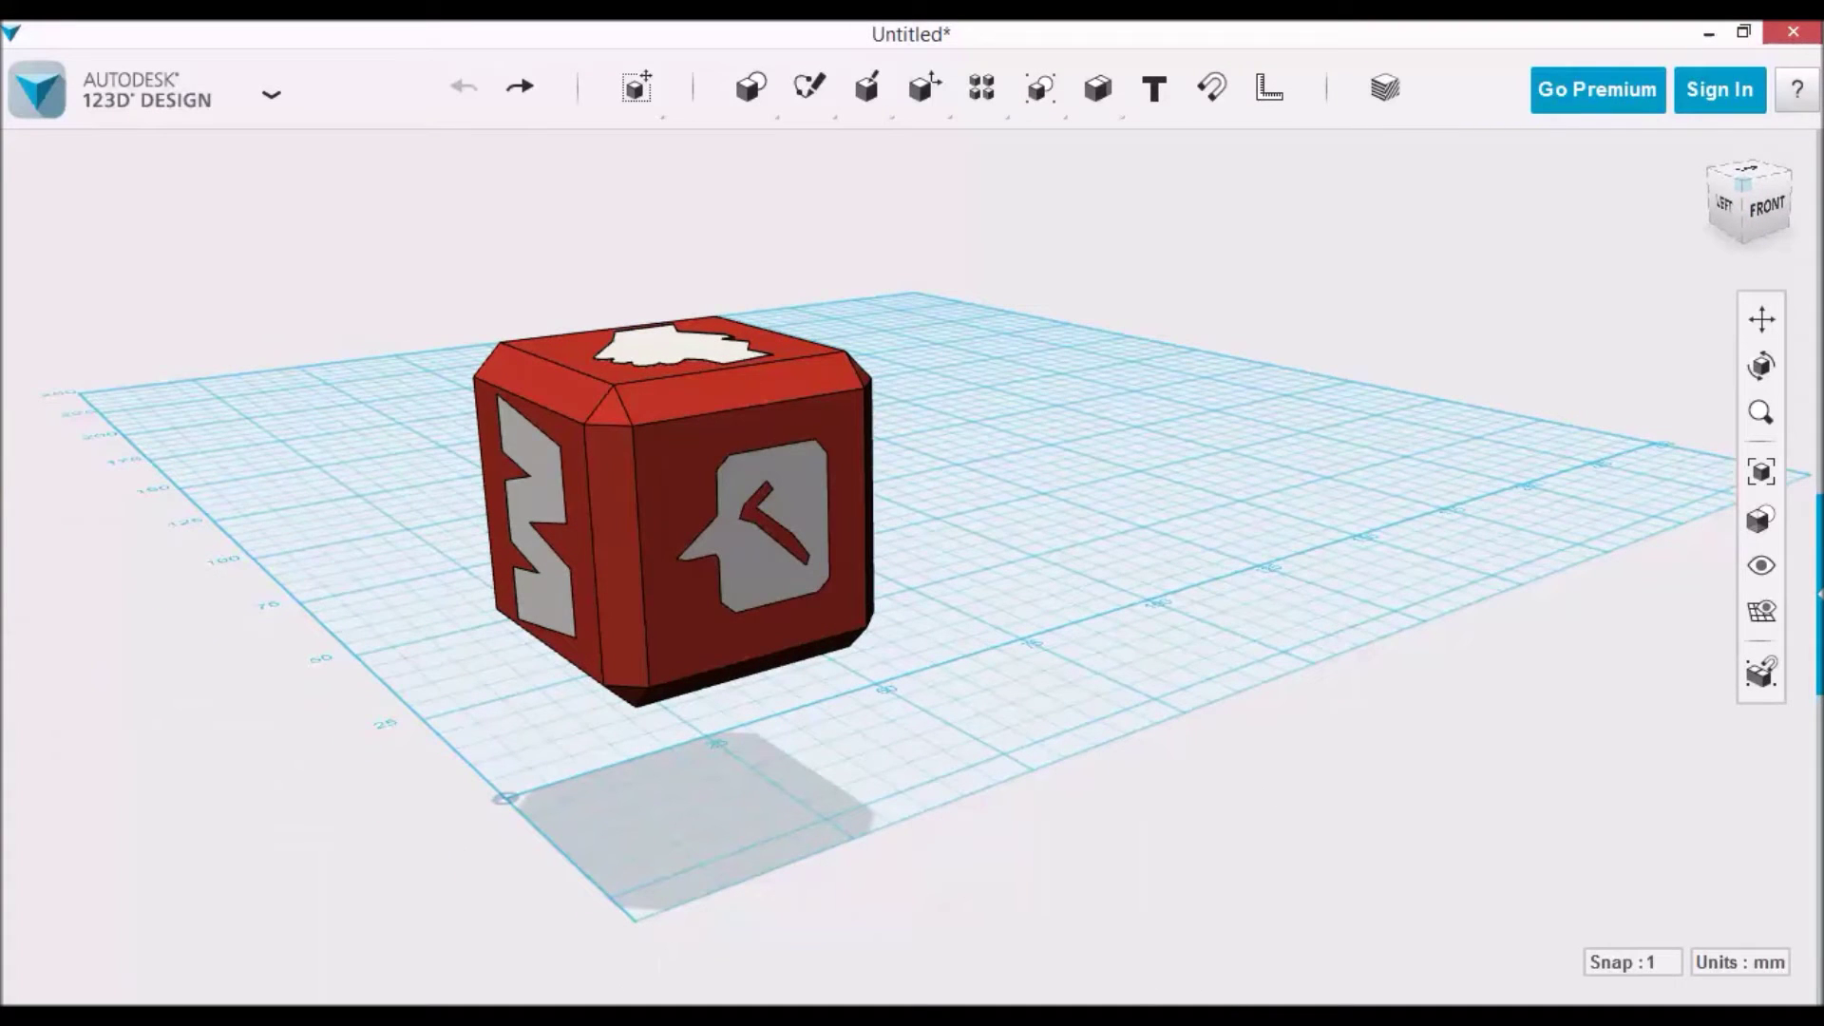
key("alt+Tab")
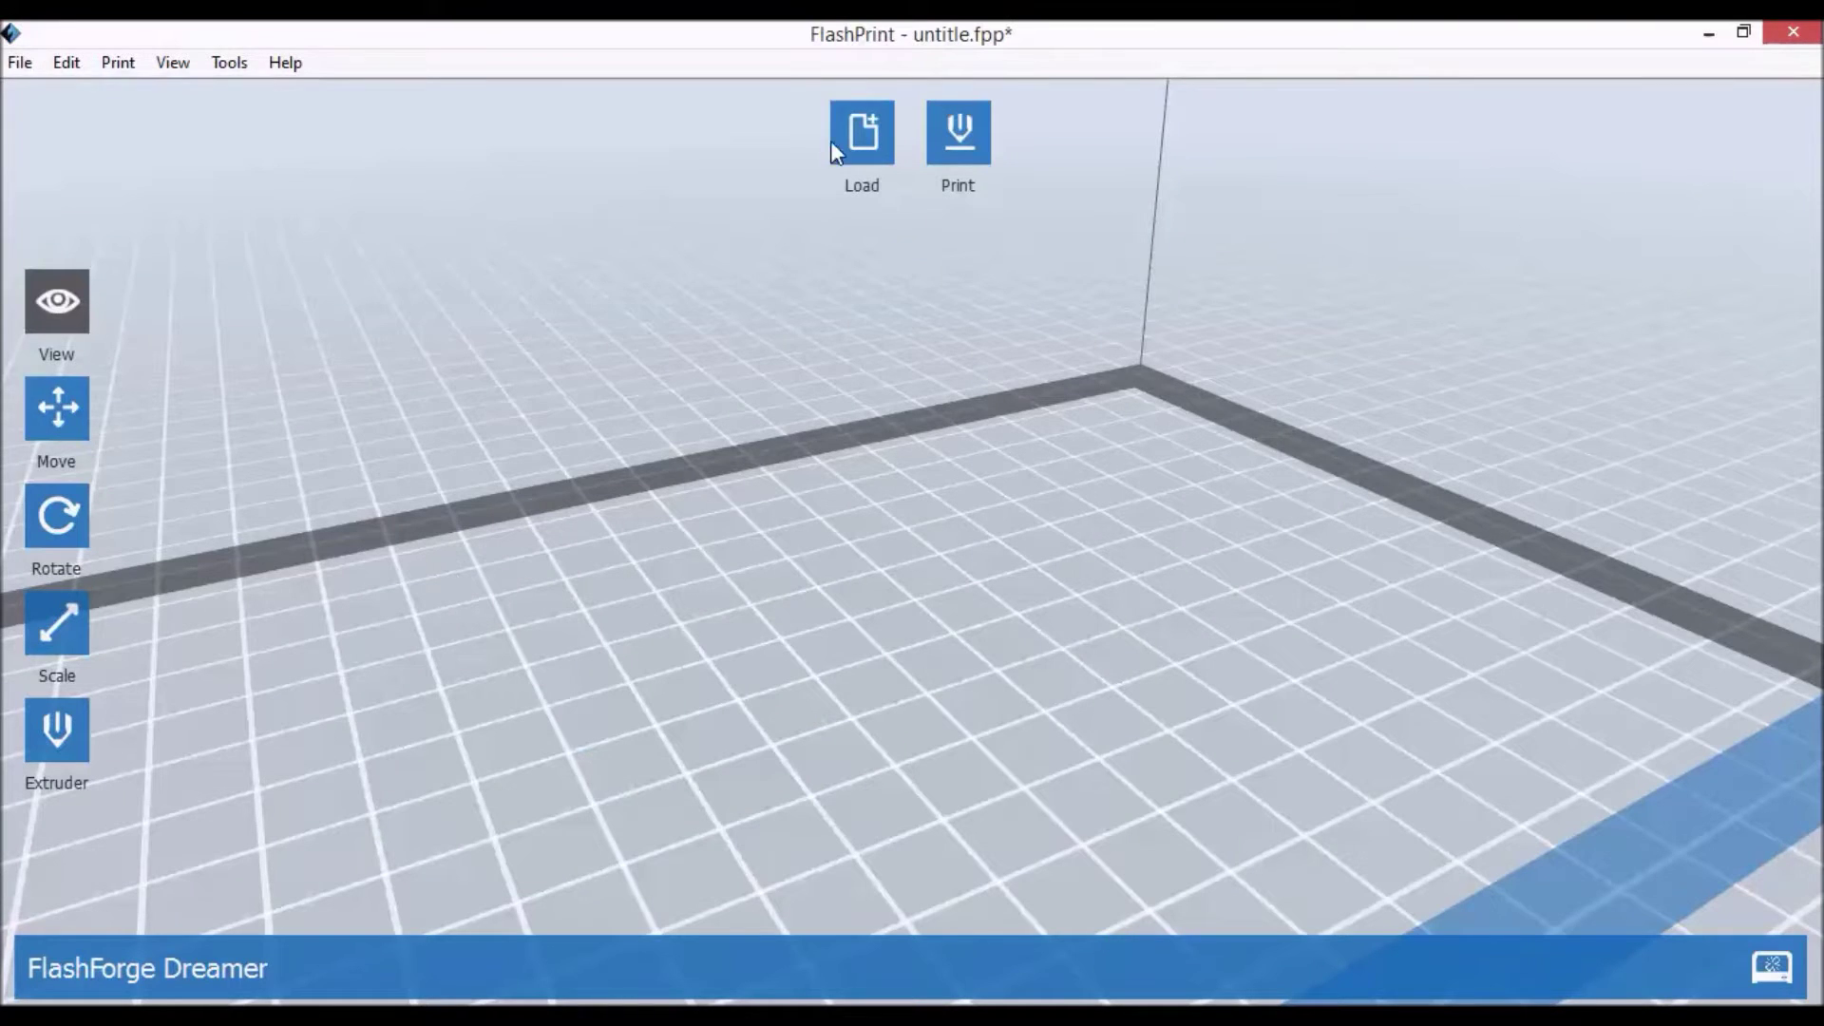
left_click(863, 128)
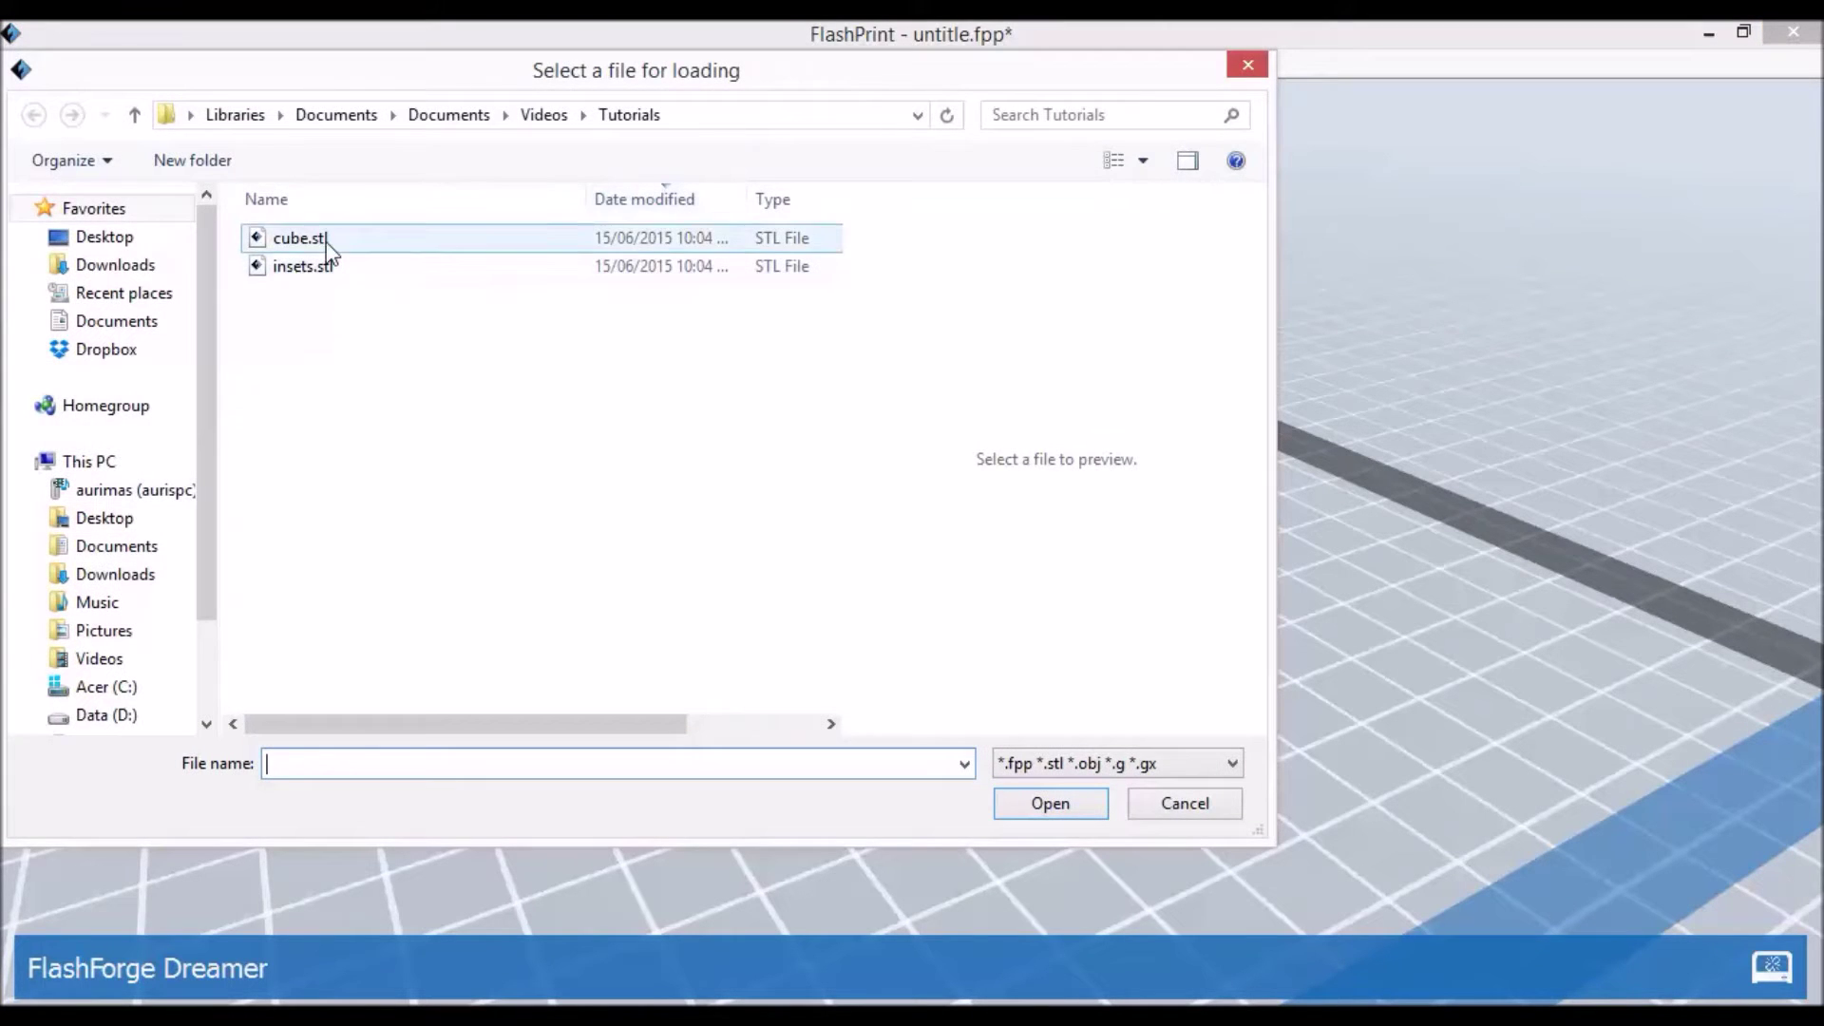
double_click(300, 238)
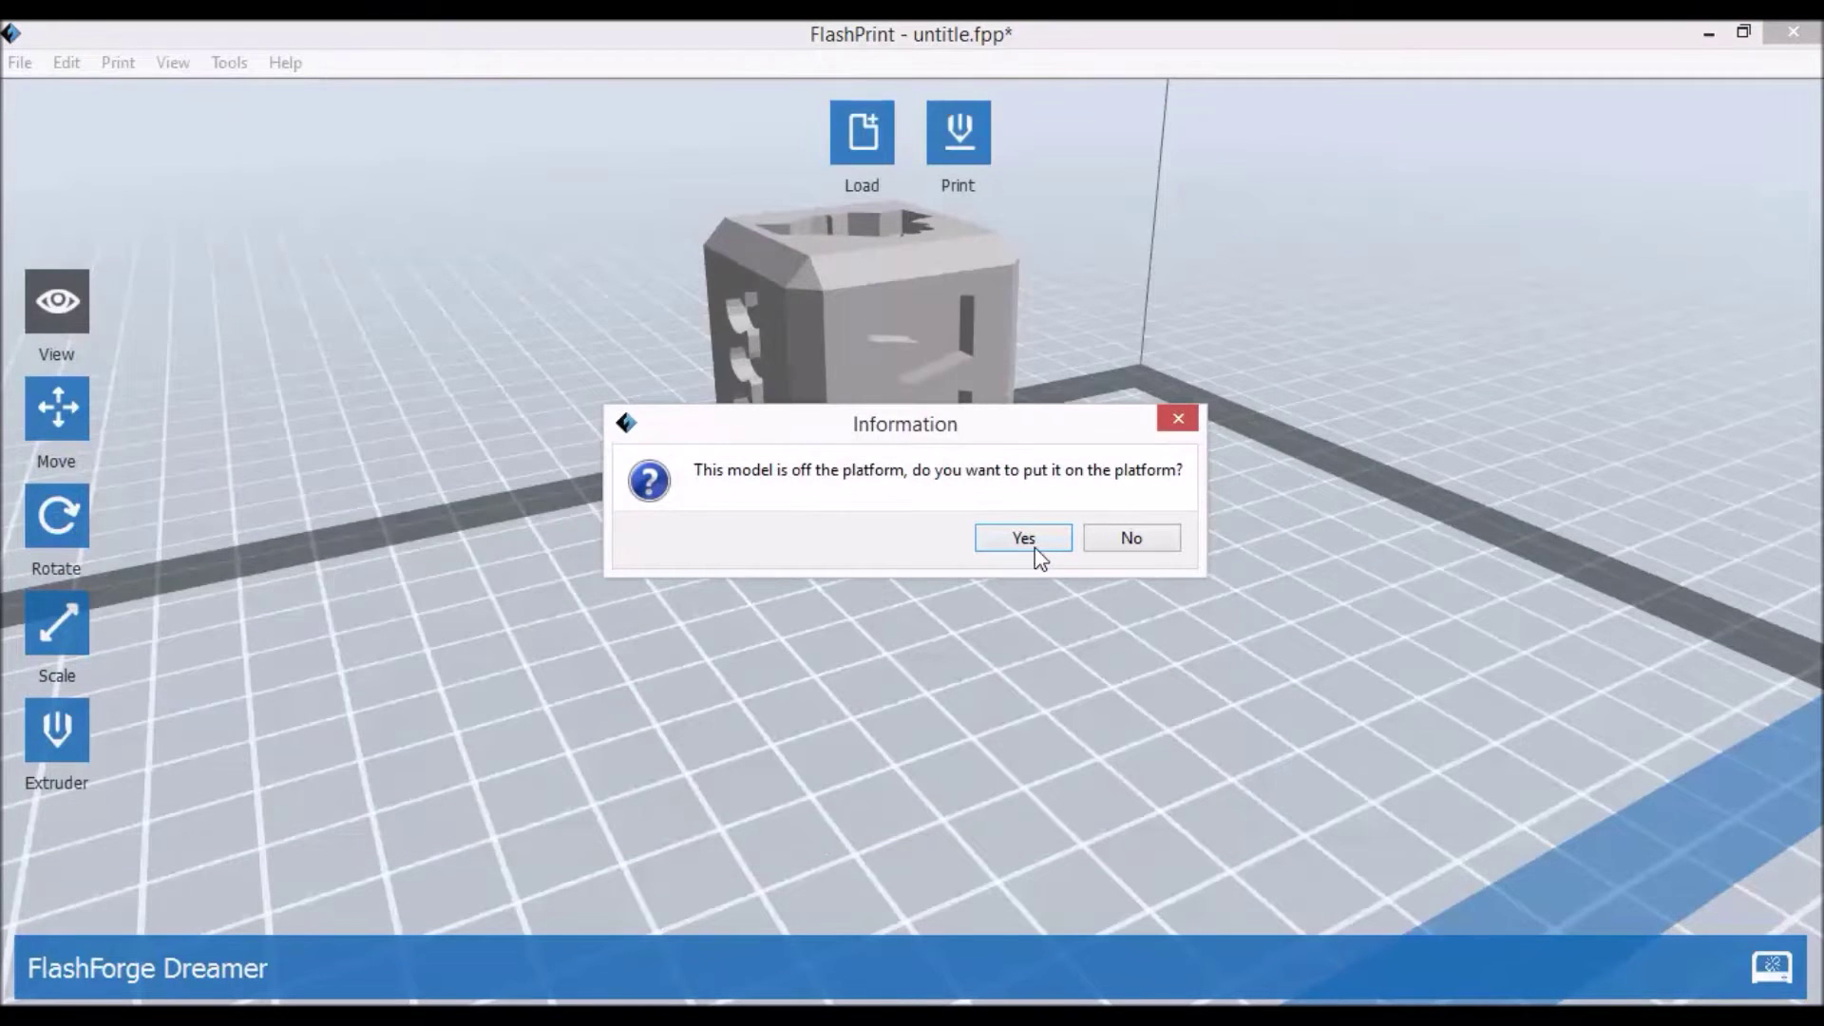
left_click_drag(957, 430, 1323, 421)
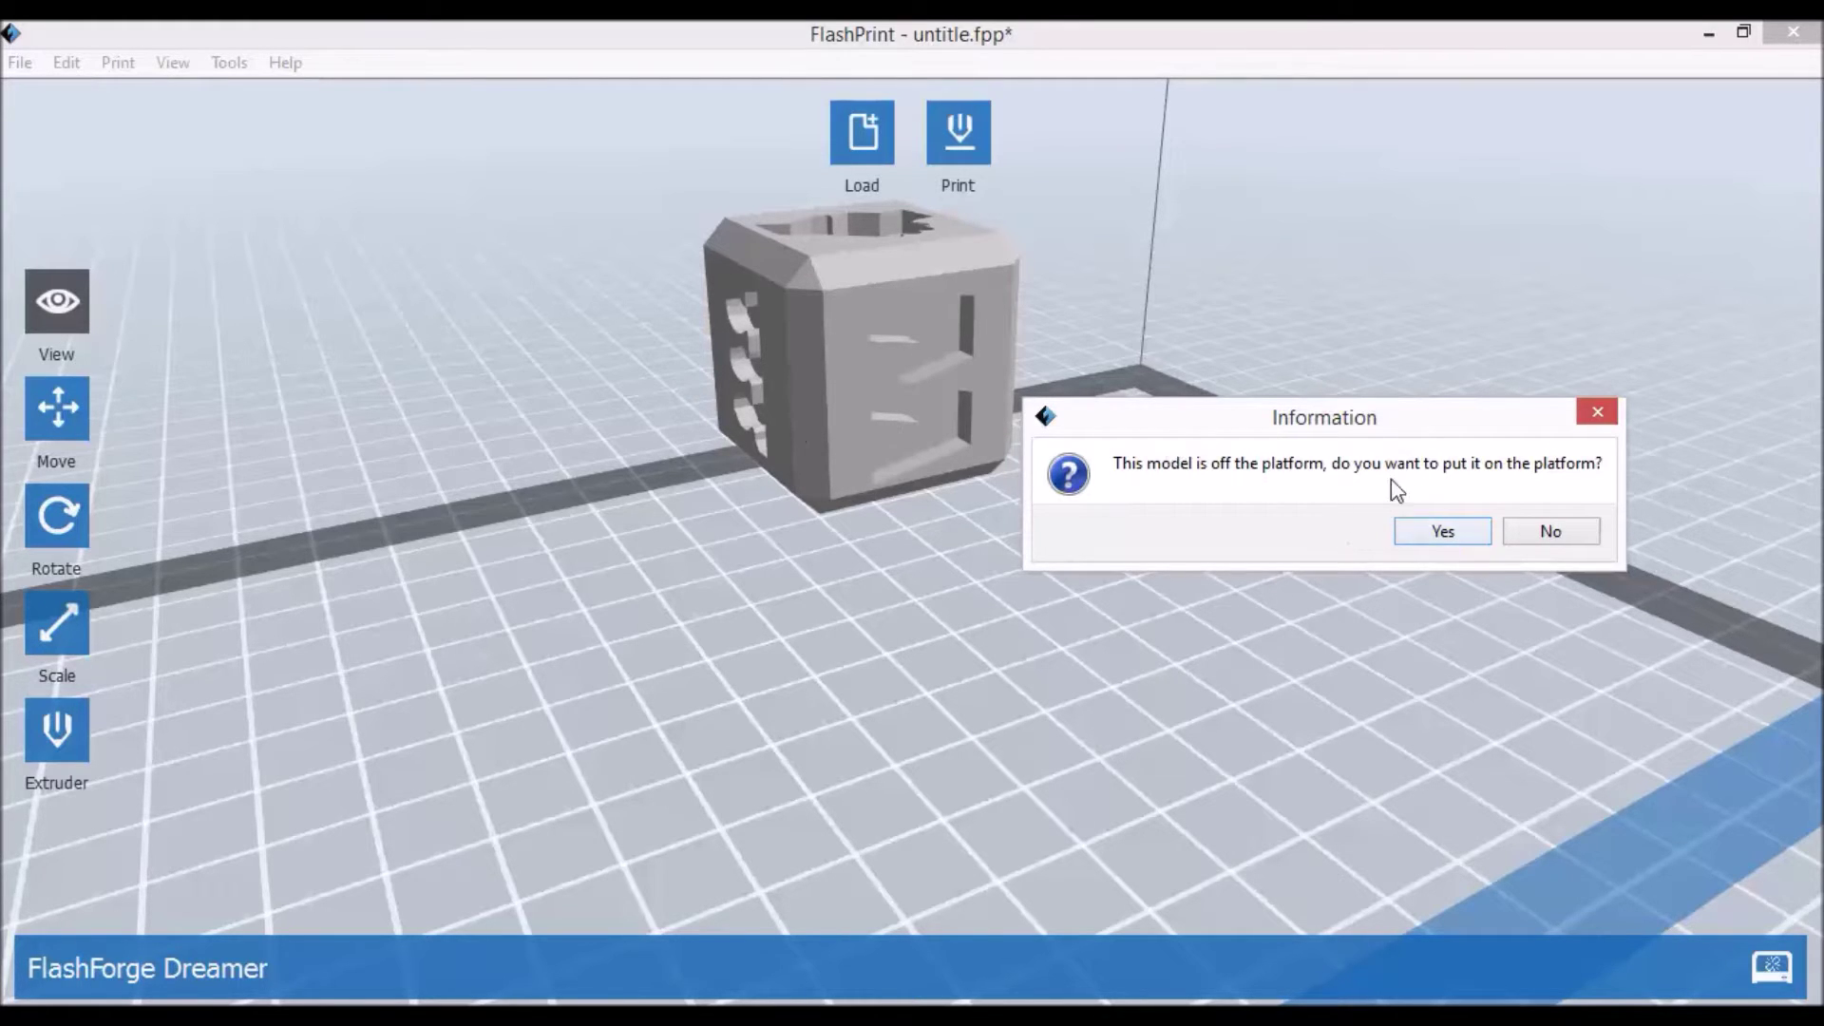
left_click(1443, 531)
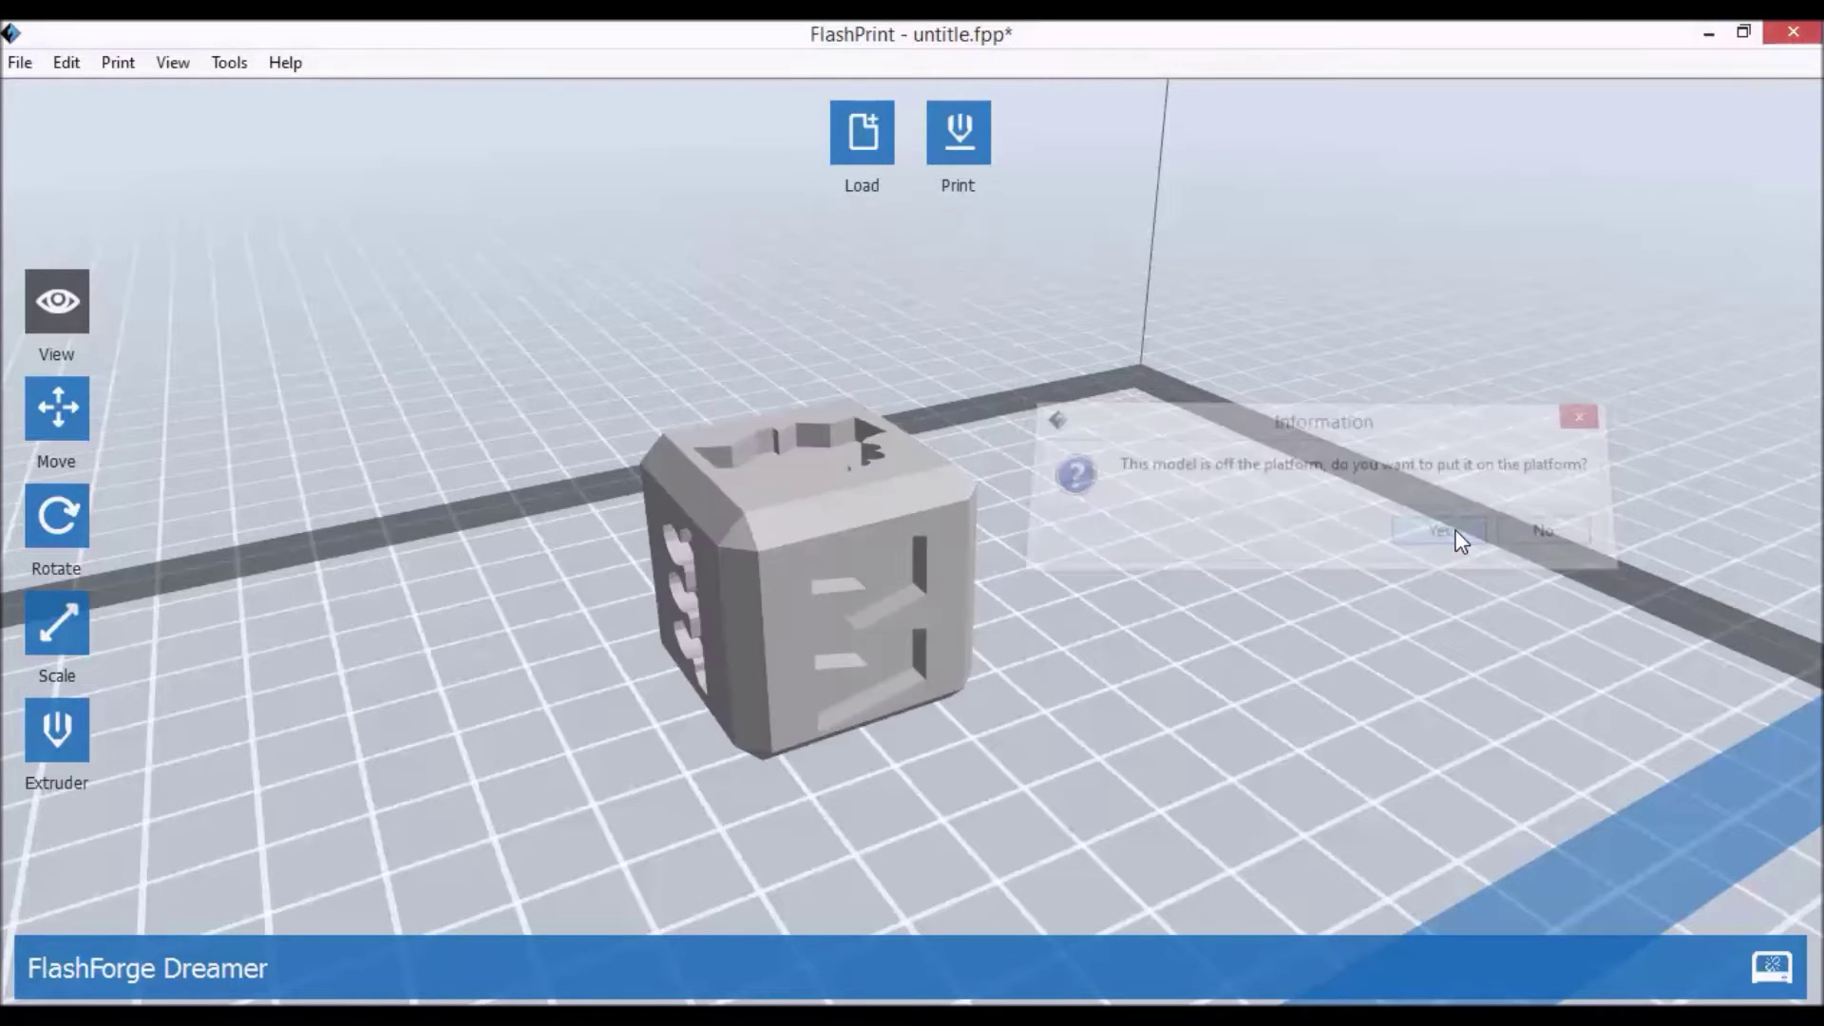
left_click_drag(1018, 555, 1226, 649)
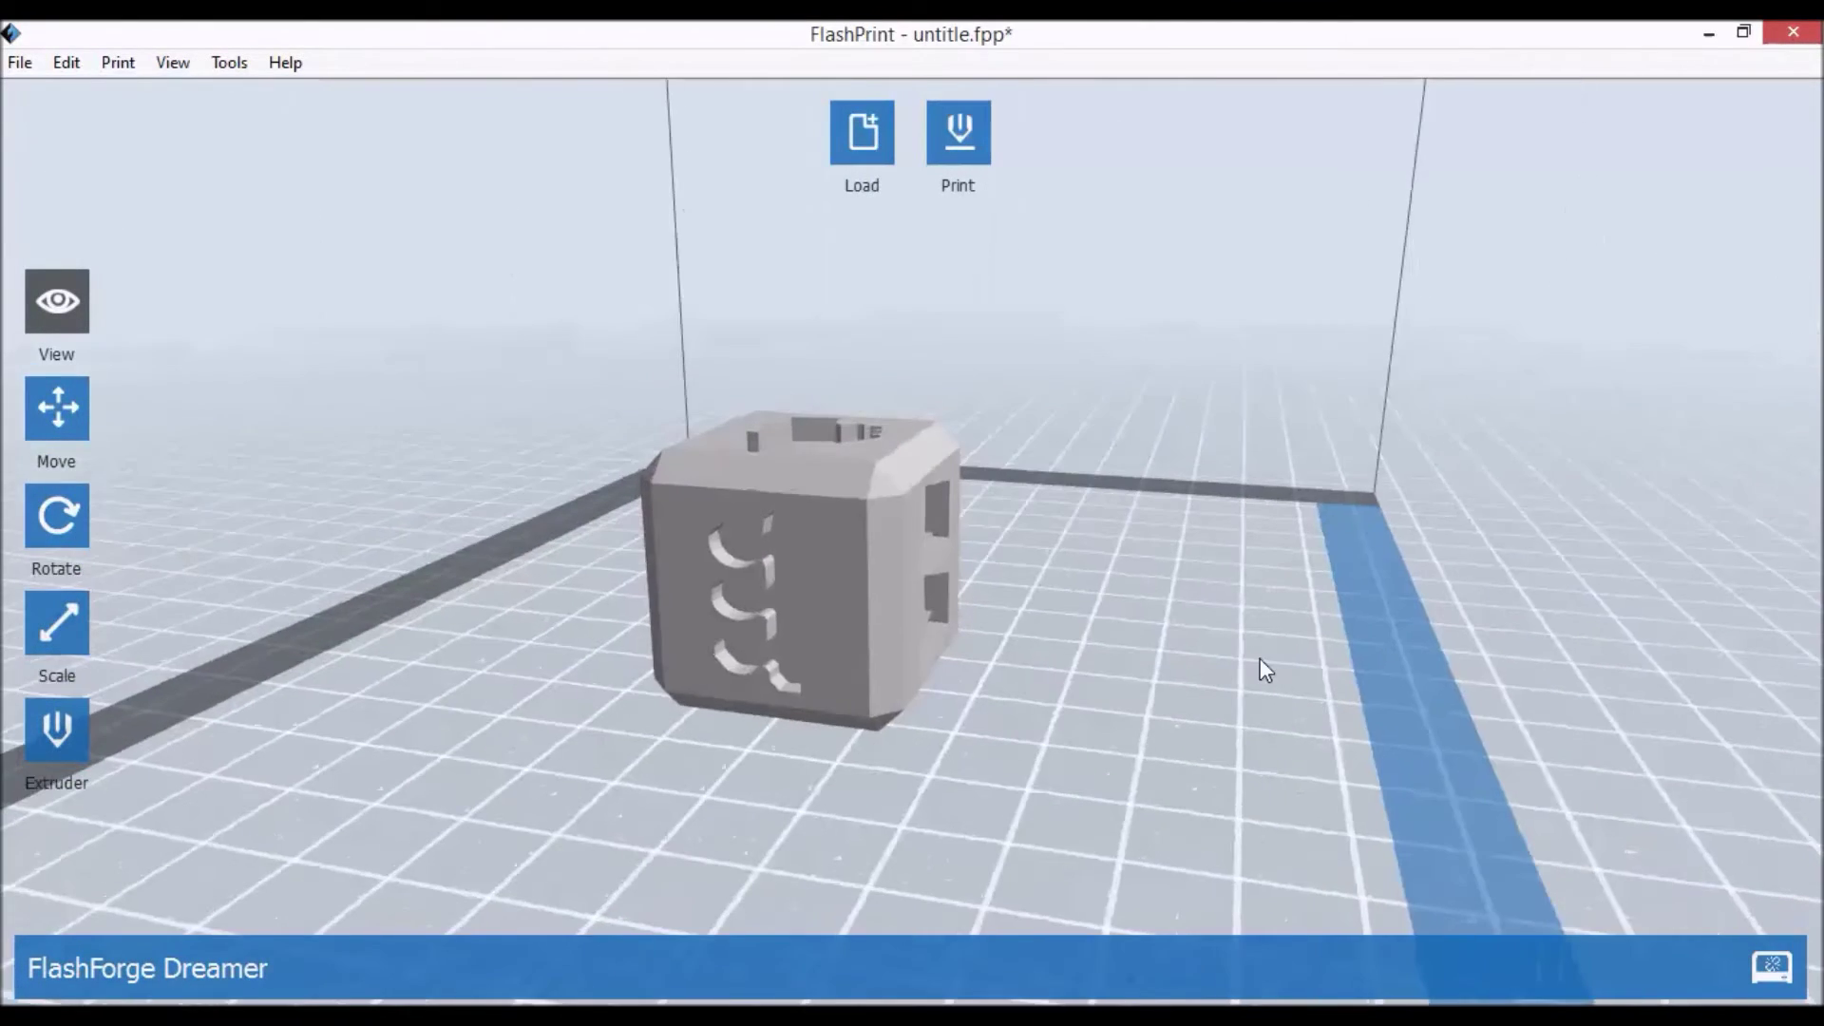
left_click_drag(1261, 660, 1027, 470)
Load insets.stl and drop it onto the platform so it merges with the cube.
left_click(865, 141)
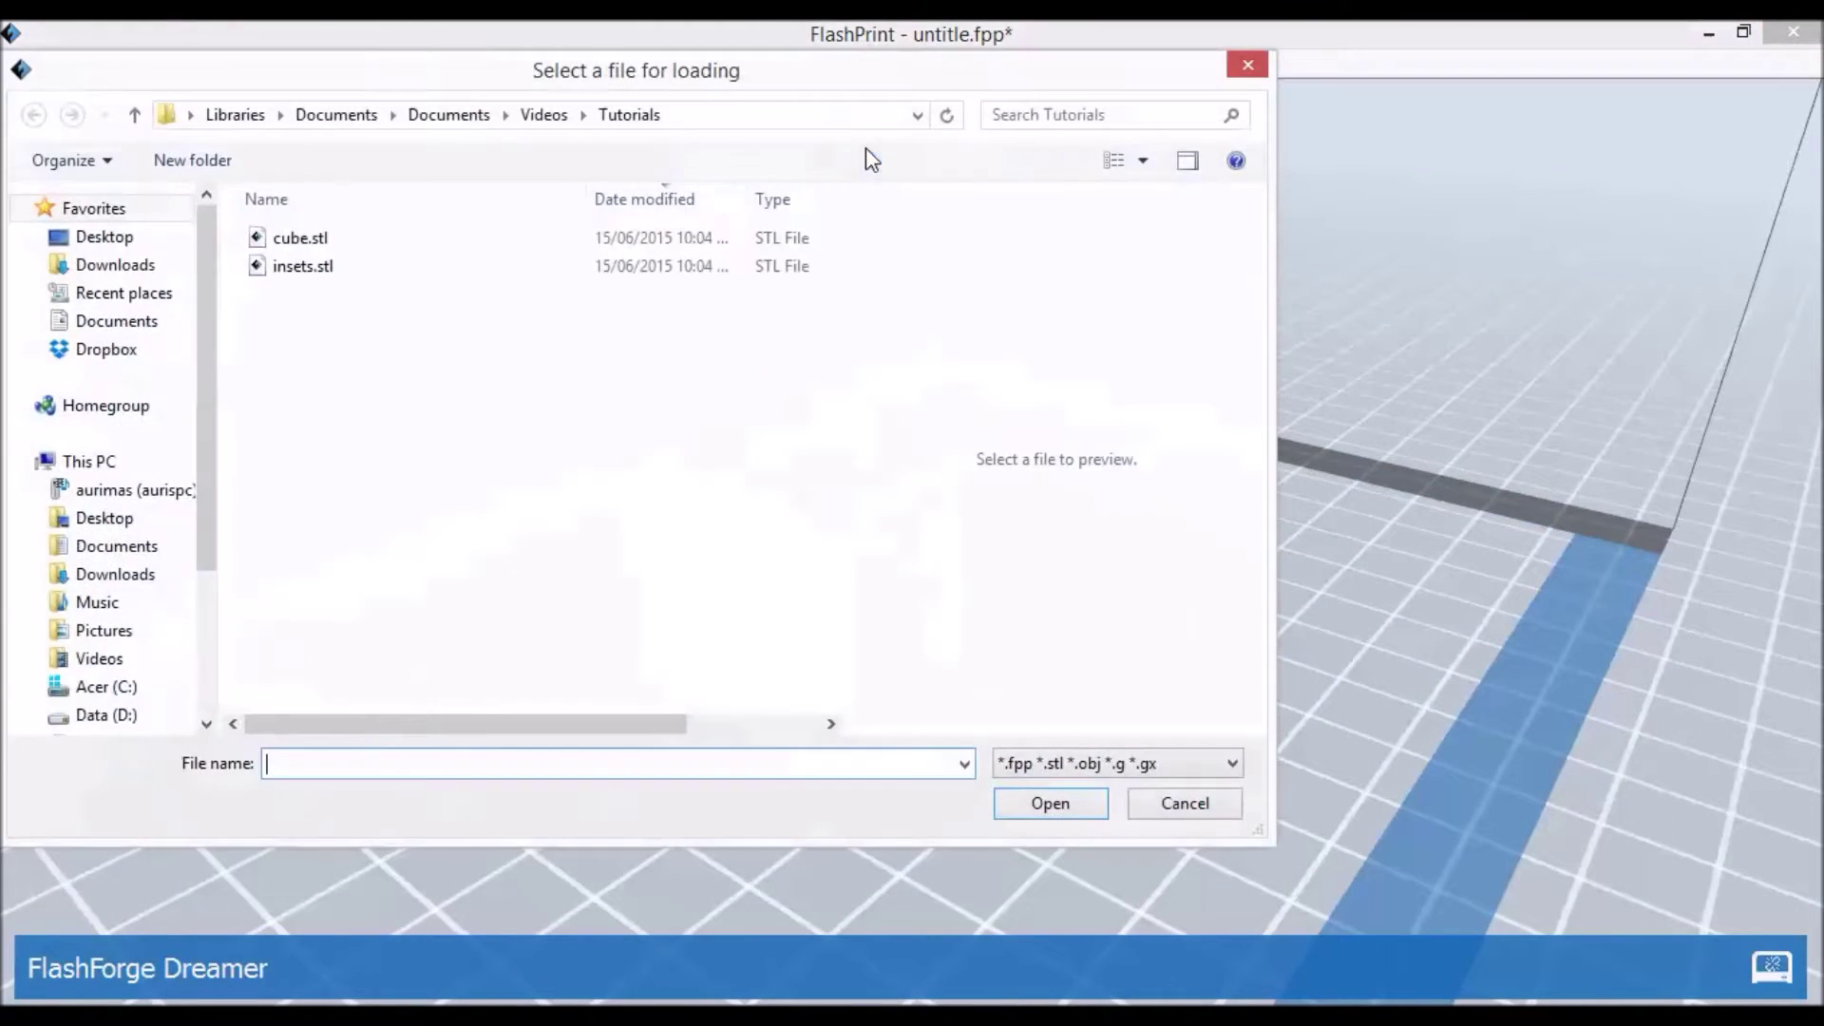
double_click(346, 266)
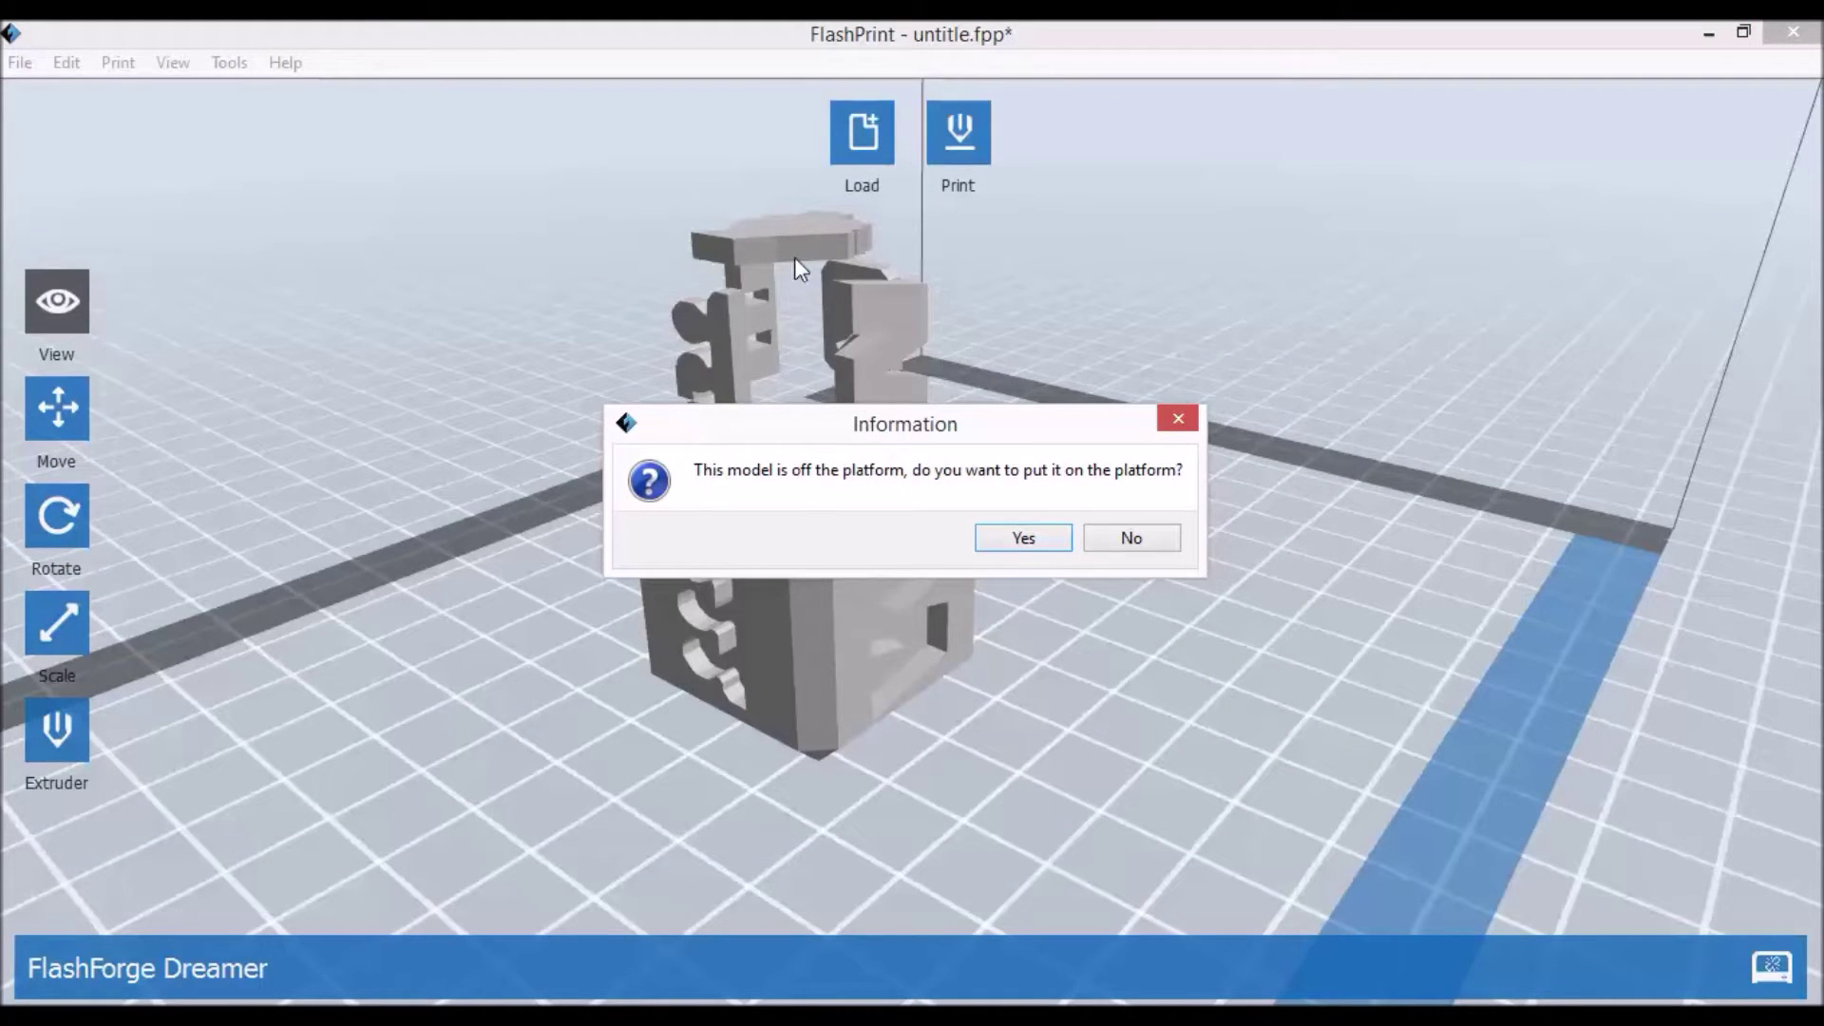
left_click(1038, 538)
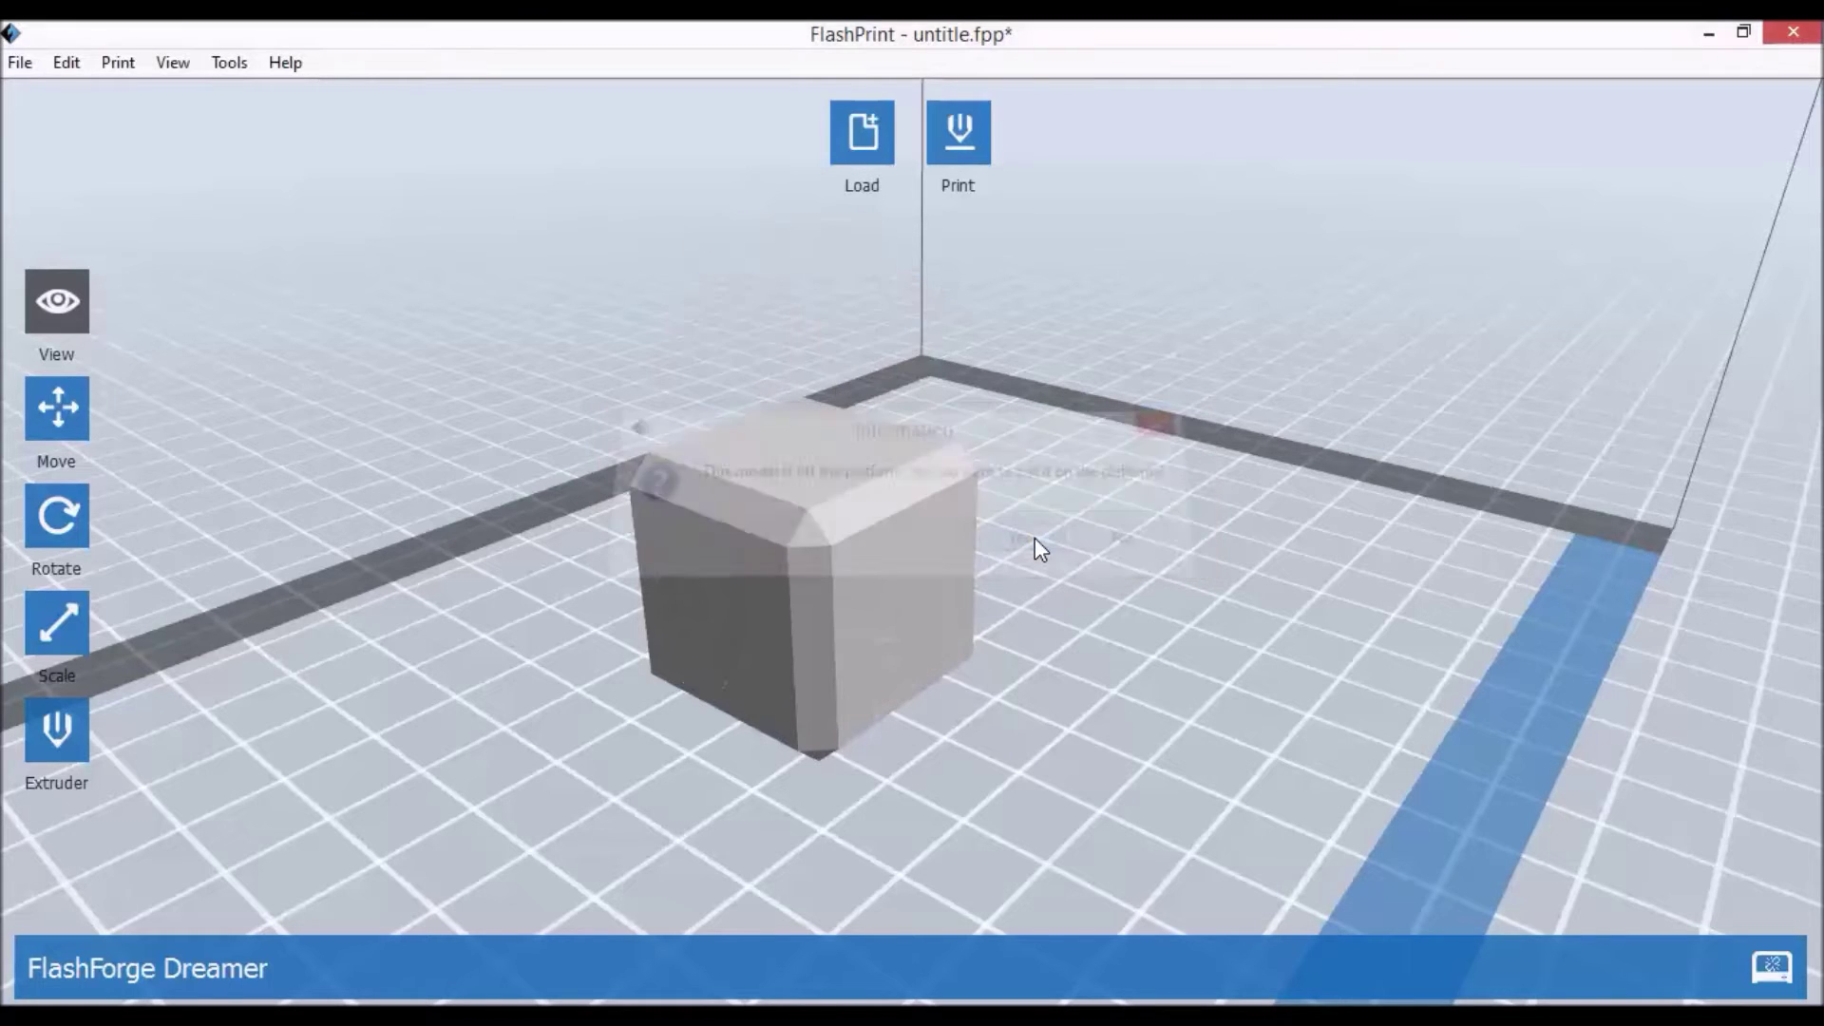
left_click_drag(1291, 521, 1239, 520)
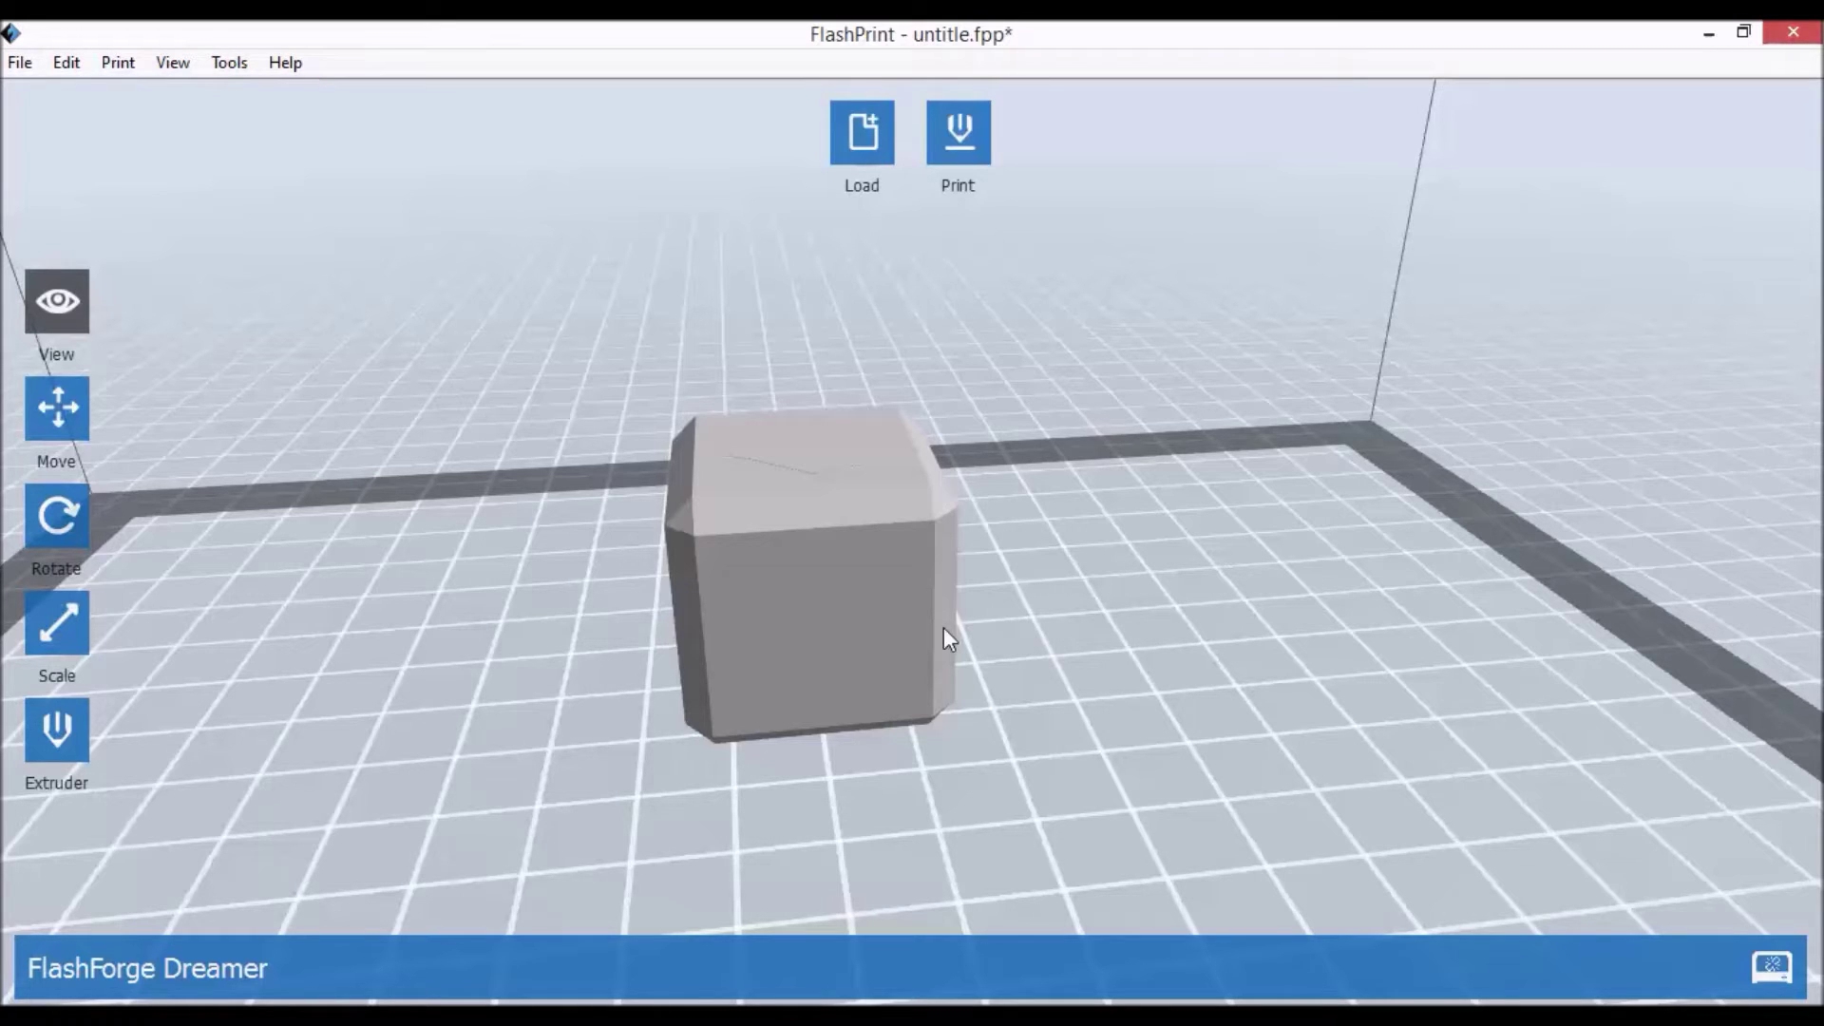
left_click(918, 629)
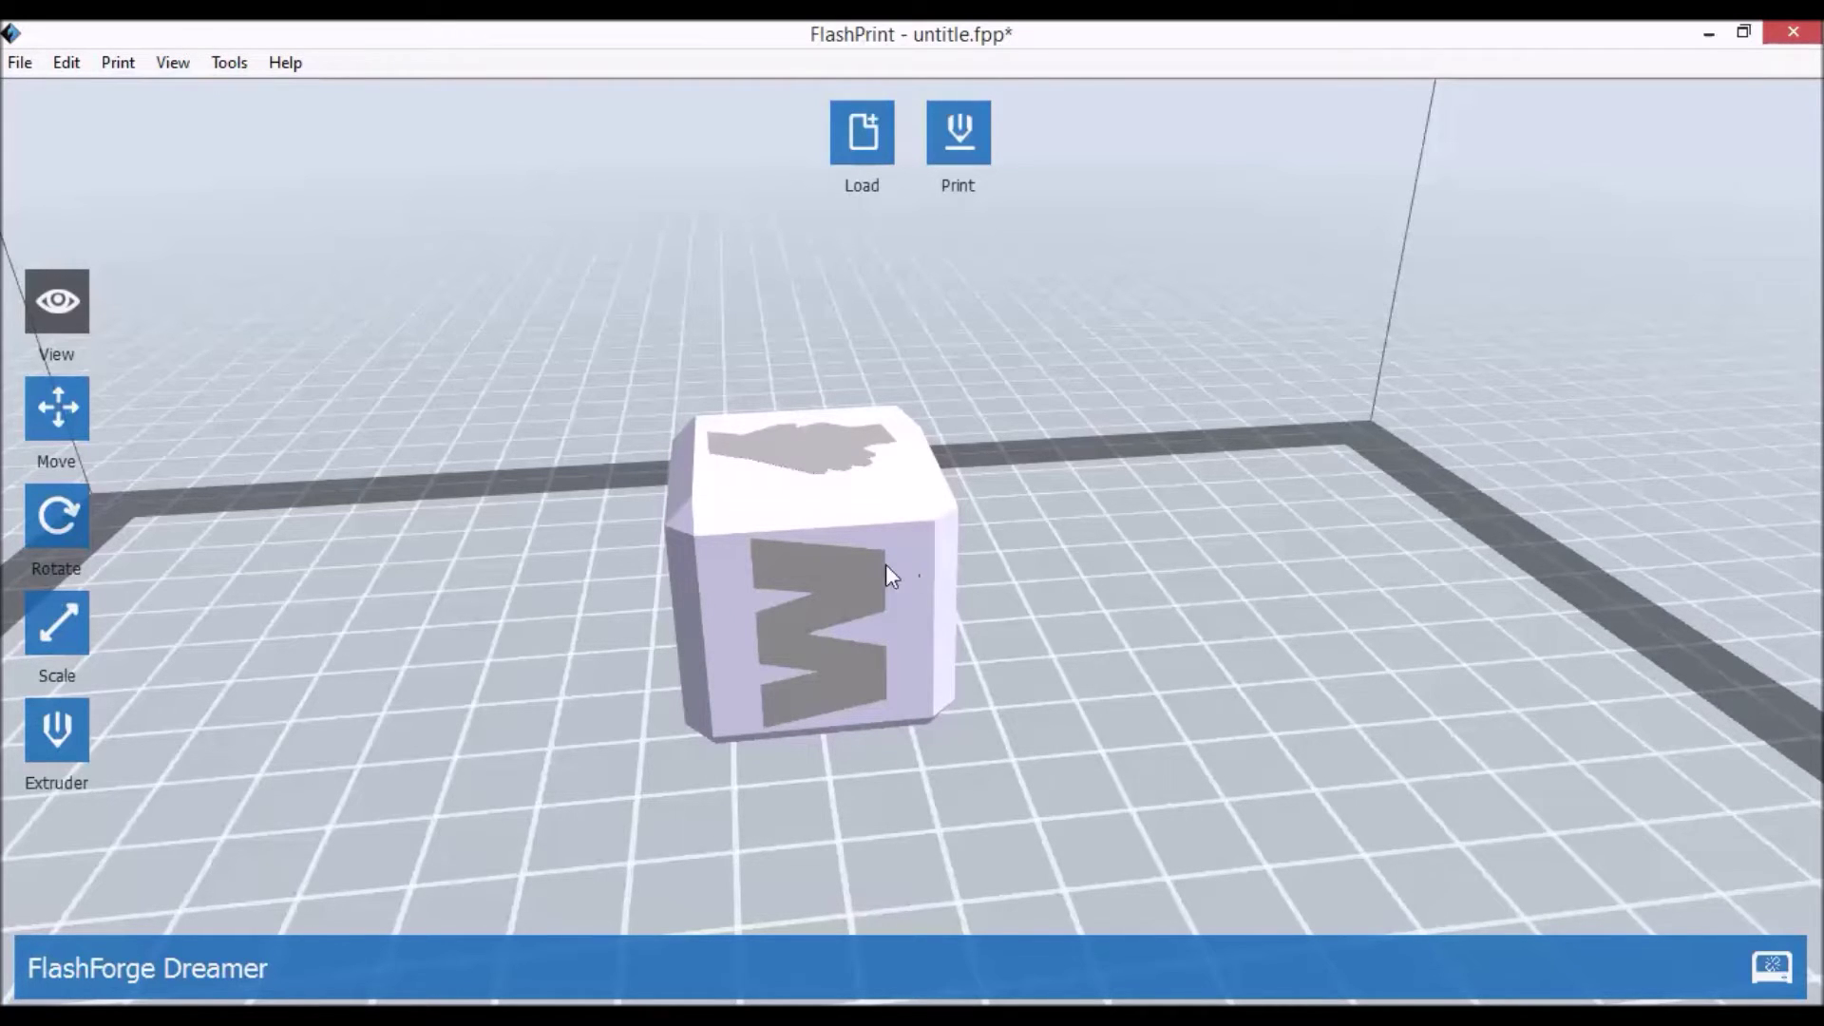
left_click(857, 579)
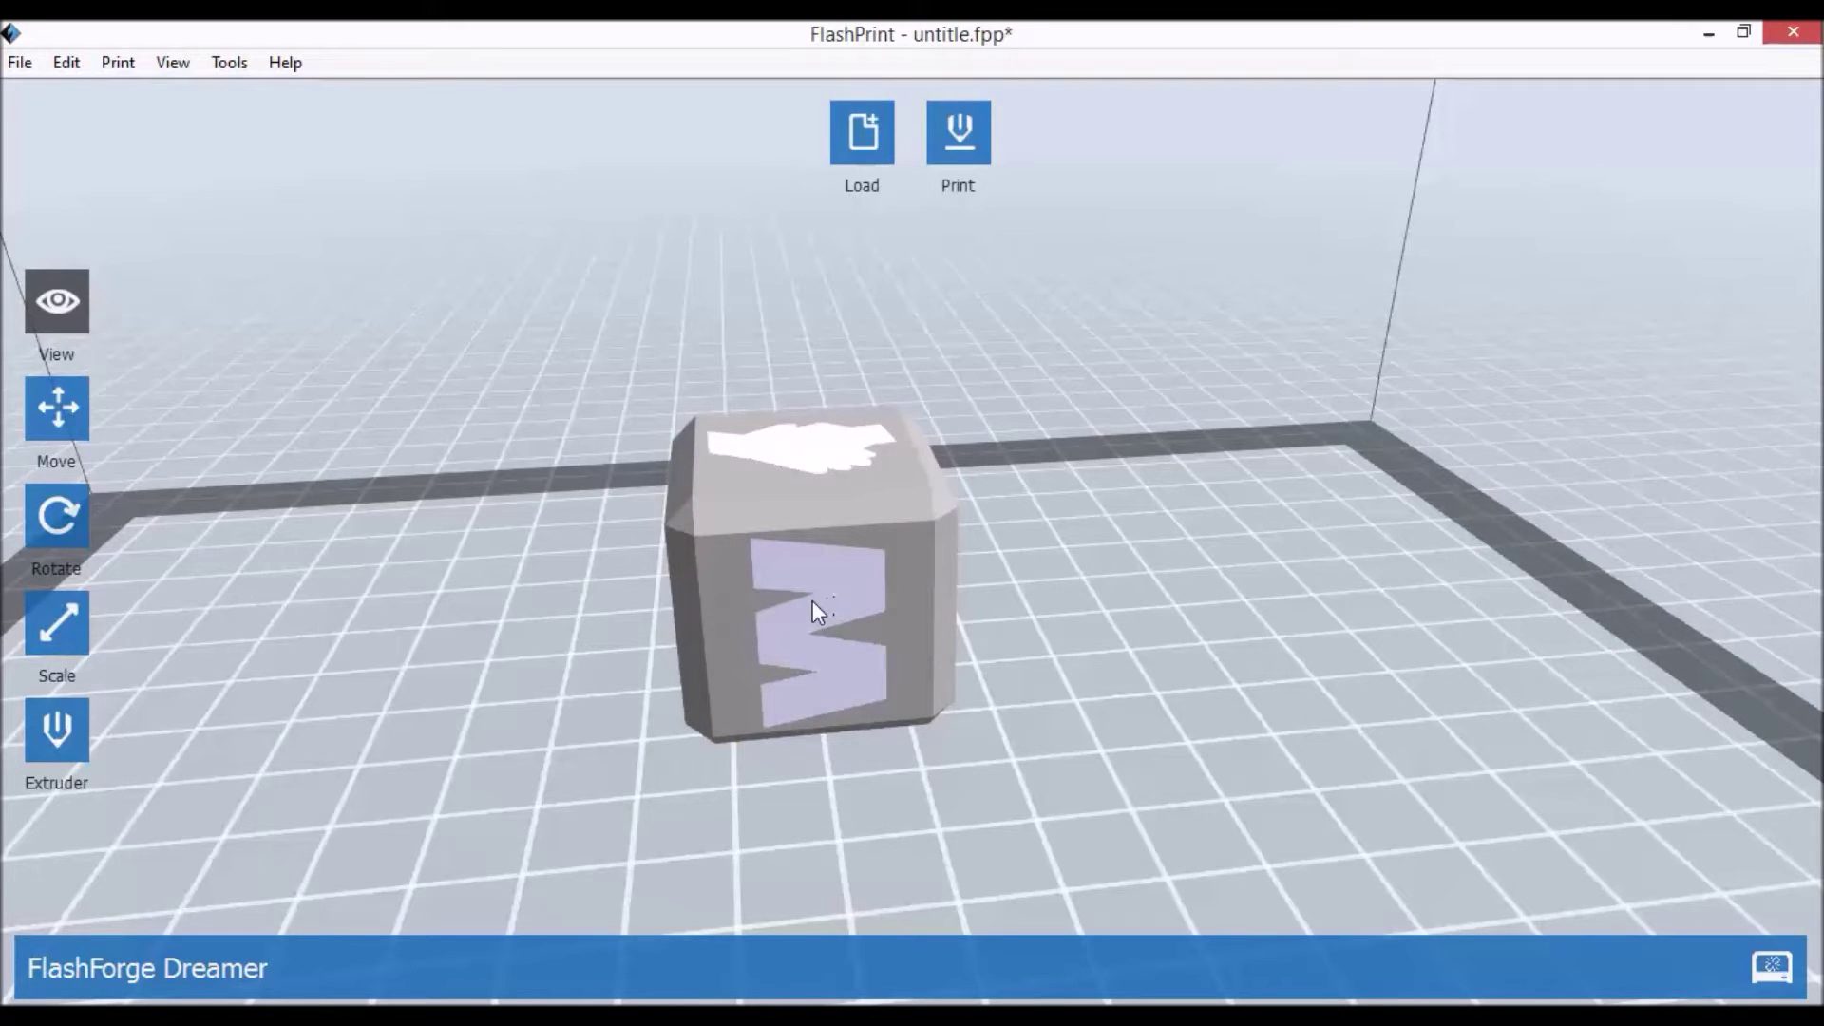
left_click_drag(812, 600, 898, 612)
left_click(899, 612)
left_click(866, 621)
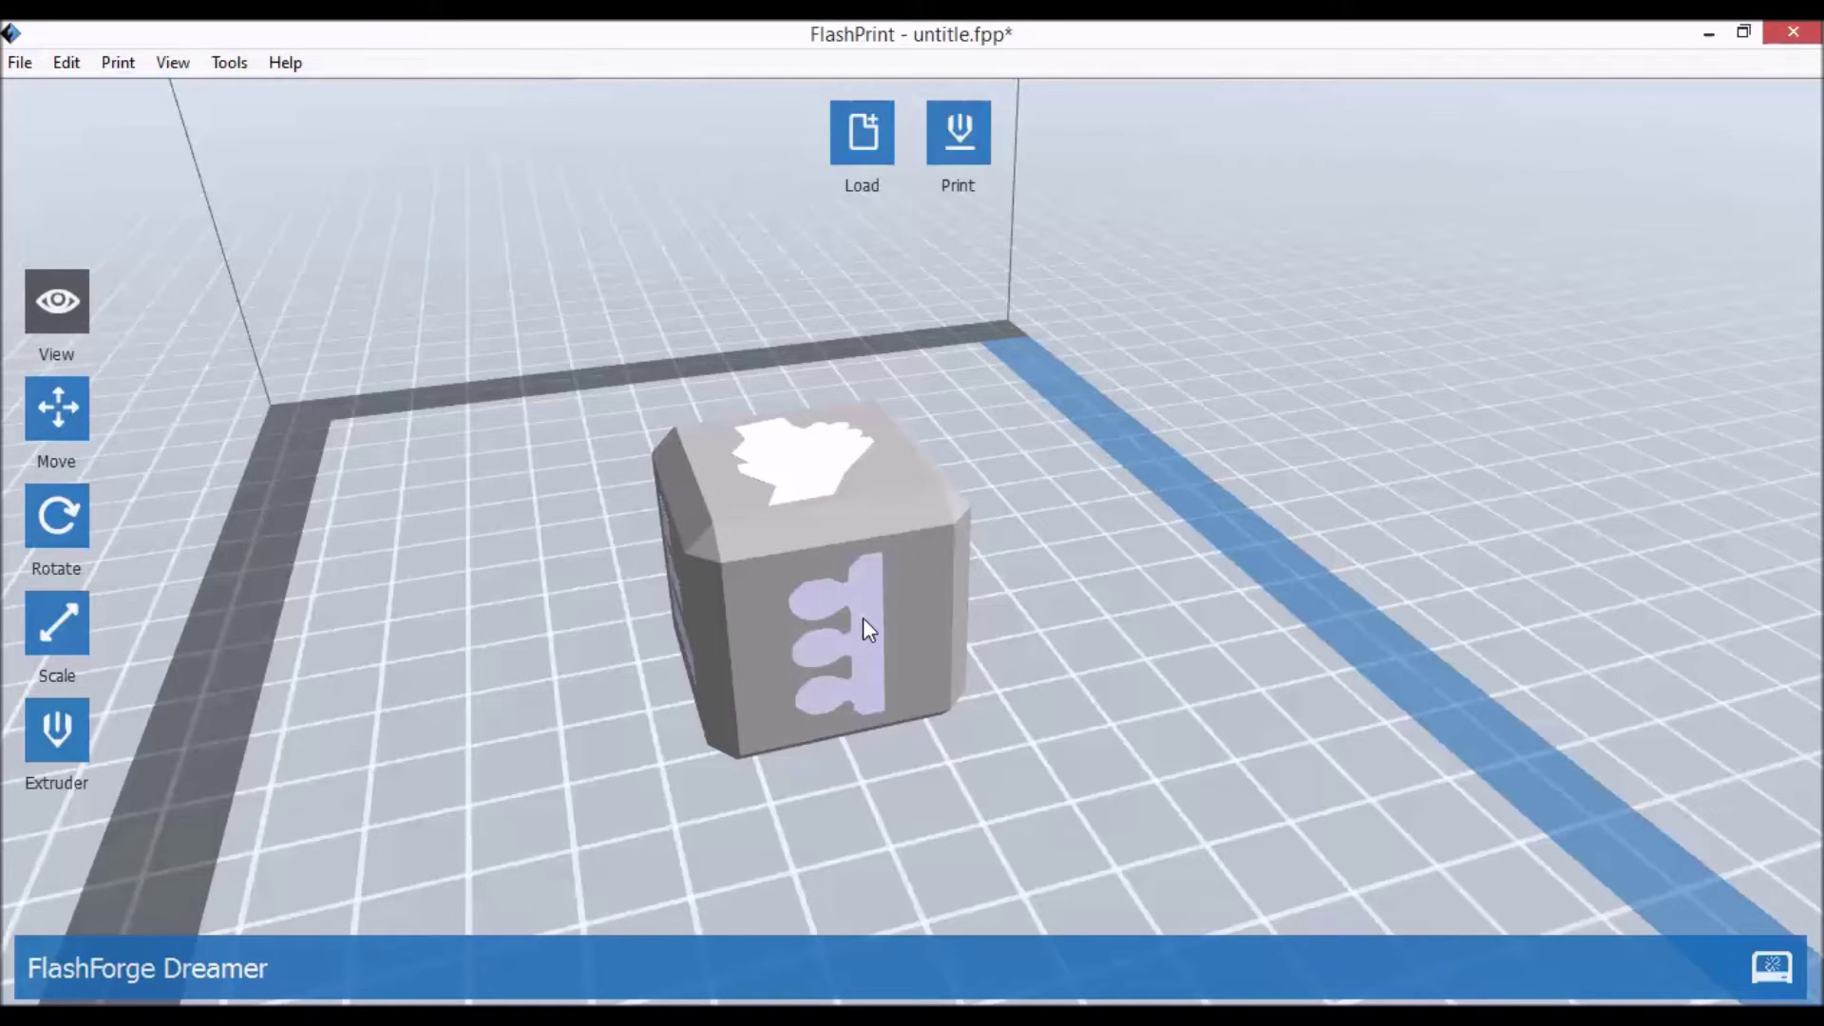
left_click(863, 472)
left_click(802, 460)
left_click(845, 682)
left_click(866, 633)
key("Delete")
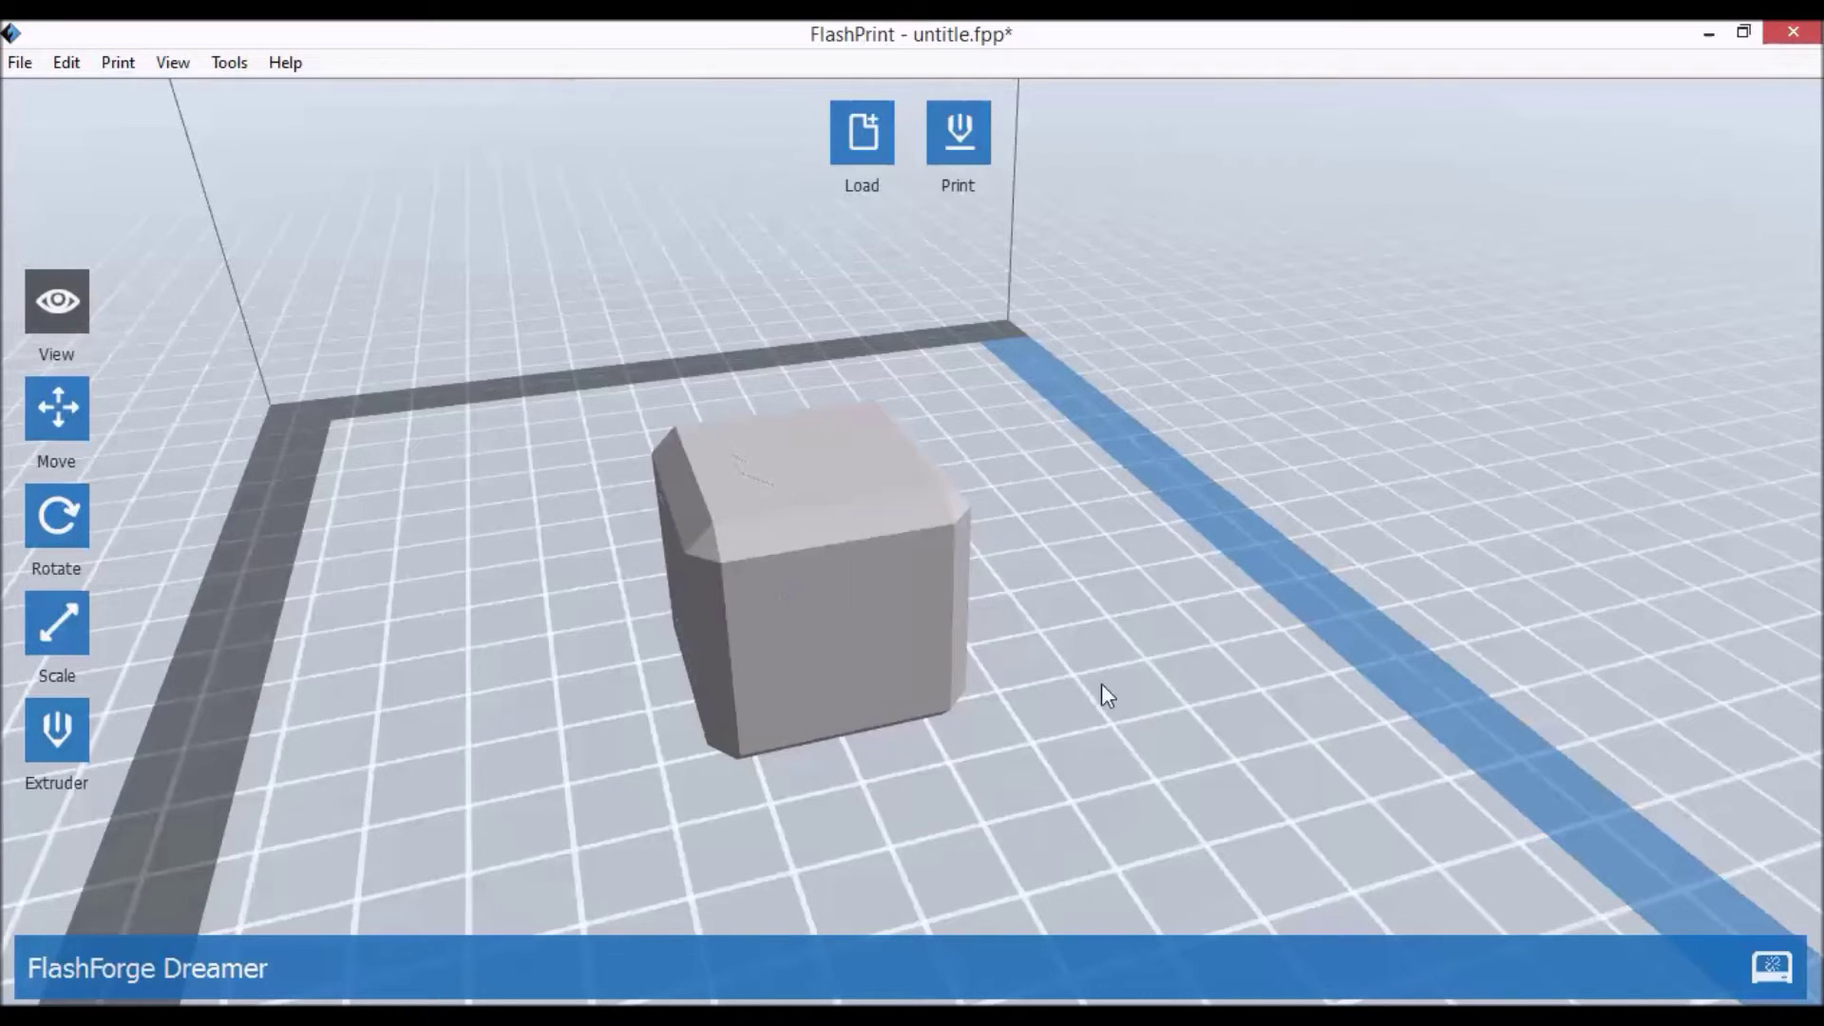
key("ctrl+z")
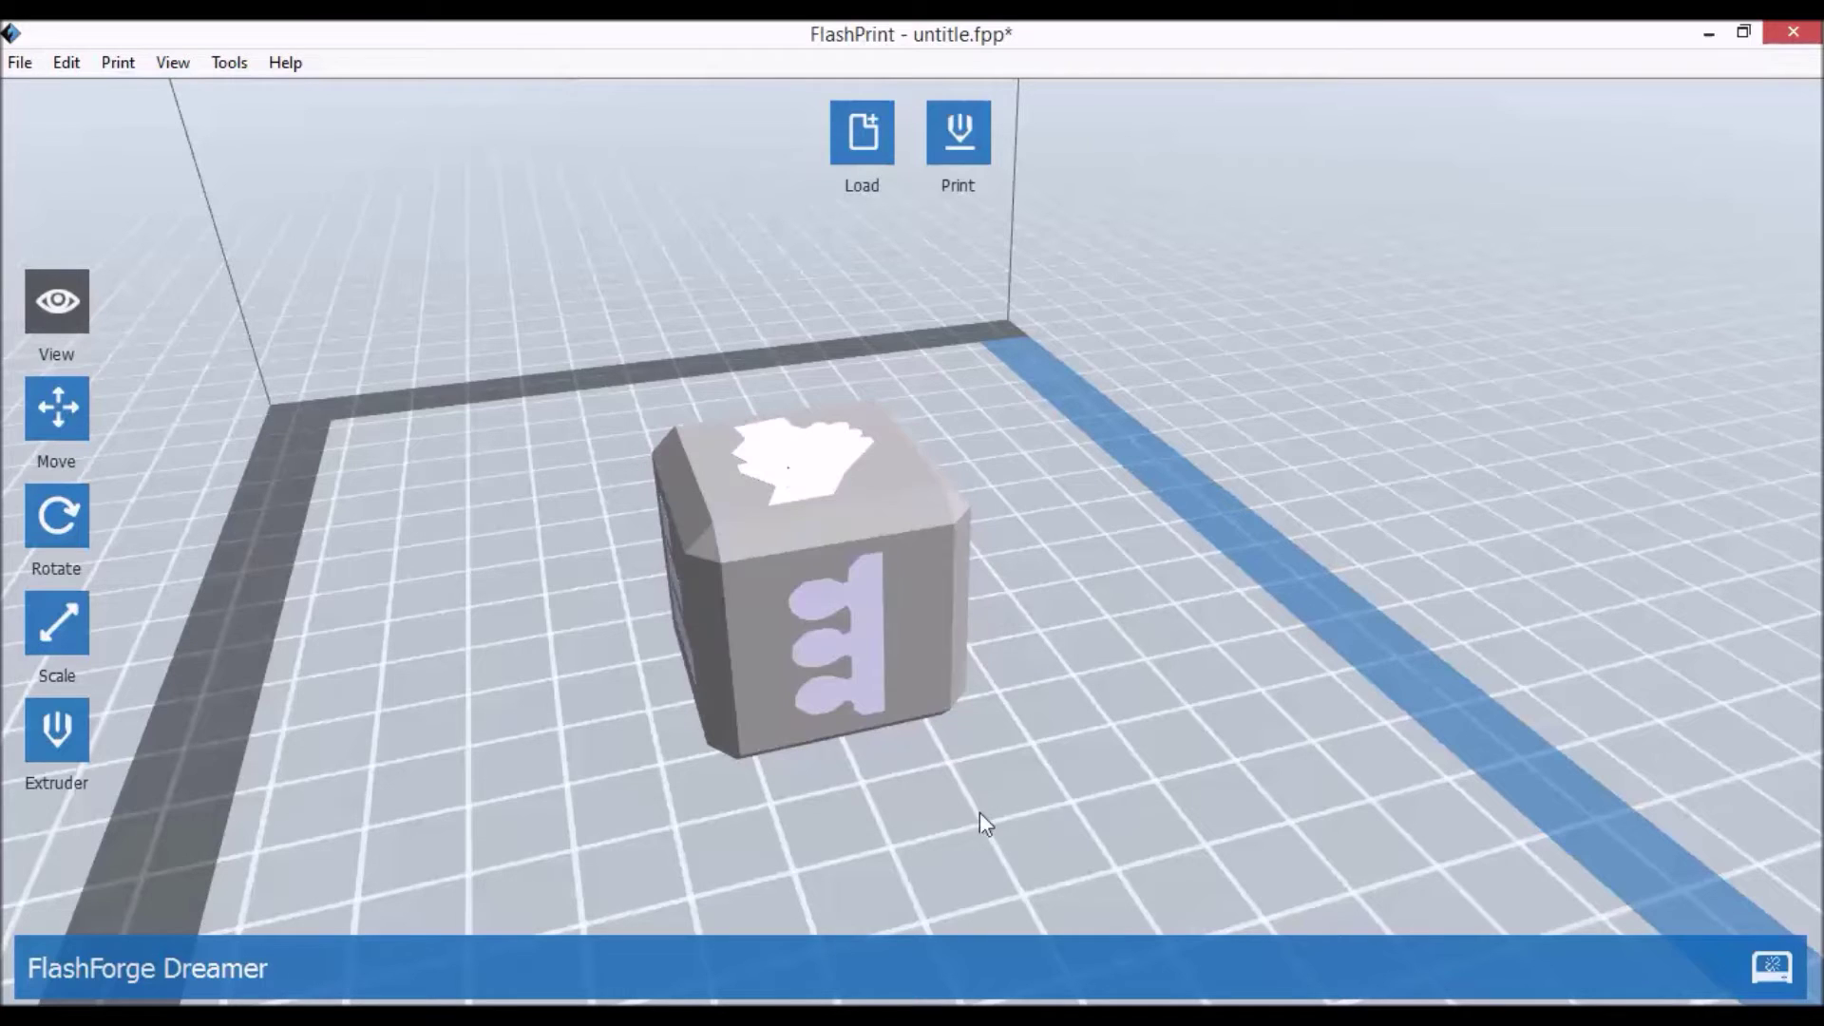
left_click(59, 732)
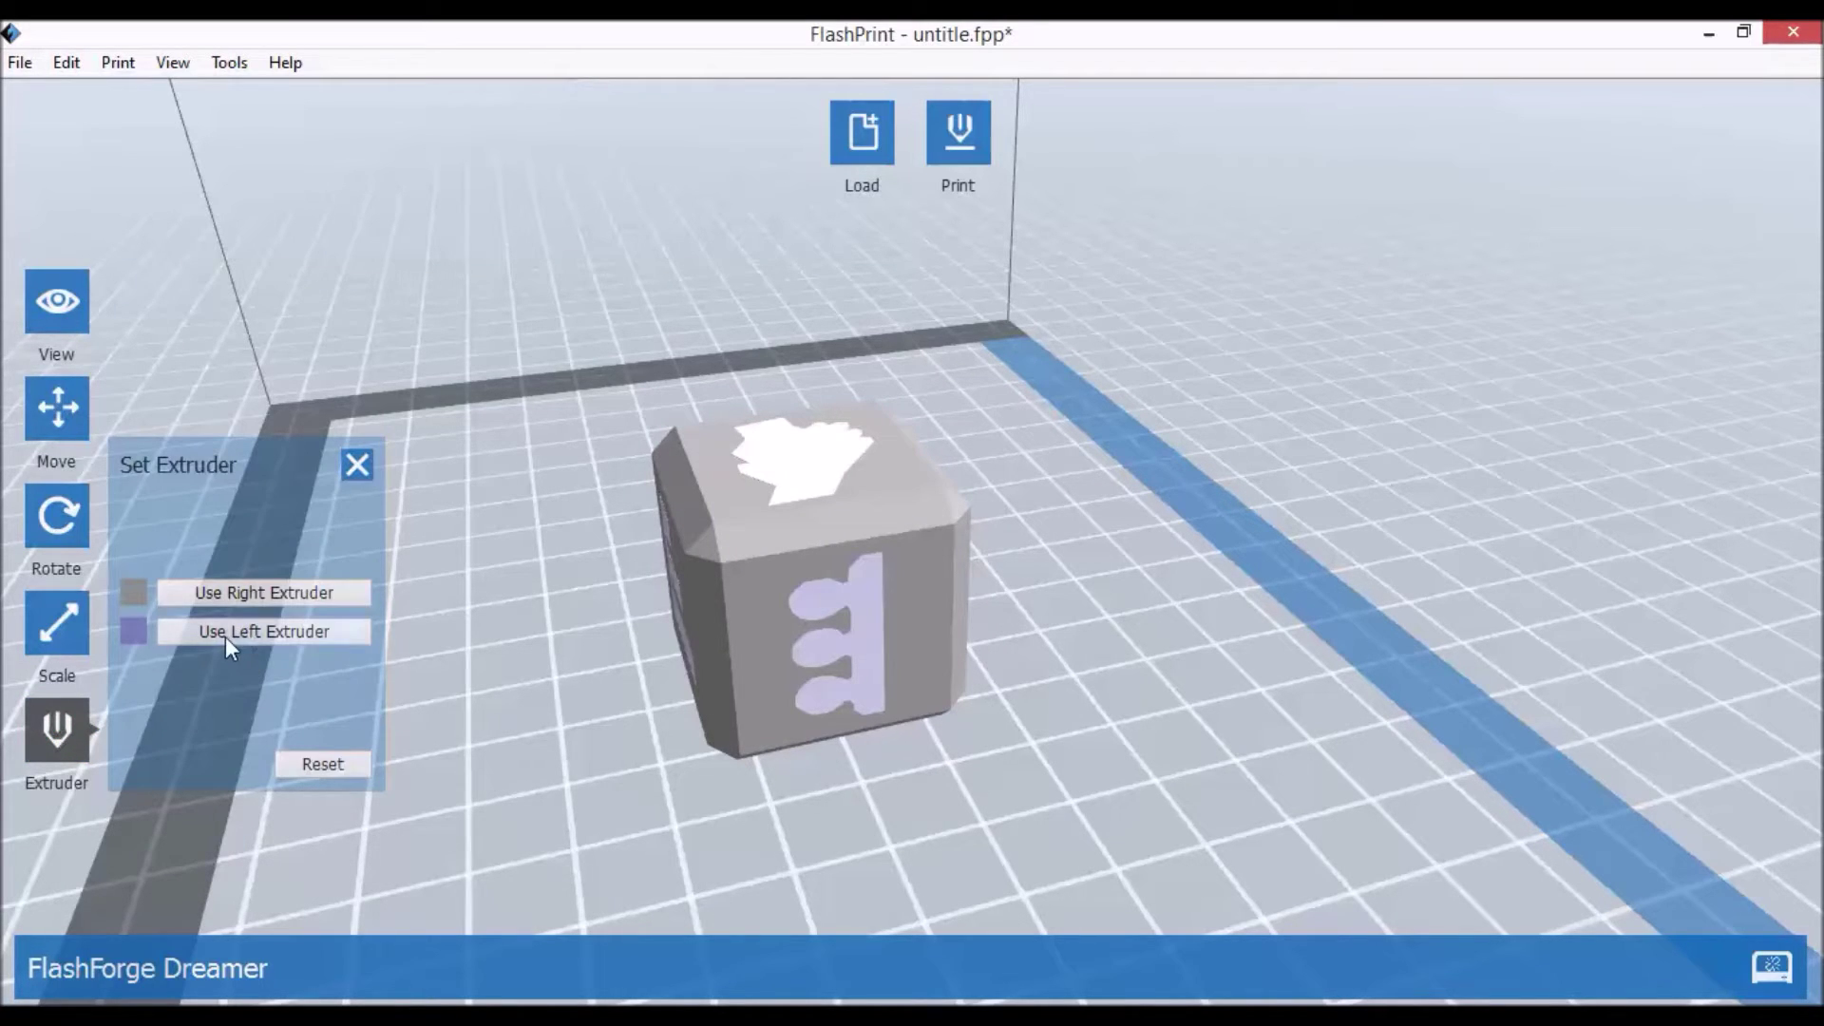
left_click(224, 637)
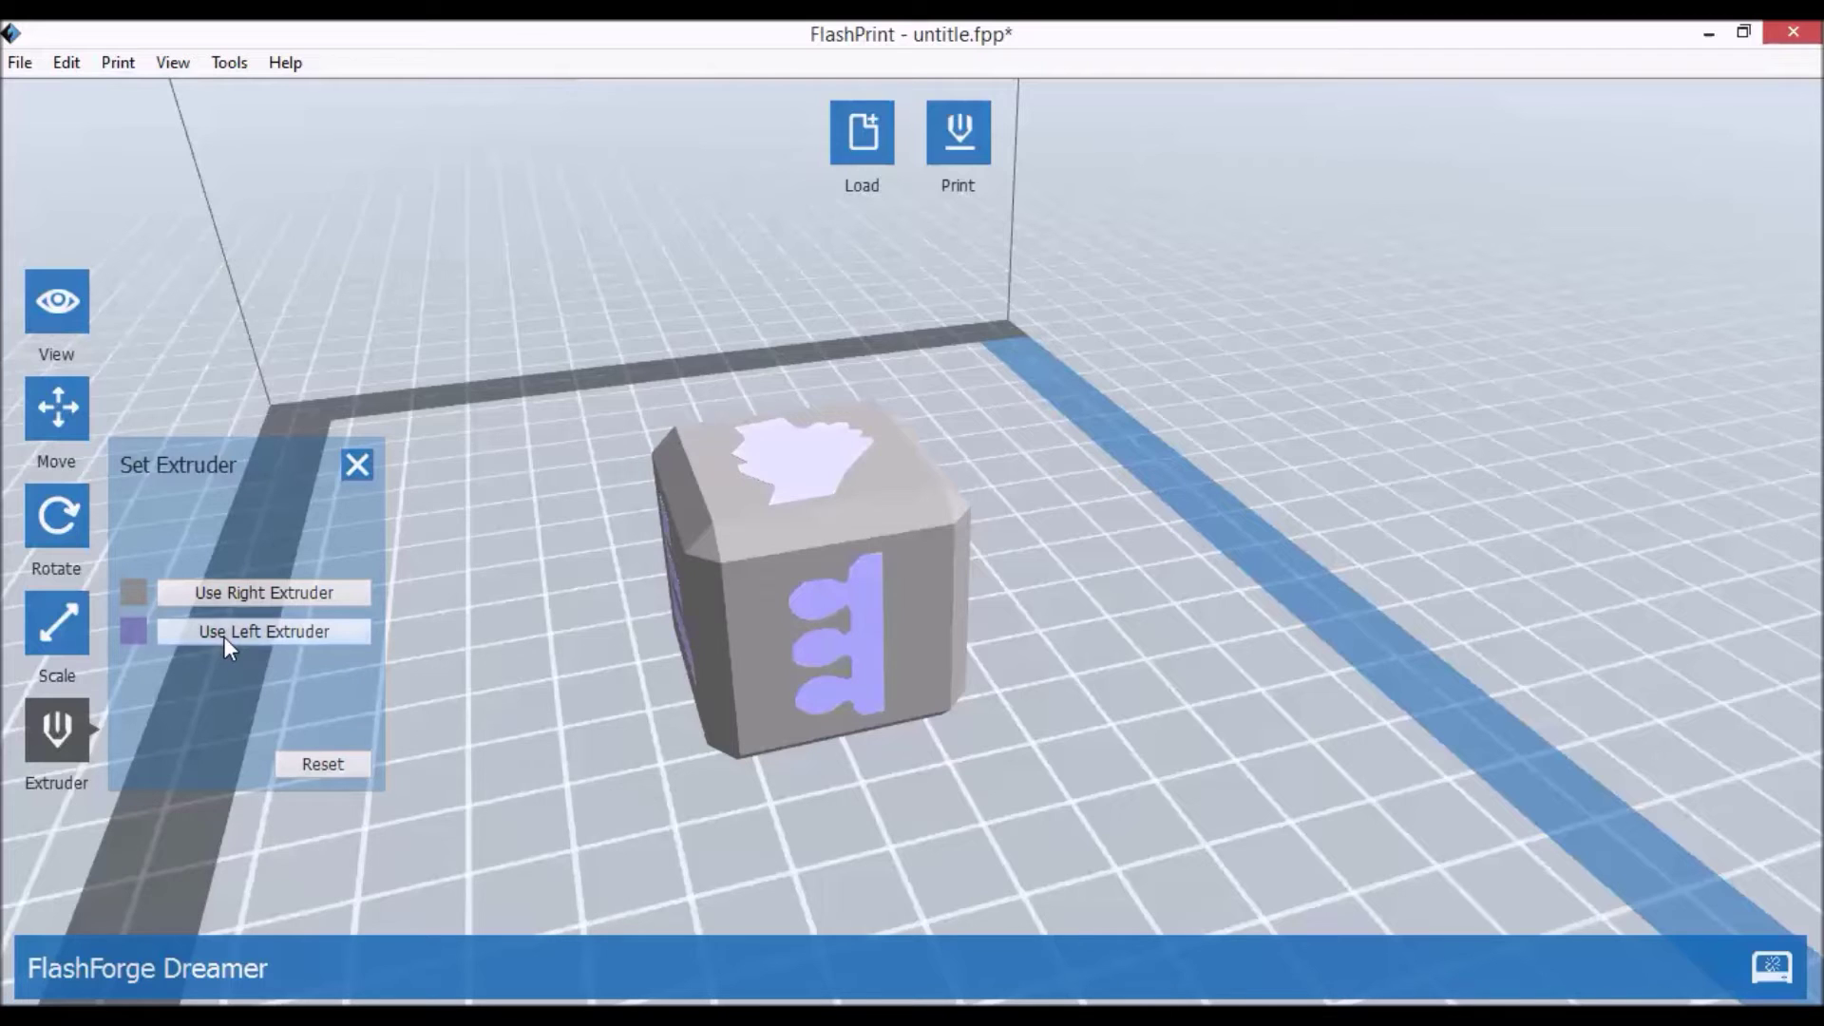
left_click(979, 766)
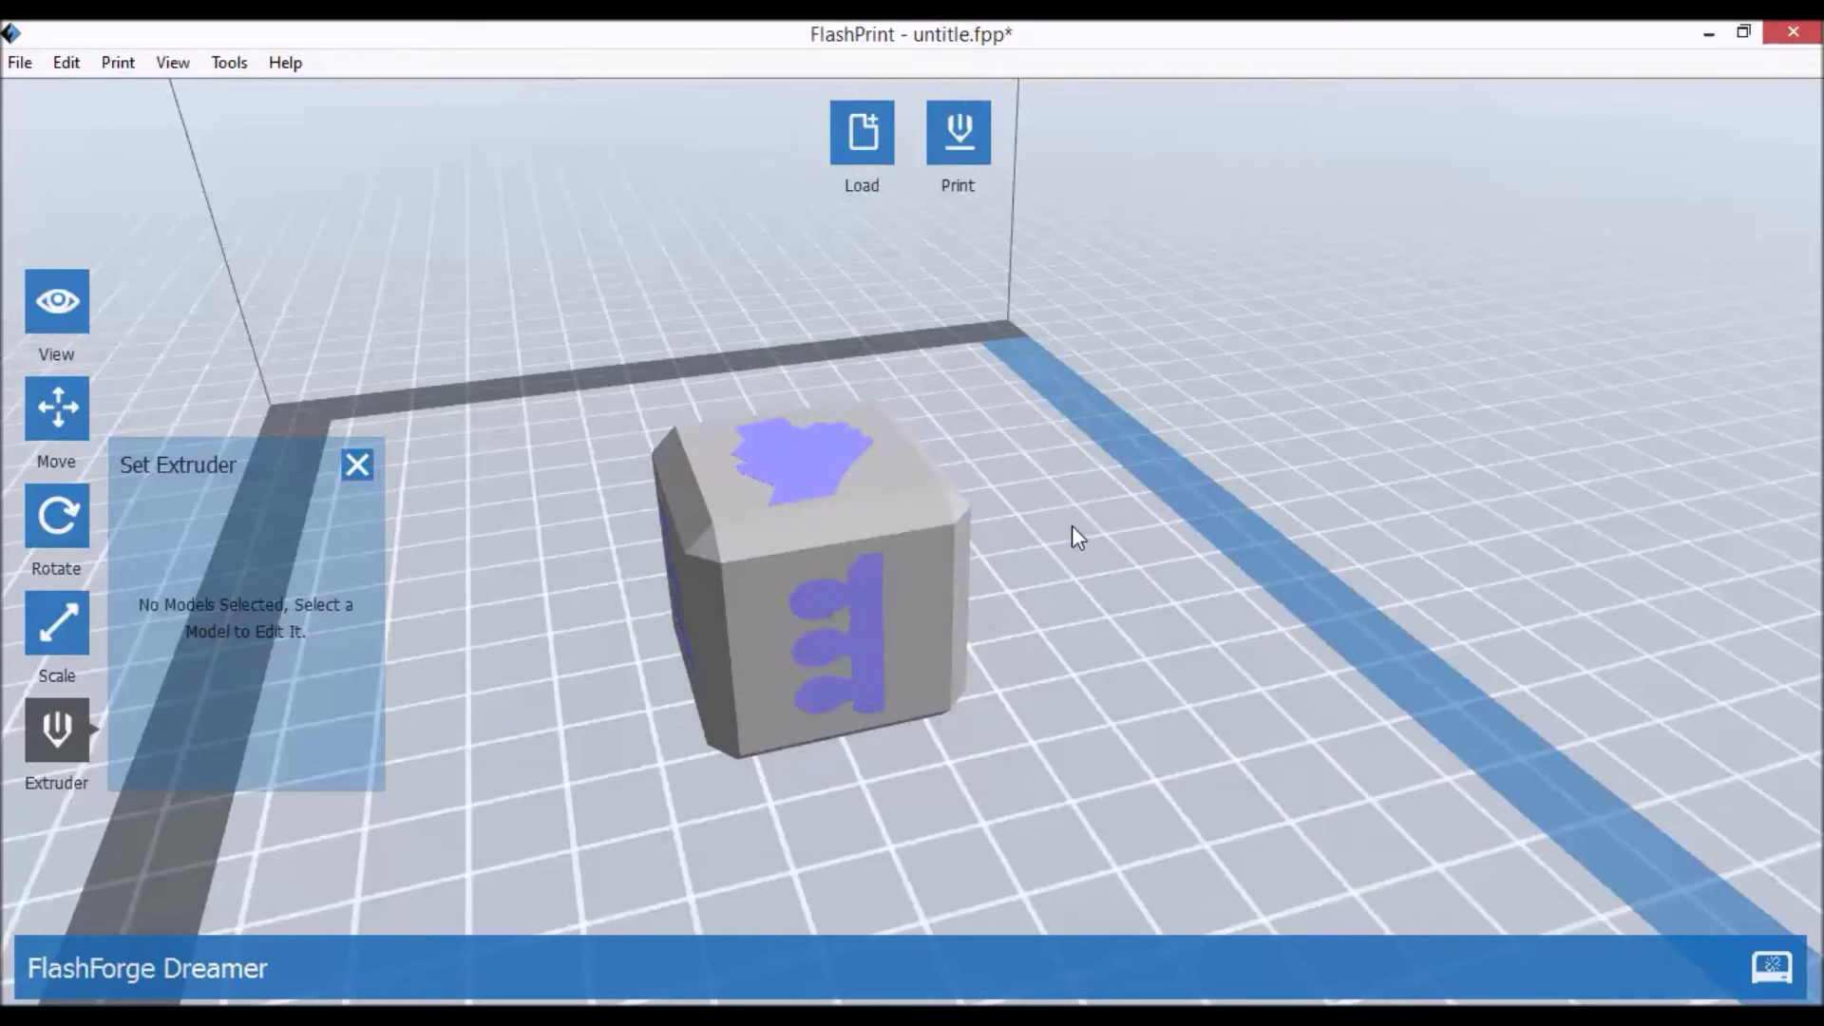
left_click_drag(1072, 527, 1034, 635)
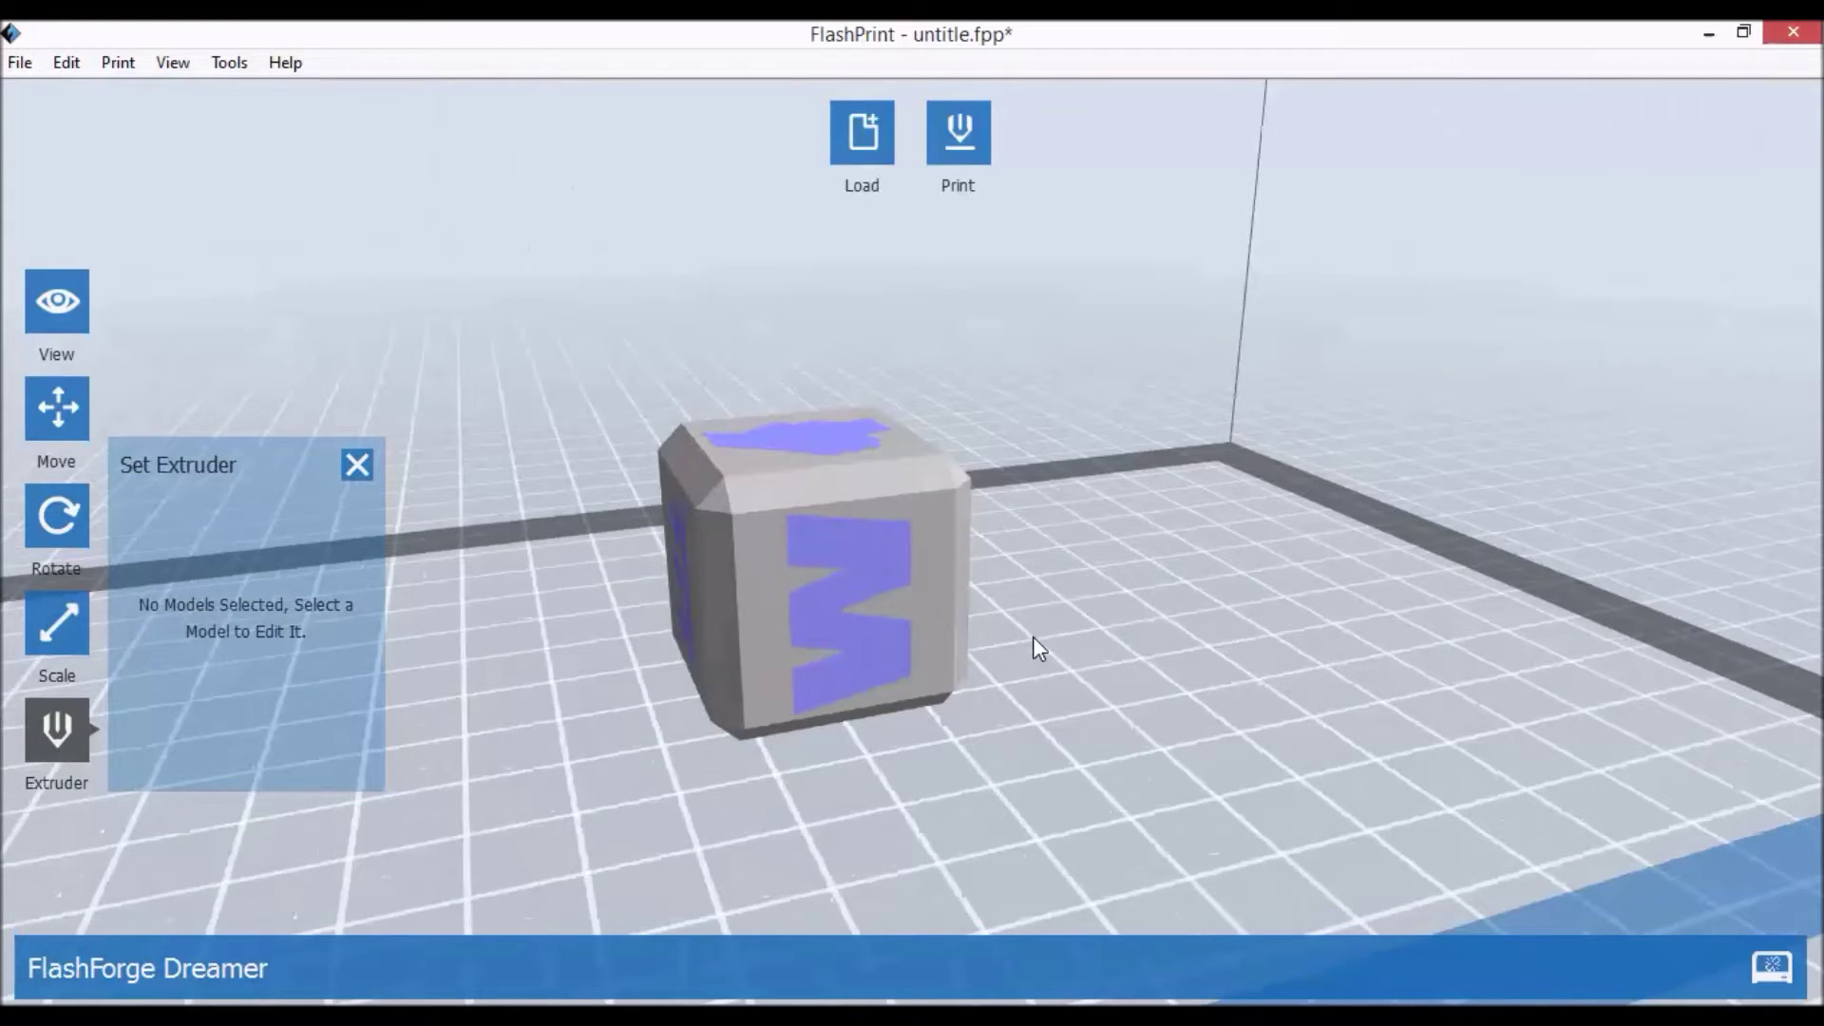
left_click(866, 566)
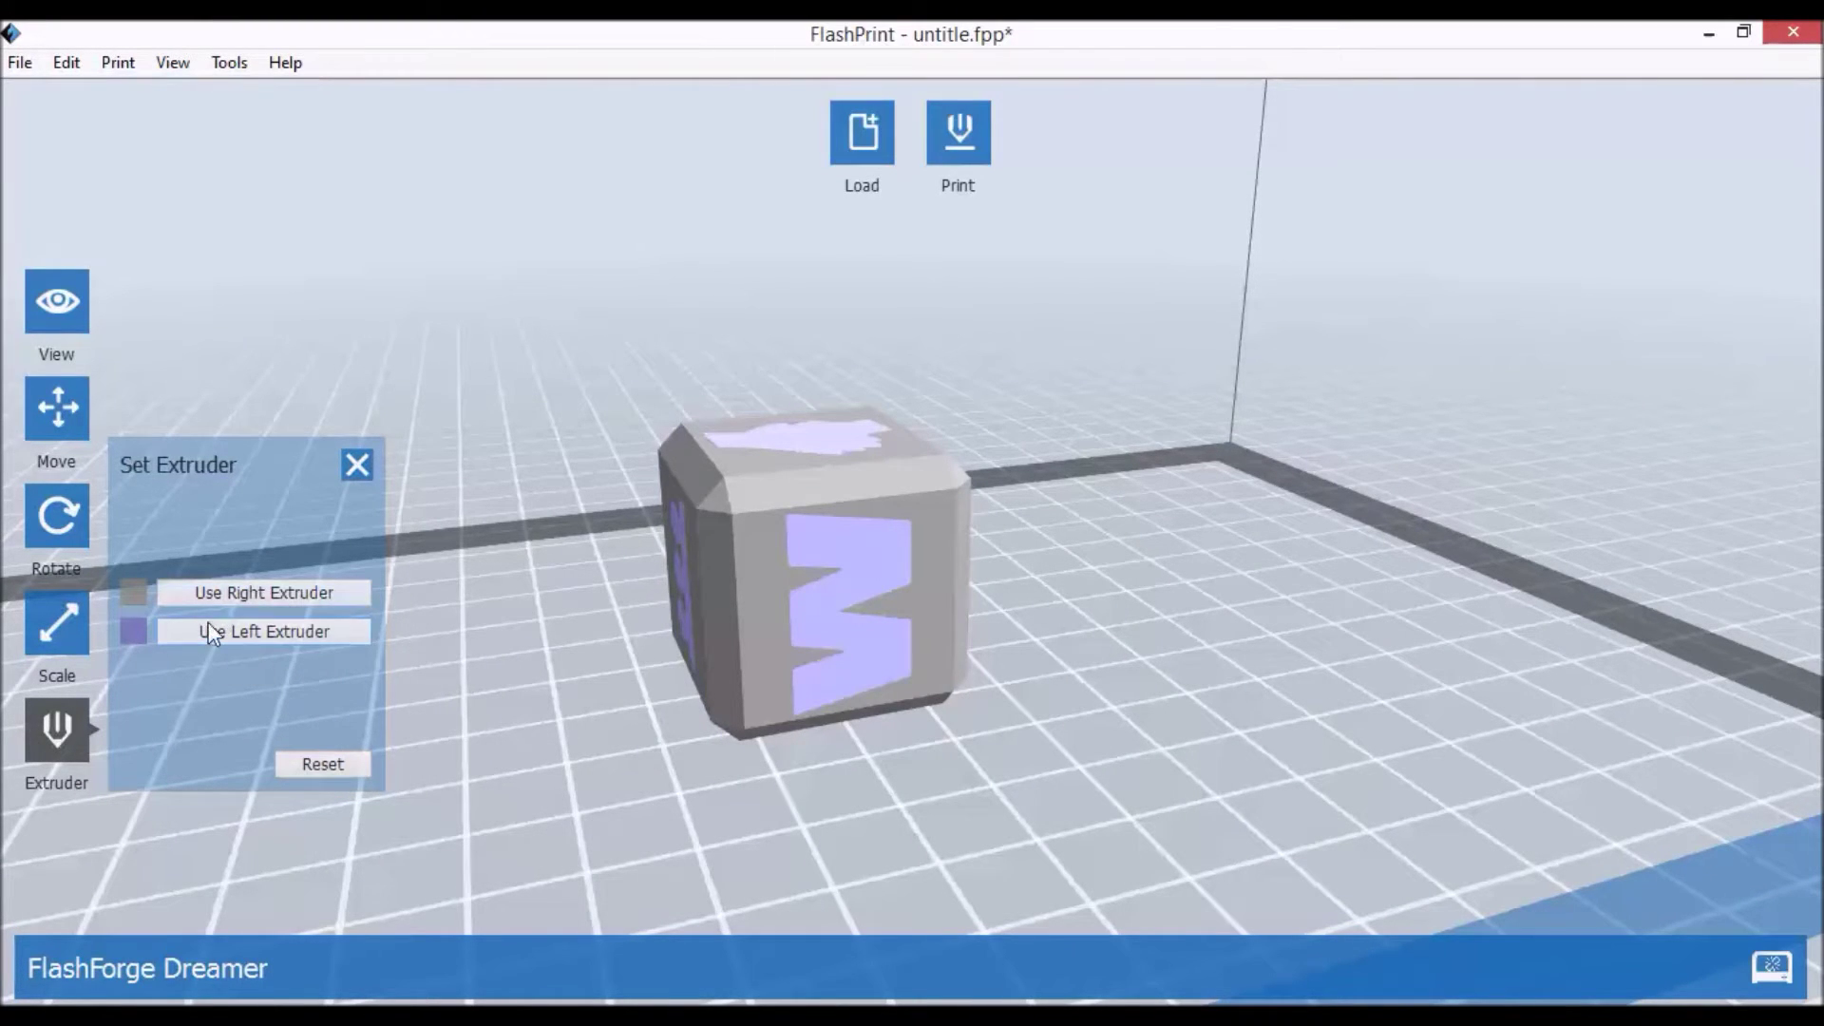
left_click(1107, 729)
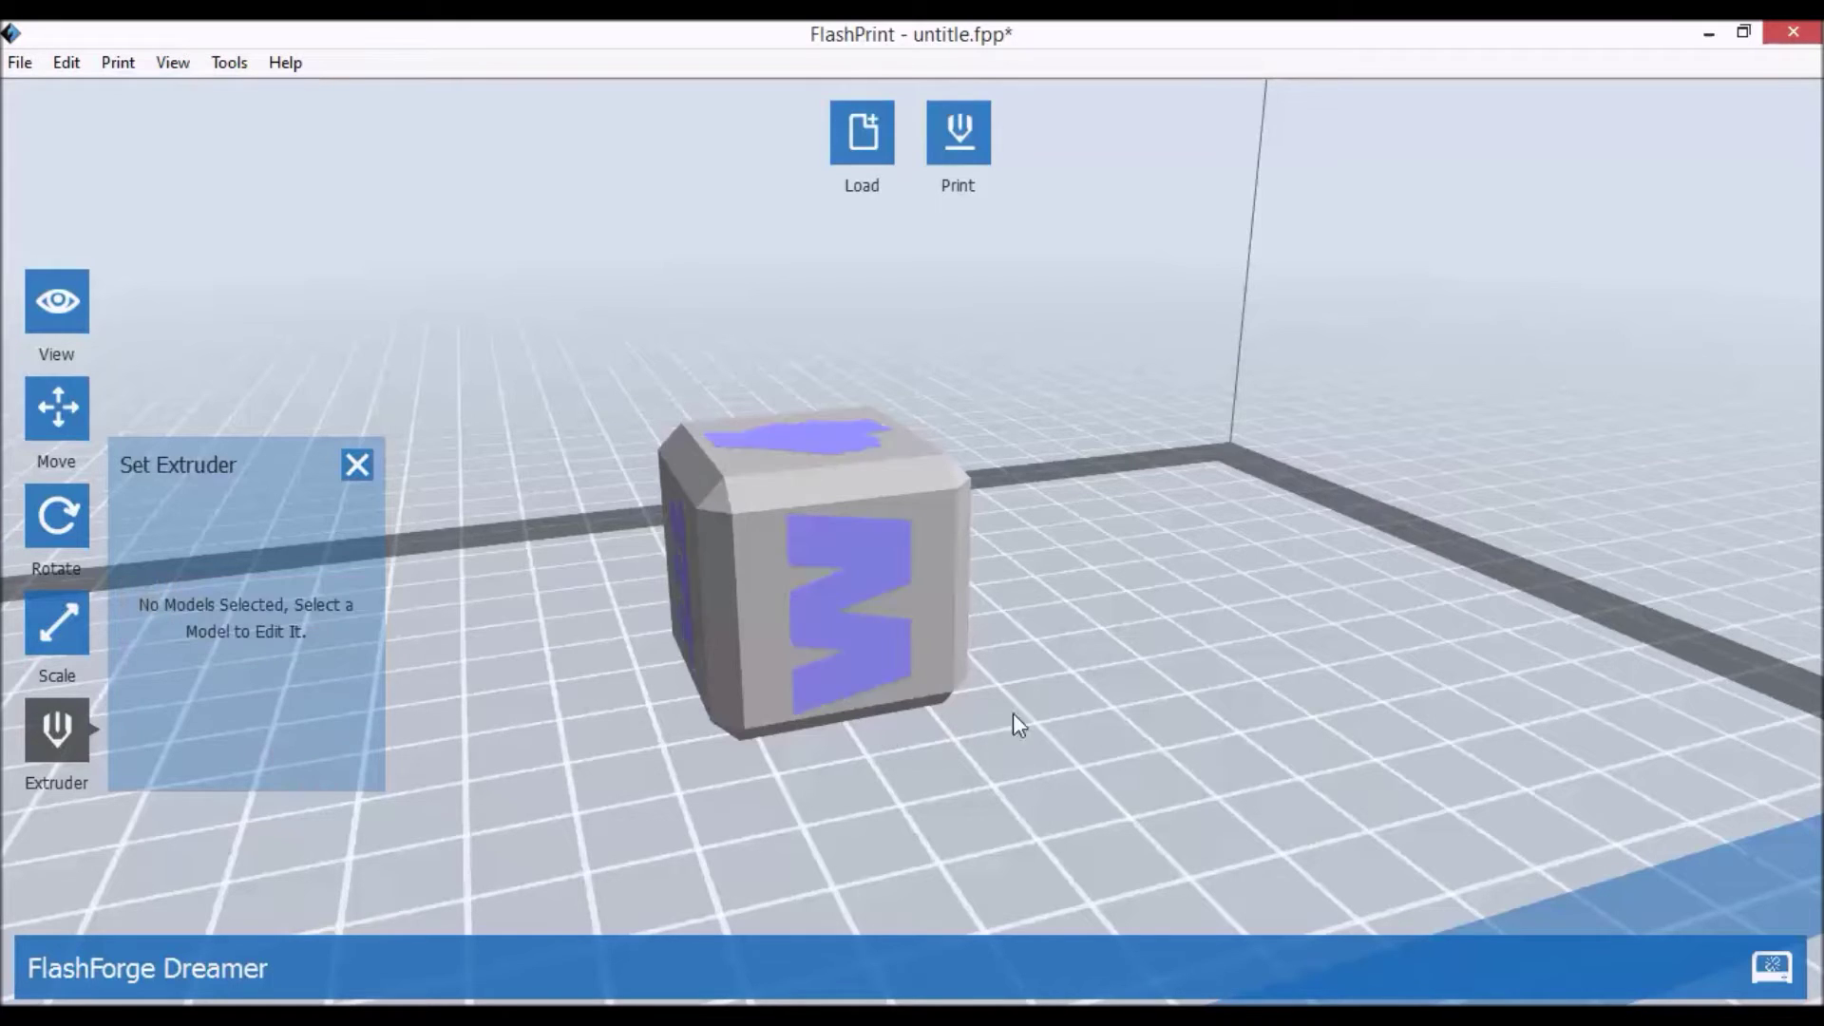
left_click_drag(1213, 680, 874, 575)
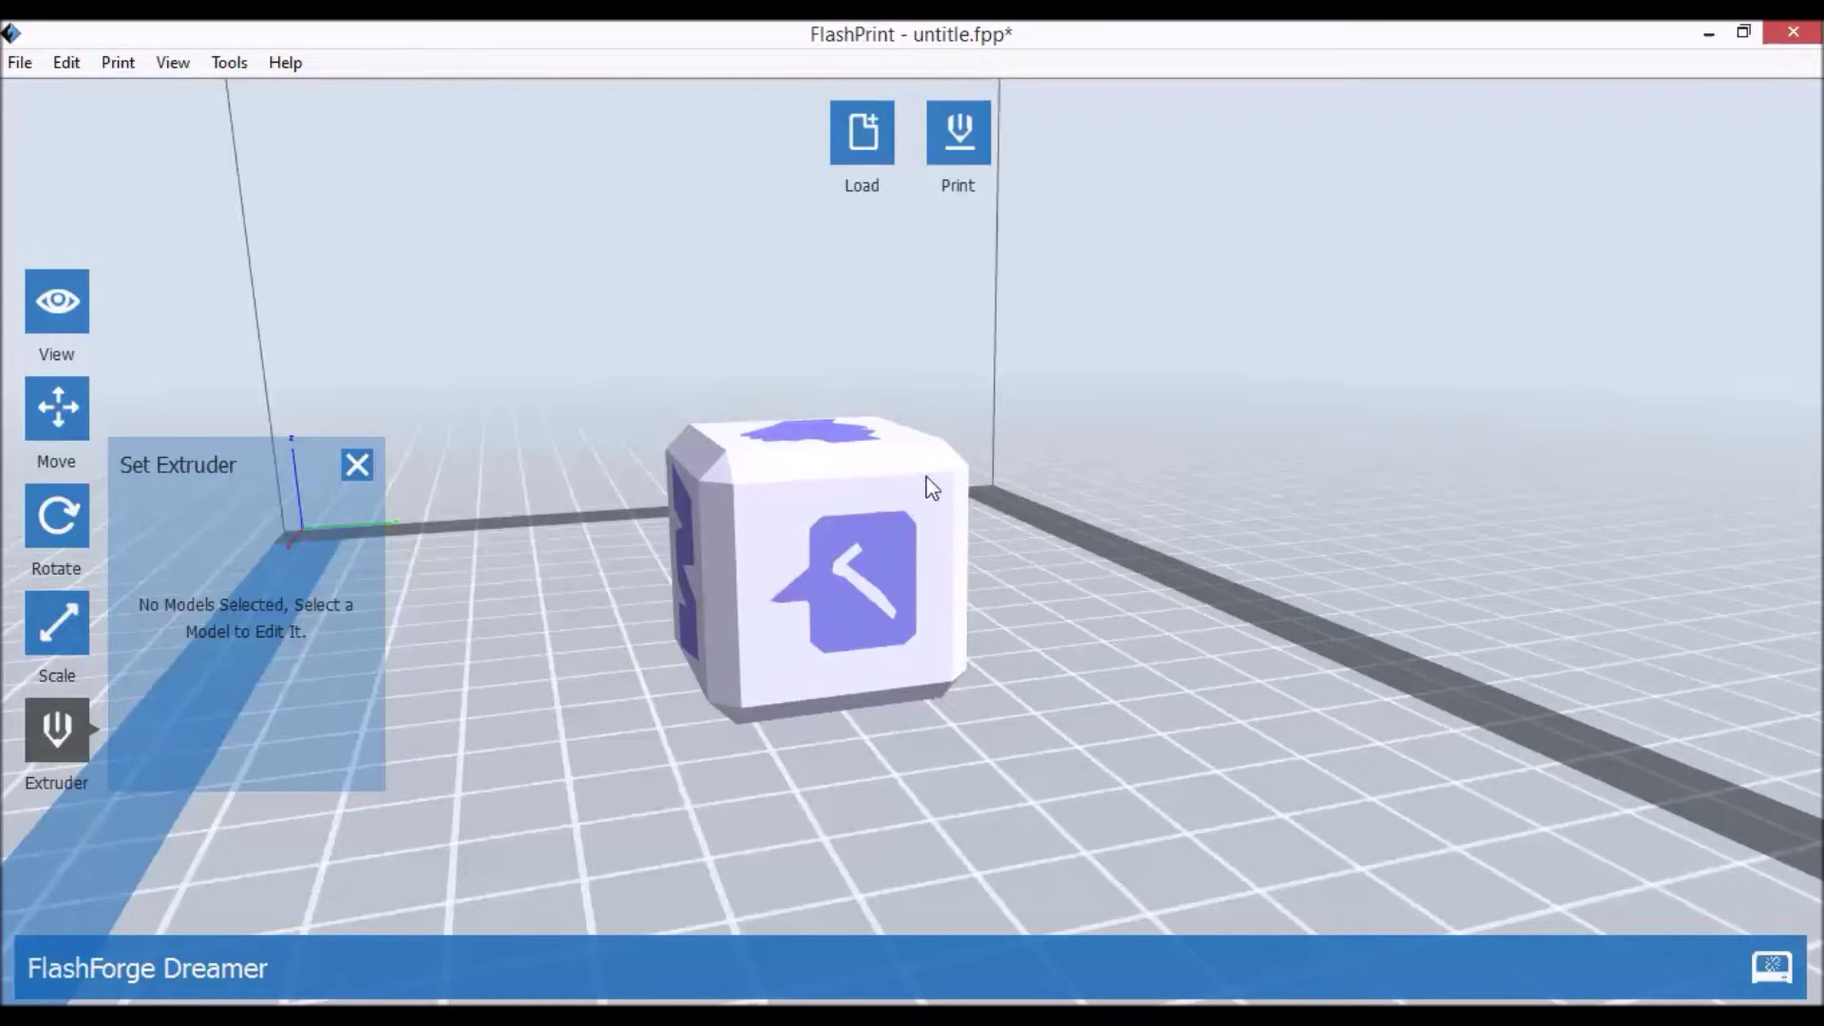
left_click_drag(1001, 447, 1117, 489)
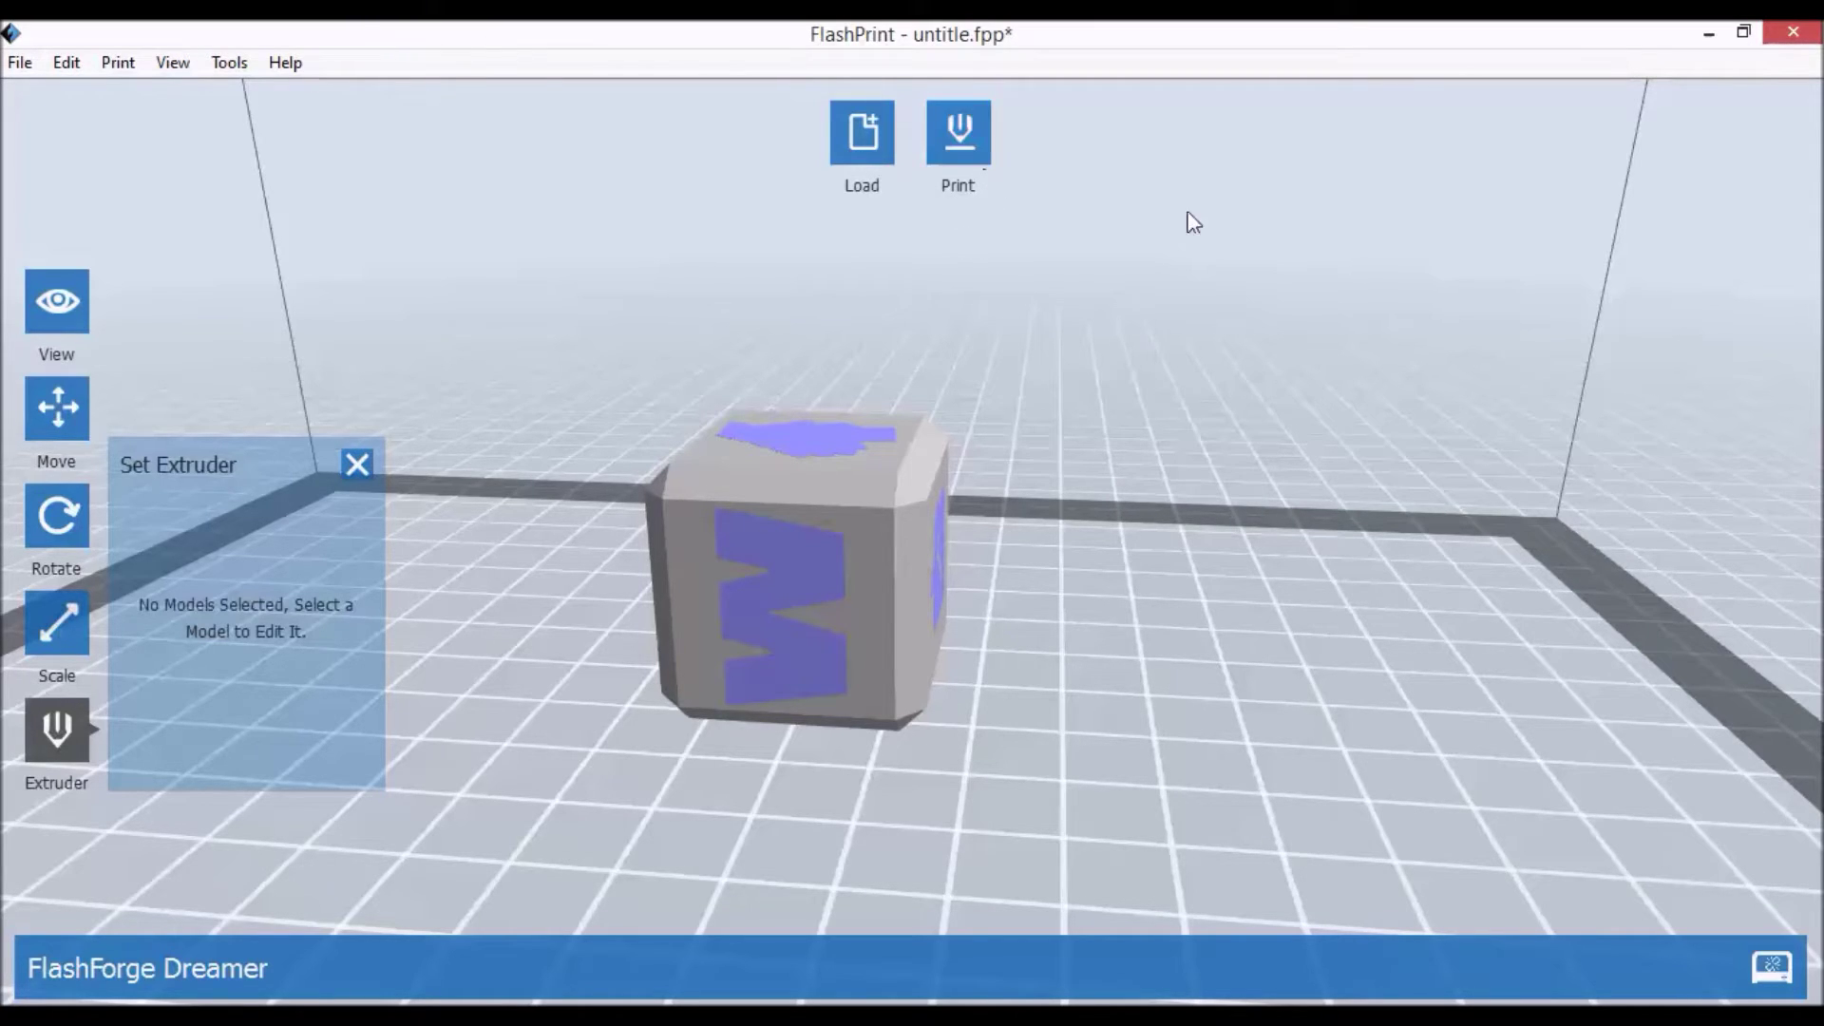
Set PLA for both right and left extruders in the Print settings.
left_click(973, 132)
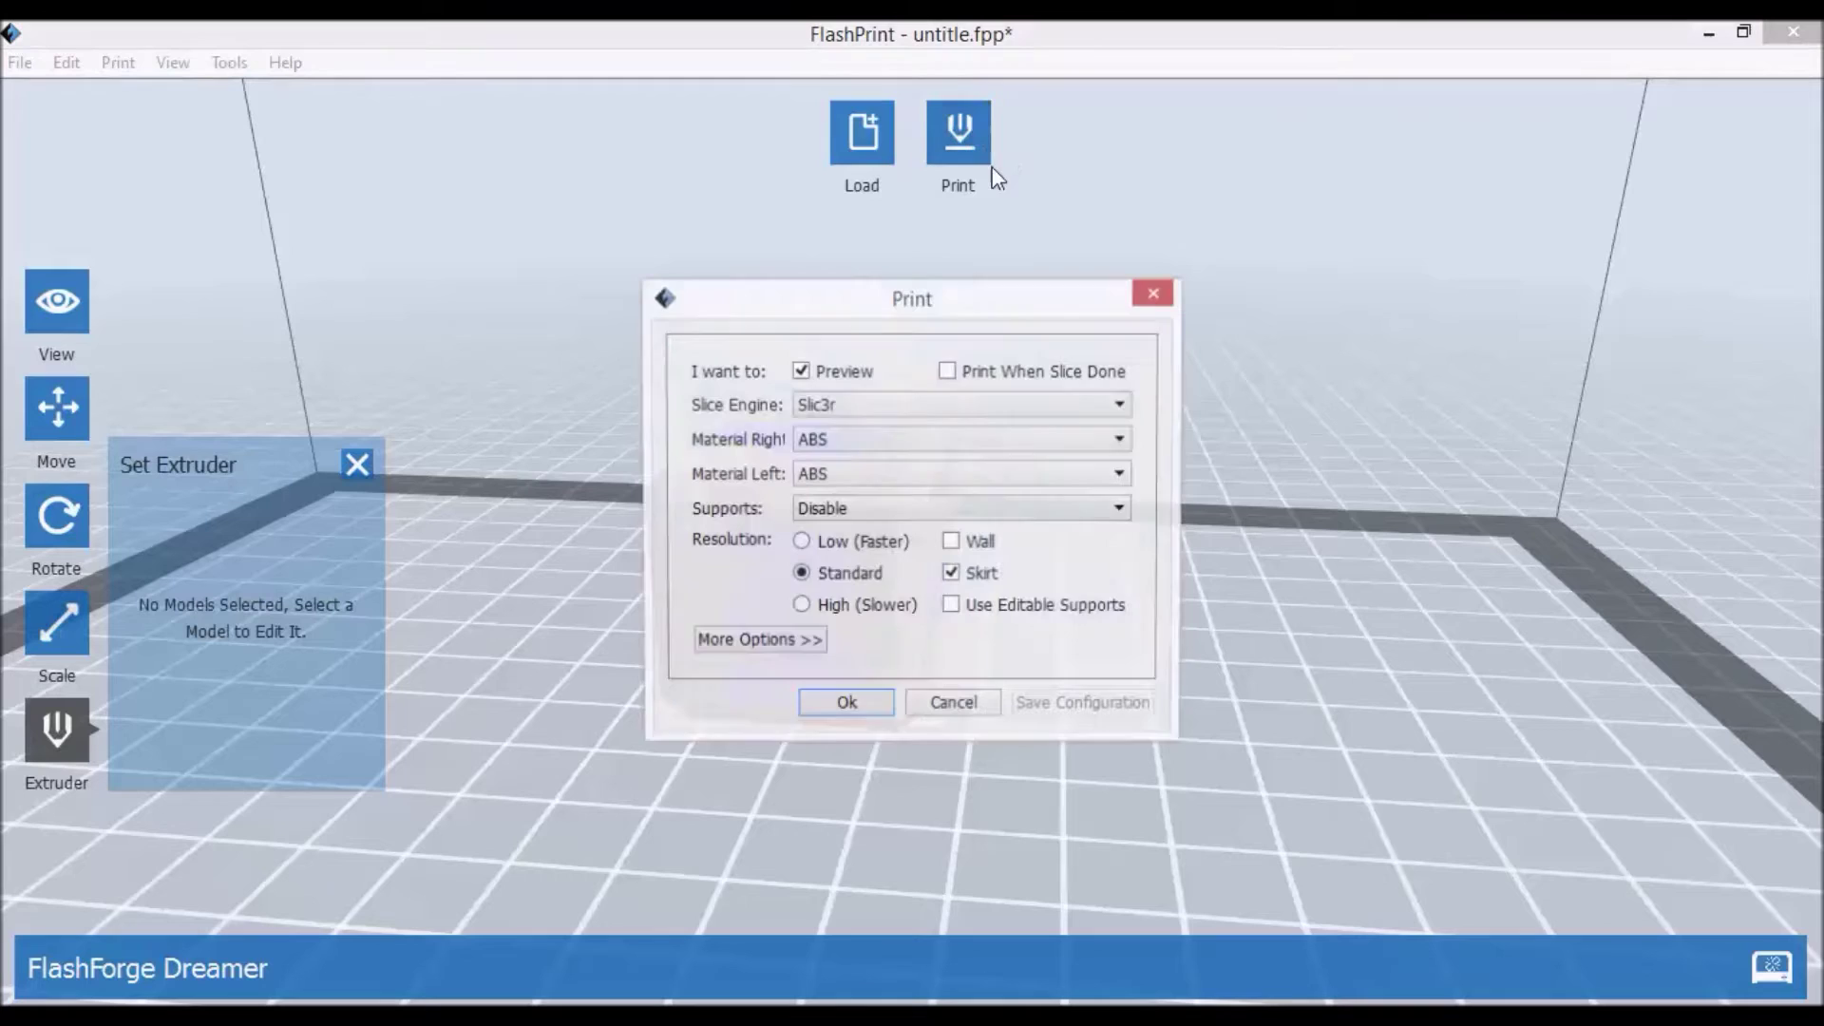
left_click(830, 439)
left_click(882, 480)
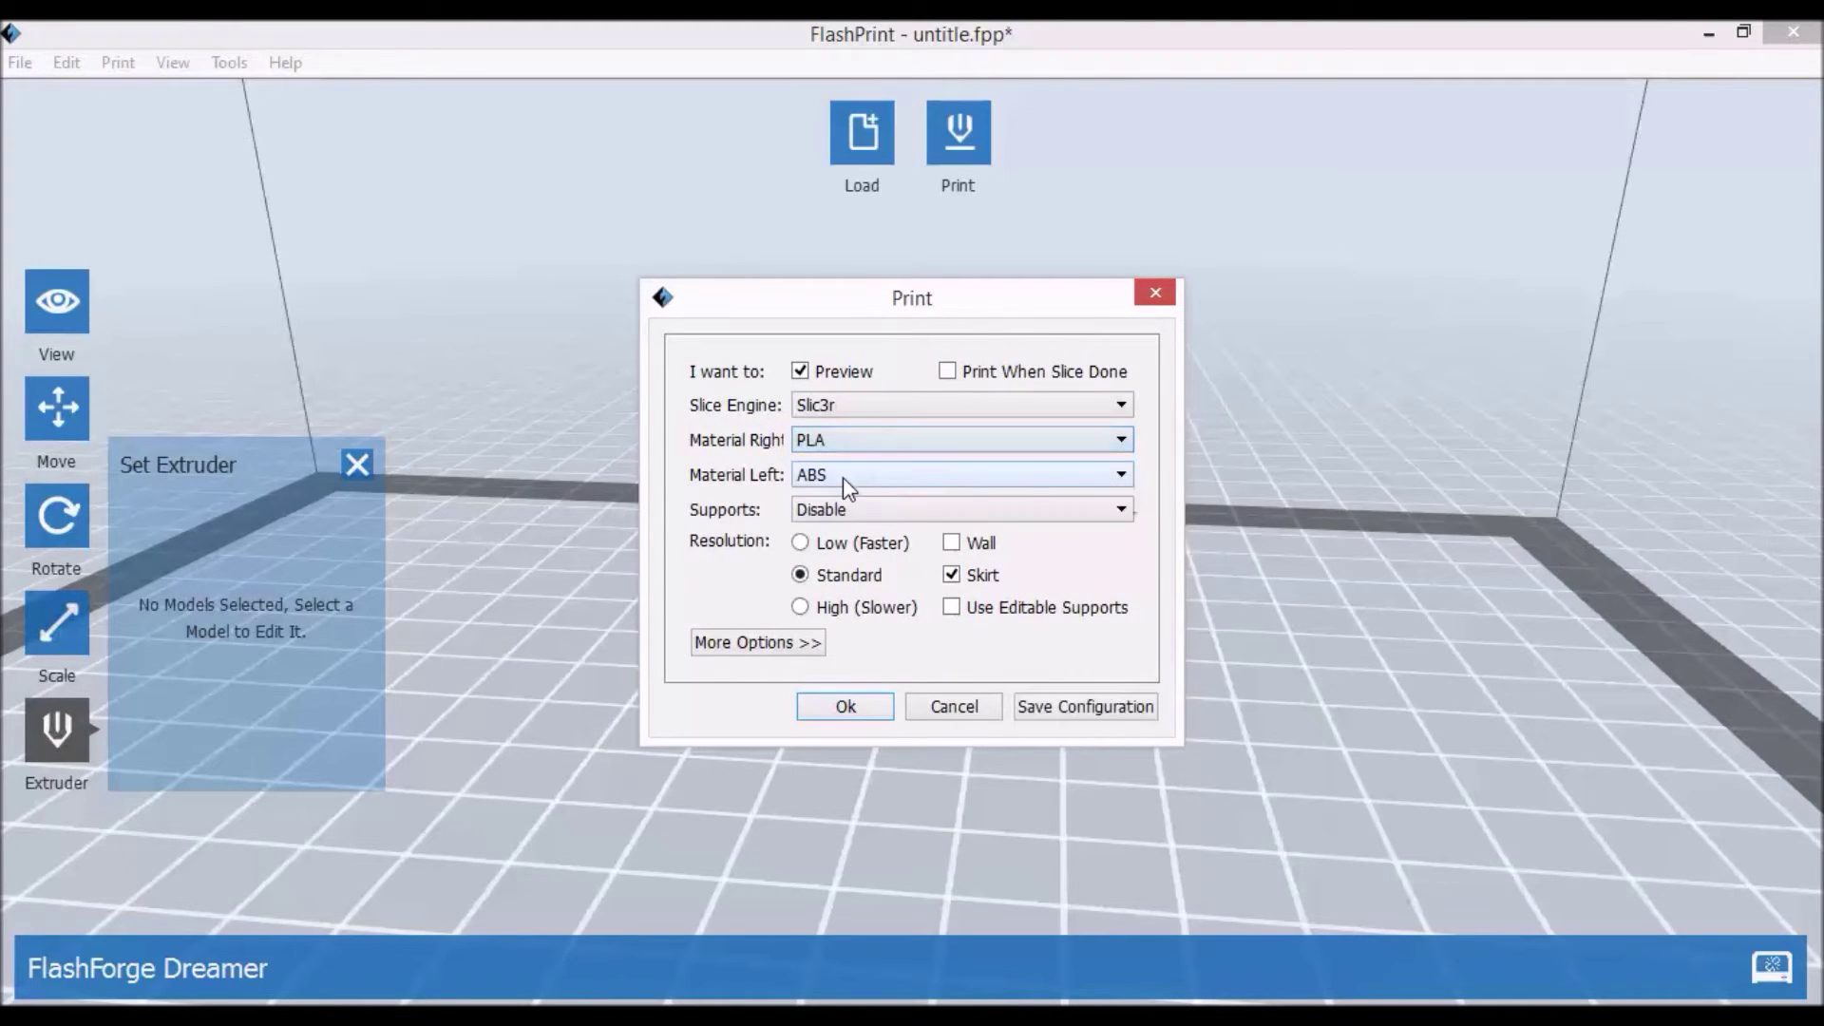
left_click(844, 474)
left_click(862, 516)
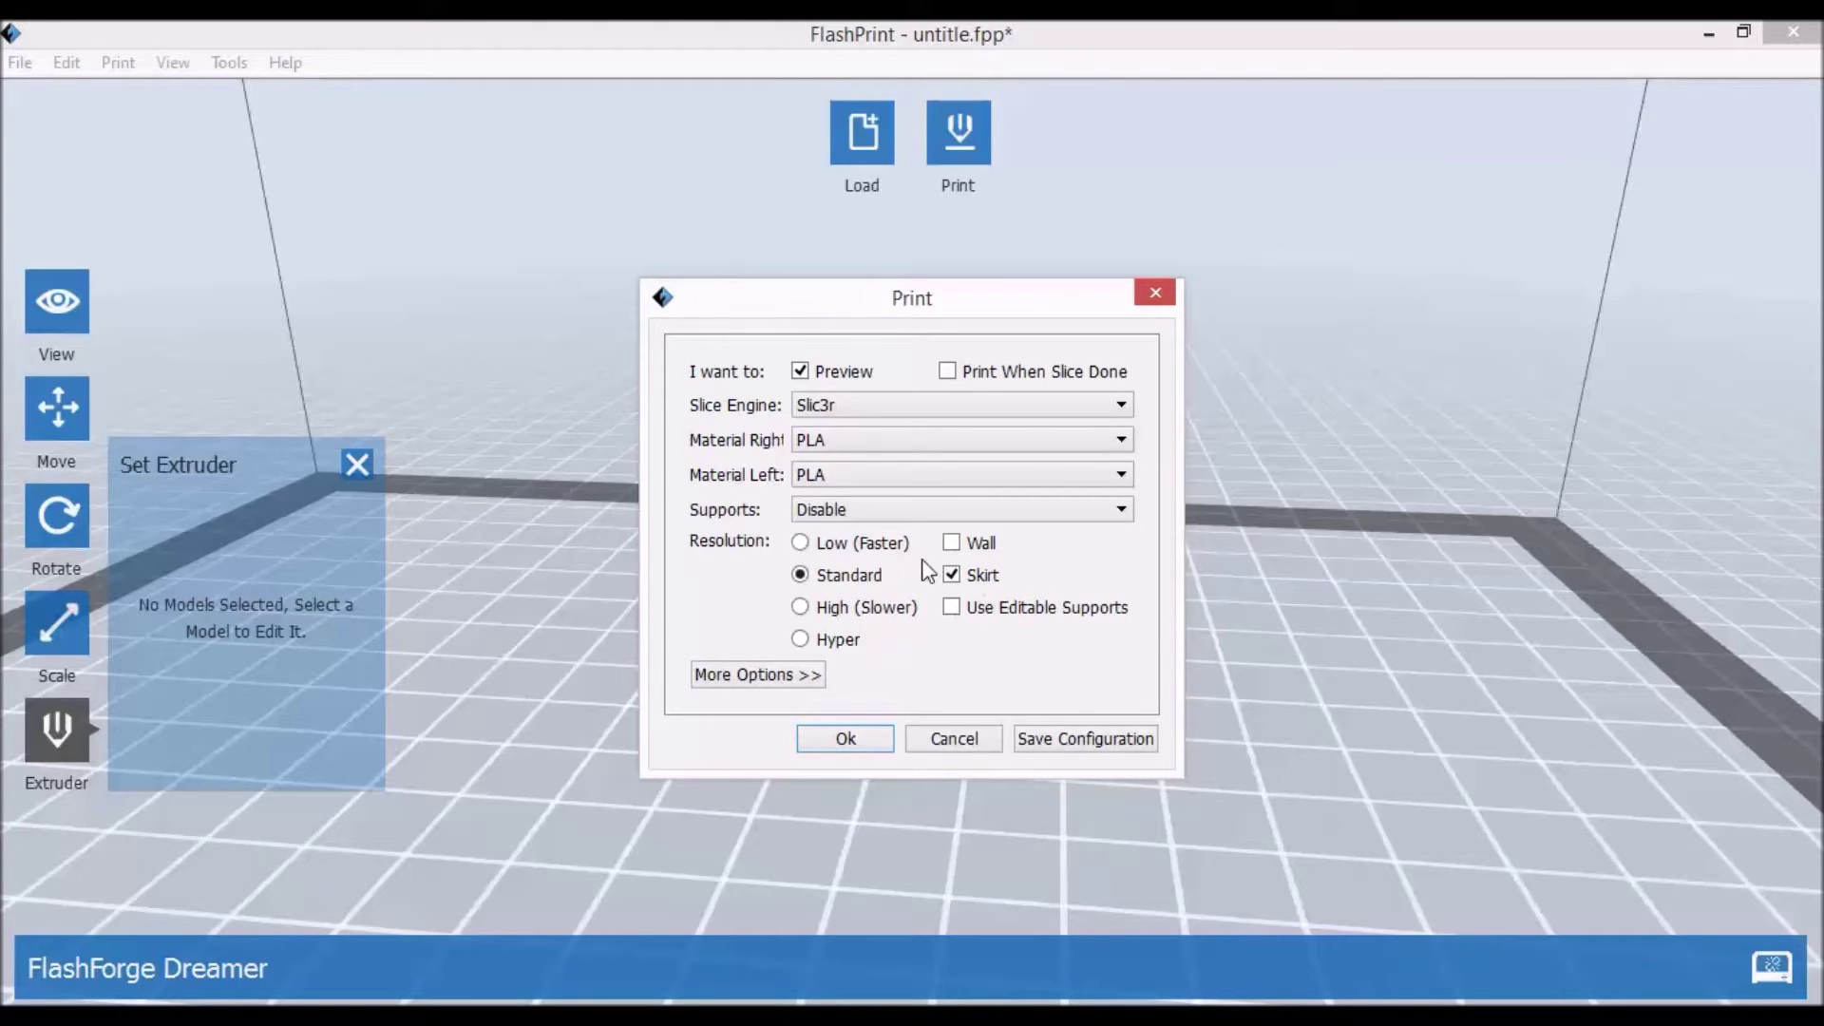
left_click(764, 674)
left_click_drag(871, 306, 692, 89)
Set both extruder temperatures to 200 and the platform temperature to 60.
left_click(800, 500)
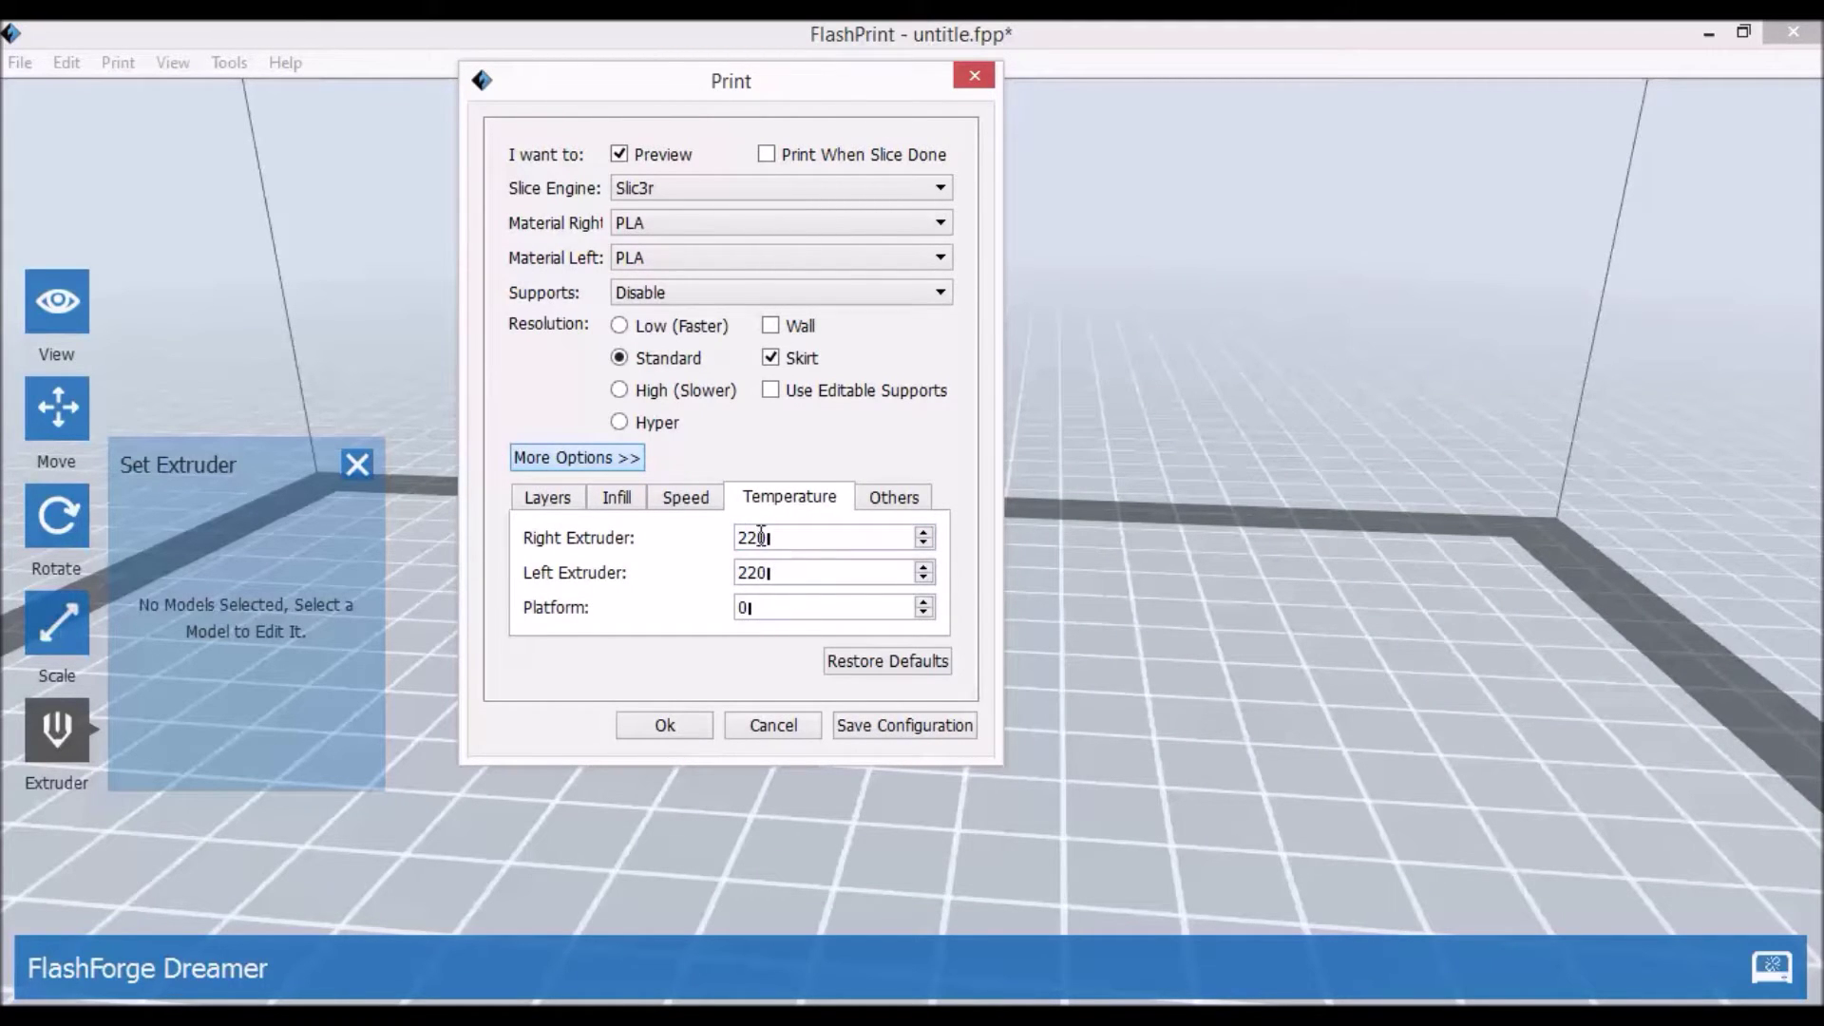
left_click_drag(772, 93, 389, 76)
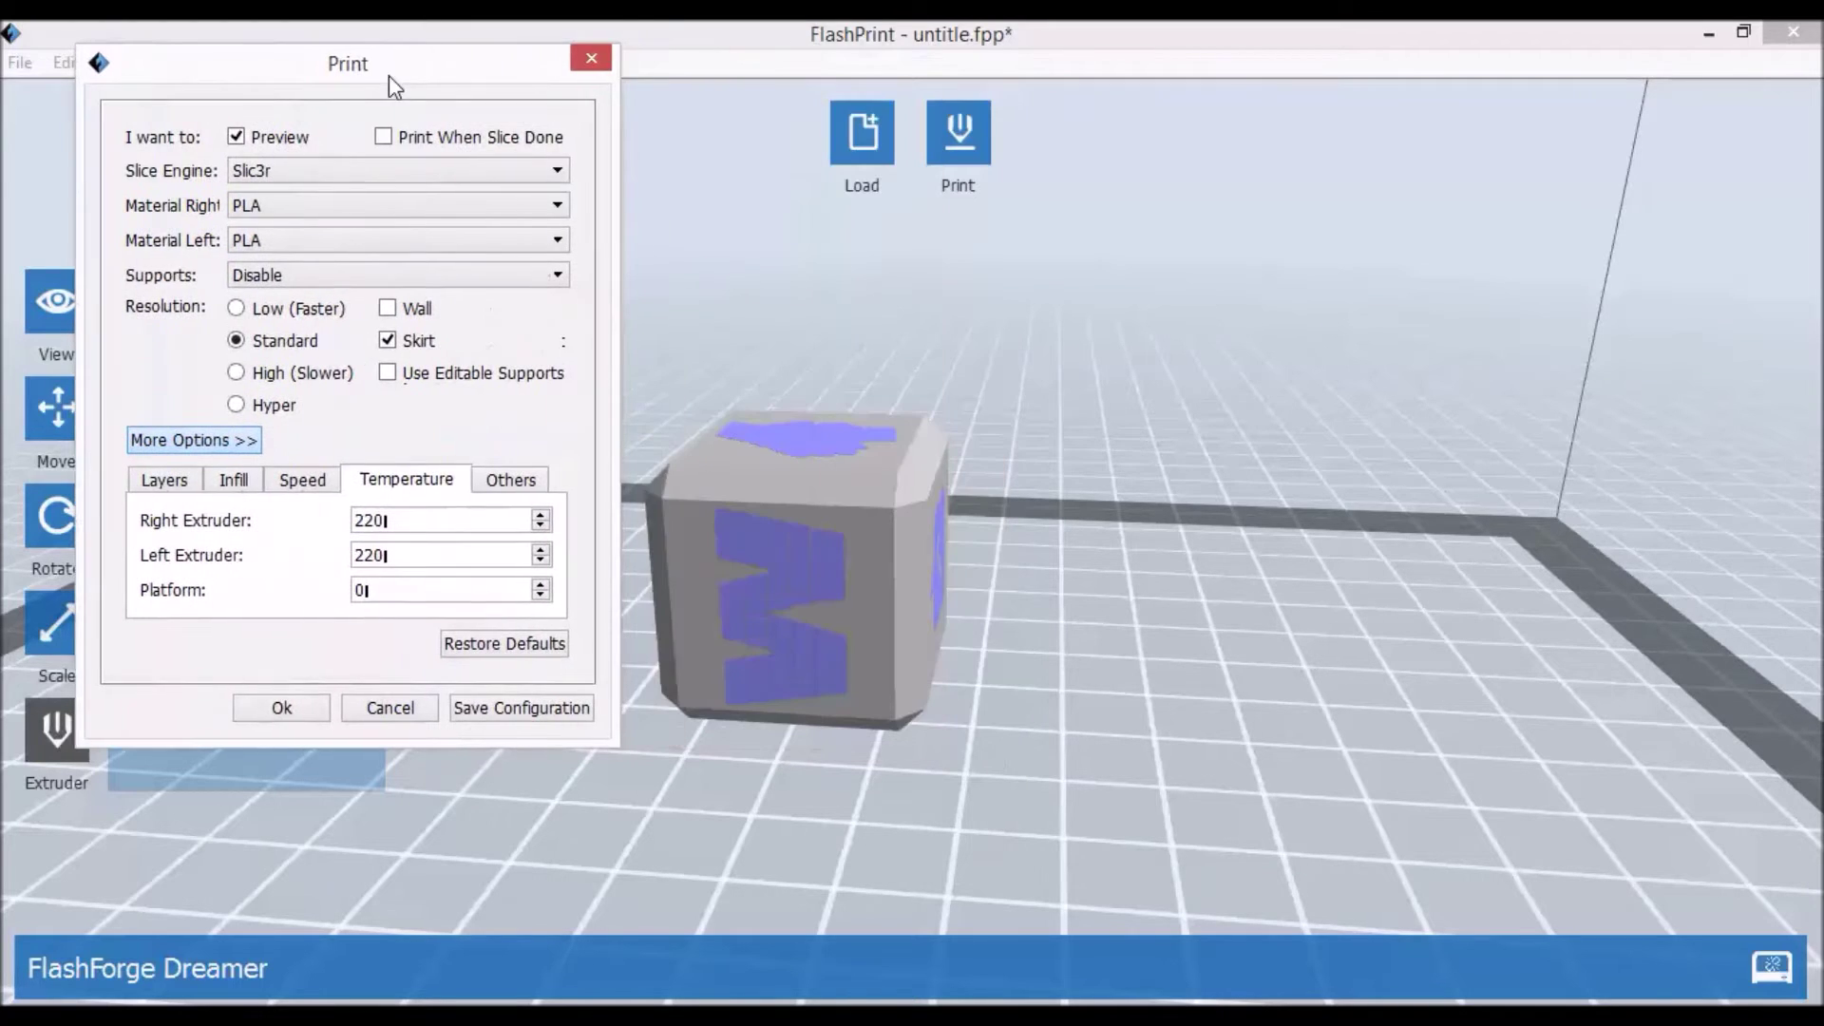
double_click(362, 589)
type("60")
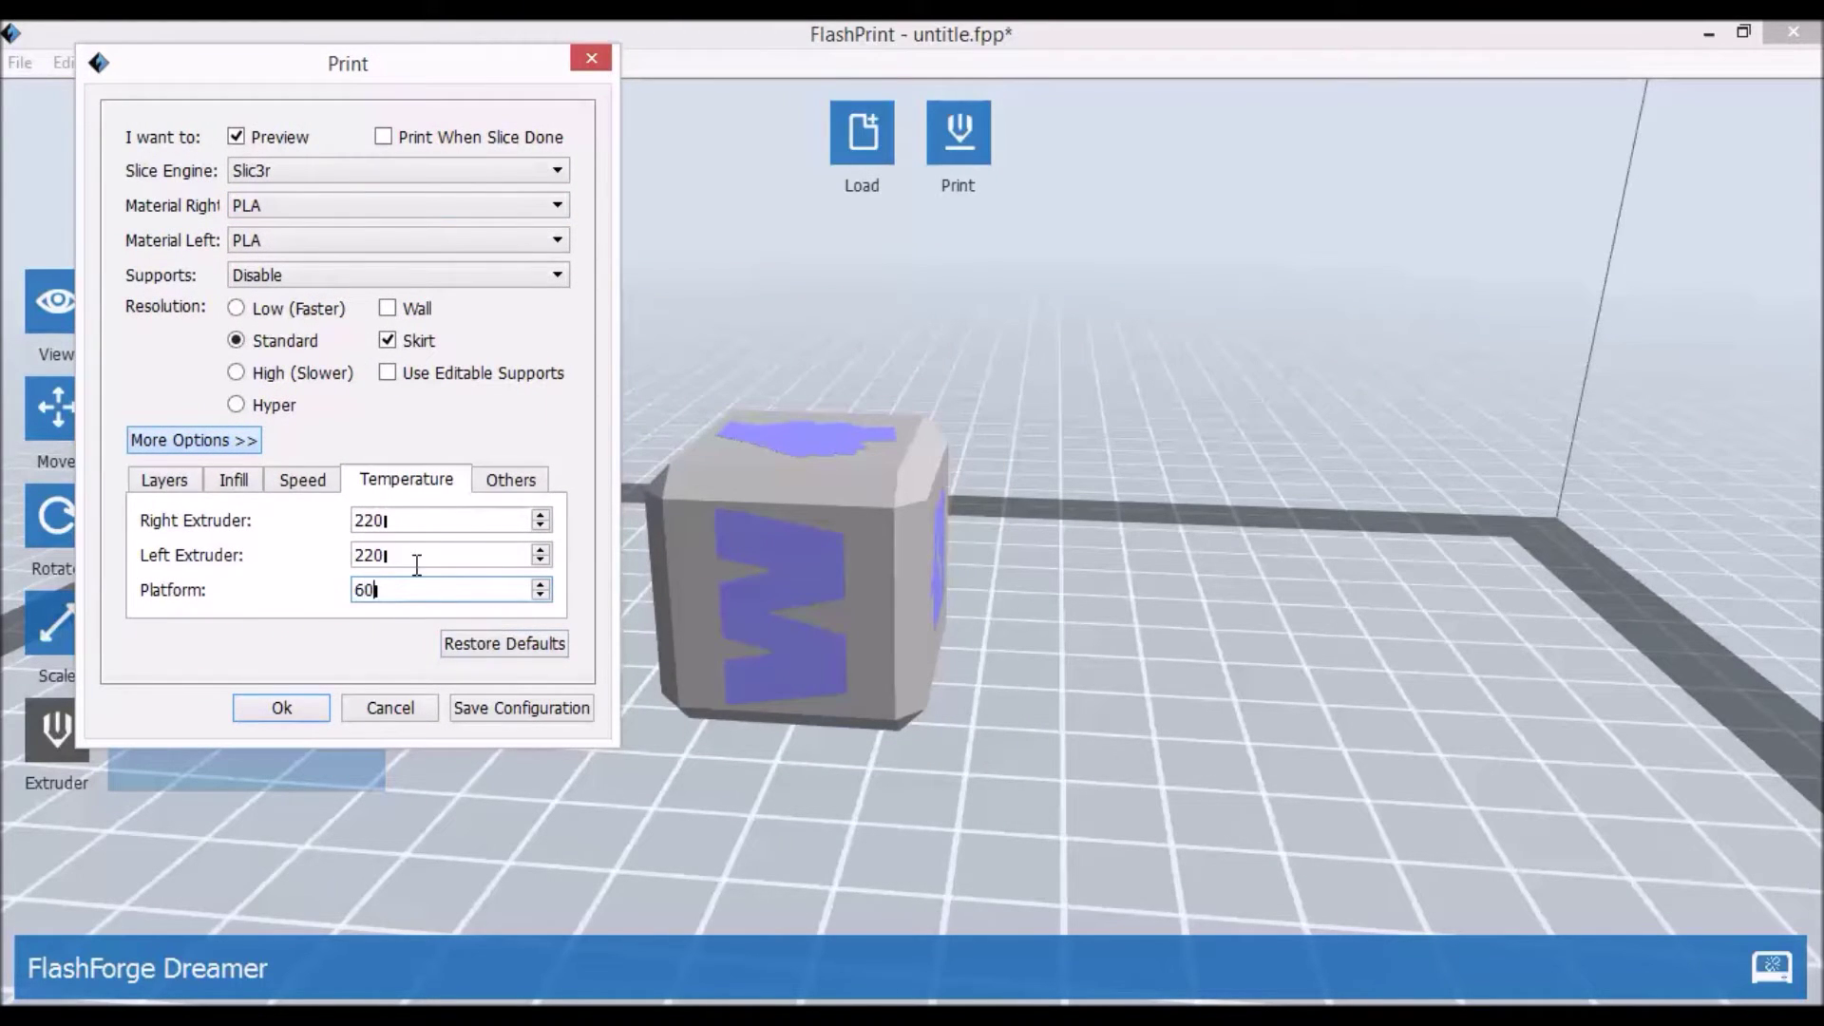
left_click(373, 521)
key("BackSpace")
type("0")
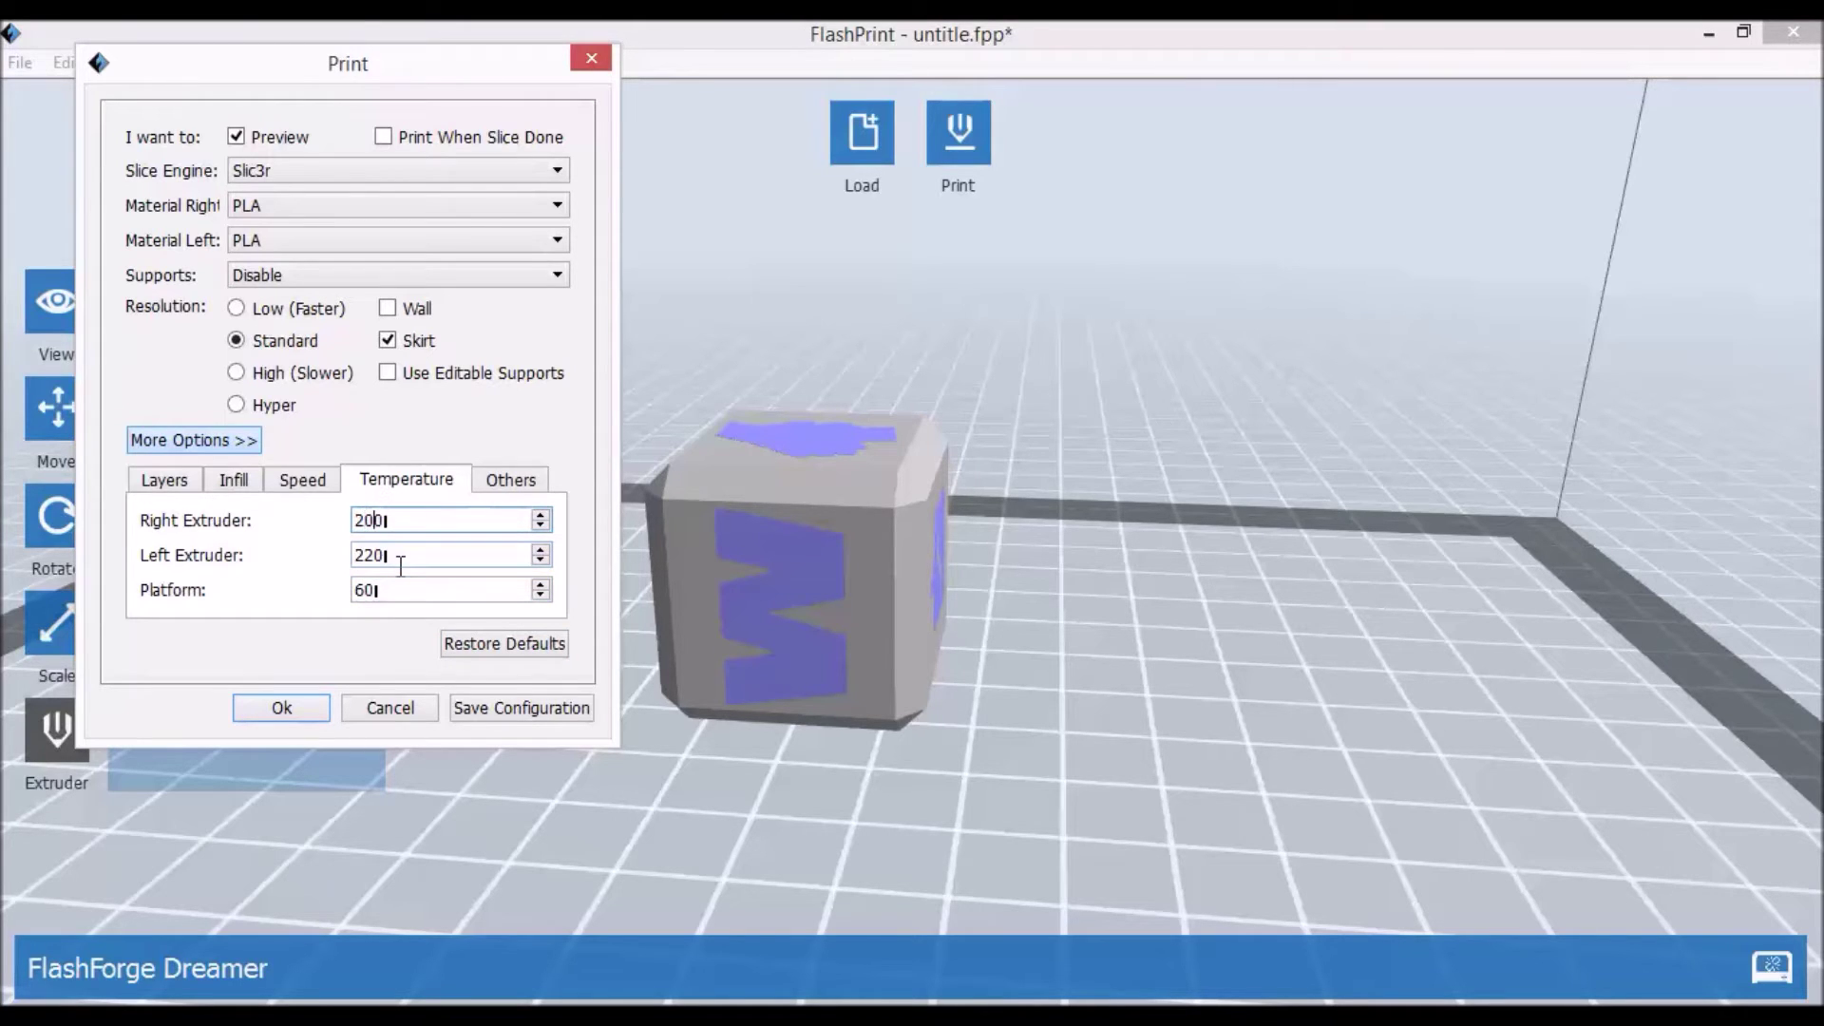
double_click(400, 568)
type("200")
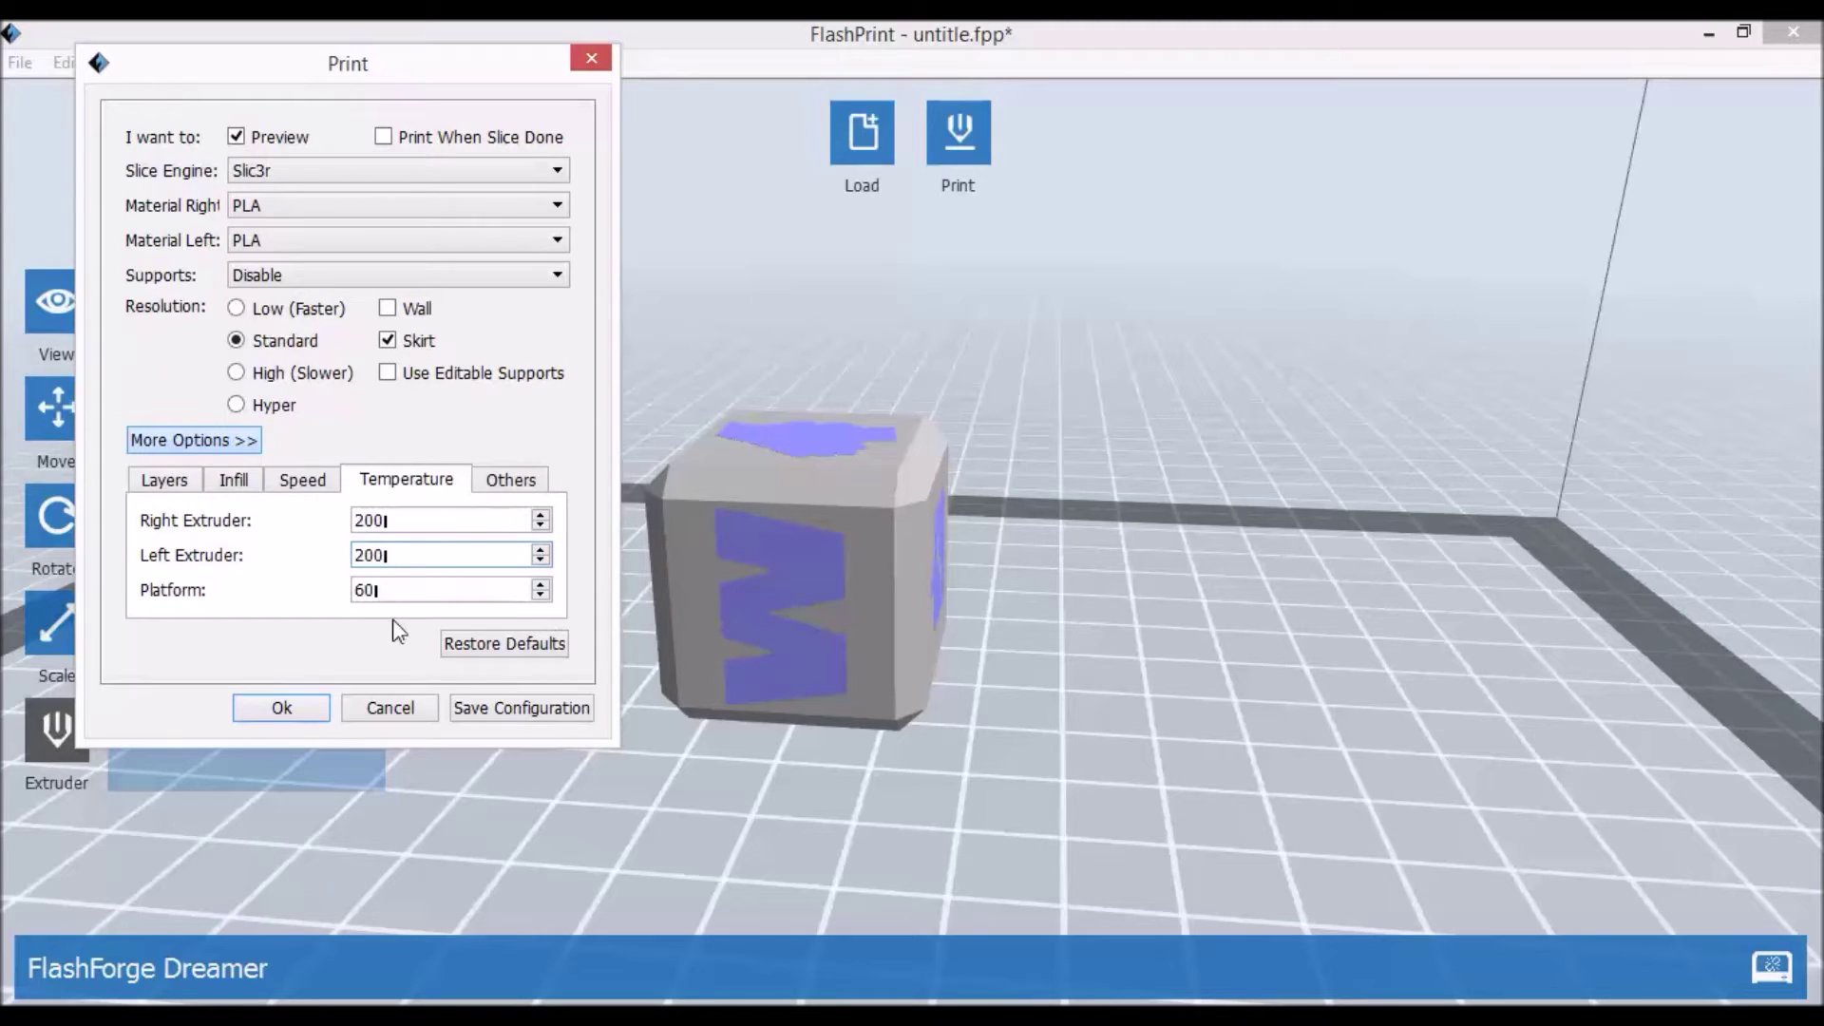
left_click(308, 483)
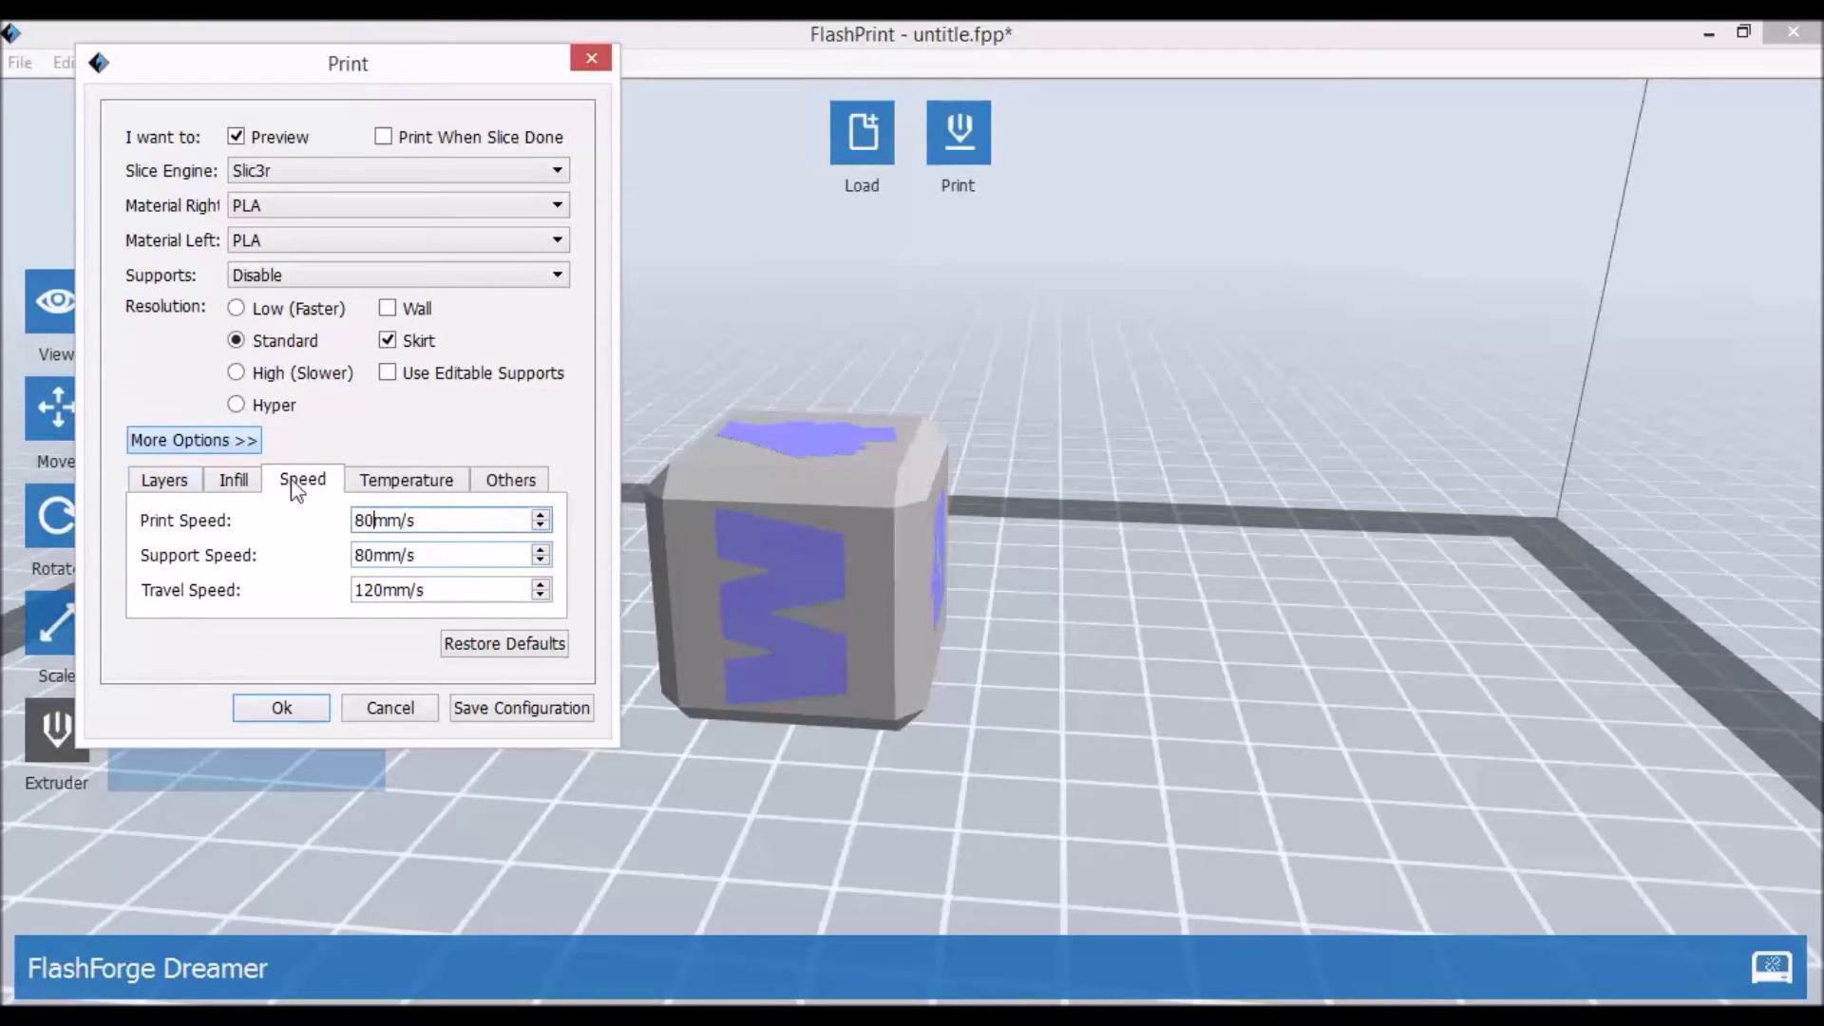
Review the 20% Hexagon infill, then return to the 80mm/s speed settings.
left_click_drag(348, 64, 407, 72)
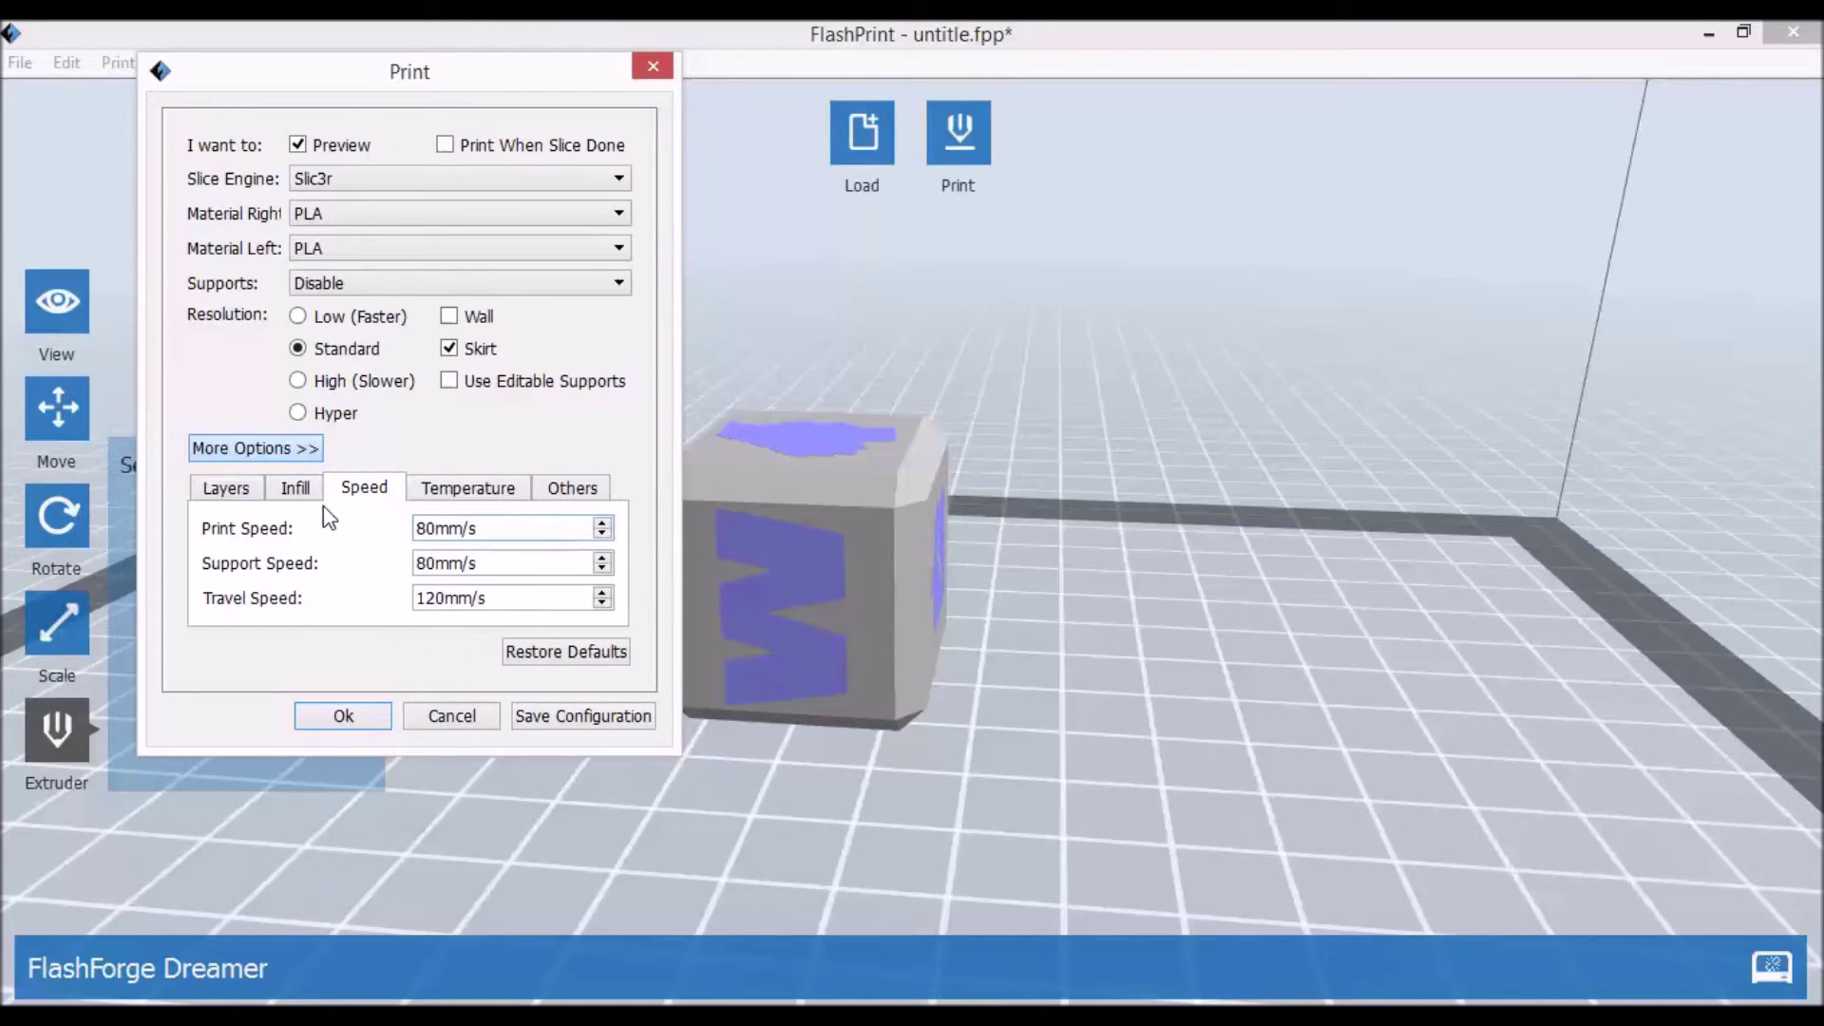
left_click(300, 489)
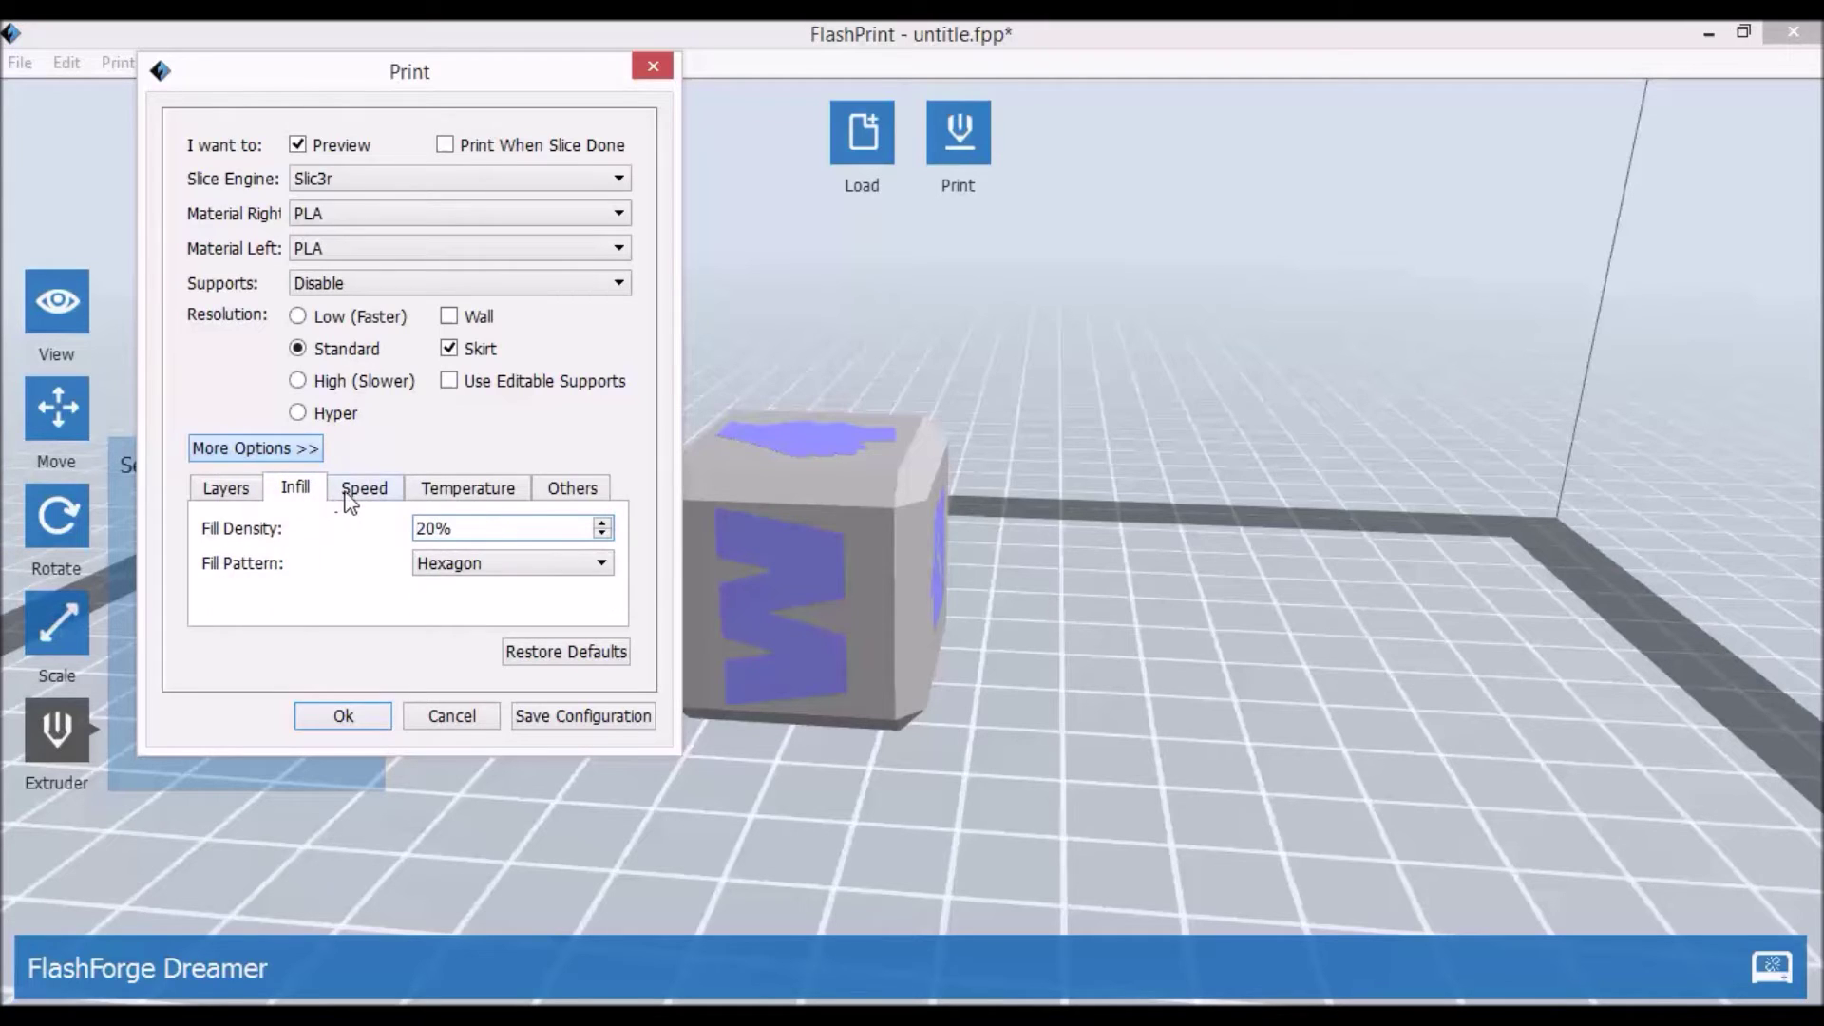
left_click(350, 498)
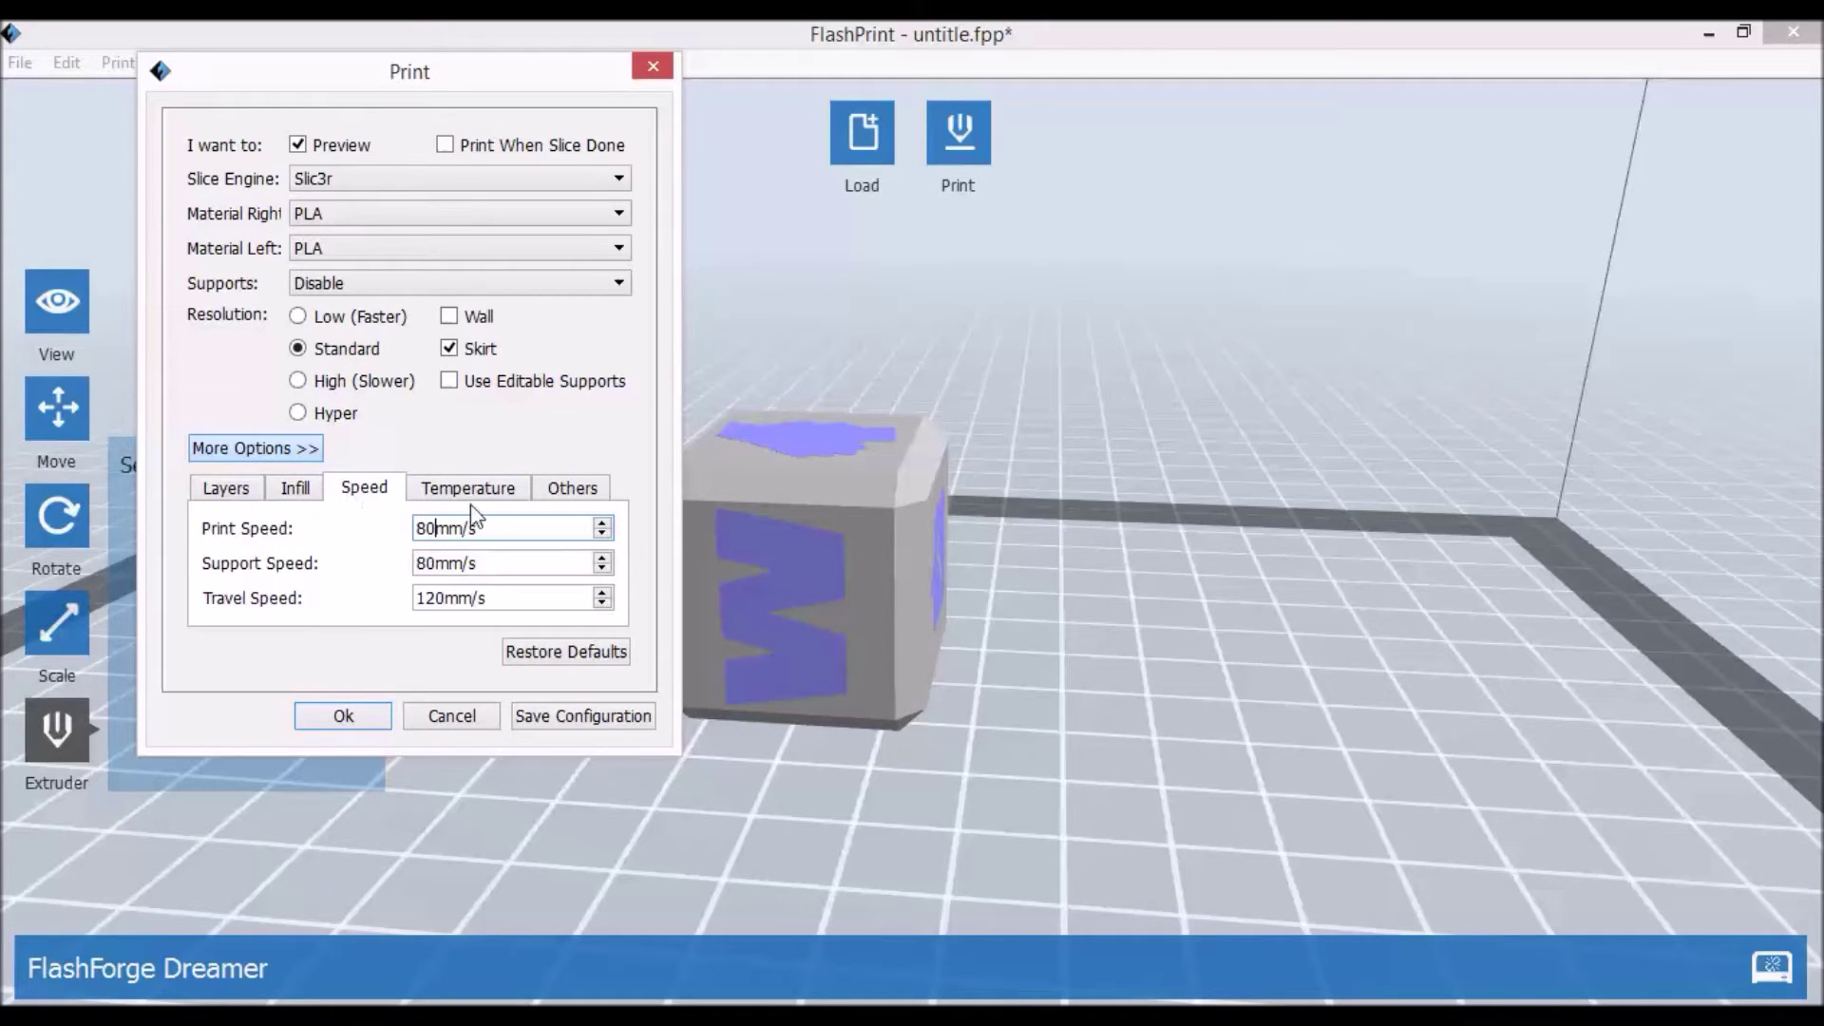
Enable the wipe wall and review the 0.20mm layer height and 3 shells.
left_click(453, 323)
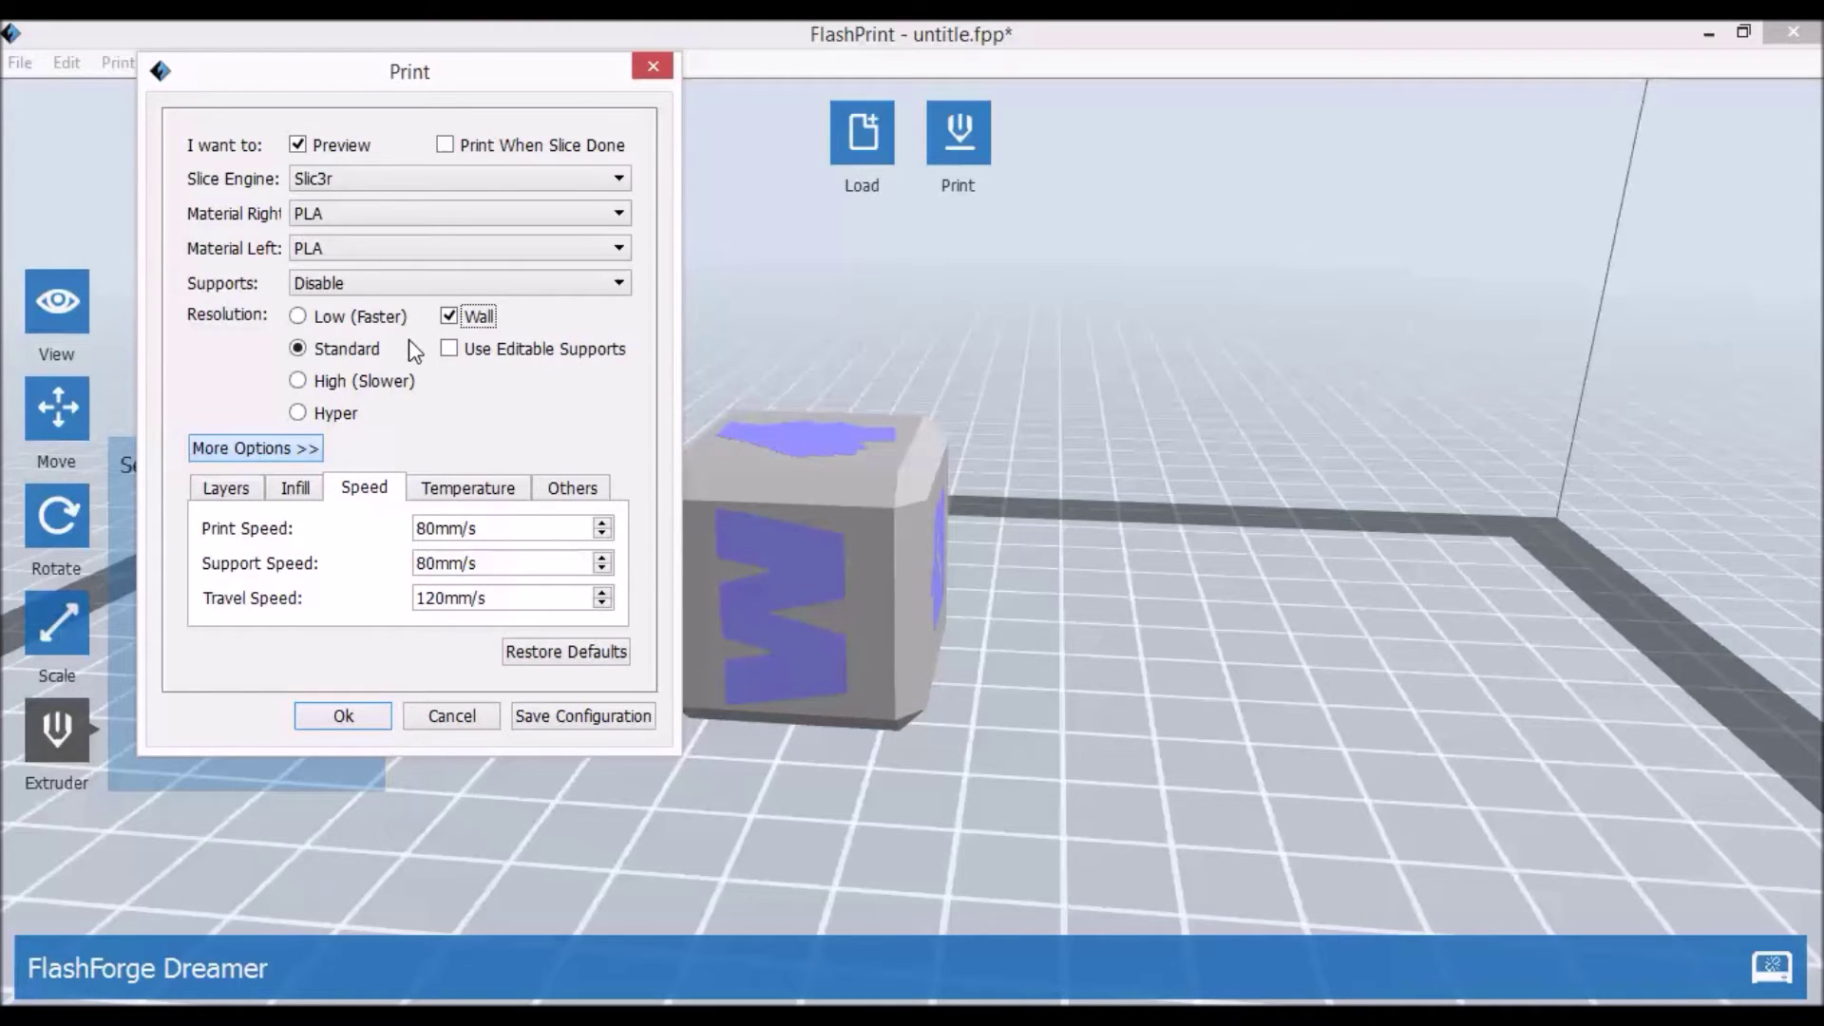
left_click(233, 486)
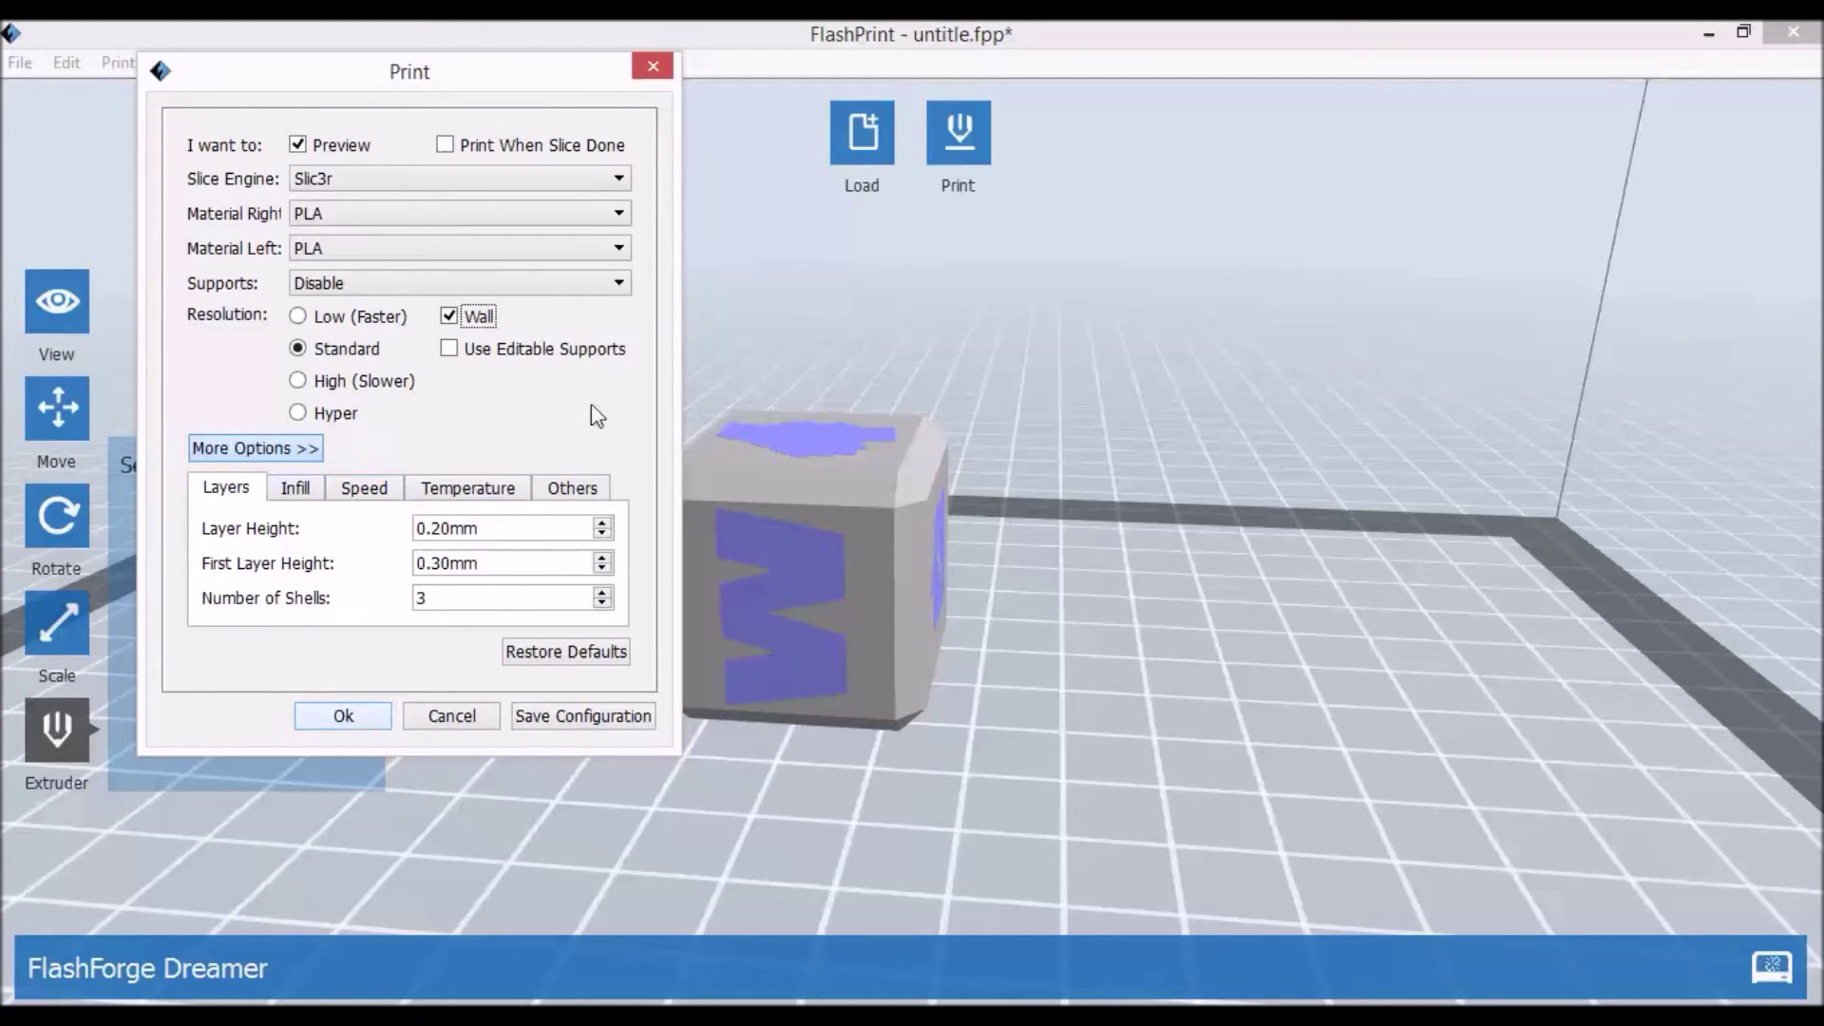
Accept the print settings and save the sliced output as cube.g.
left_click(343, 716)
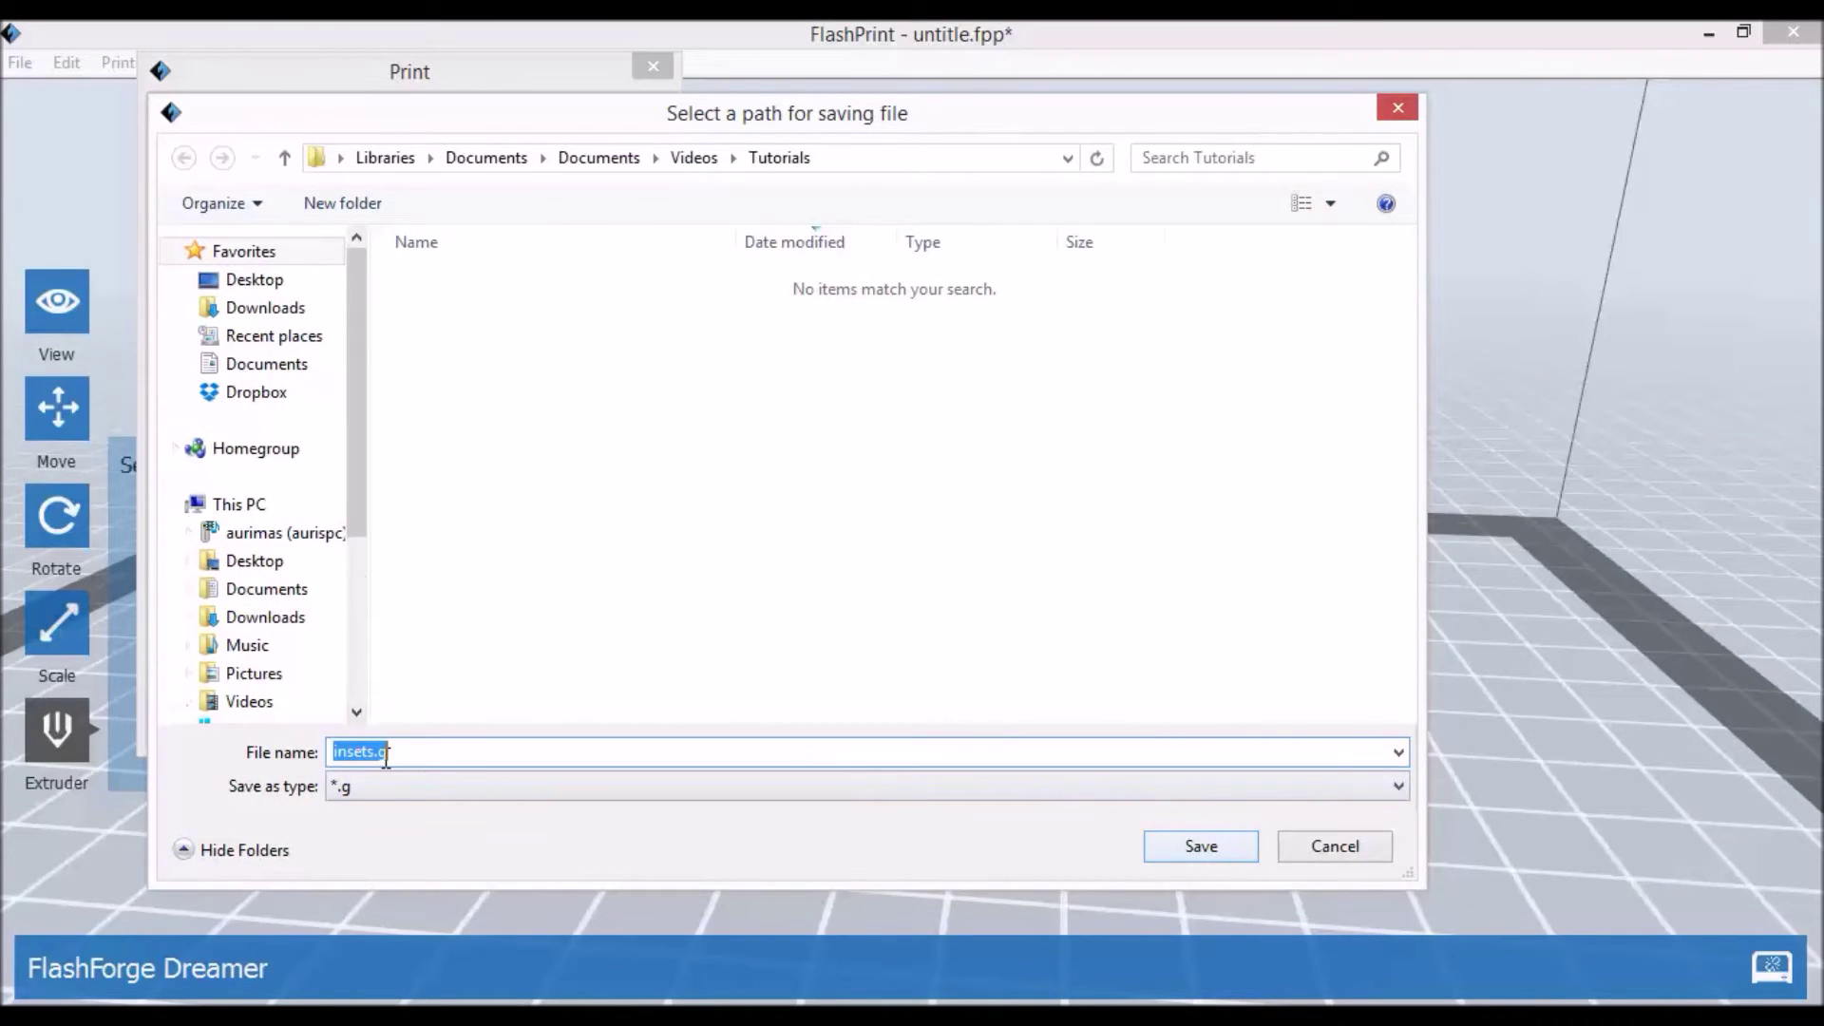
left_click(367, 751)
type("ube")
key("Home")
type("c")
left_click(1189, 846)
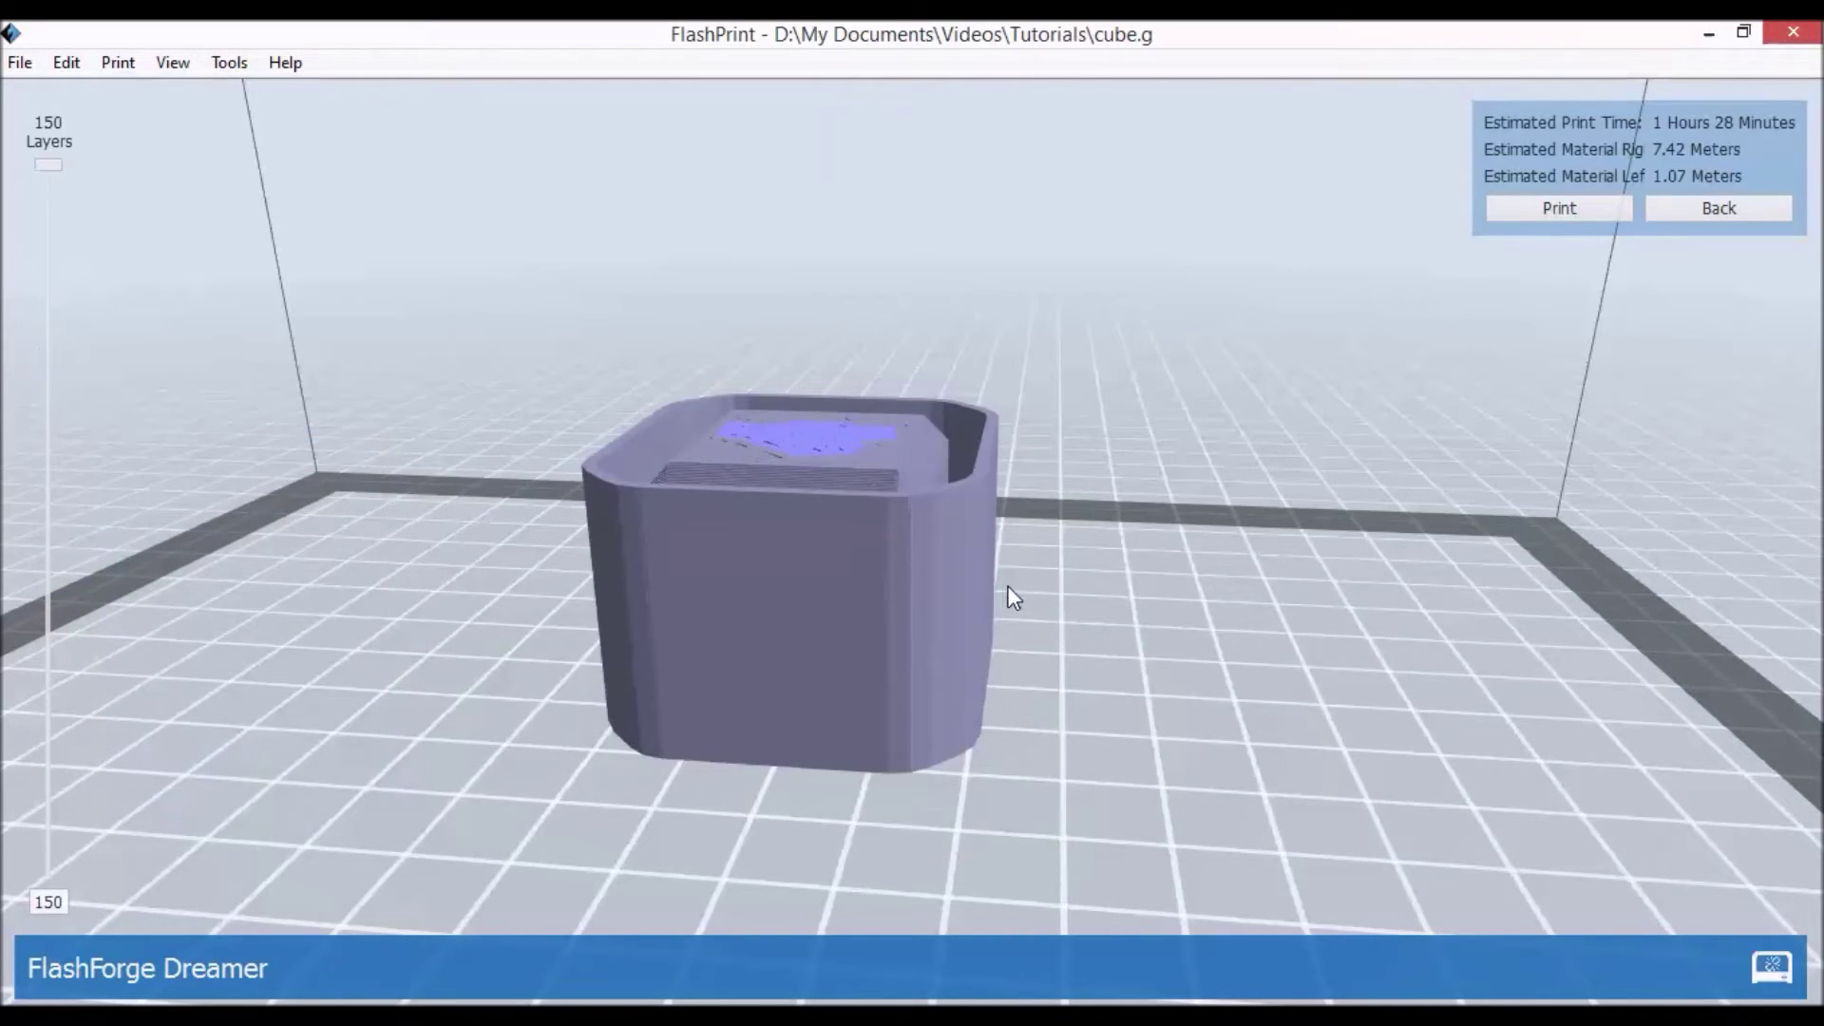
Inspect the sliced cube preview, lowering the layer slider to reveal the honeycomb infill, then leave it.
left_click_drag(1080, 481, 1069, 528)
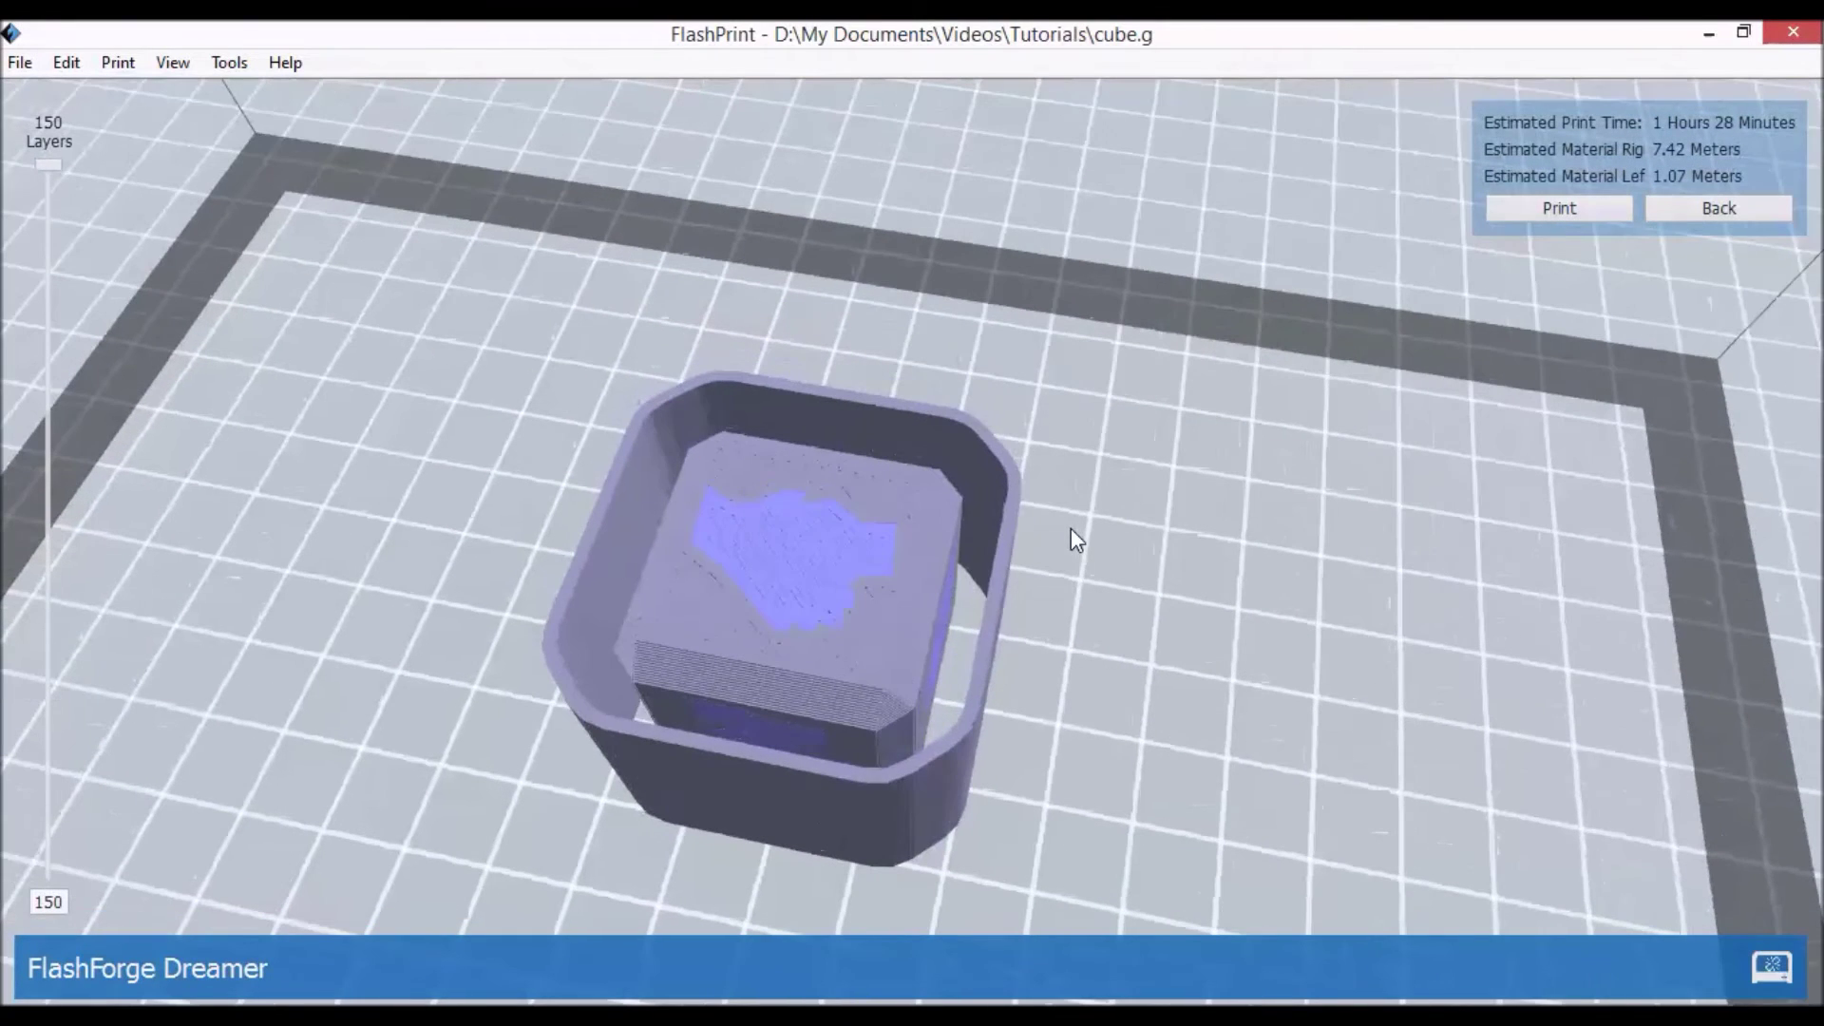
mouse_move(782, 677)
left_mouse_down()
mouse_move(784, 661)
mouse_move(805, 673)
left_mouse_up()
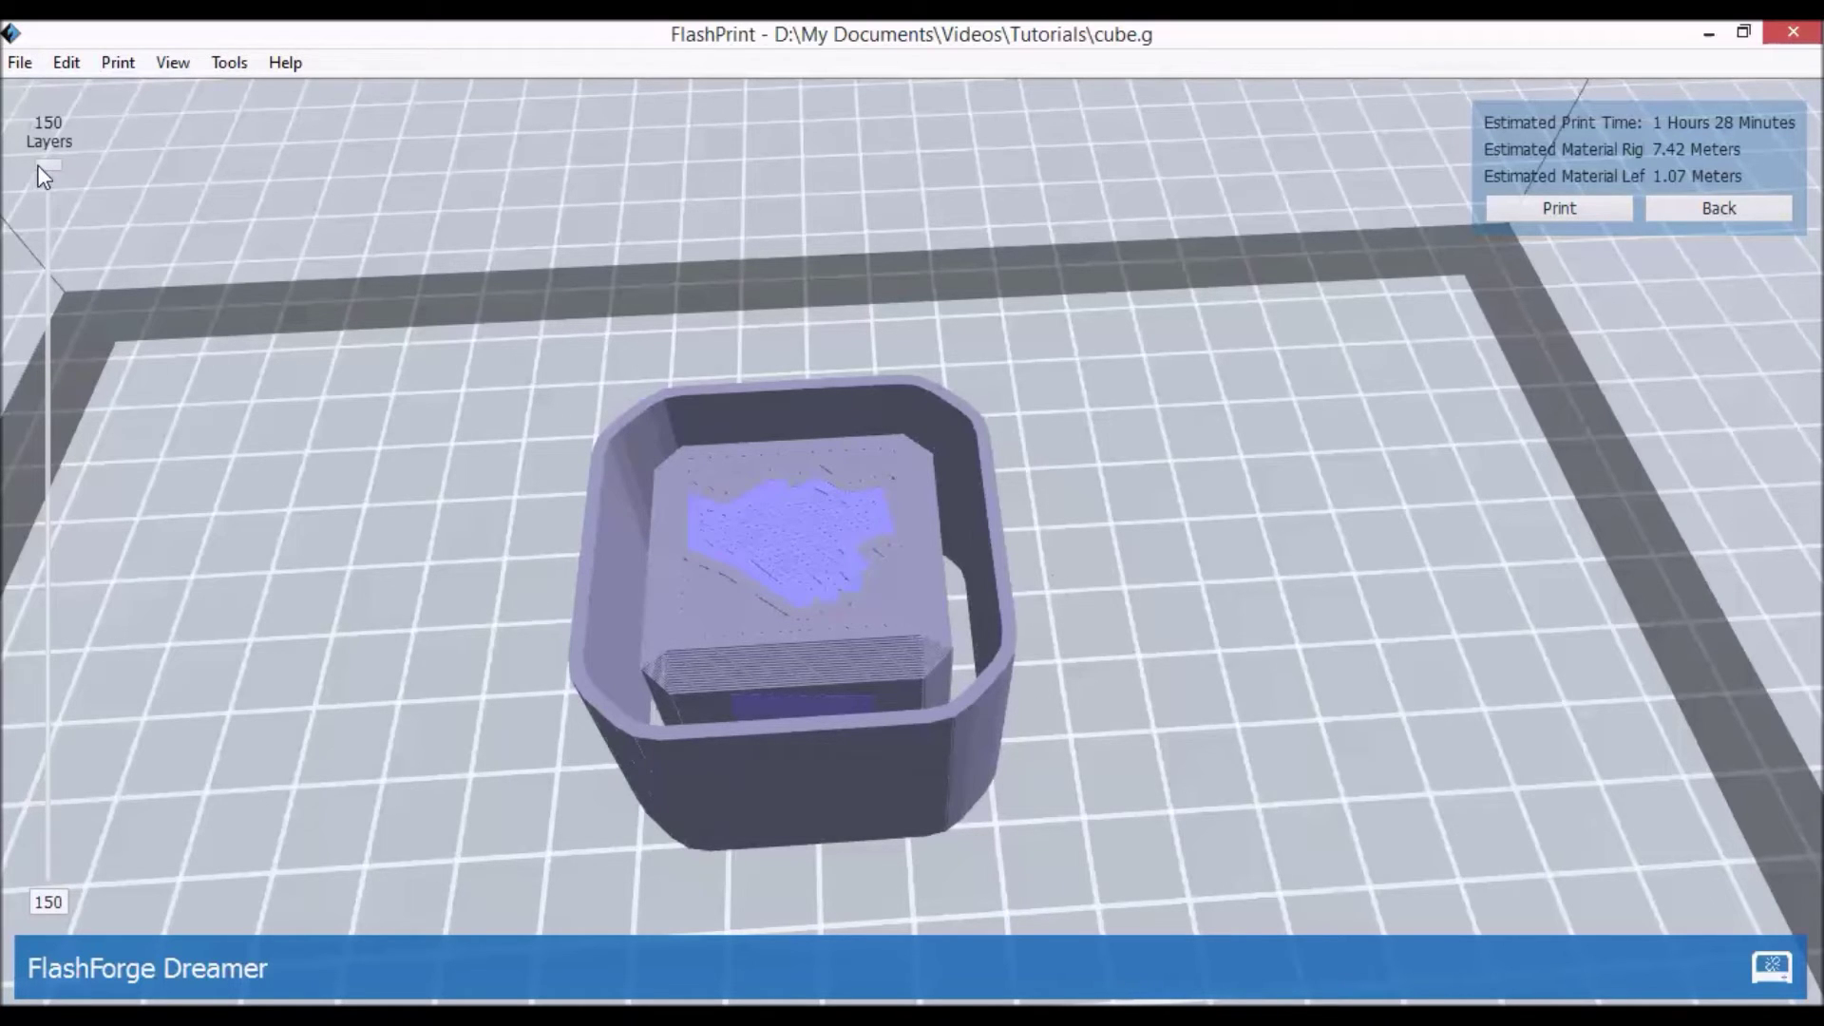
left_click_drag(40, 171, 51, 496)
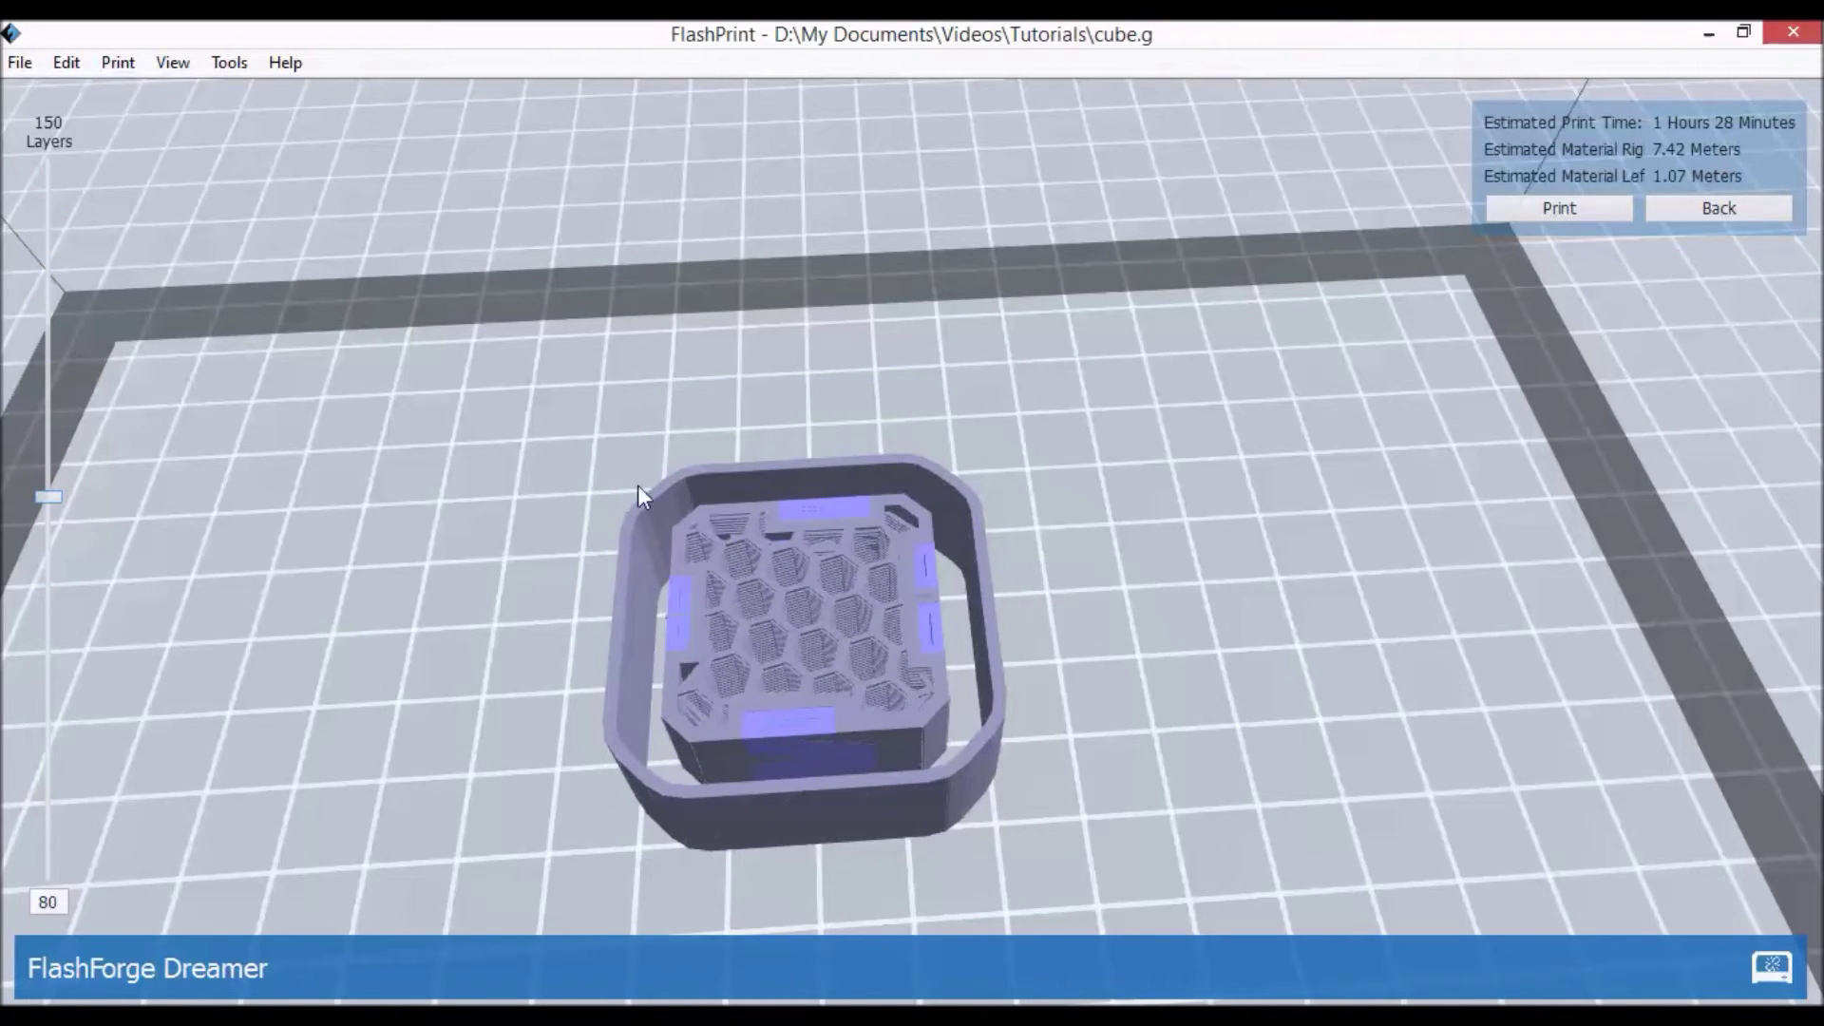
left_click_drag(871, 793, 714, 769)
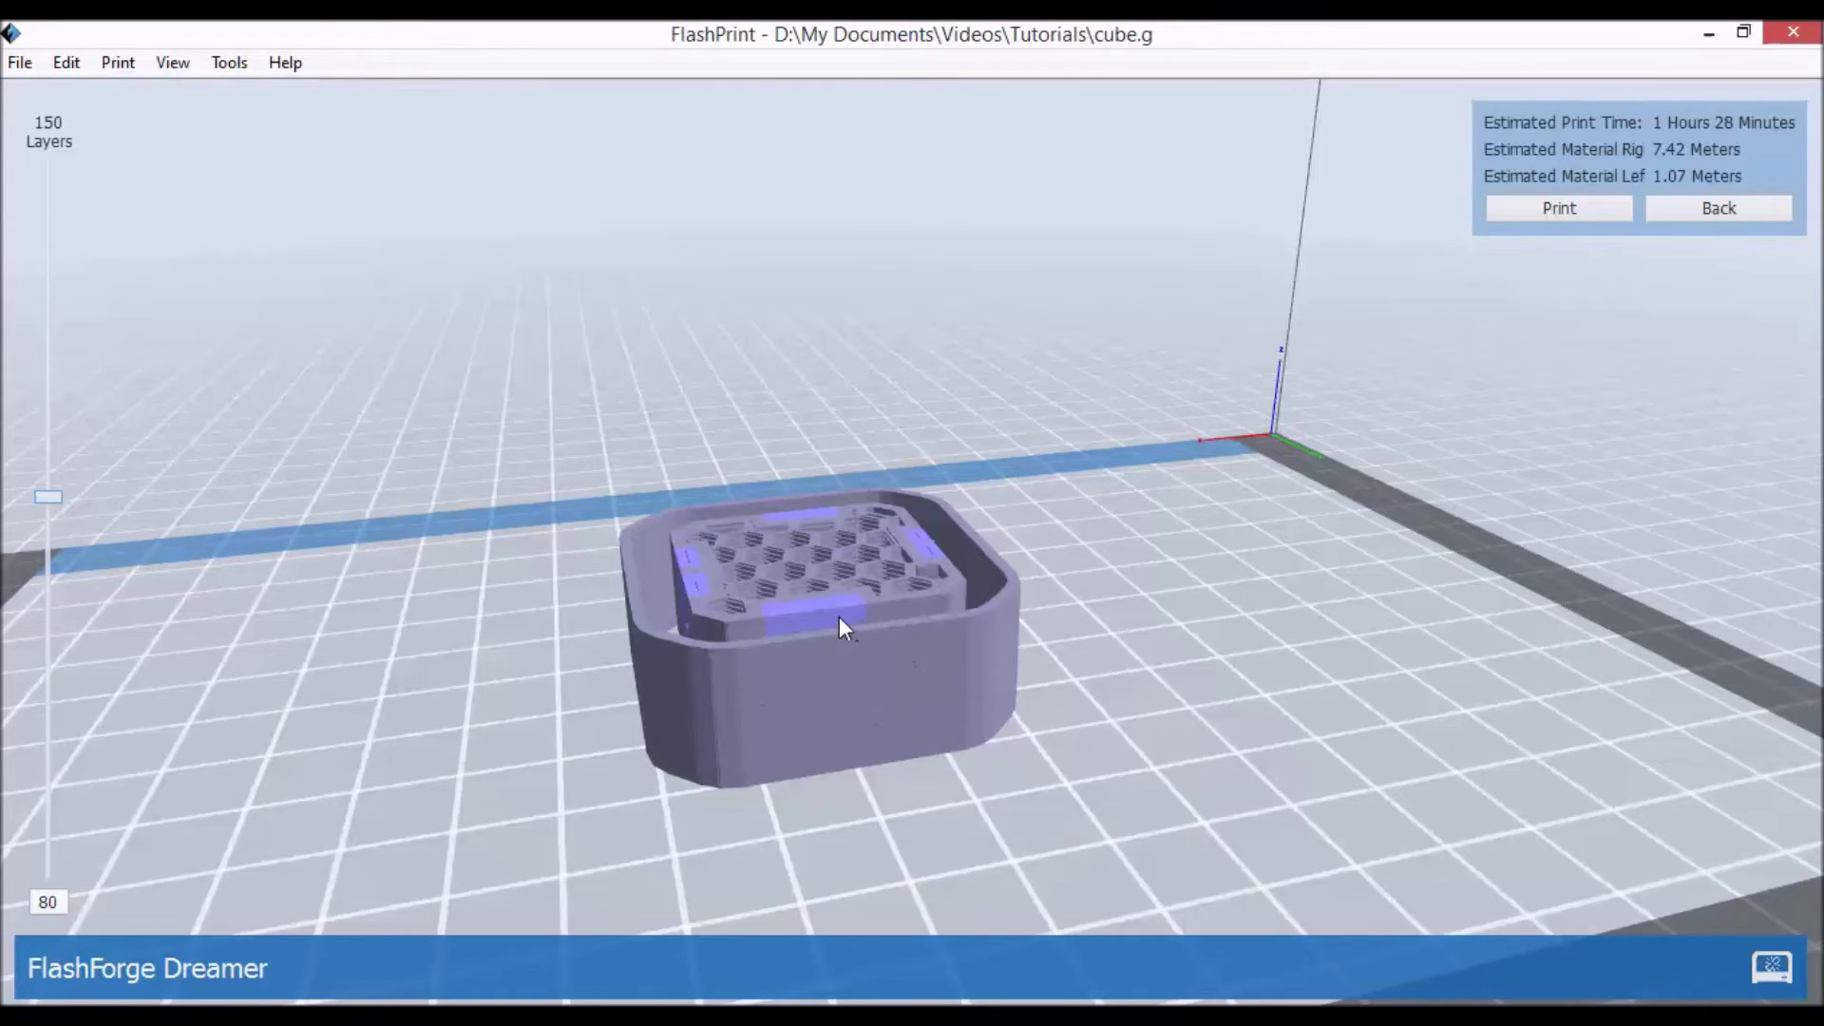
left_click_drag(1166, 603, 880, 624)
scroll(845, 568, "down", 5)
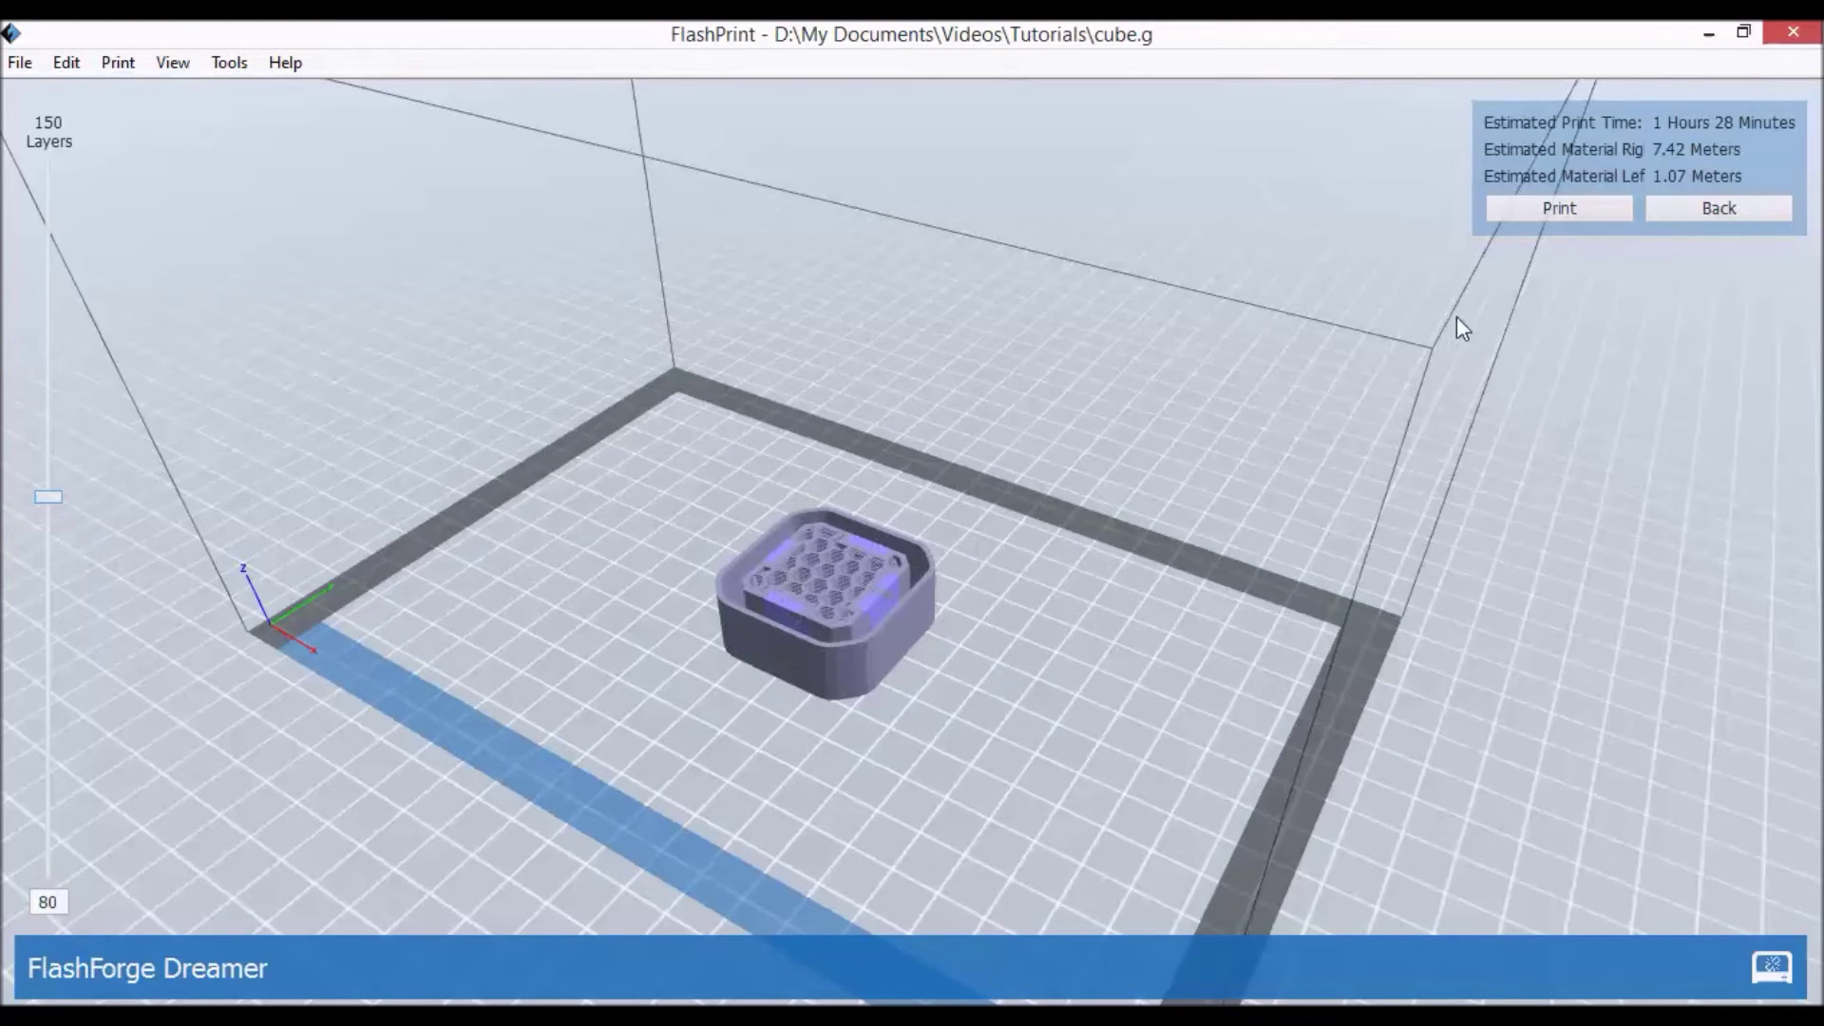
left_click(1681, 221)
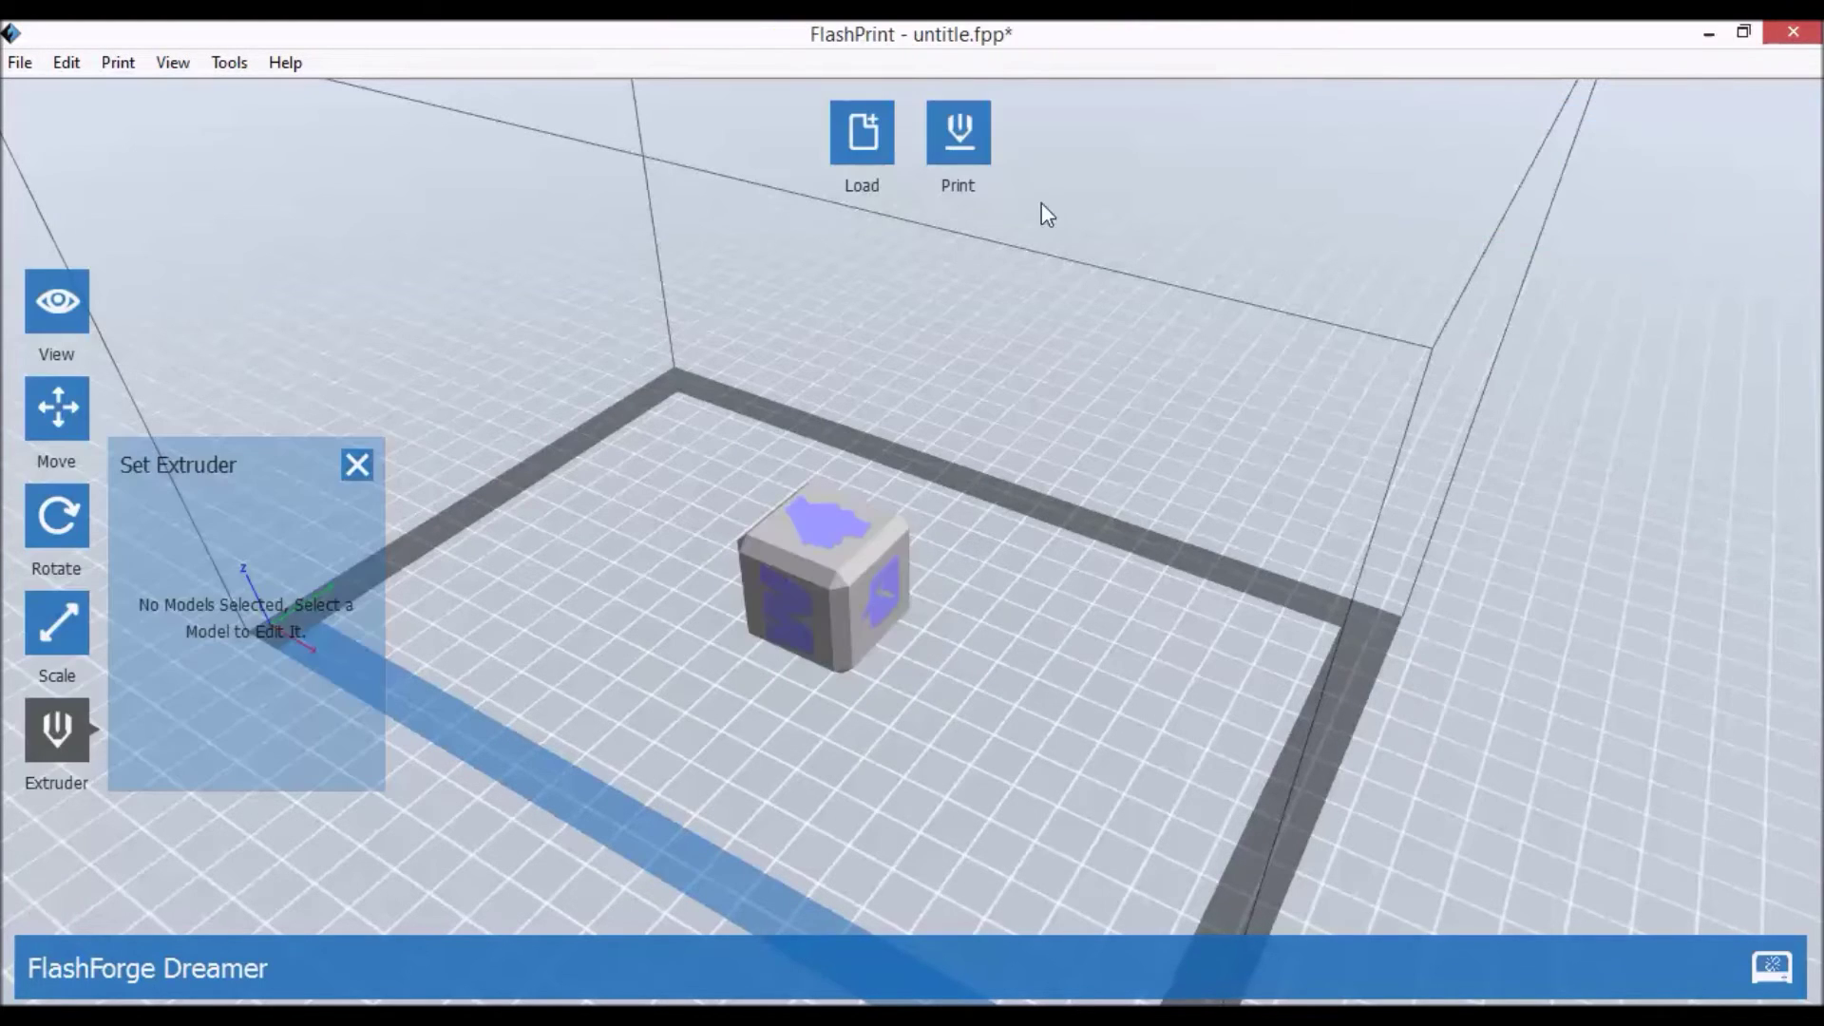
Delete the white cube body and its purple inset parts from the plate.
left_click(869, 507)
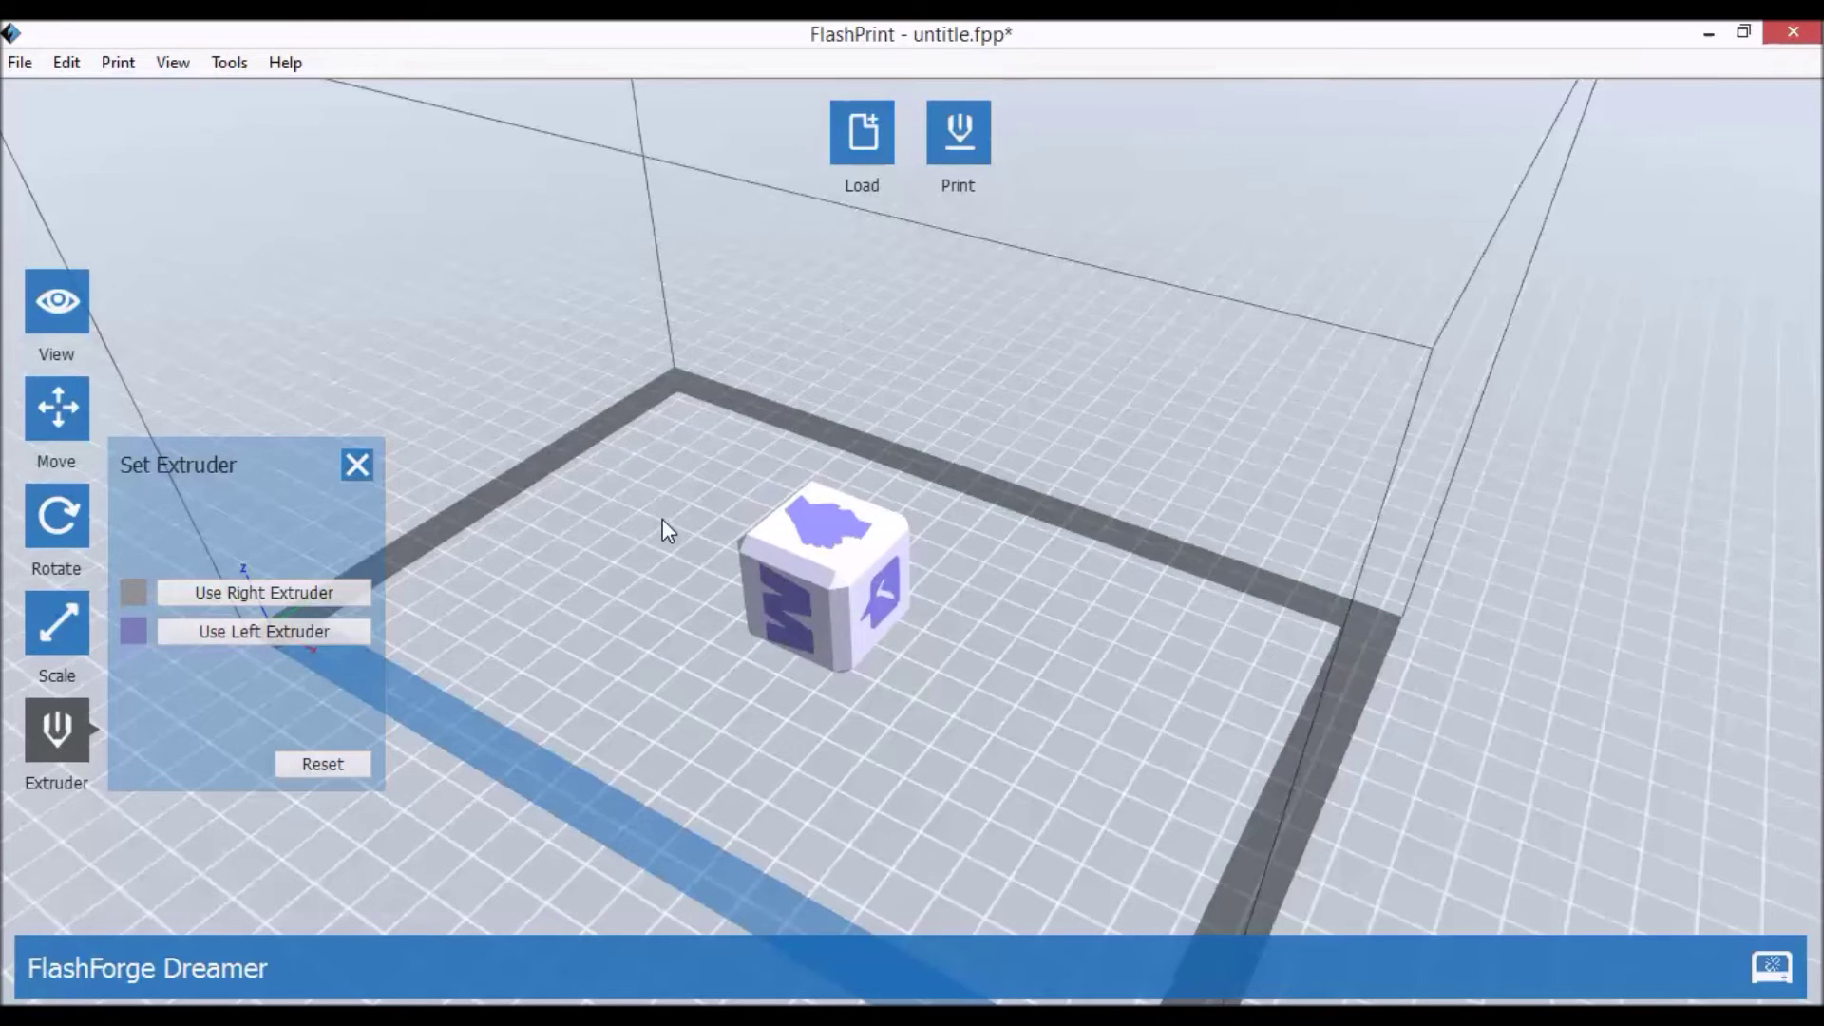
key("Delete")
left_click(832, 532)
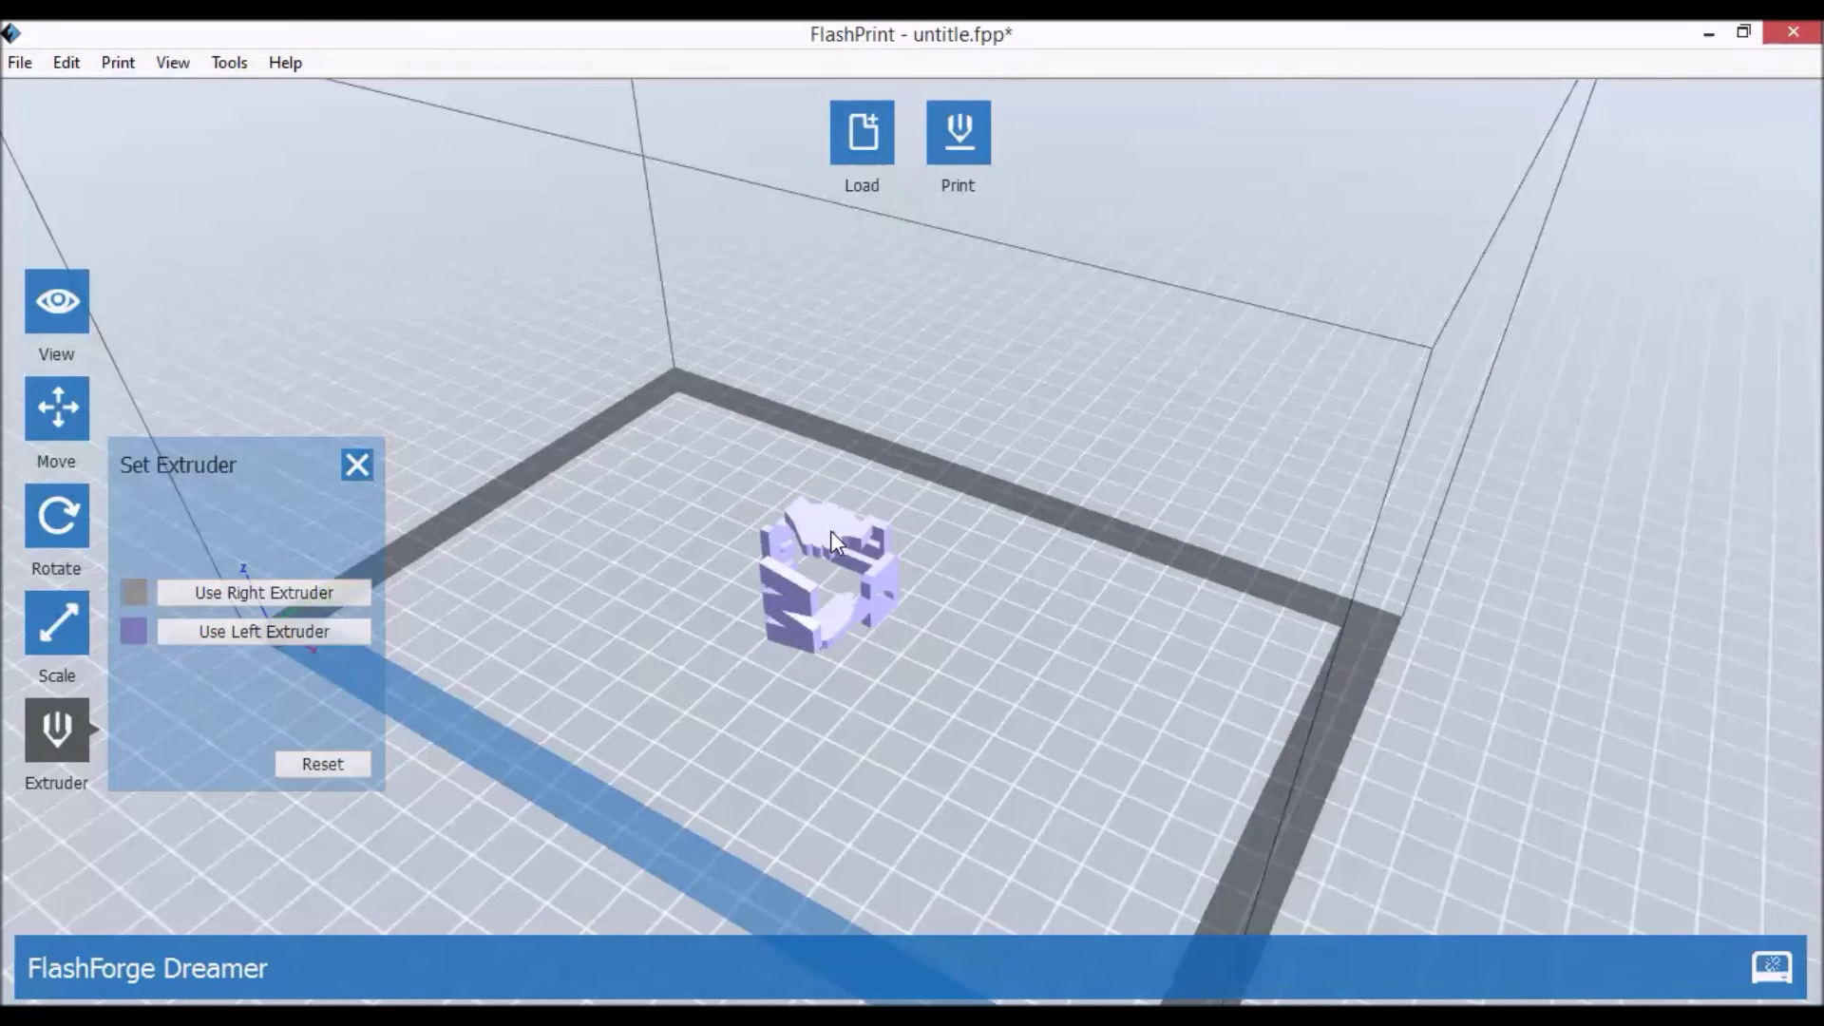
key("Delete")
Choose logo text.stl from the Documents folder to load.
left_click(865, 135)
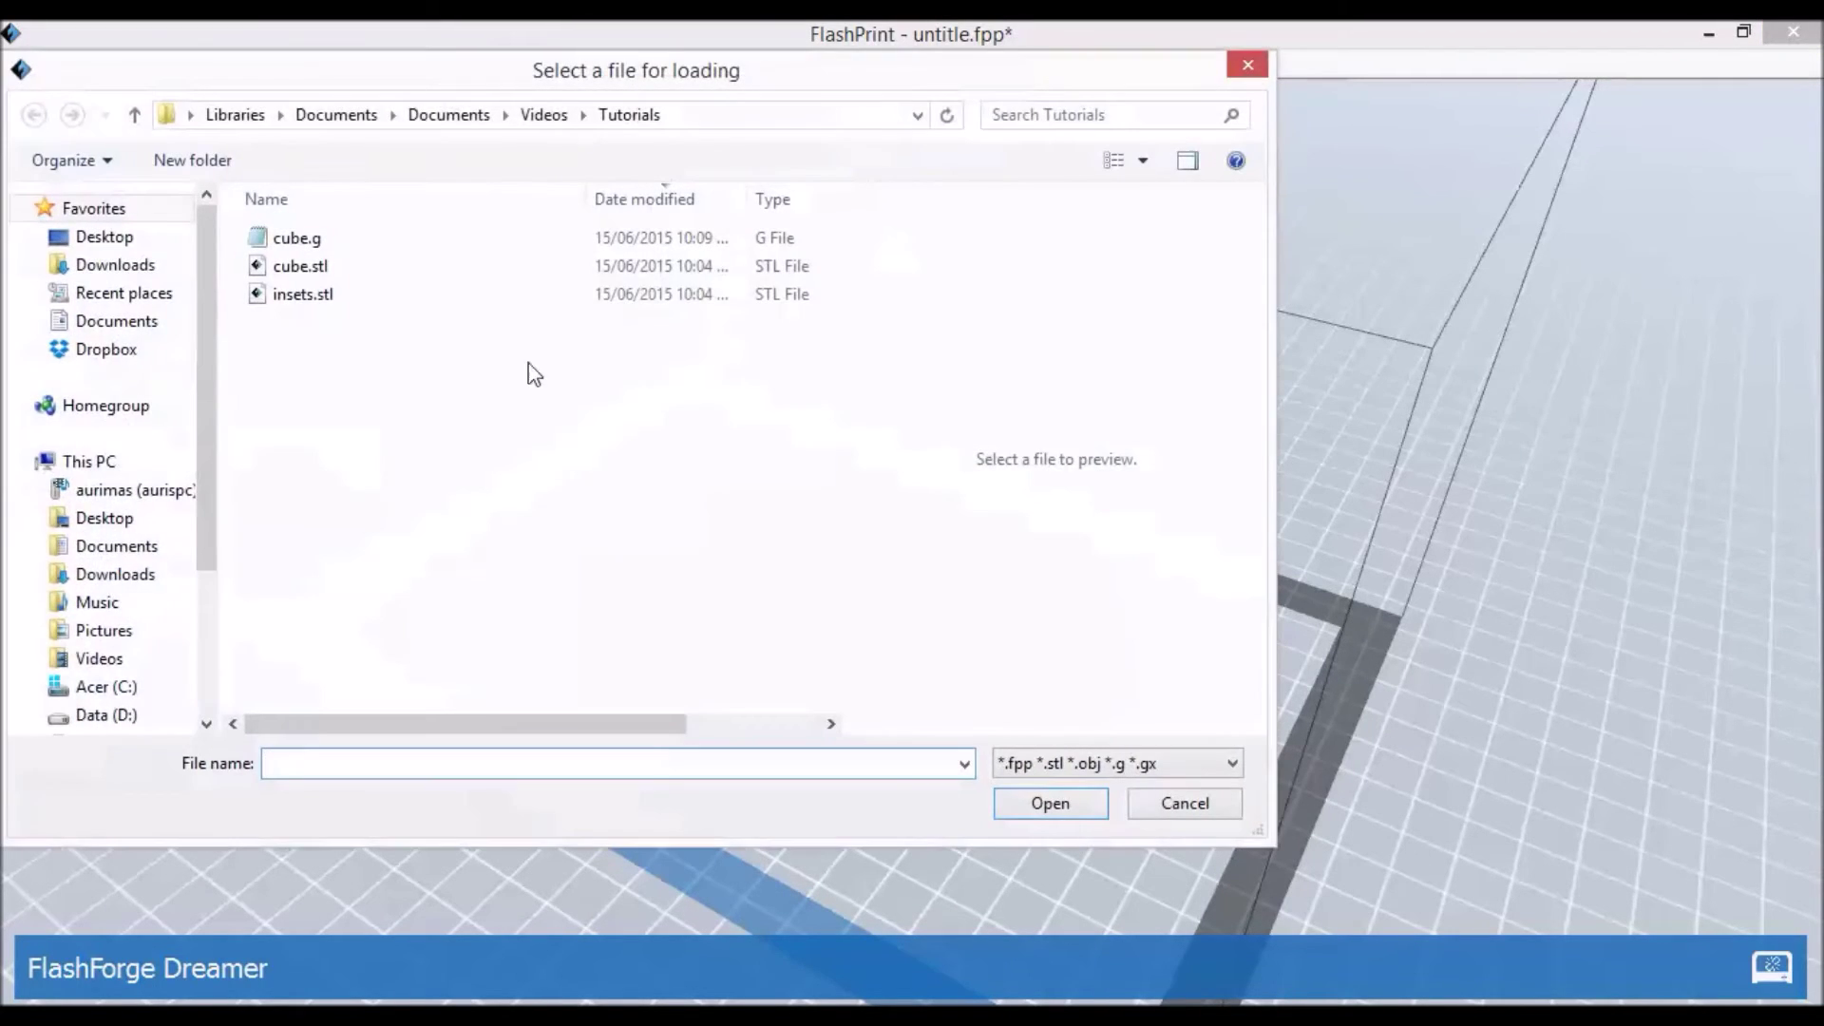
left_click(104, 236)
left_click(403, 765)
type("l")
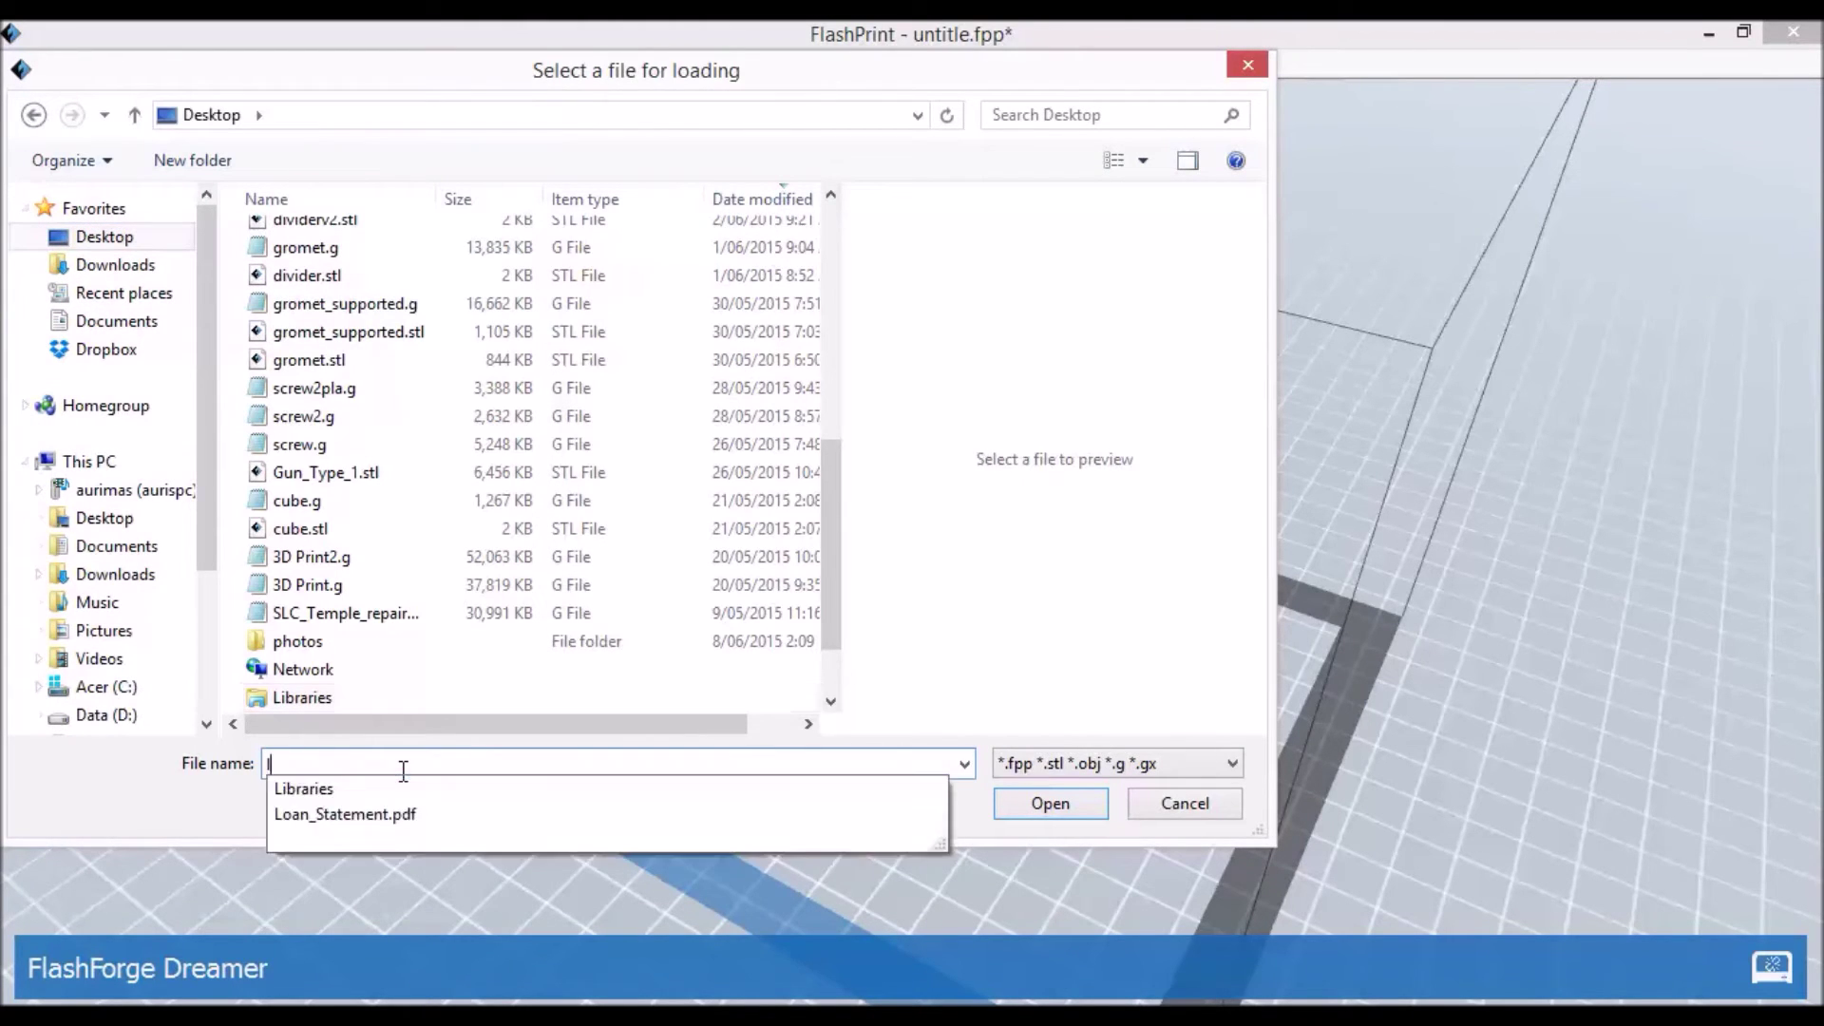
type("ogo")
key("BackSpace")
key("BackSpace")
key("BackSpace")
key("BackSpace")
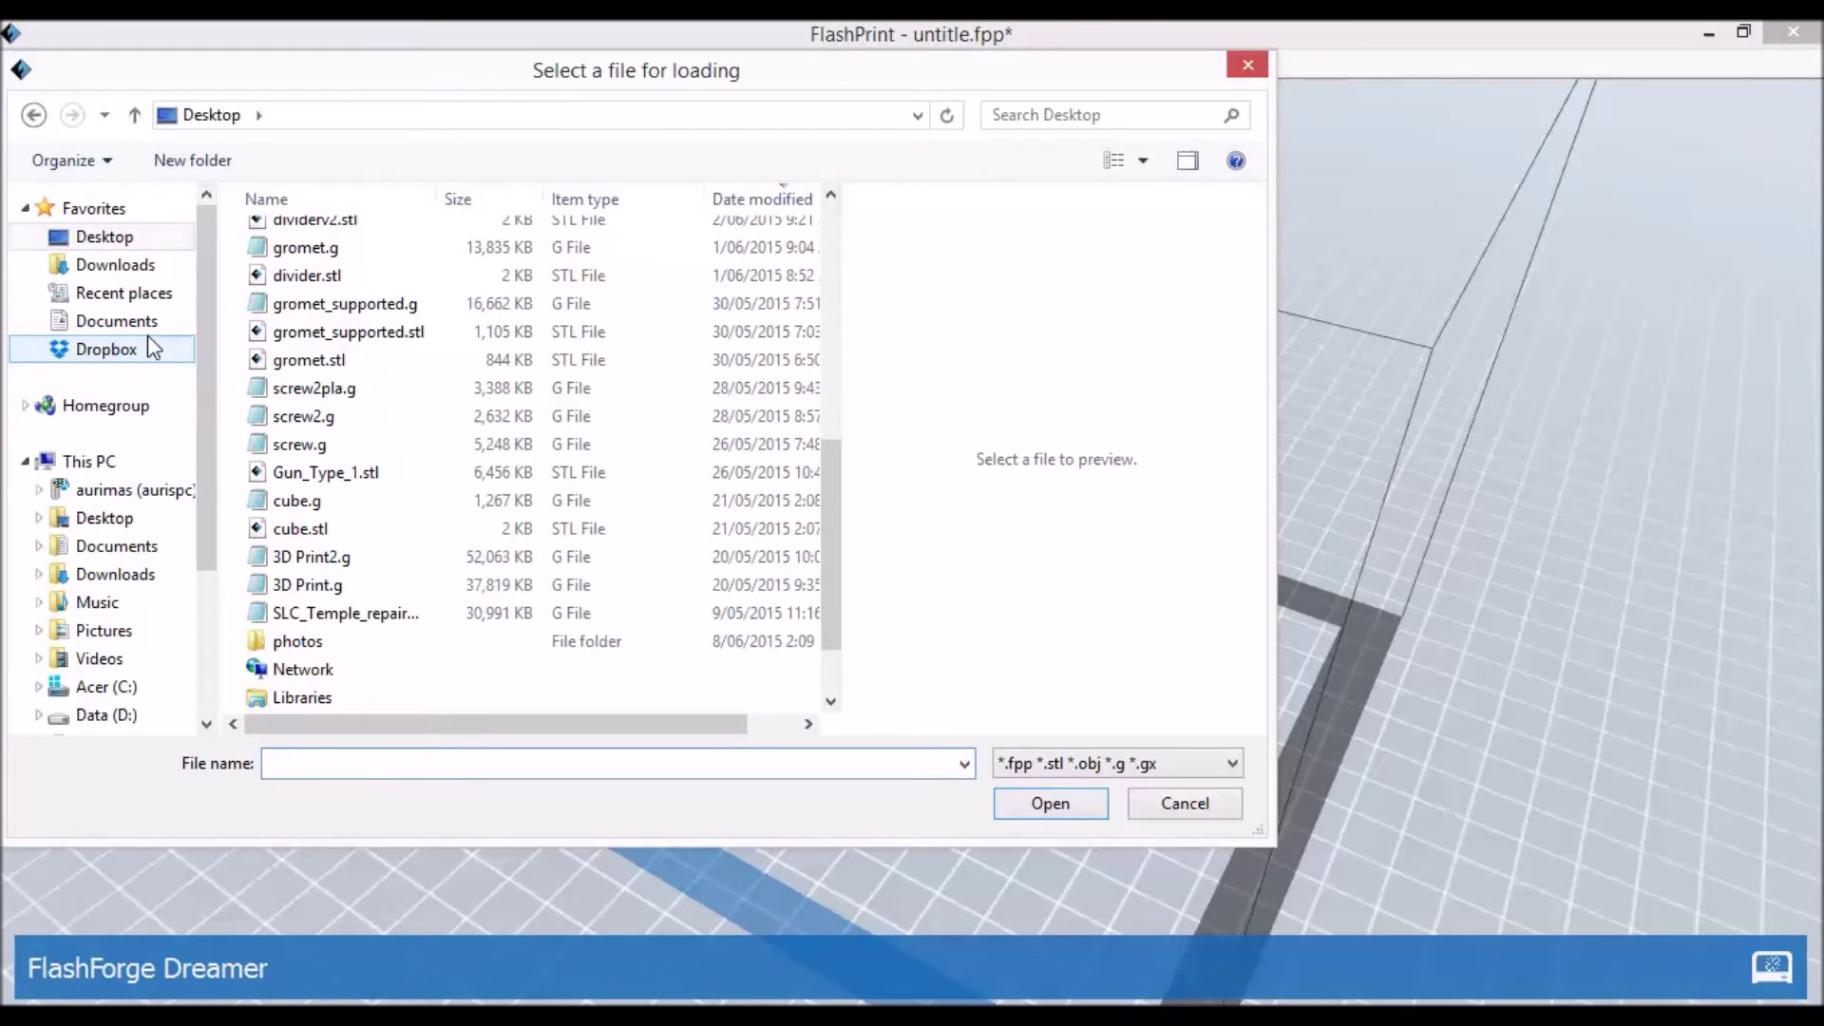
left_click(147, 333)
left_click(379, 760)
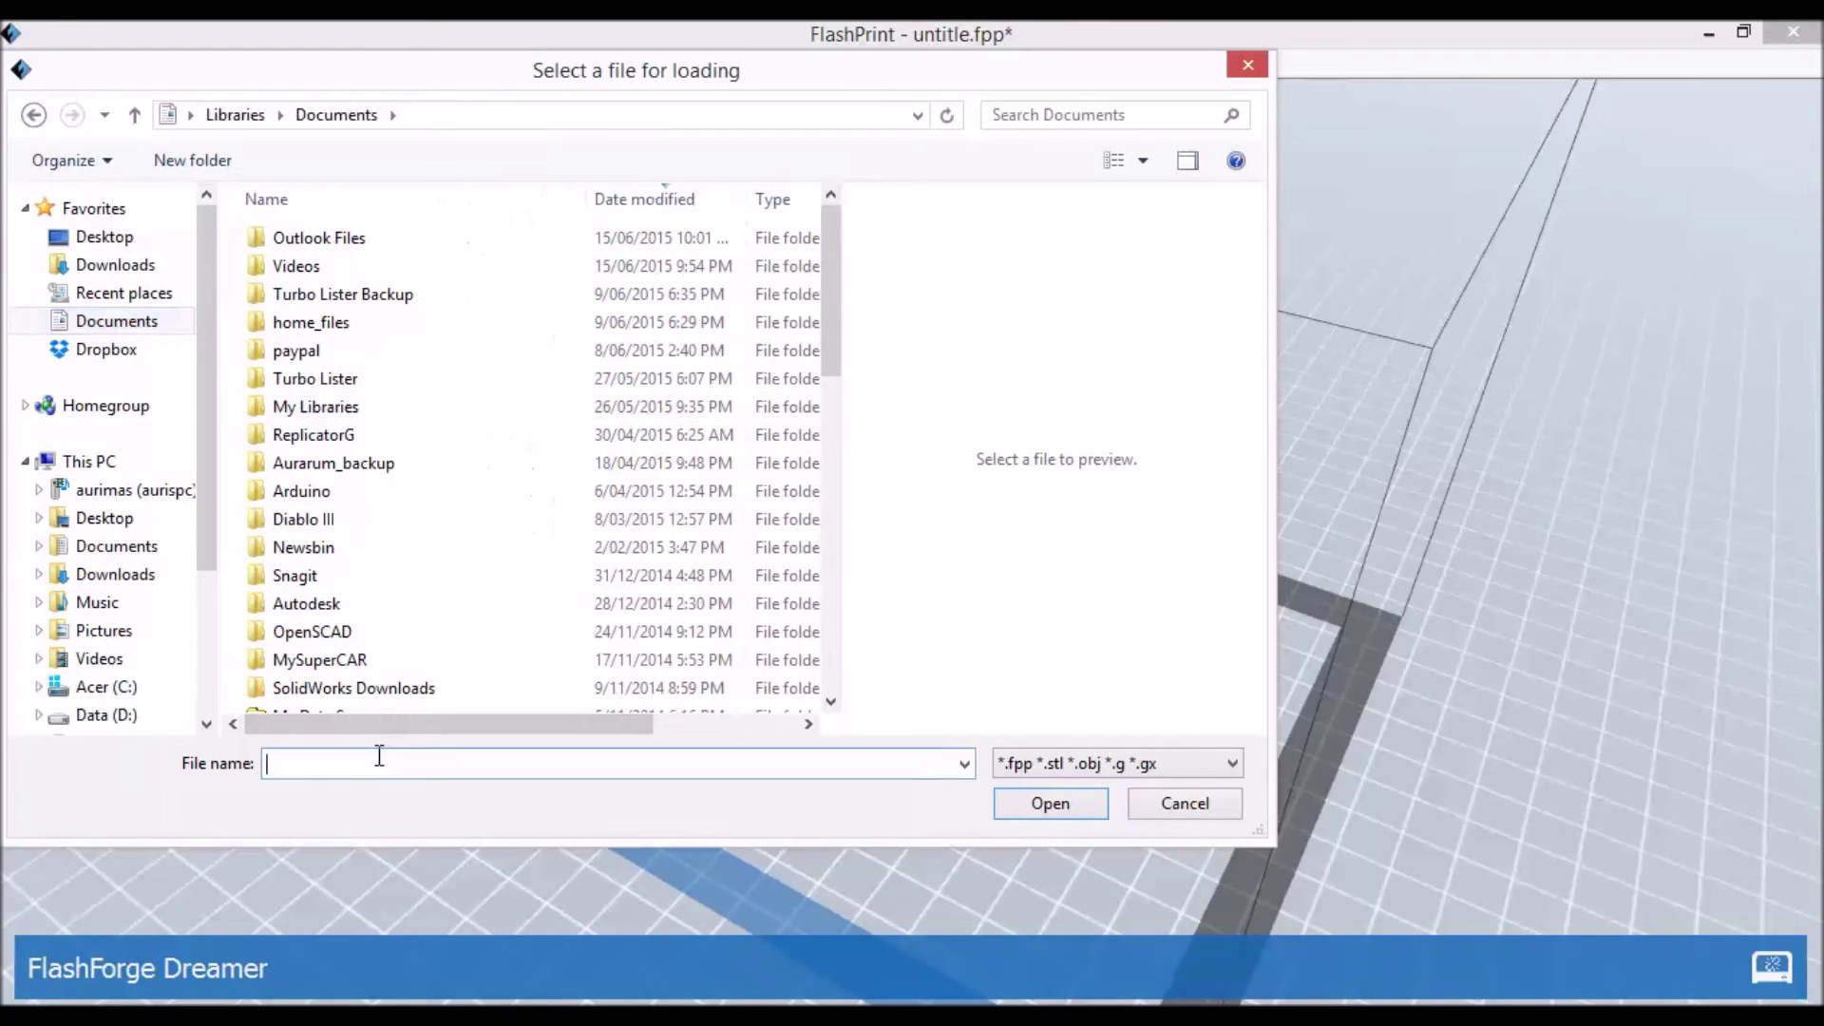
type("lo")
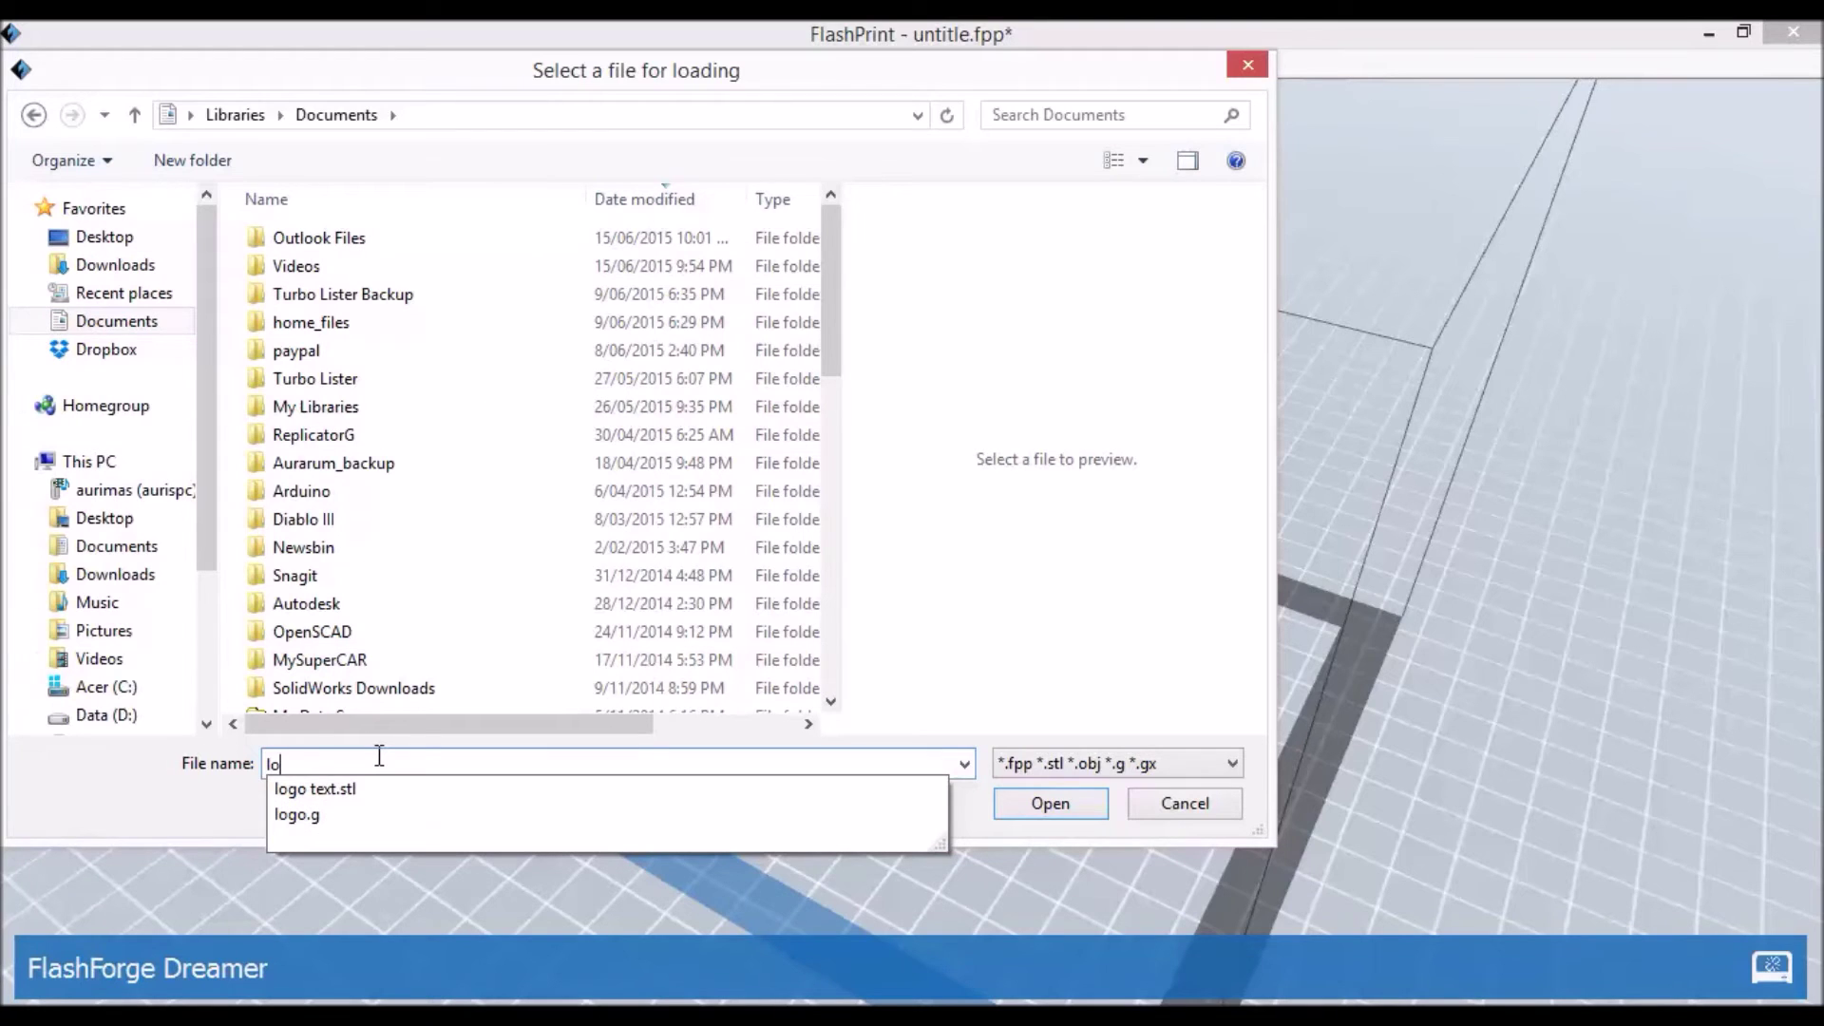
key("Down")
Load logo text.stl onto the build plate and view it nearly top-down.
key("Return")
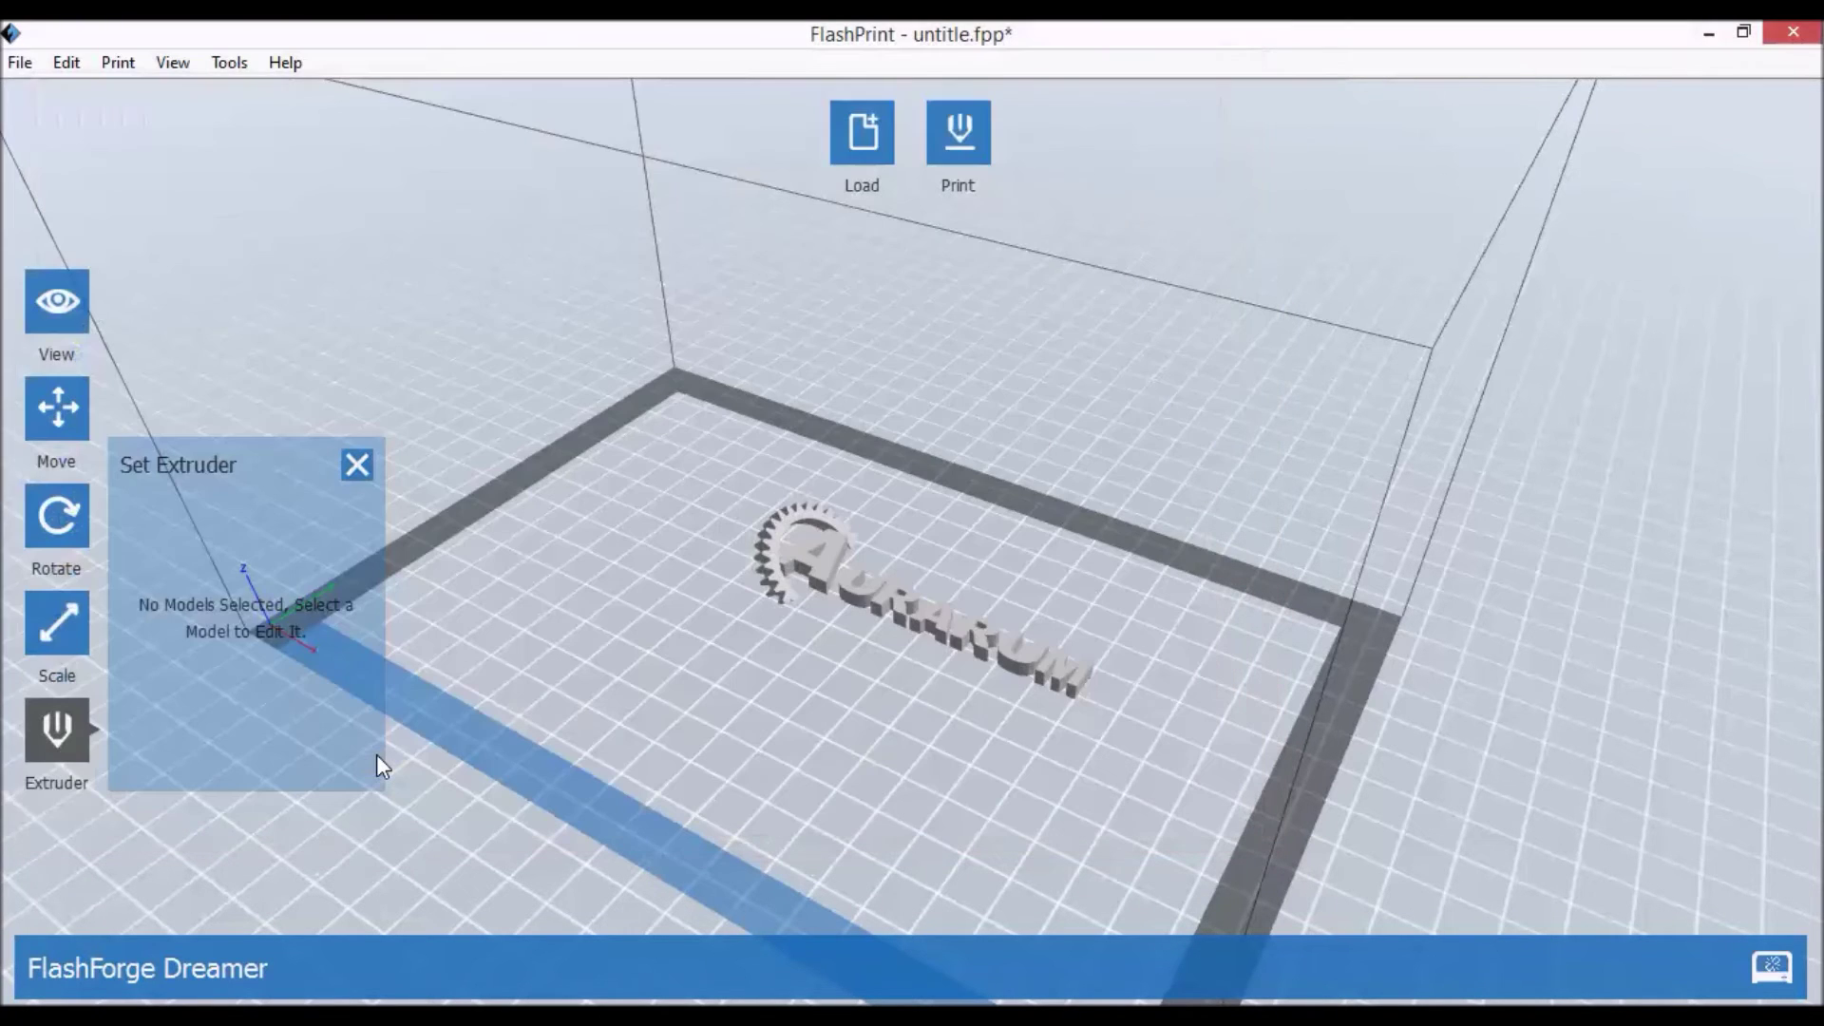
scroll(967, 597, "up", 5)
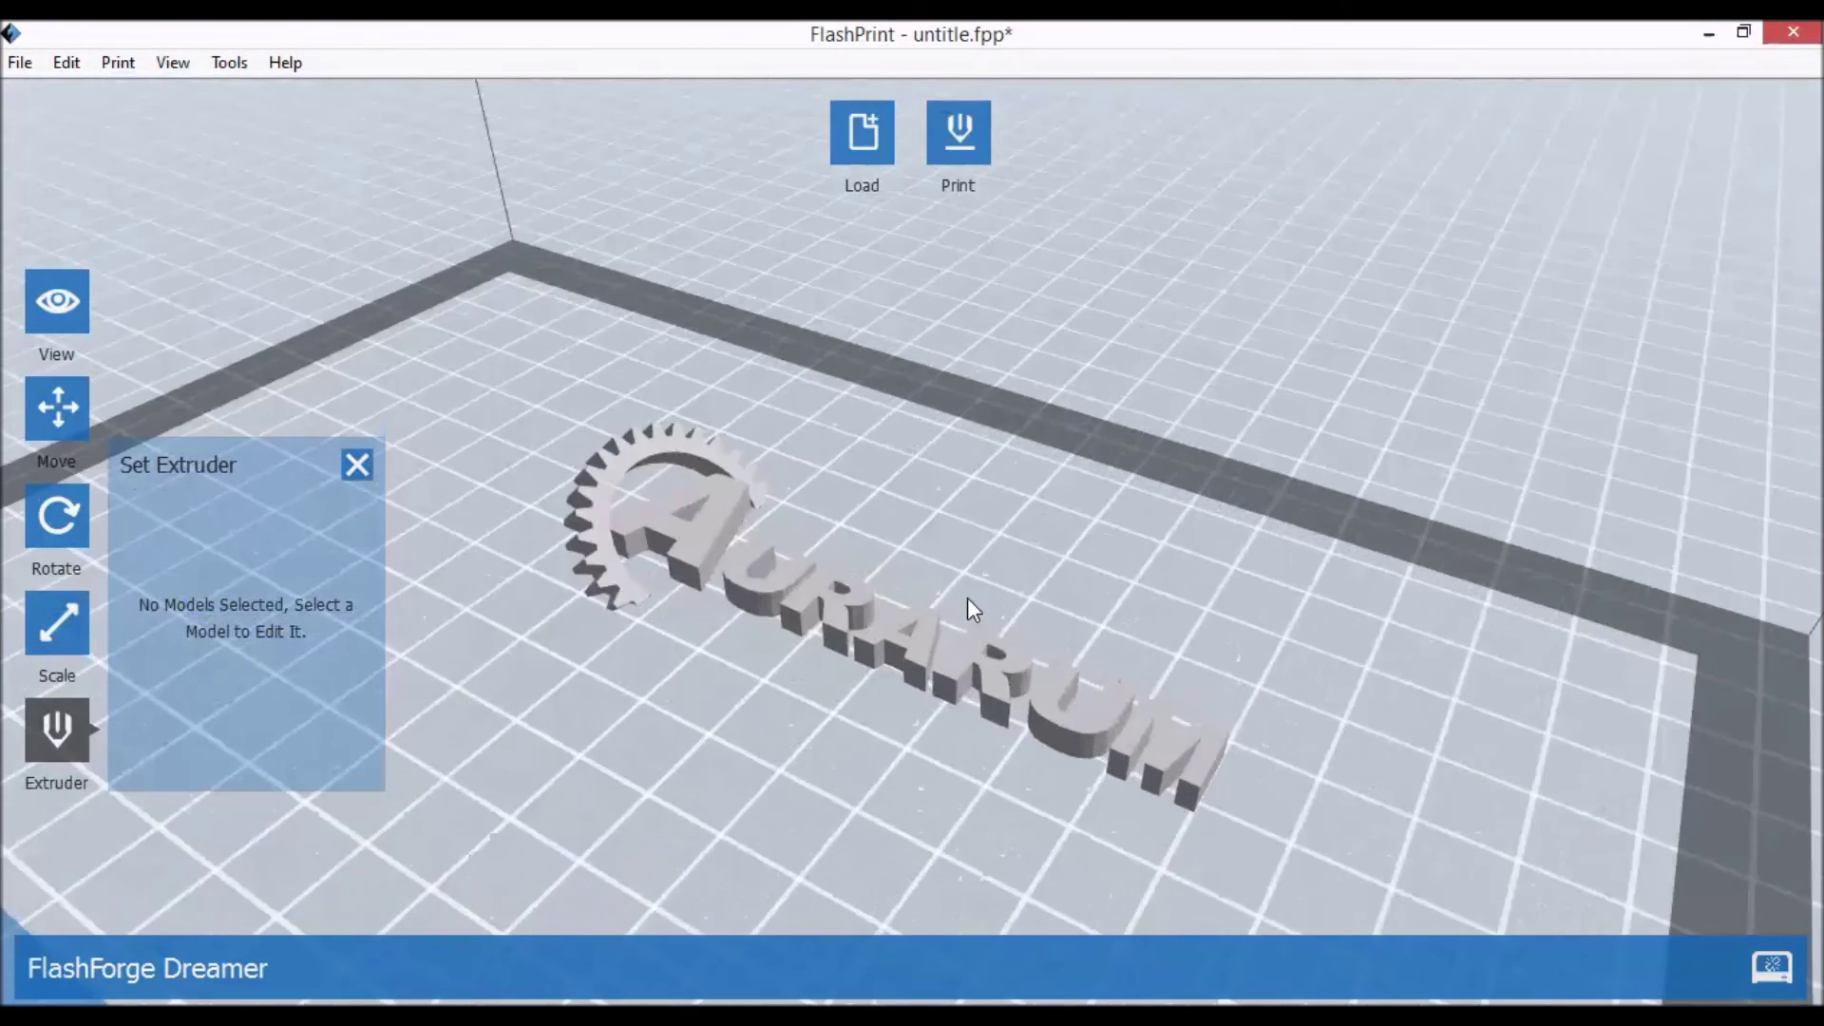
left_click_drag(686, 747, 721, 796)
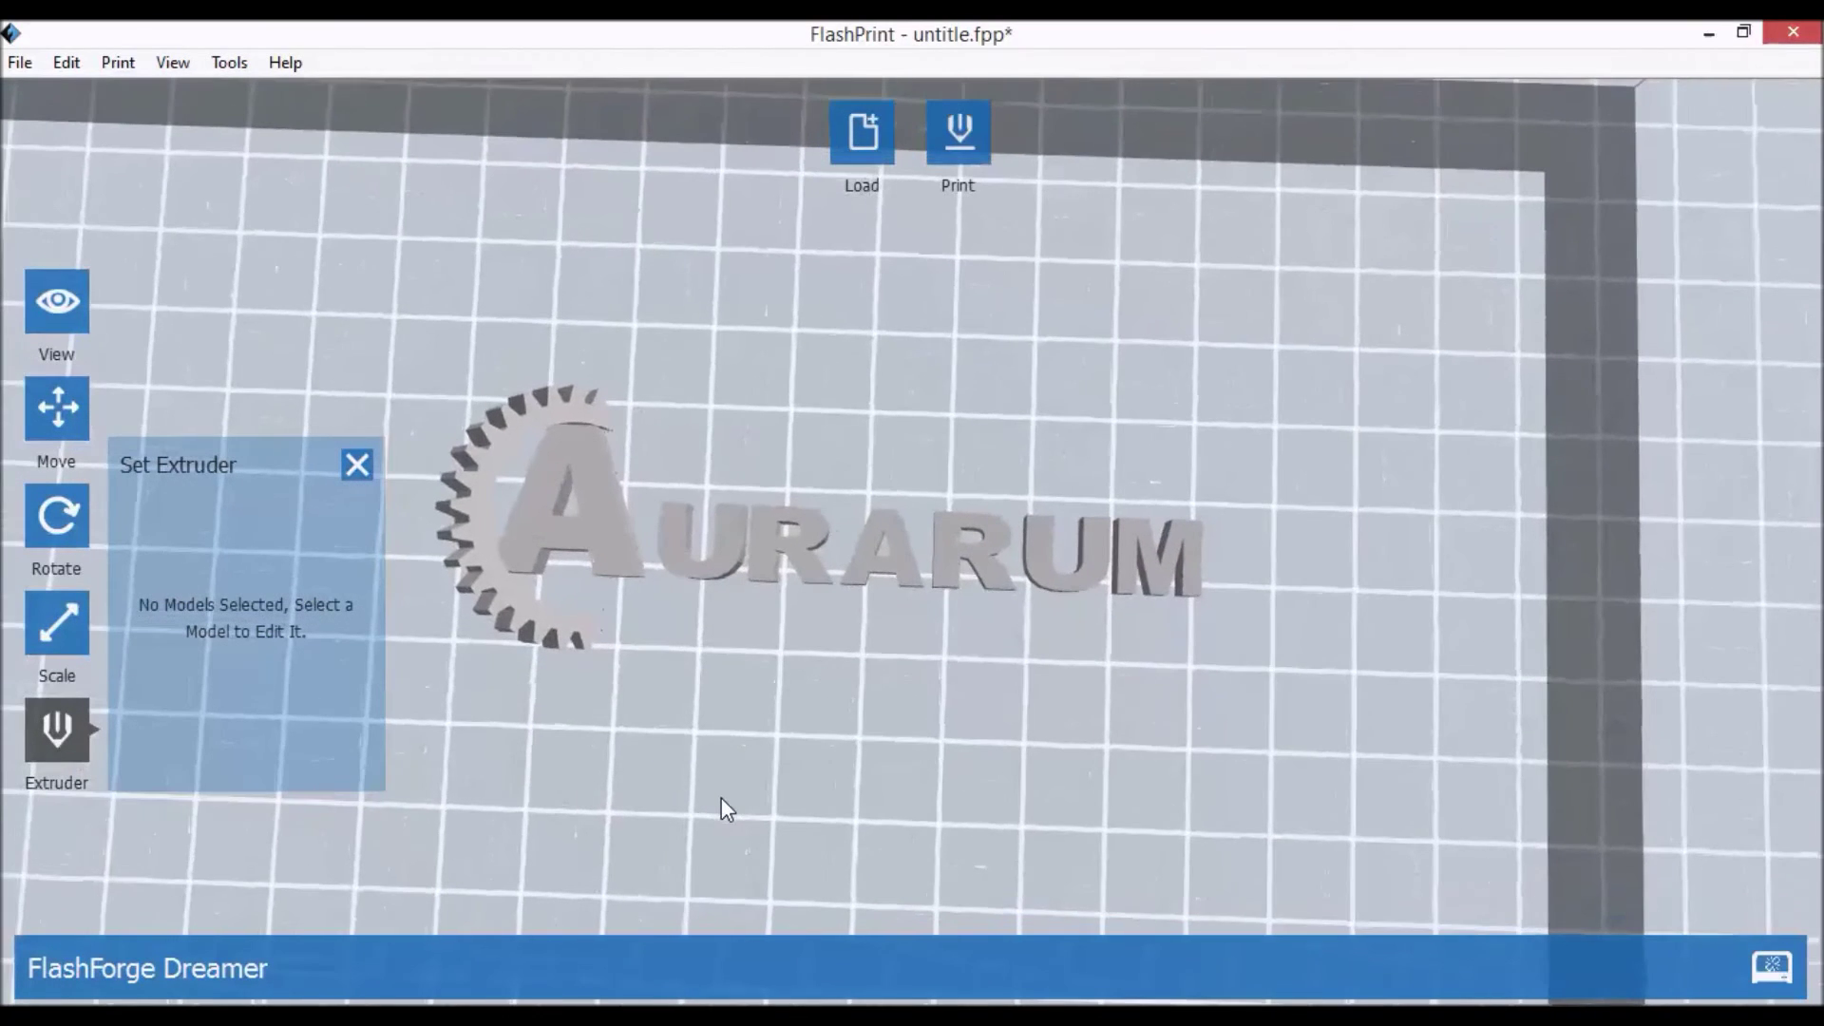
Load base.stl as a flat rectangular plate beneath the logo lettering.
left_click(862, 133)
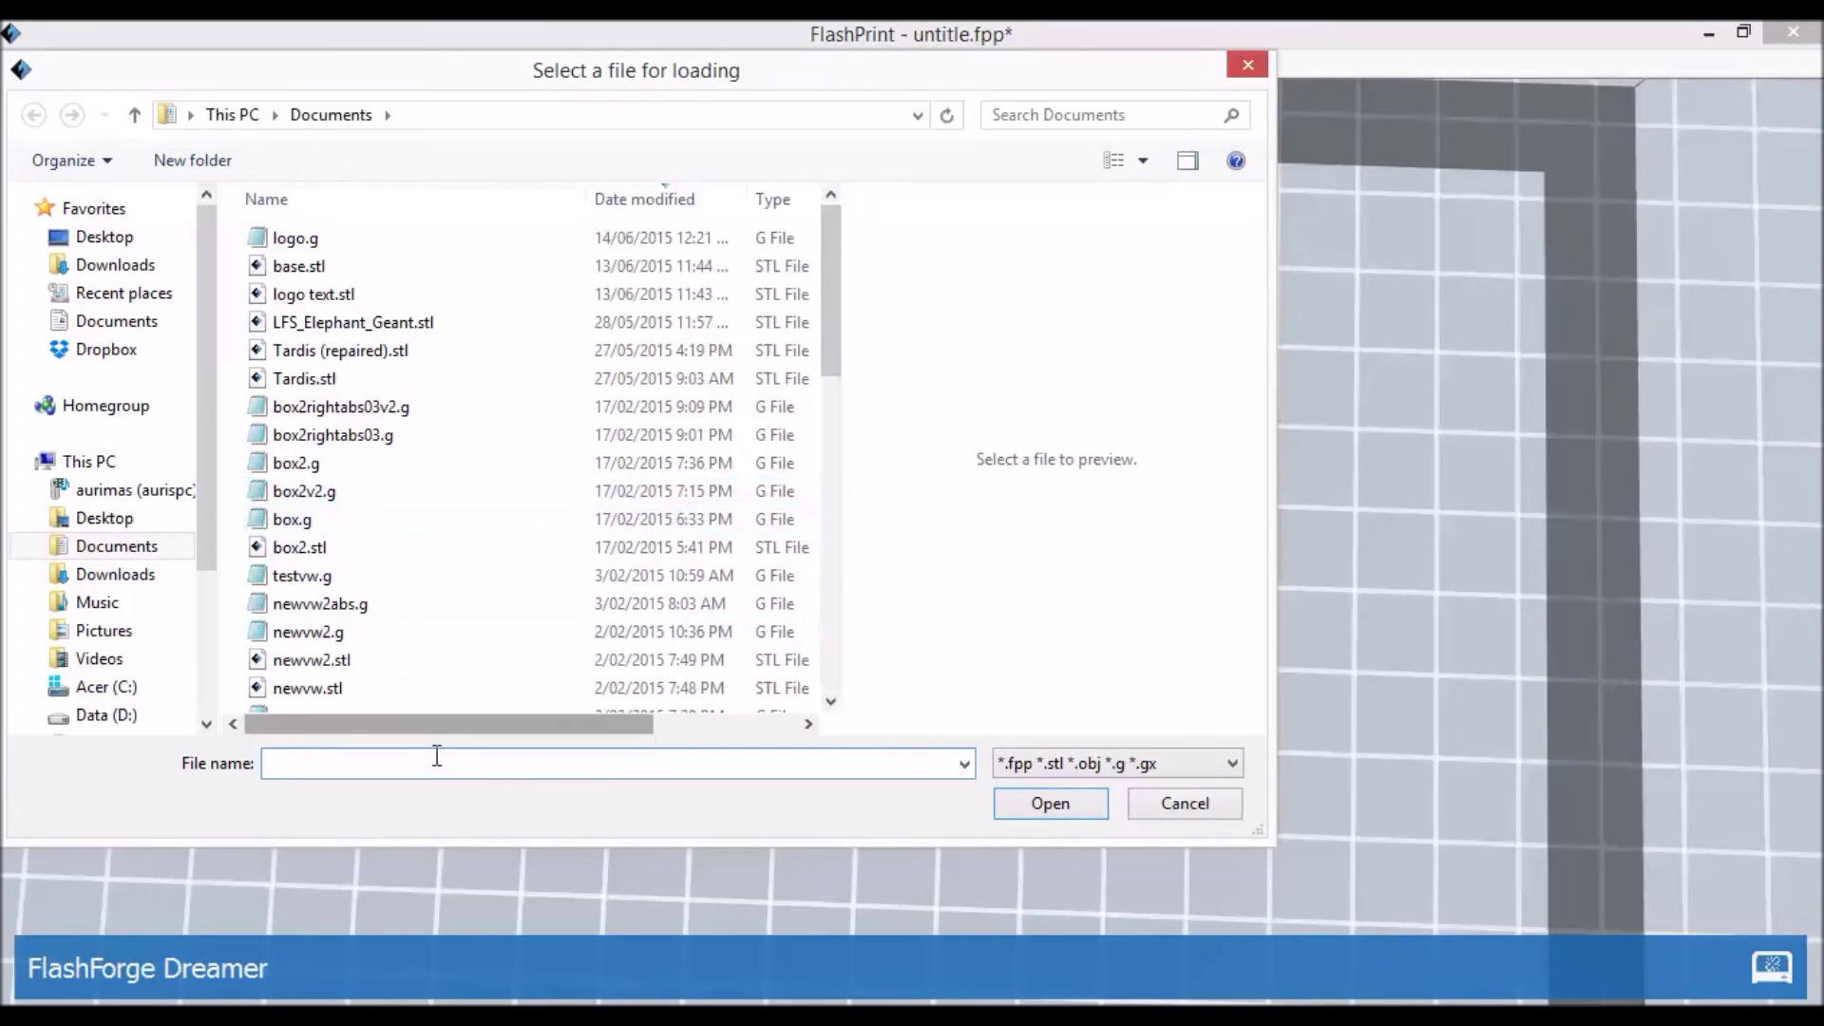
double_click(362, 268)
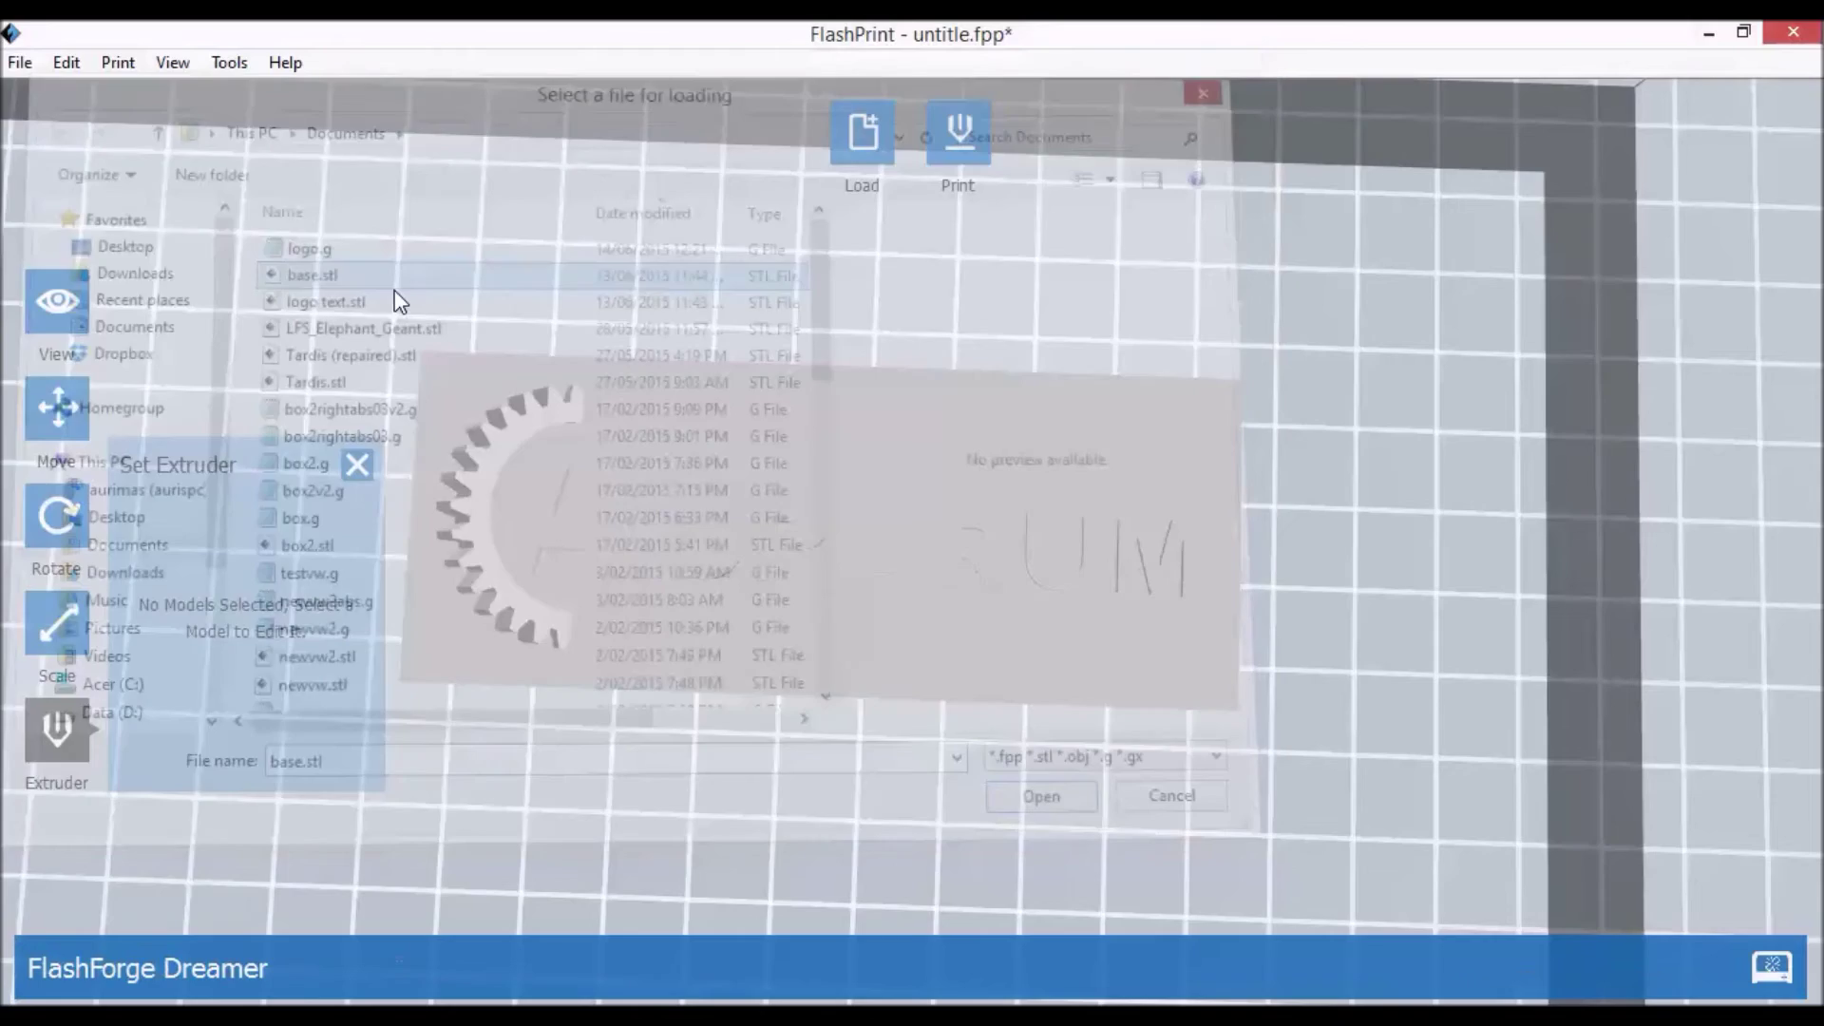
mouse_move(859, 830)
left_mouse_down()
mouse_move(844, 784)
mouse_move(865, 743)
mouse_move(747, 731)
mouse_move(738, 749)
mouse_move(852, 787)
mouse_move(867, 839)
mouse_move(851, 826)
mouse_move(864, 794)
left_mouse_up()
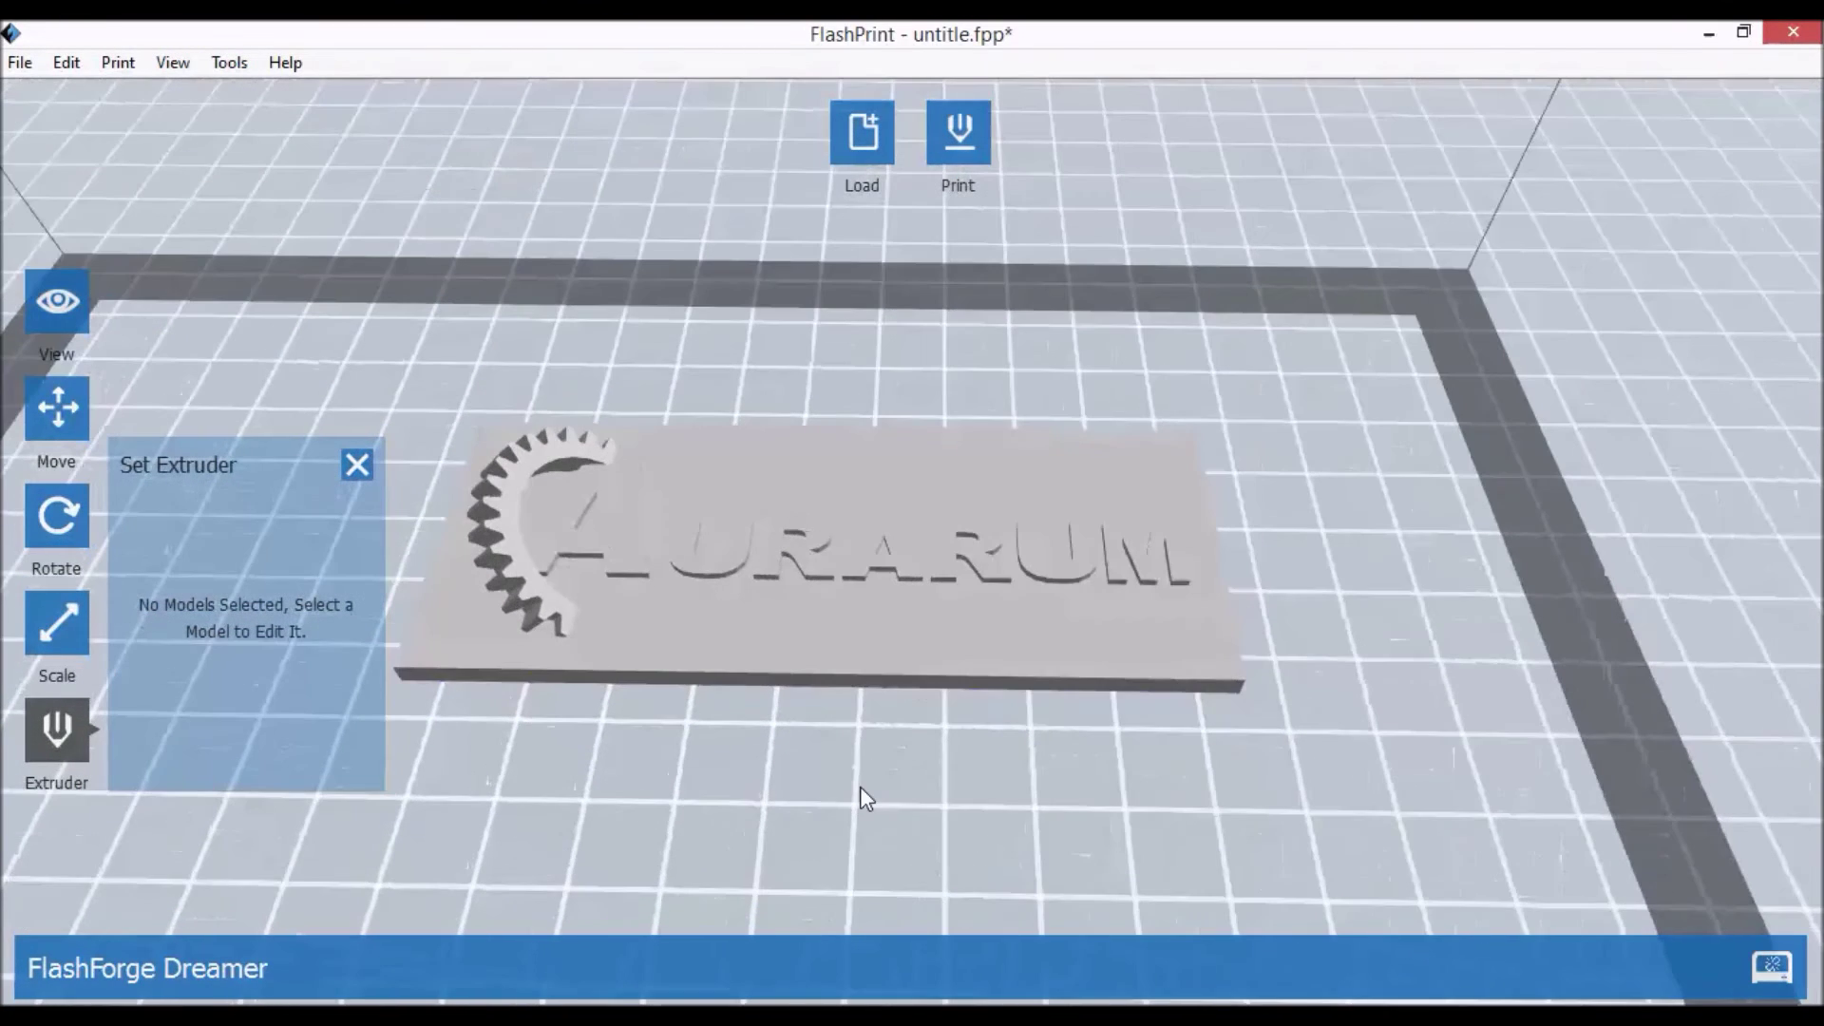
Assign the Aurarum logo model to the left extruder.
left_click(767, 561)
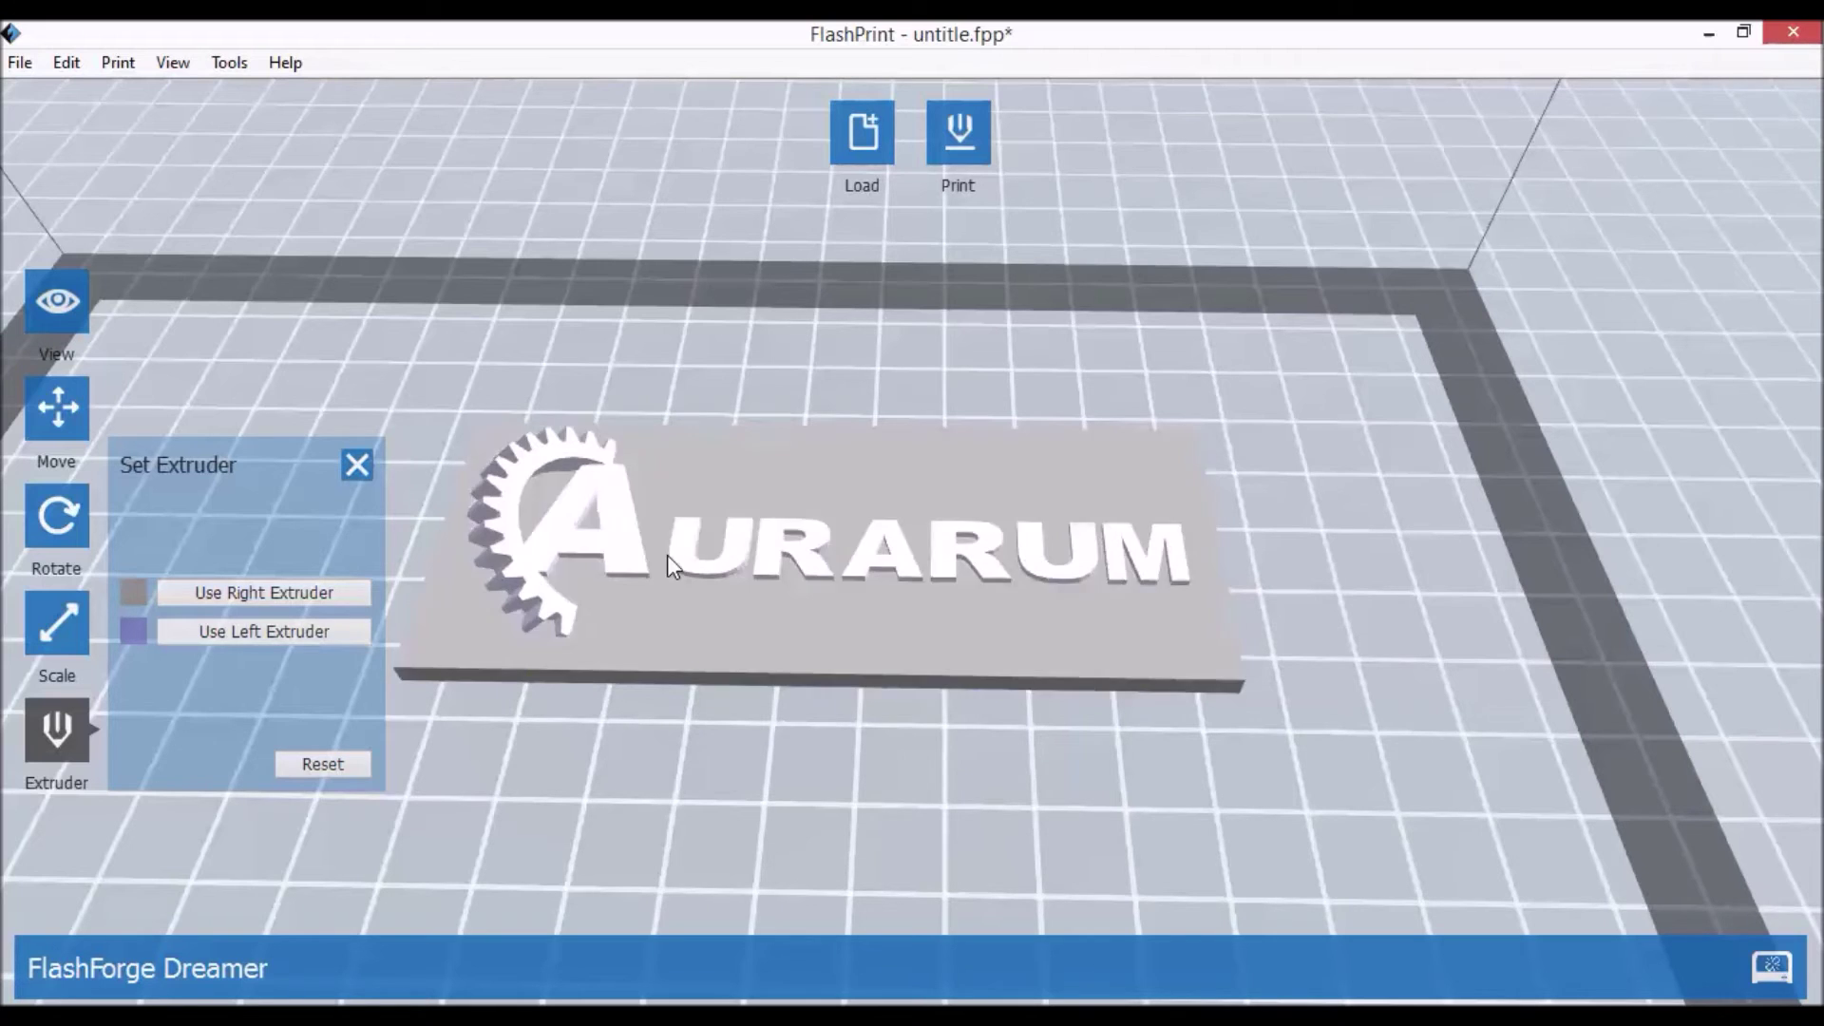
left_click(245, 632)
left_click(777, 768)
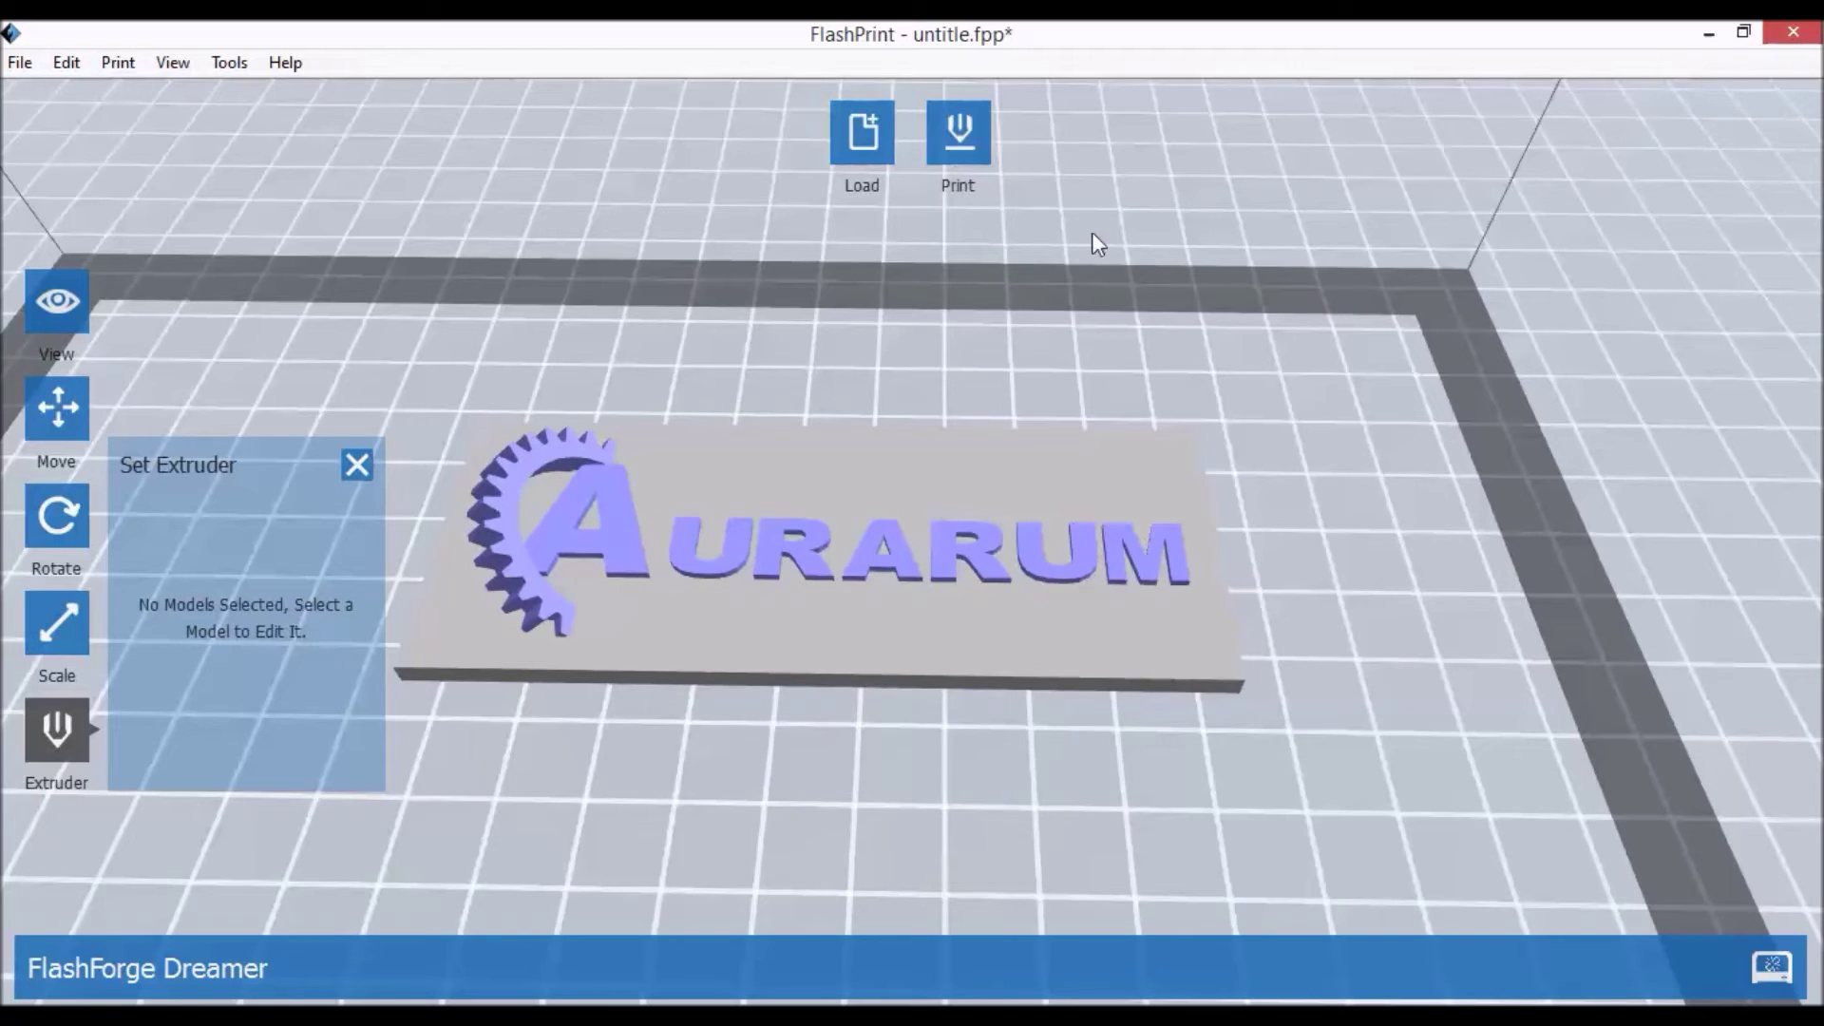
Set both right and left materials to PLA and enable the wipe wall.
left_click(941, 125)
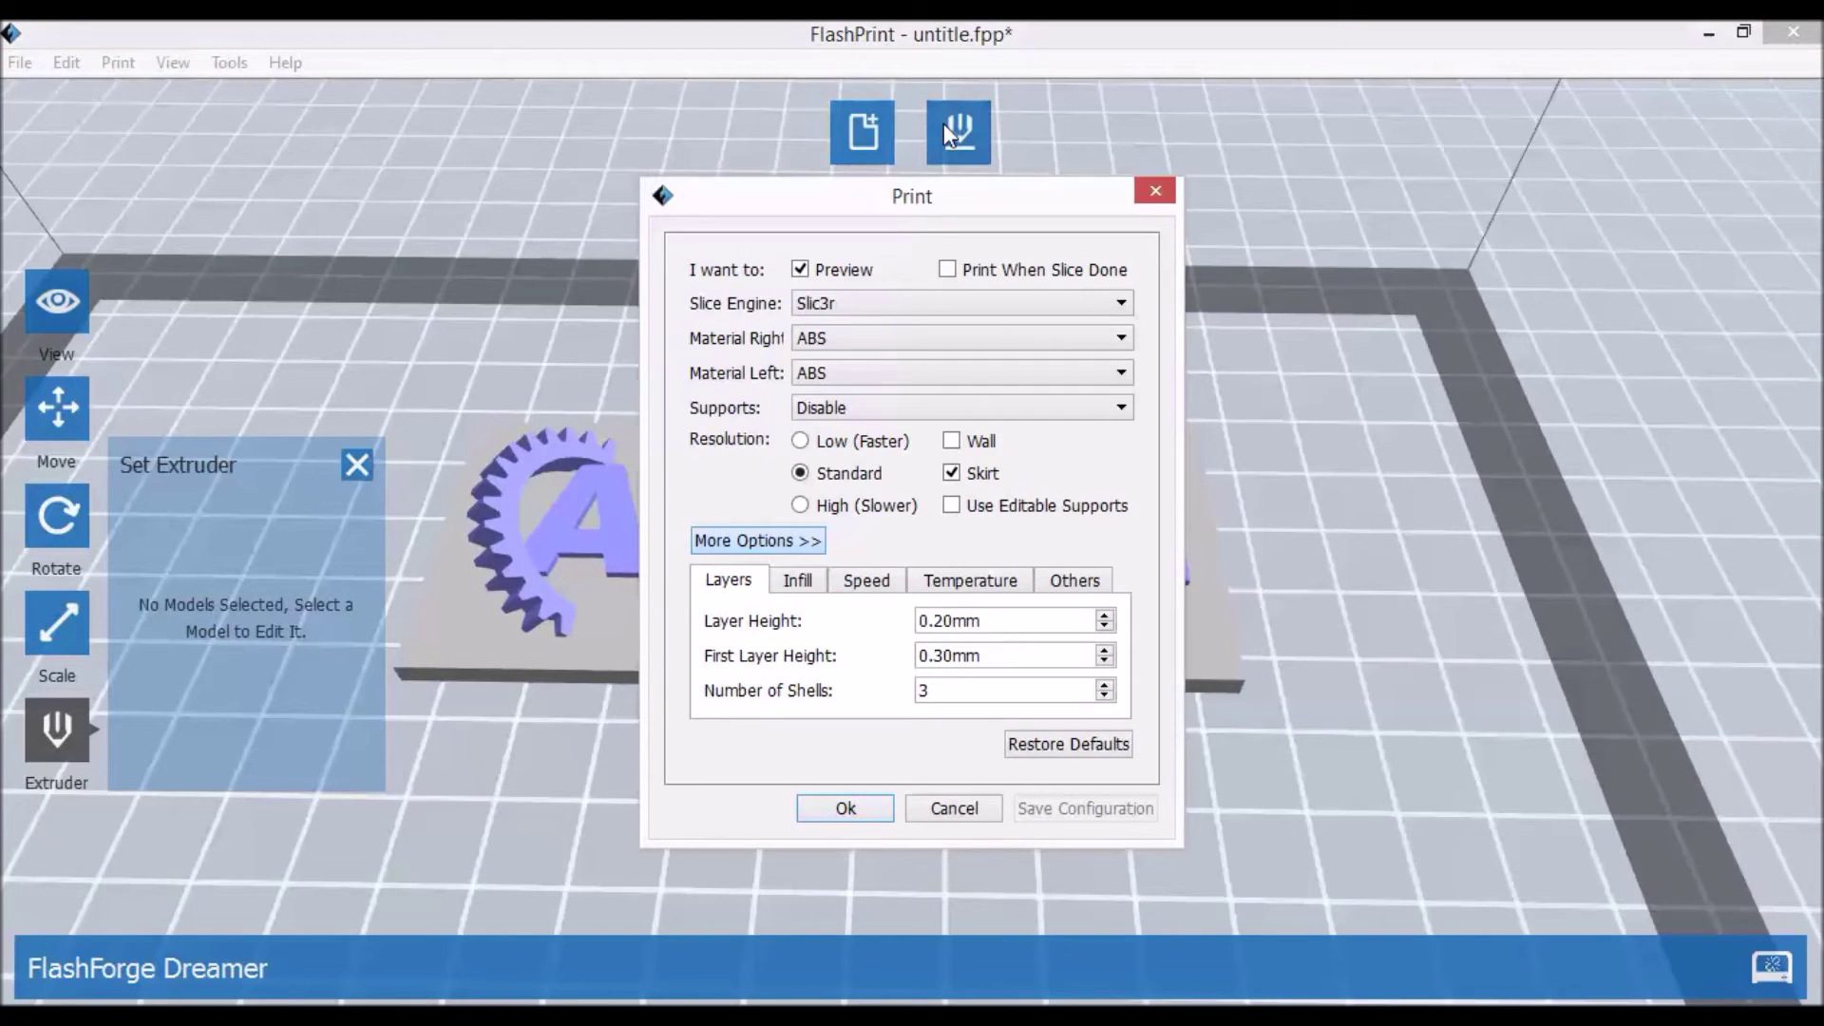
left_click(882, 340)
left_click(881, 365)
left_click(882, 372)
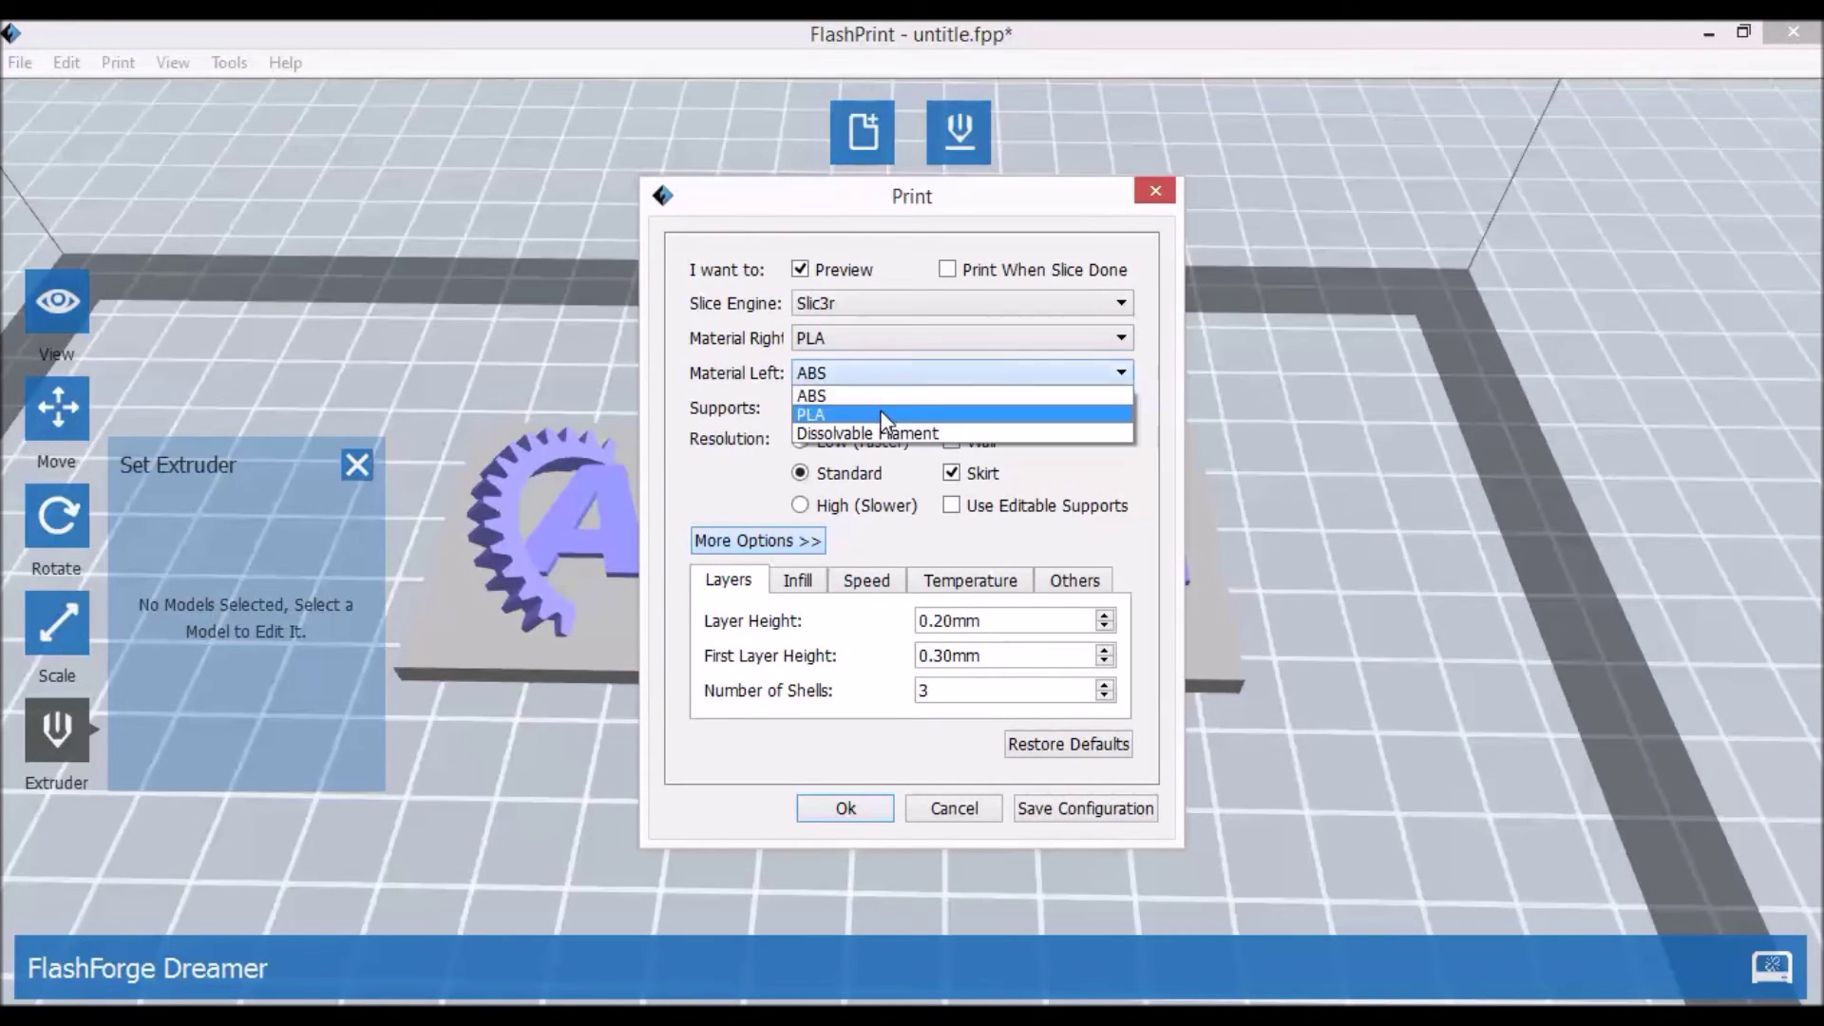
left_click(882, 399)
left_click(951, 441)
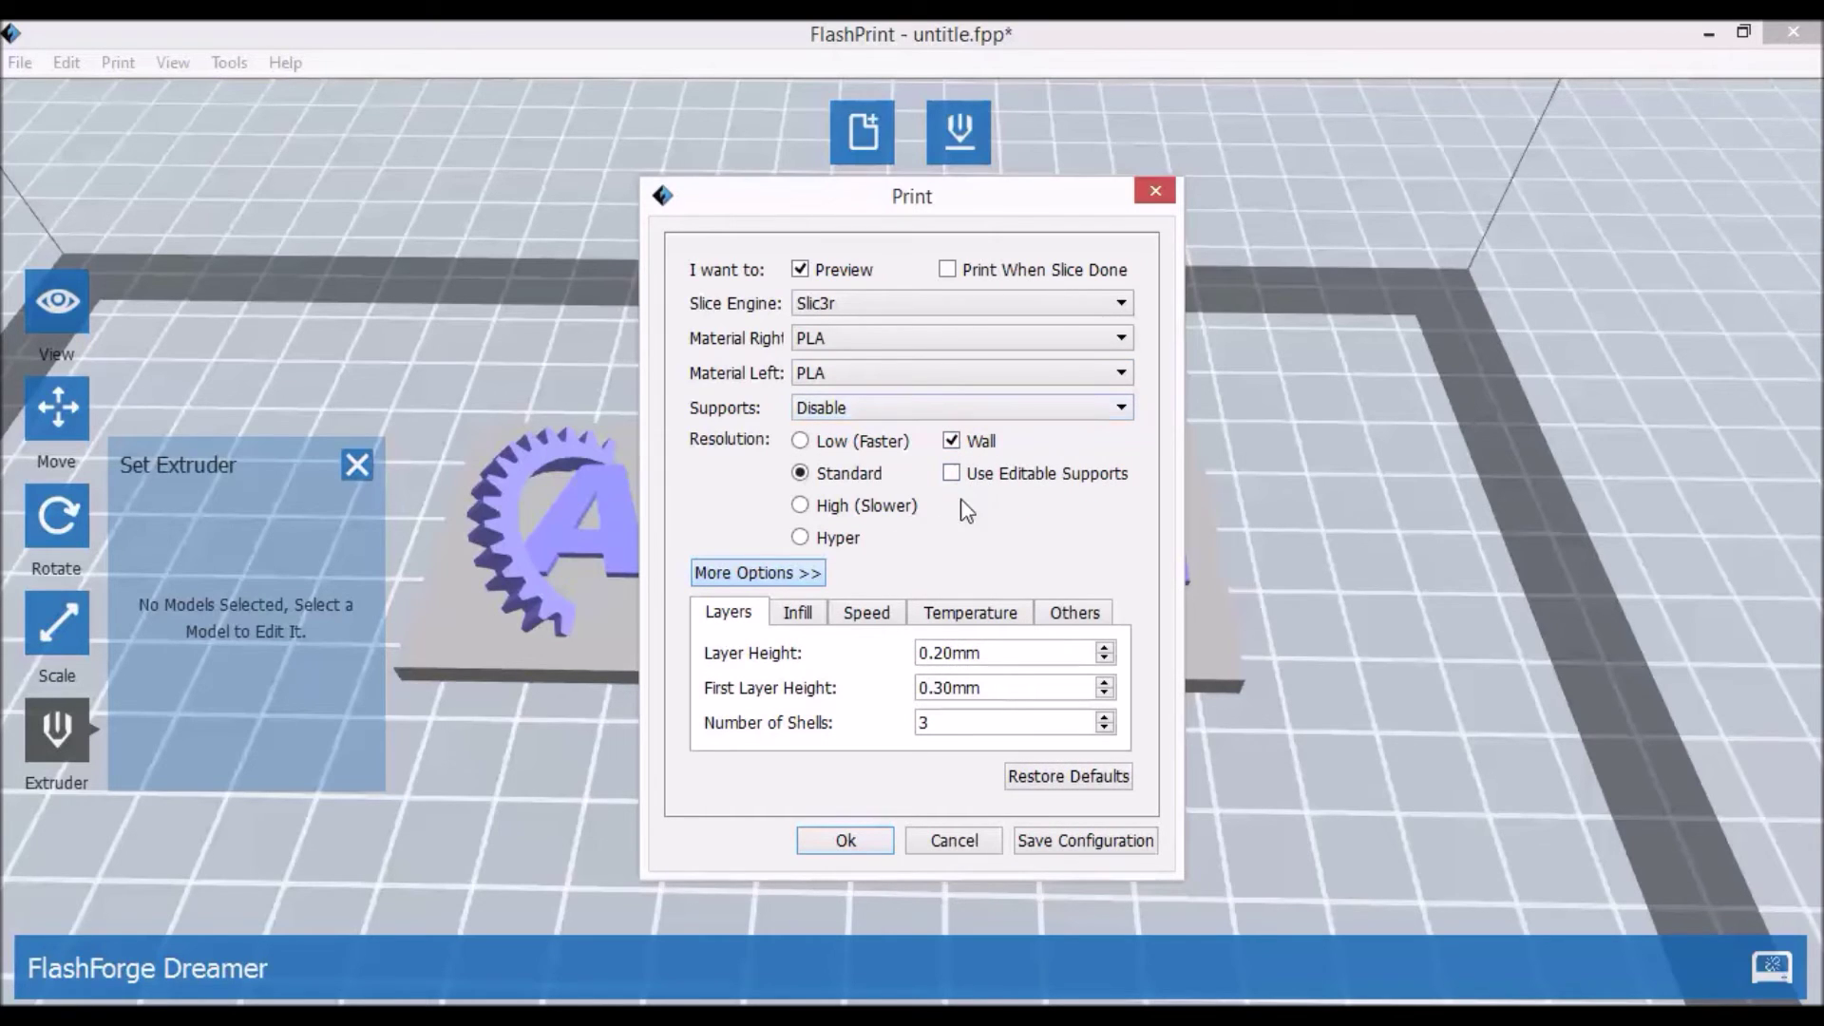
Set both extruder temperatures to 200 and the platform to 60, then confirm.
left_click(950, 615)
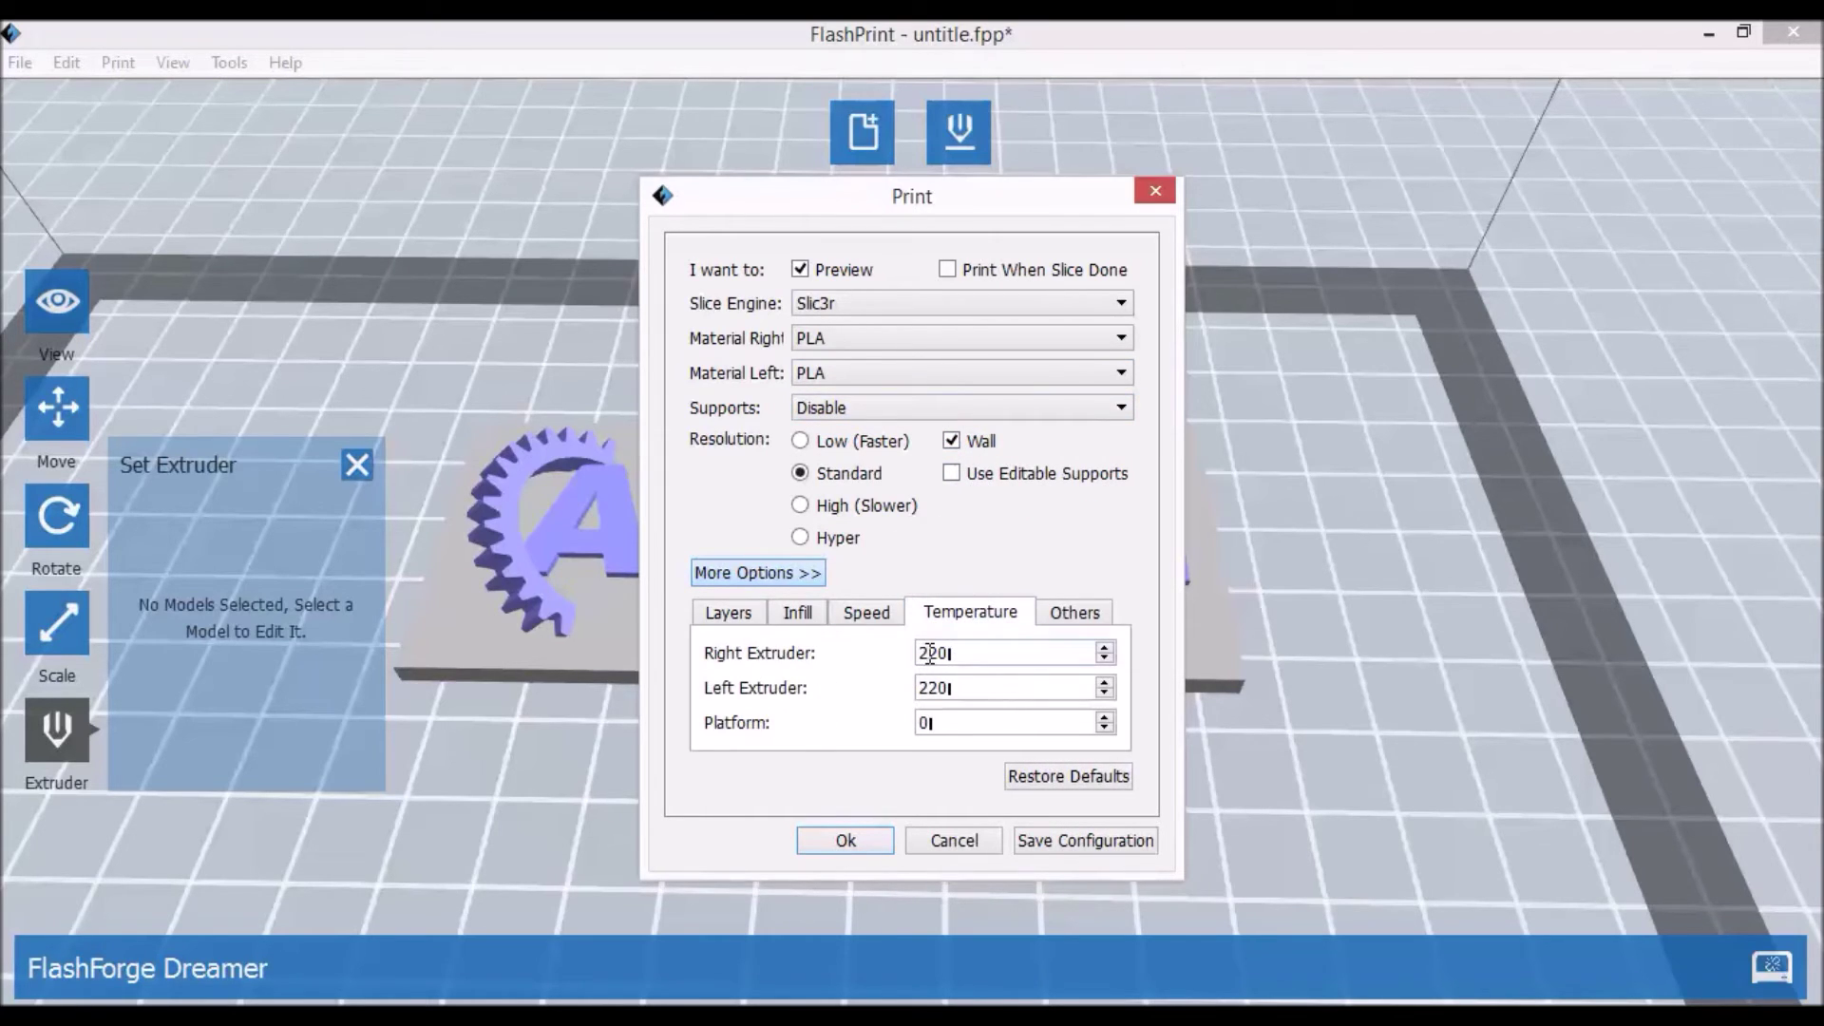
double_click(934, 652)
type("200")
double_click(936, 686)
type("200")
left_click(924, 722)
type("5")
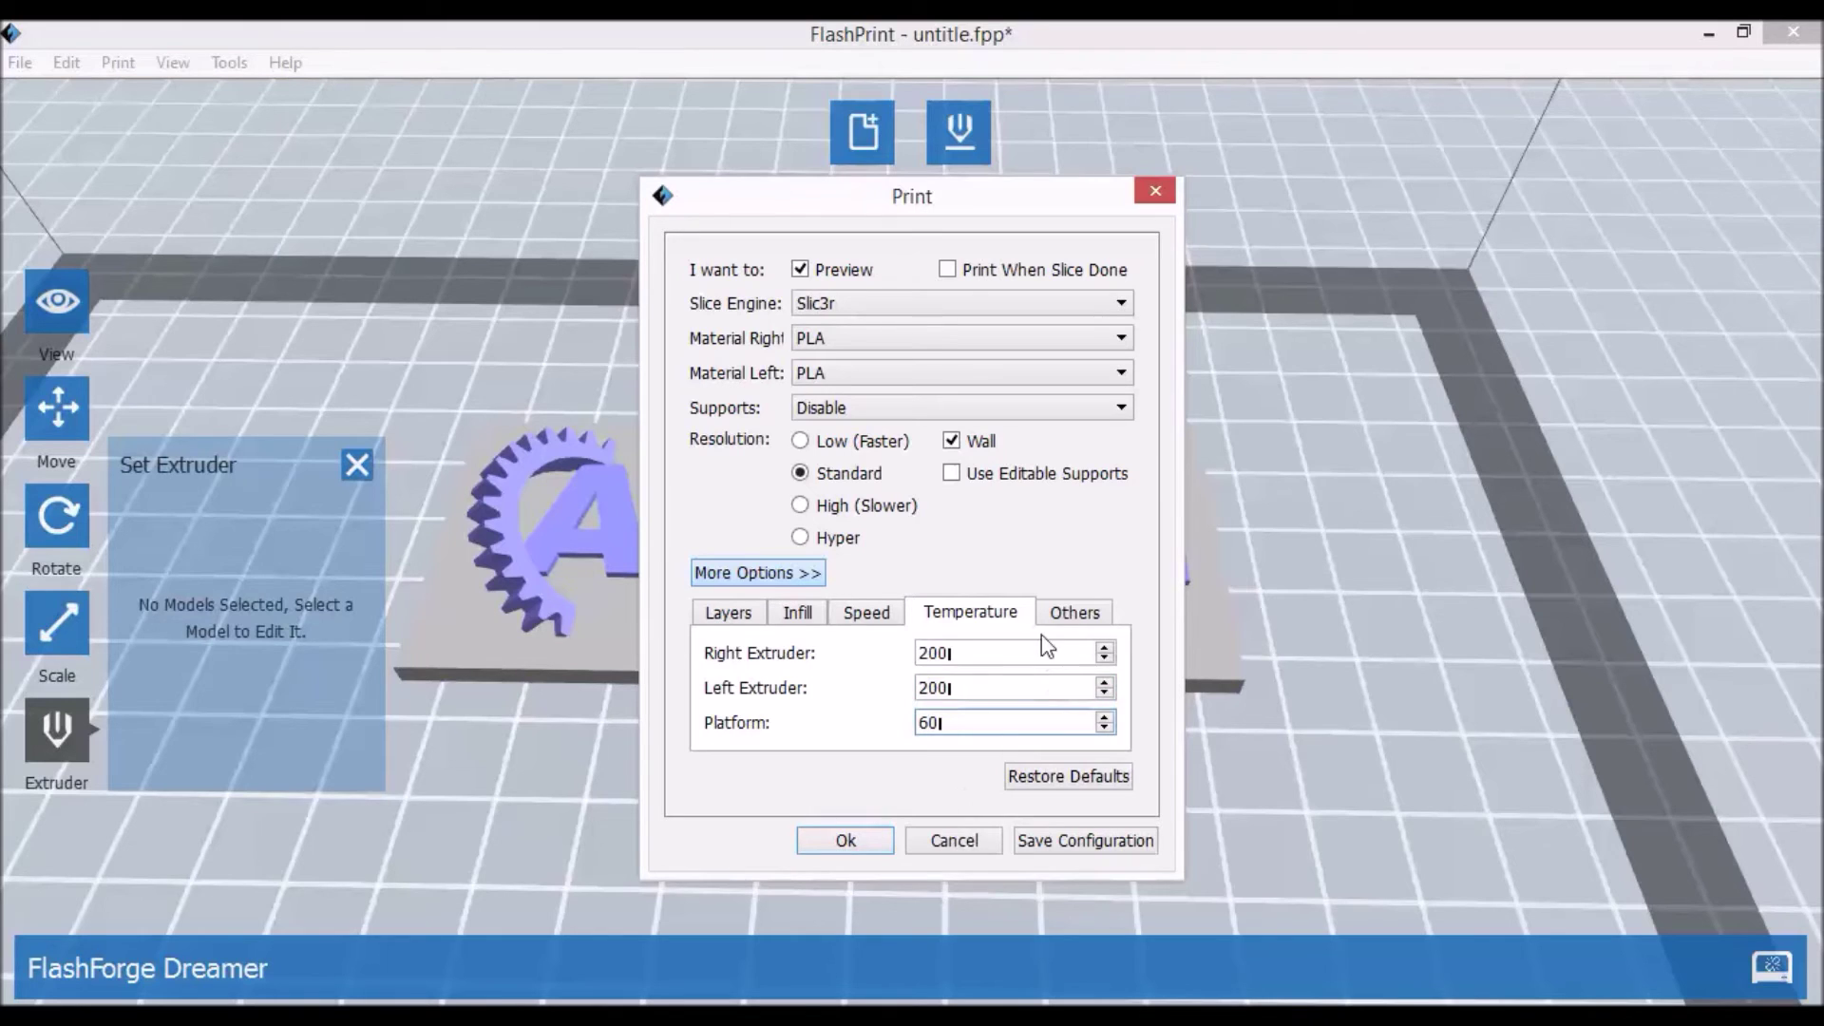
left_click(1075, 613)
left_click(994, 614)
left_click(878, 615)
left_click(848, 842)
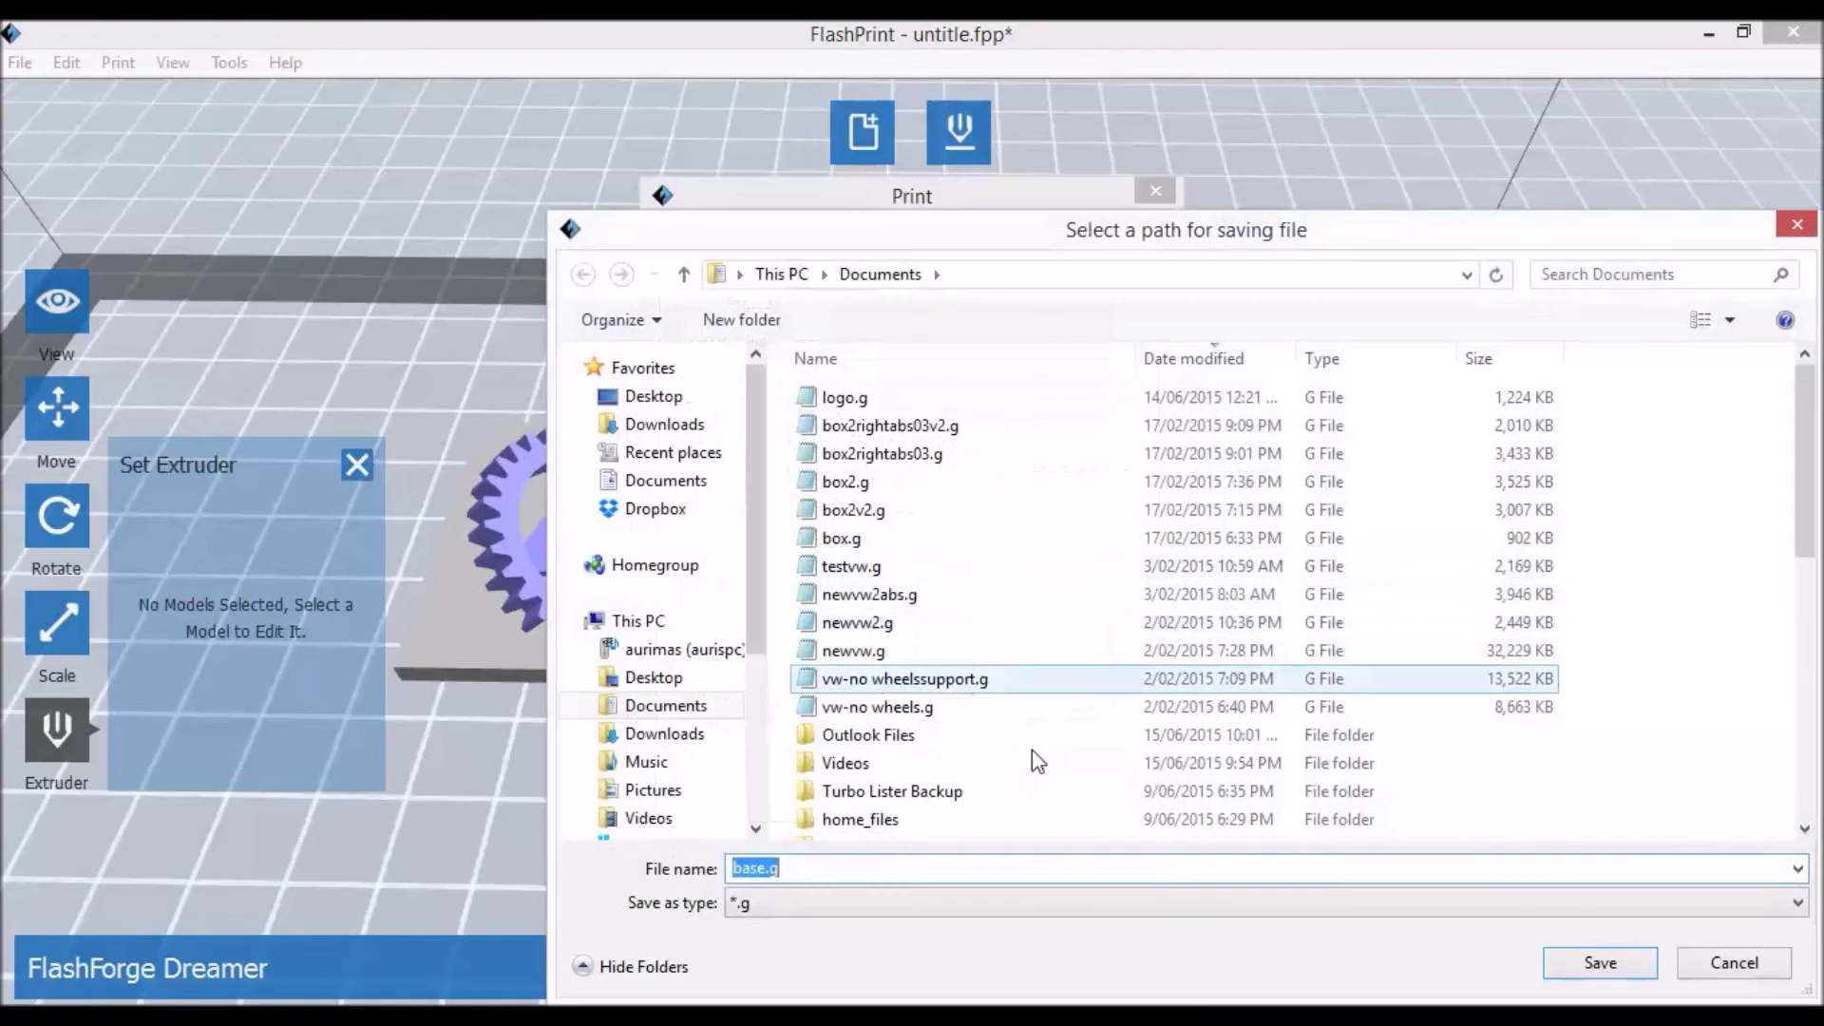
Save base.g into Documents > Videos > Tutorials to slice the logo plate.
left_click(635, 479)
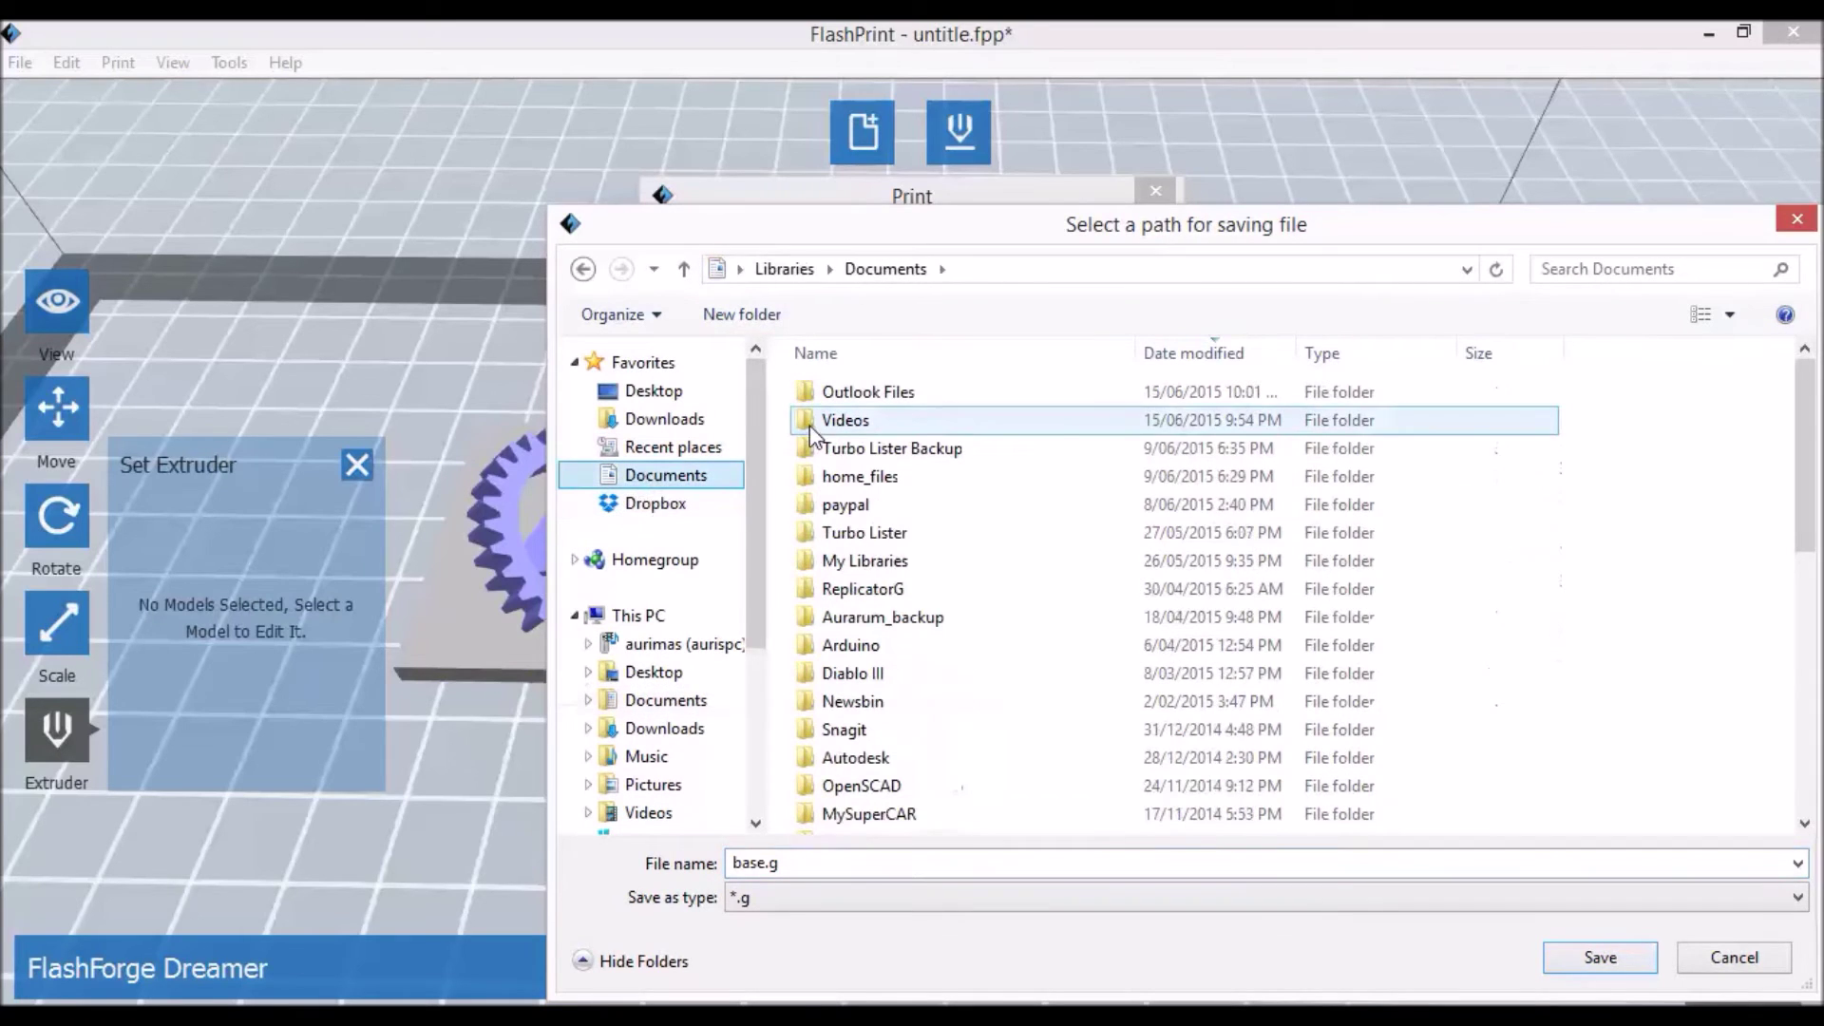
double_click(898, 423)
double_click(885, 391)
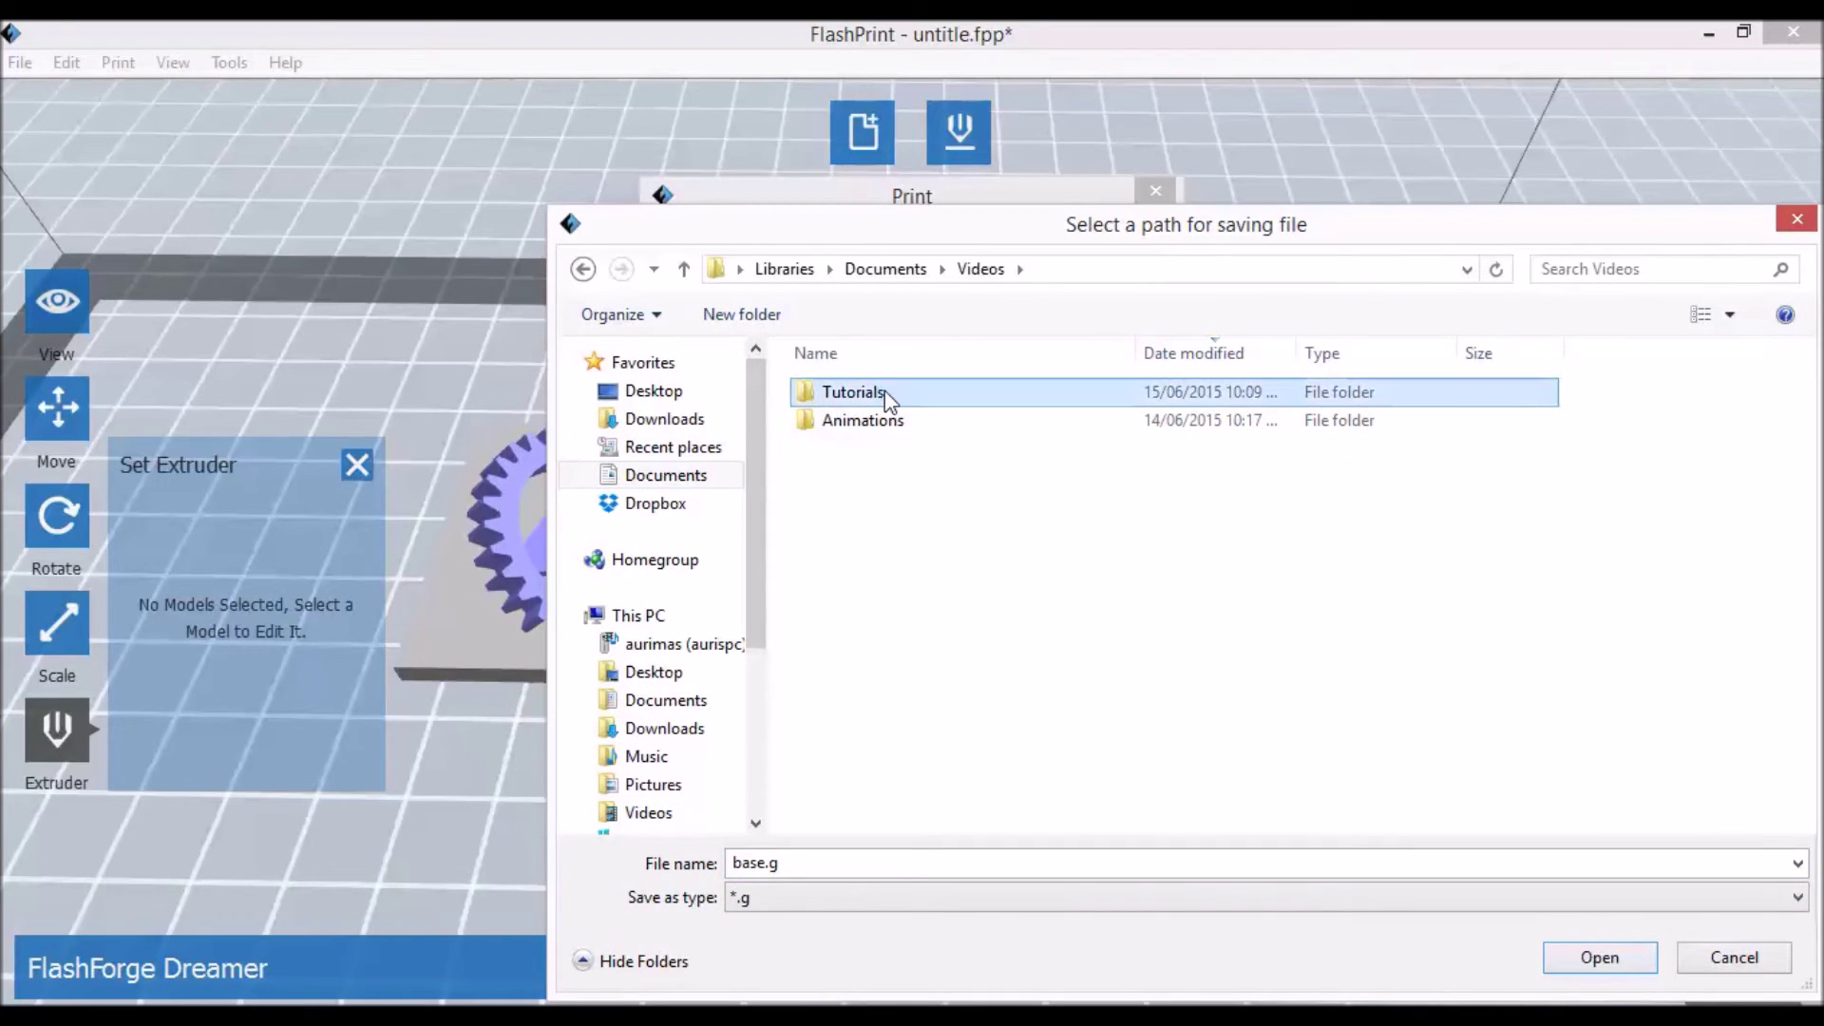
left_click(1596, 956)
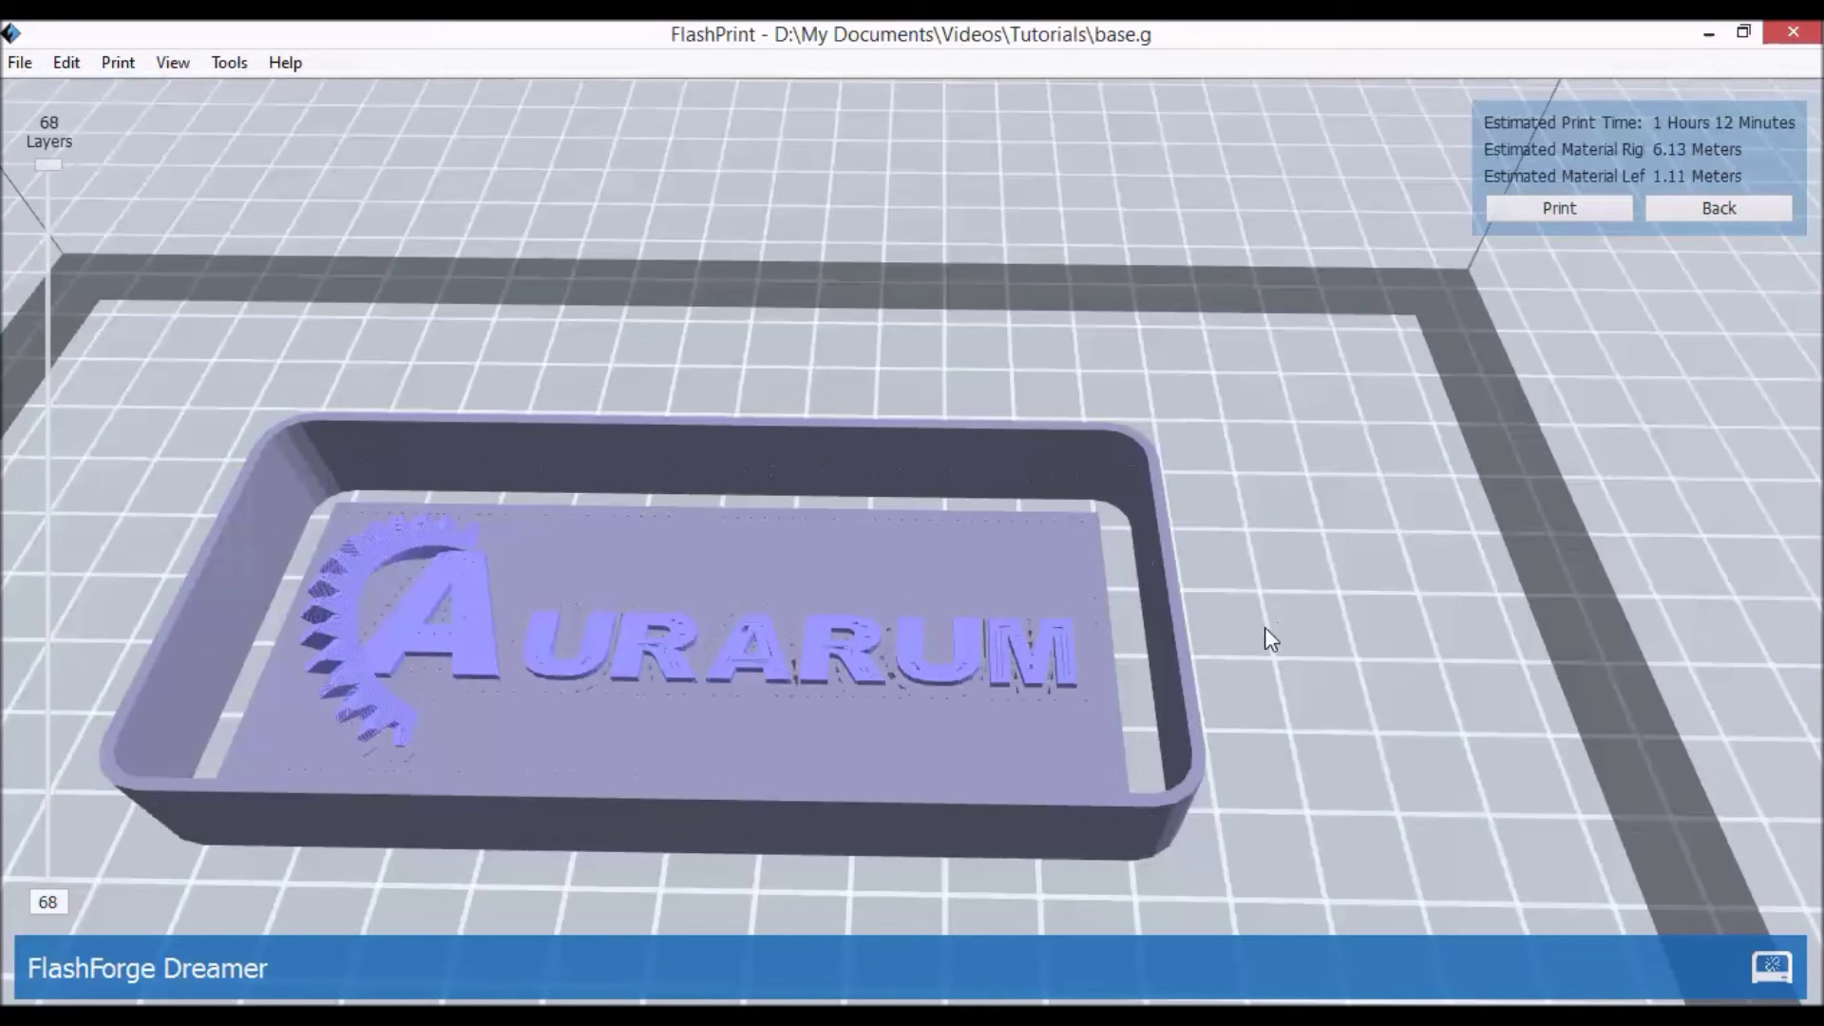
left_click_drag(1265, 628, 1429, 716)
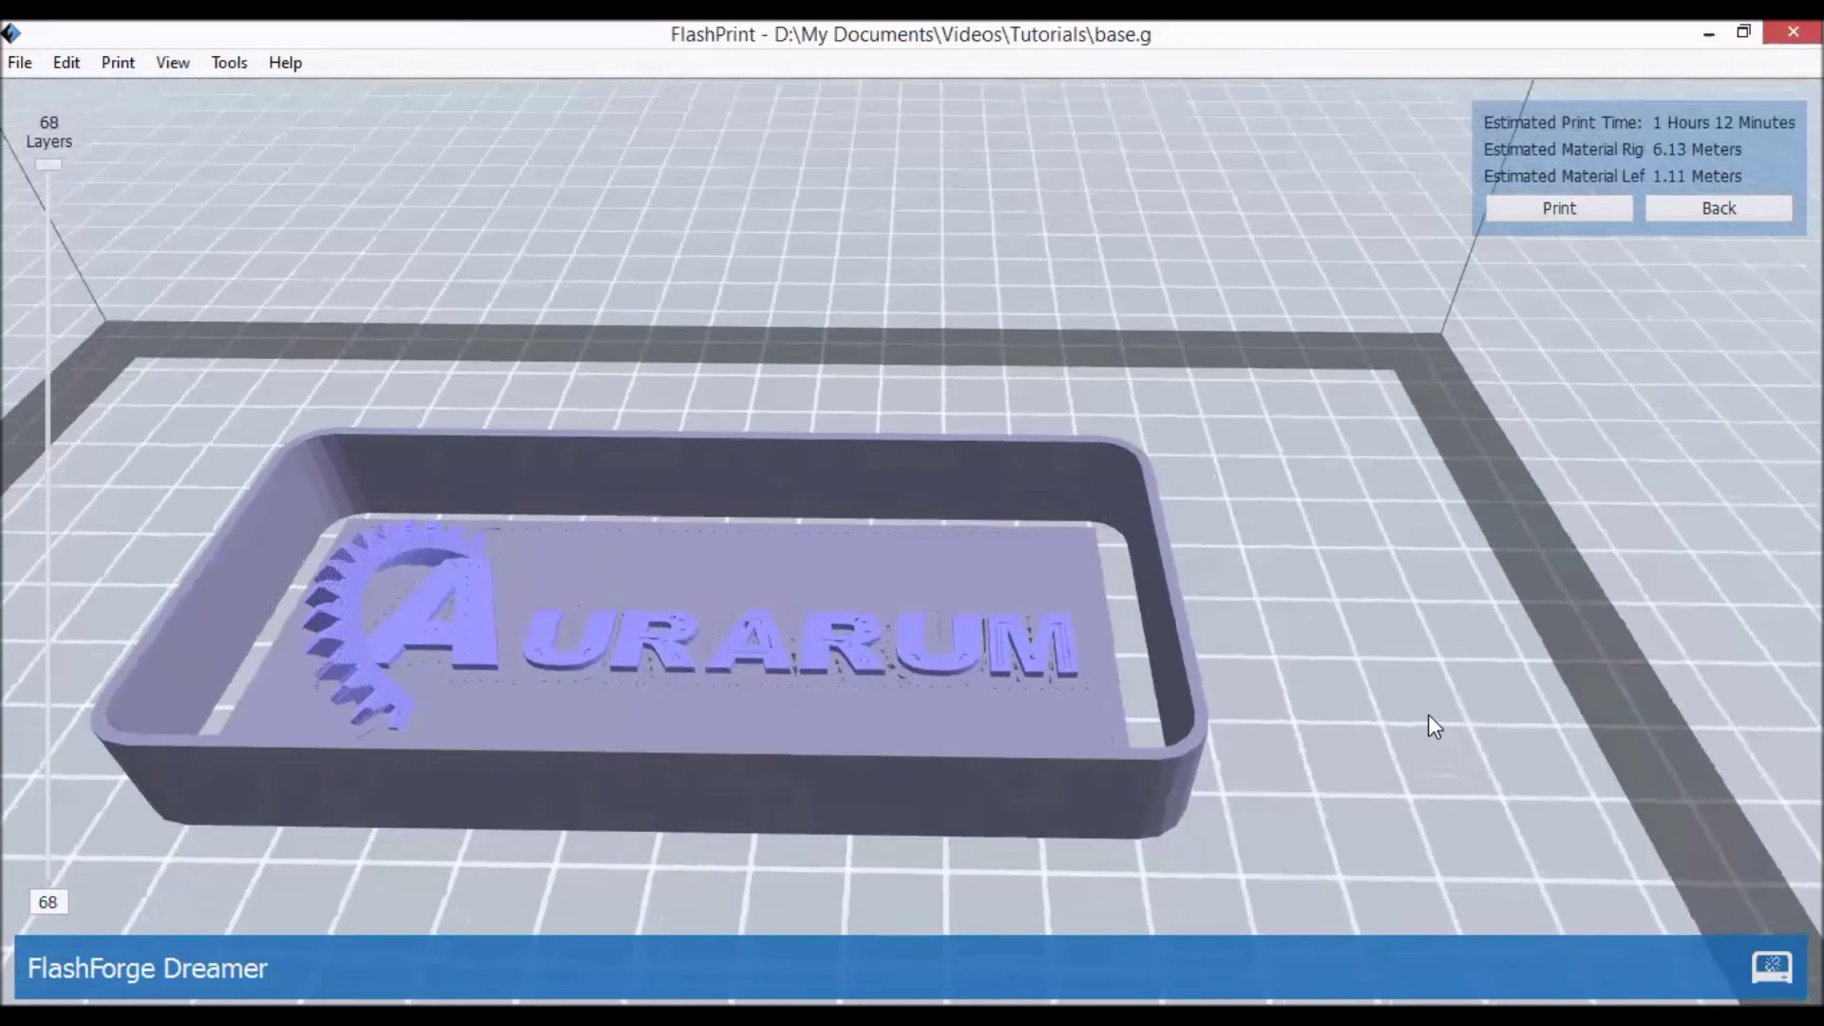
scroll(1017, 562, "down", 5)
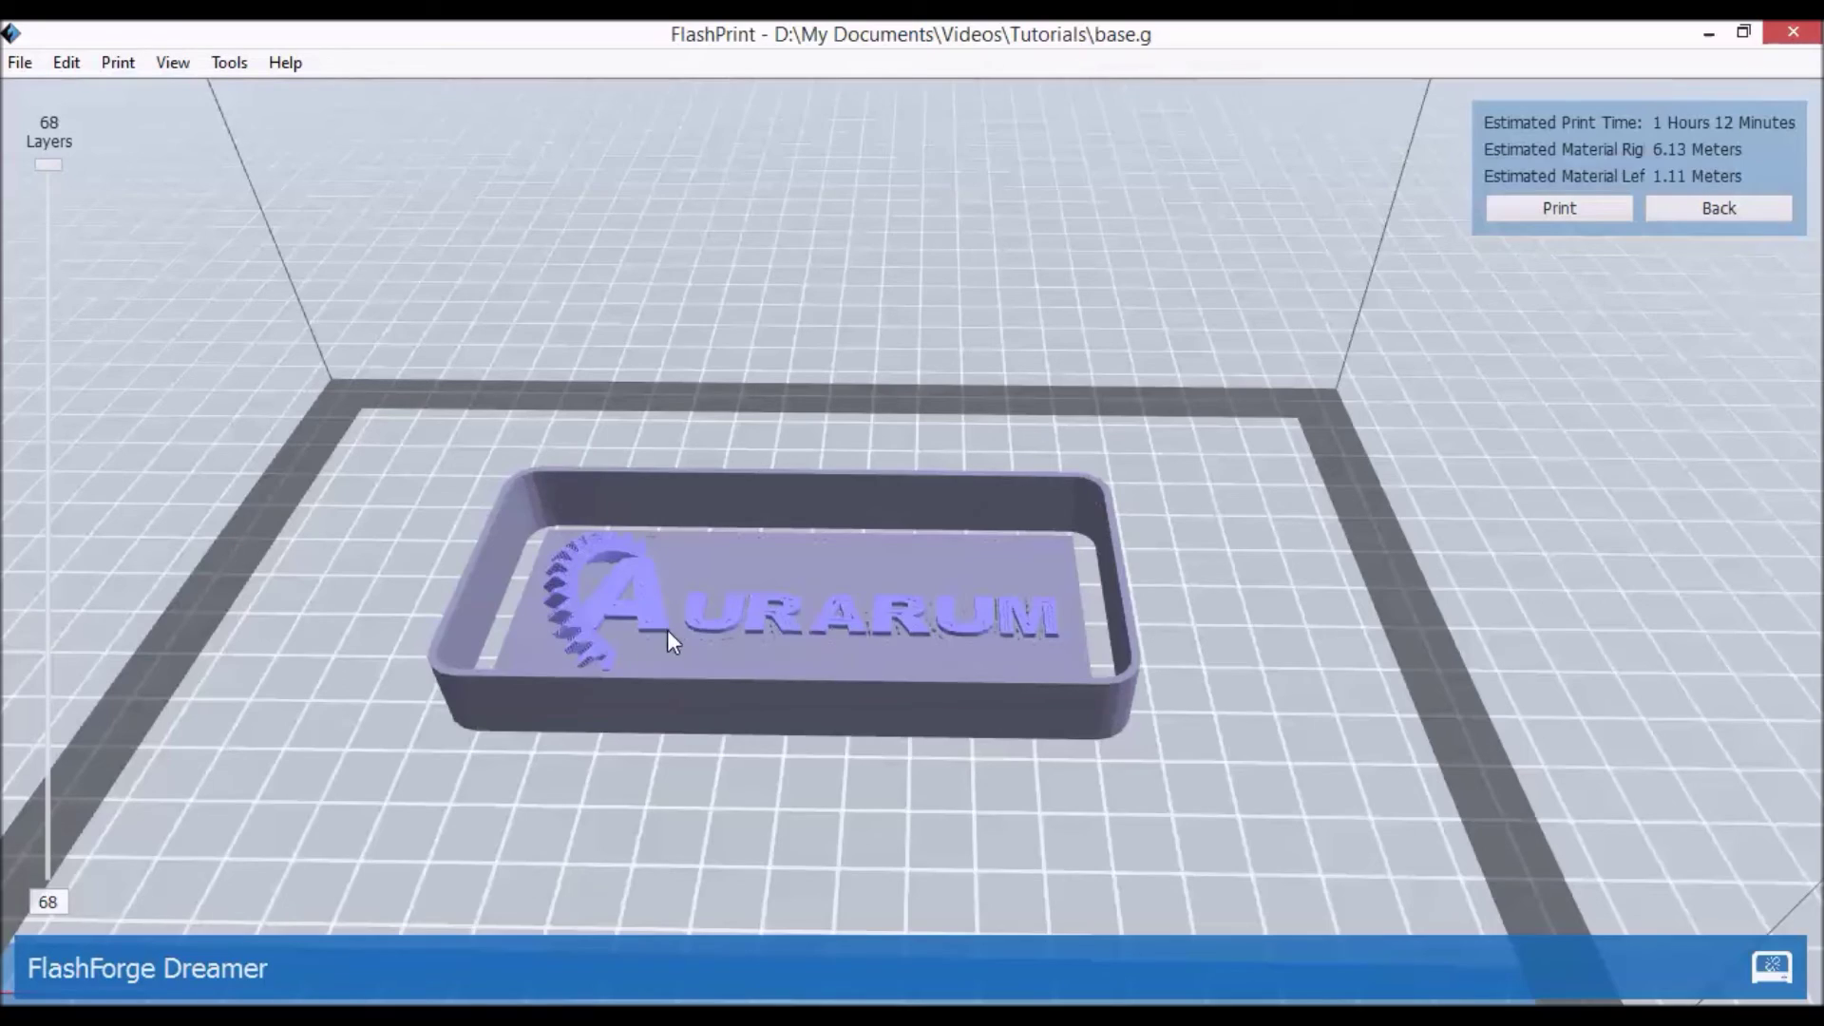
left_click_drag(667, 630, 663, 669)
left_click_drag(675, 637, 681, 519)
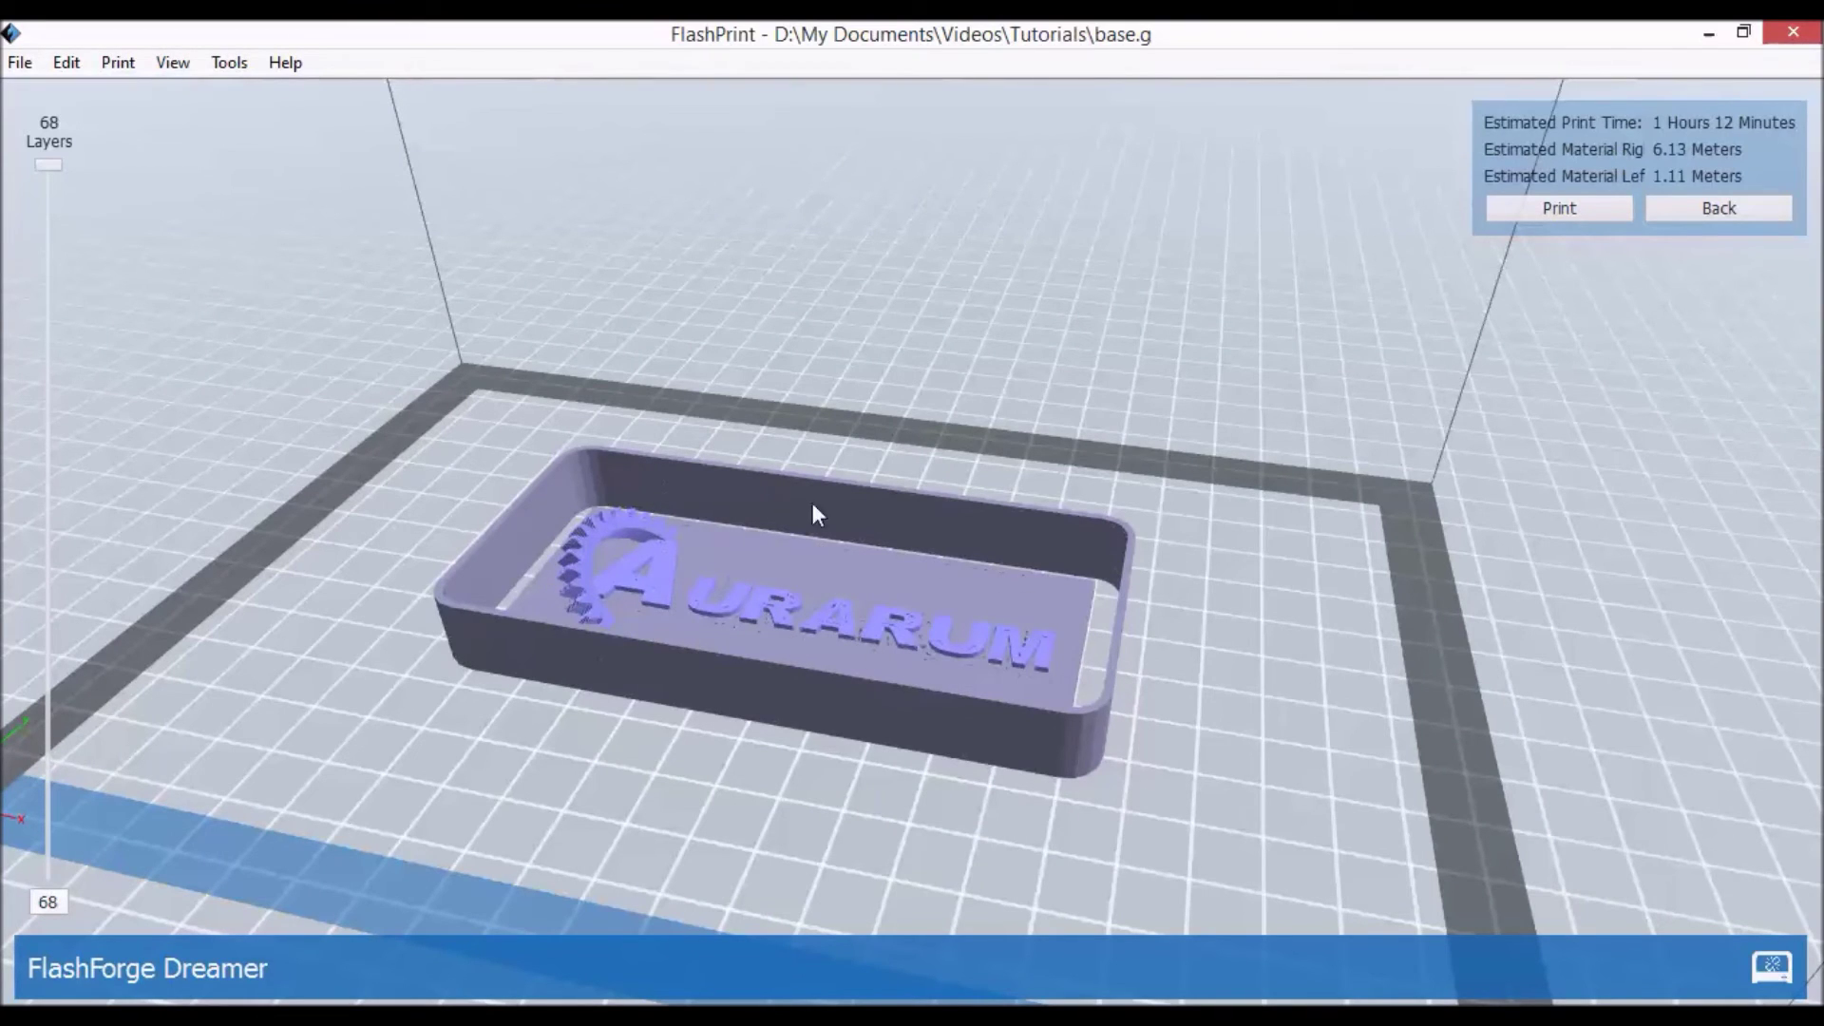
left_click_drag(1213, 716, 1172, 642)
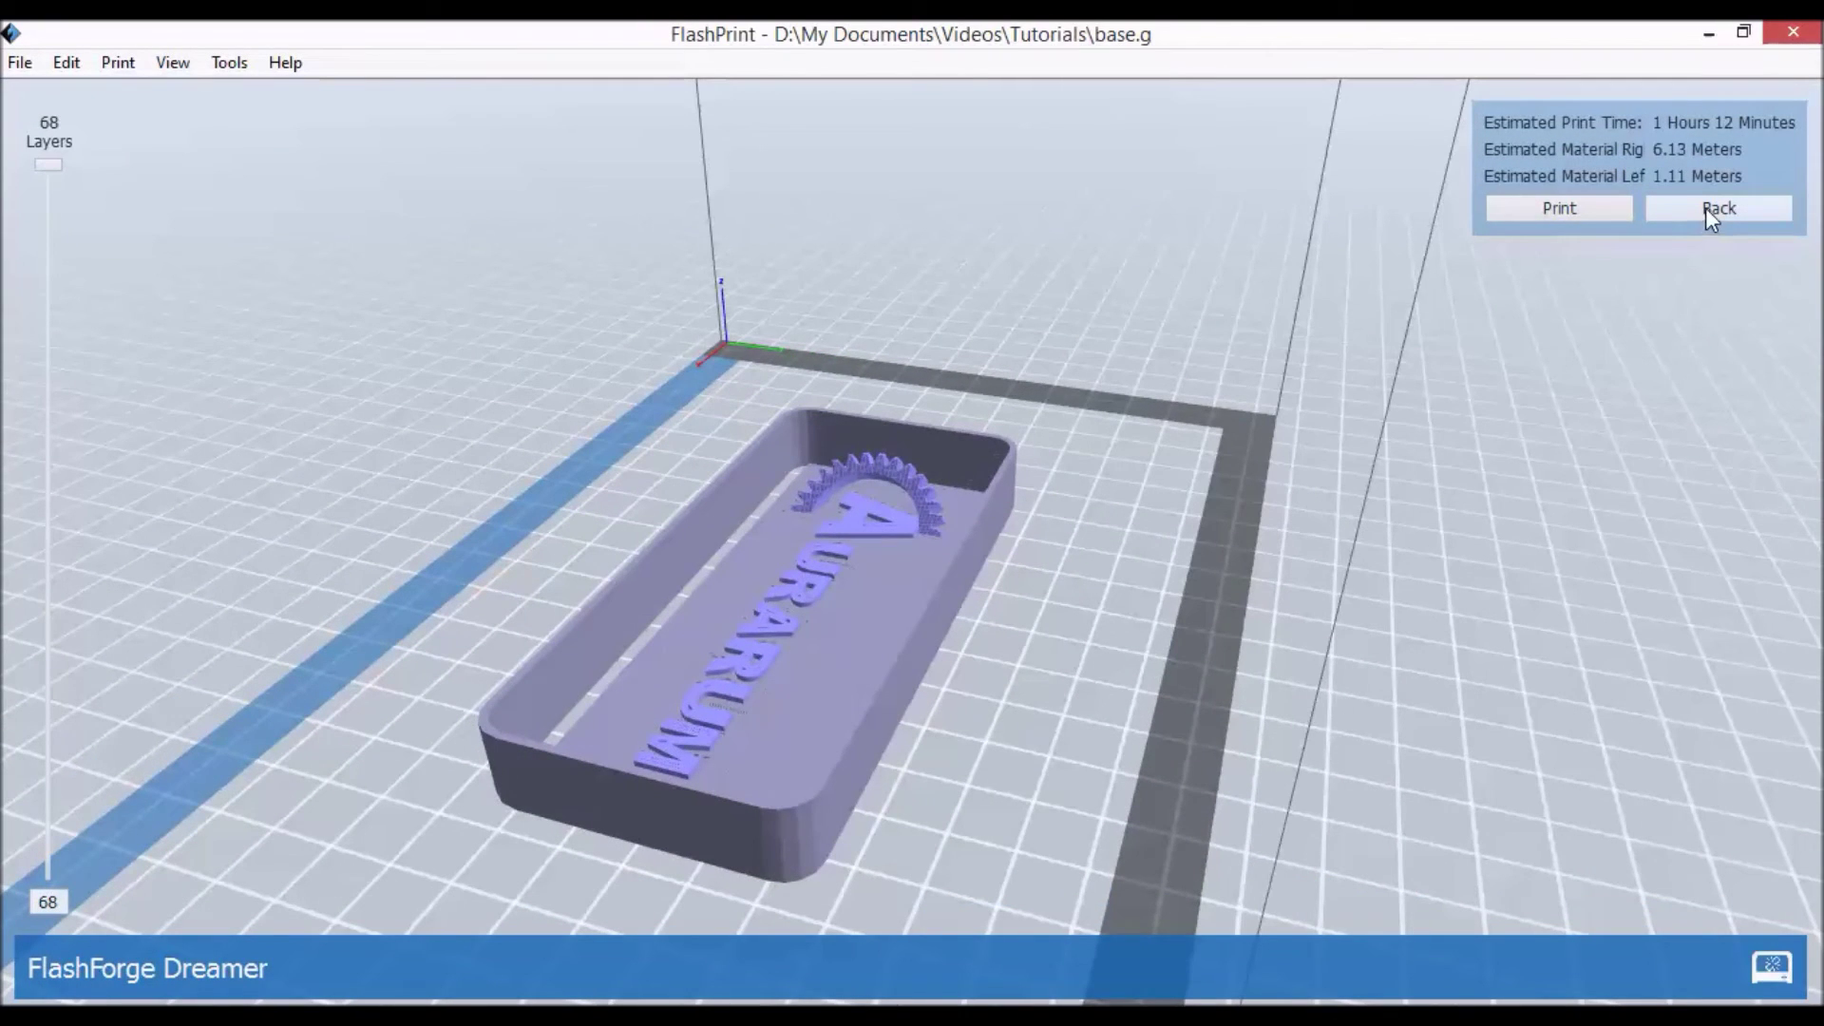